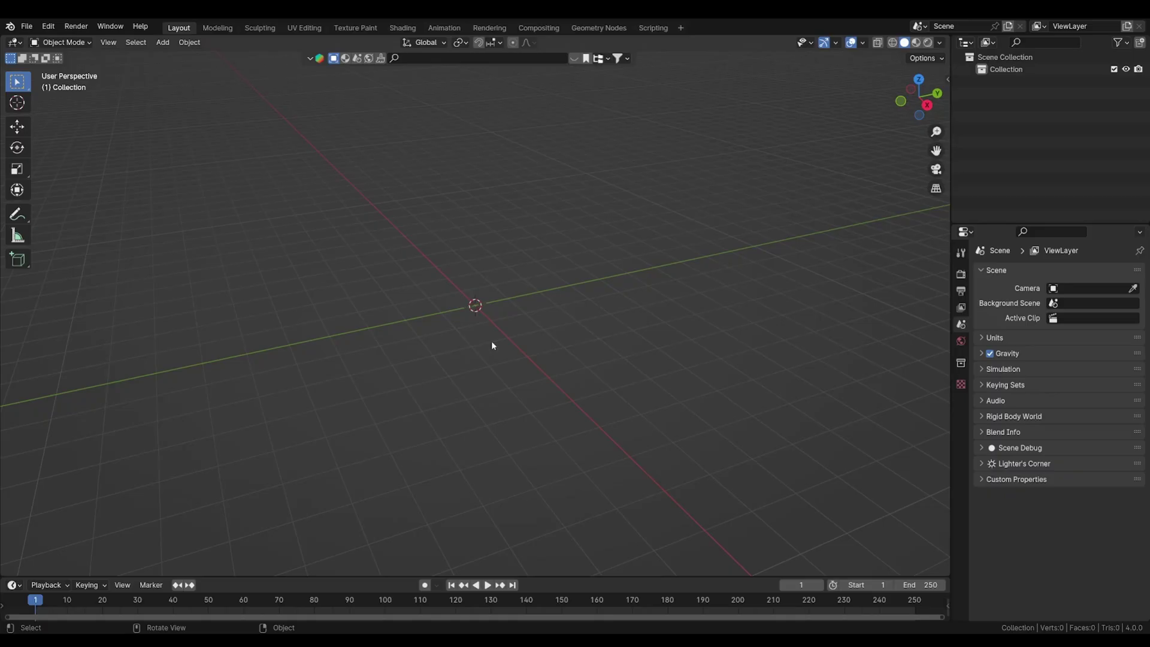
Step: Import the first Japanese house model as a glTF 2.0 file
{"action": "key", "text": "shift+a"}
{"action": "key", "text": "Escape"}
{"action": "key", "text": "q"}
{"action": "mouse_move", "coordinate": [325, 196]}
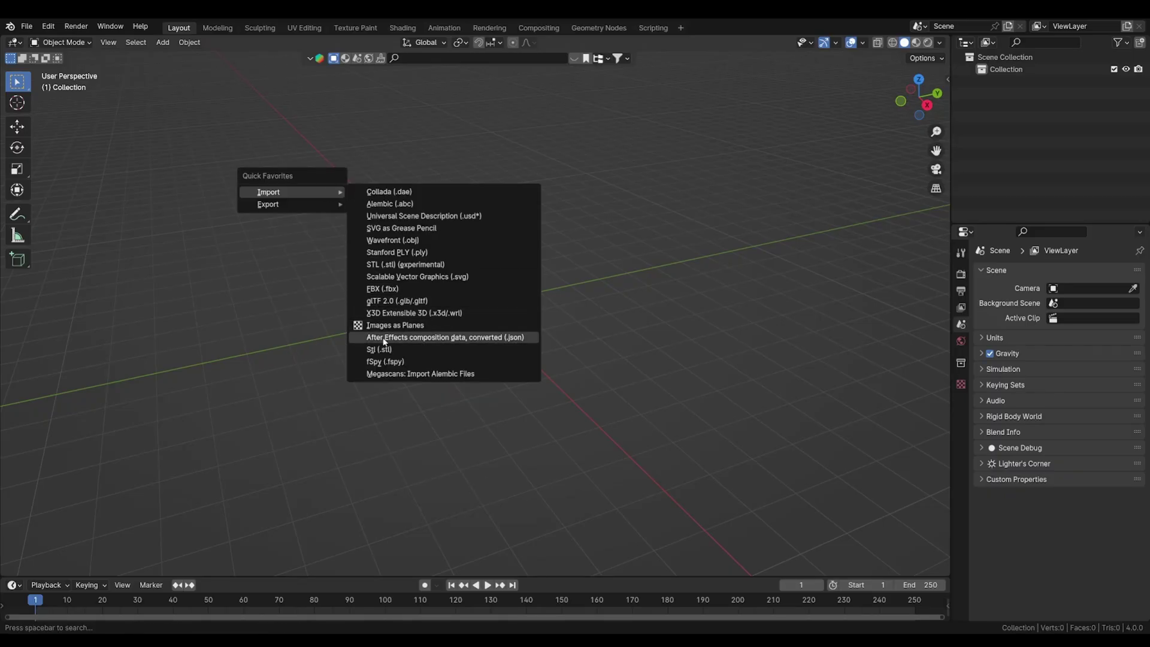
{"action": "left_click", "coordinate": [400, 300]}
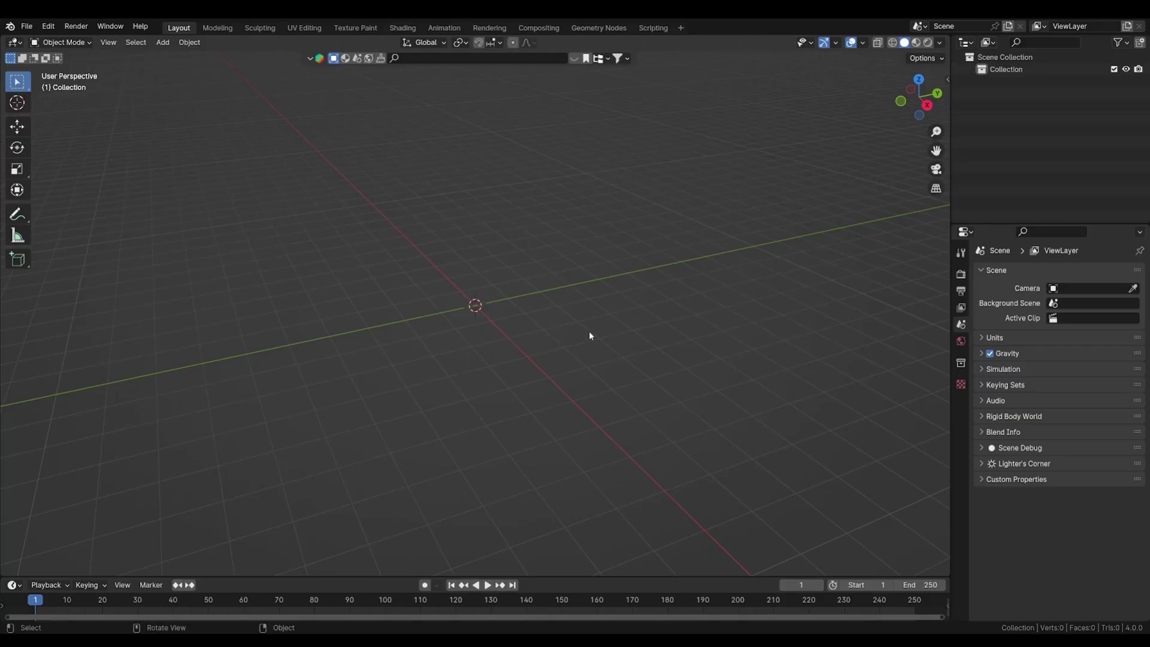
{"action": "key", "text": "ctrl+z"}
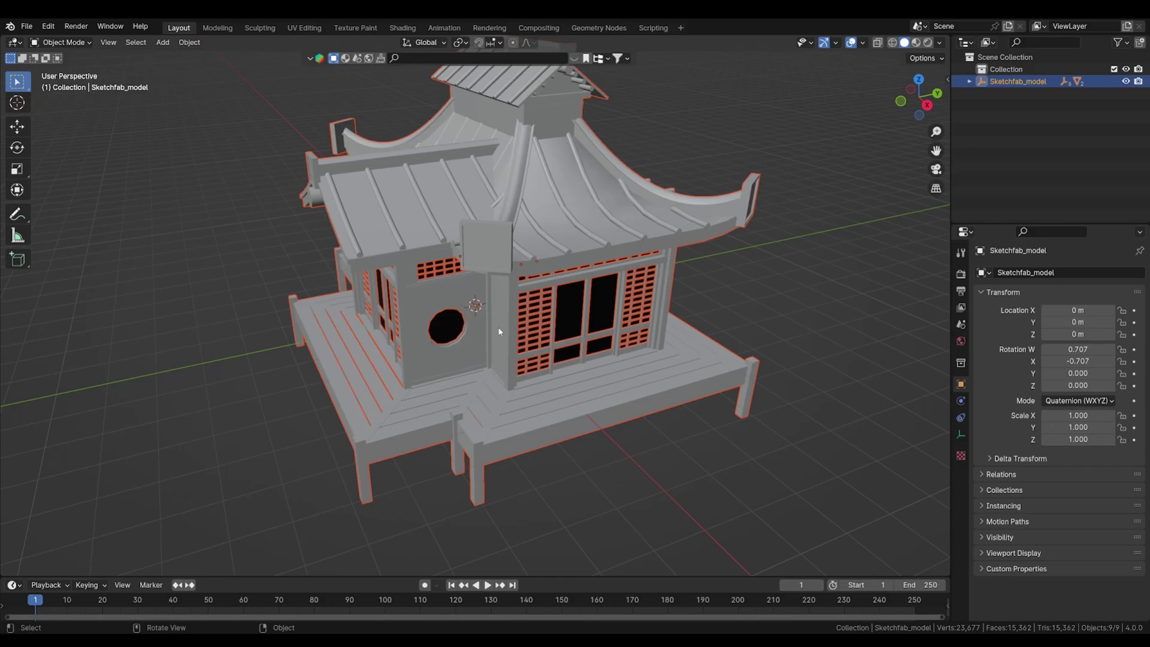
Step: Move the imported house across the ground plane to about X -3.04 m, Y 11.13 m, keeping its height locked
{"action": "key", "text": "g"}
{"action": "key", "text": "shift+z"}
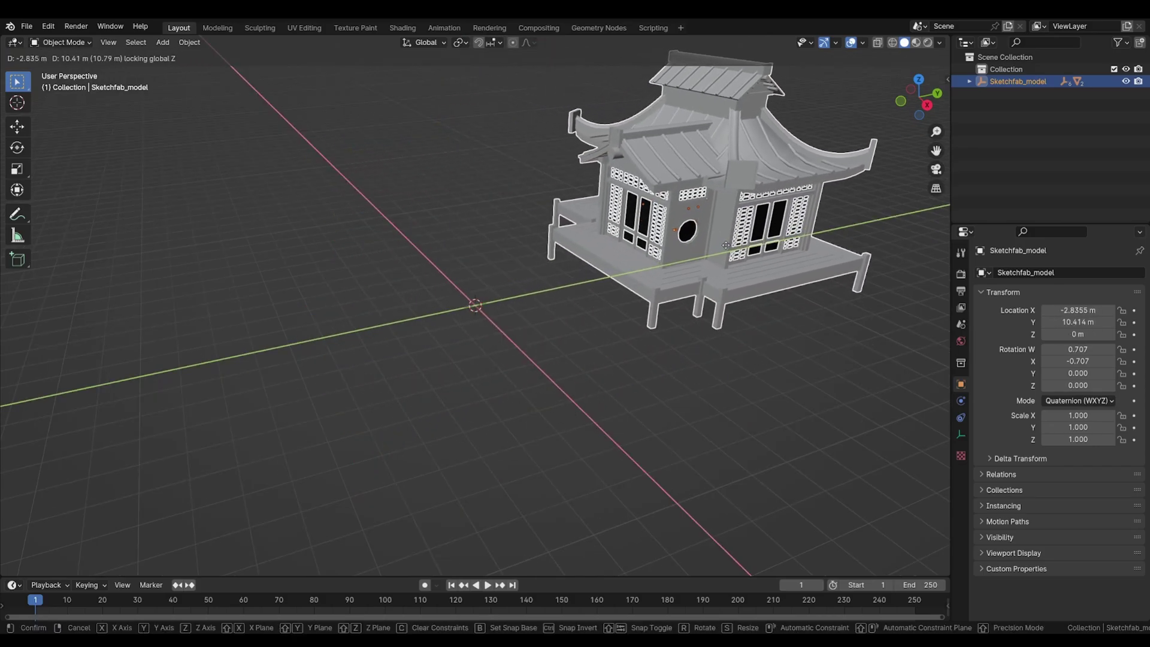
{"action": "left_click", "coordinate": [730, 246]}
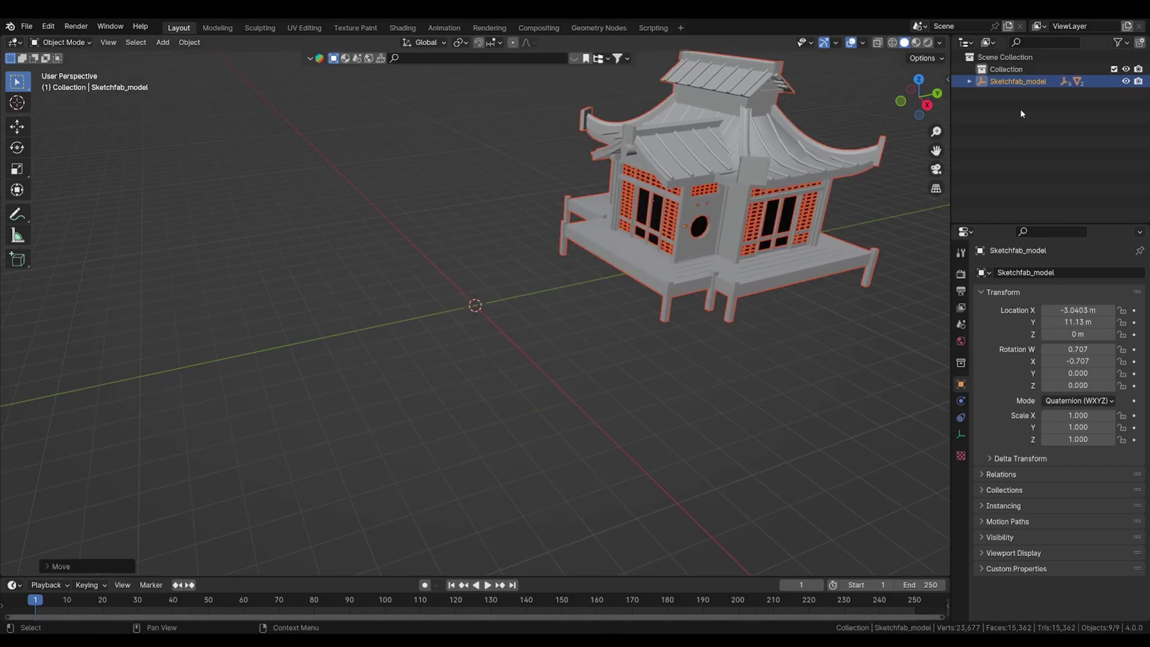
Step: Import the second, two-storey Japanese house model into the scene
{"action": "key", "text": "q"}
{"action": "mouse_move", "coordinate": [386, 254]}
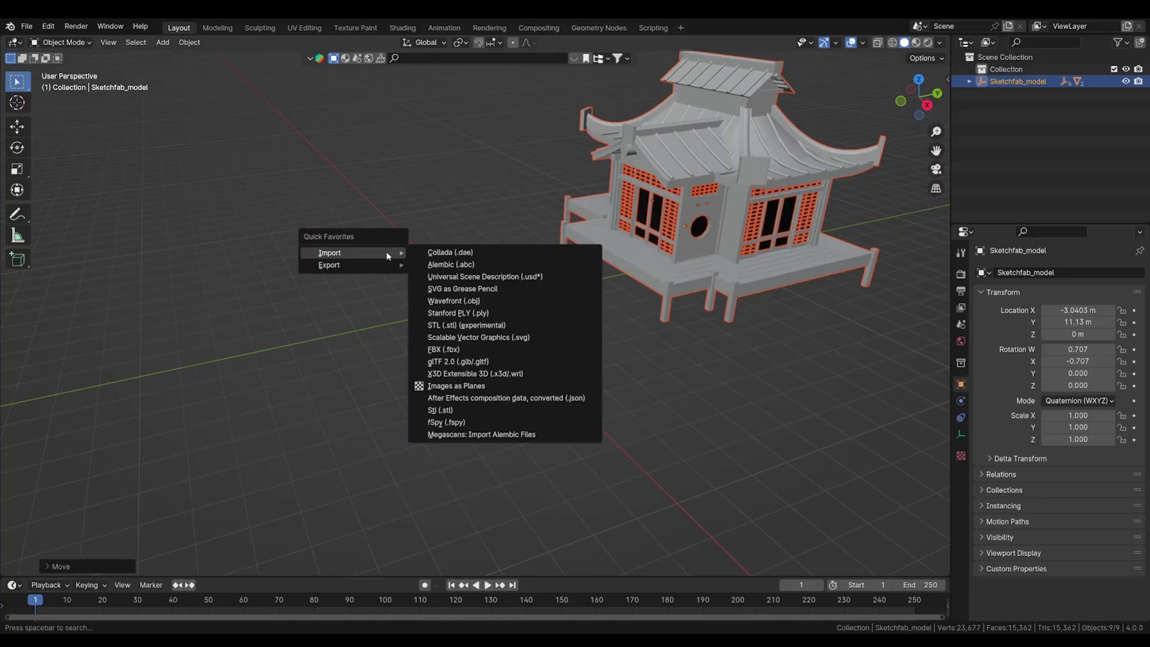
{"action": "key", "text": "Escape"}
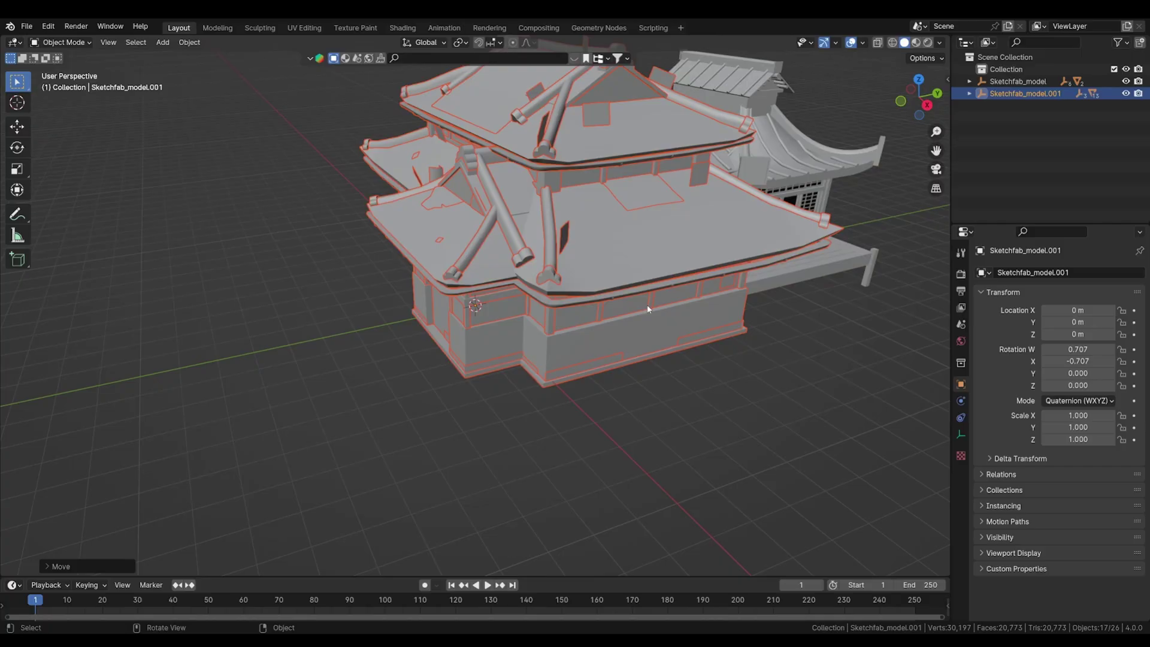
Step: Move the two-storey house across the ground plane to about X 7.39 m, Y -9.31 m, keeping its height locked
{"action": "key", "text": "g"}
{"action": "key", "text": "r"}
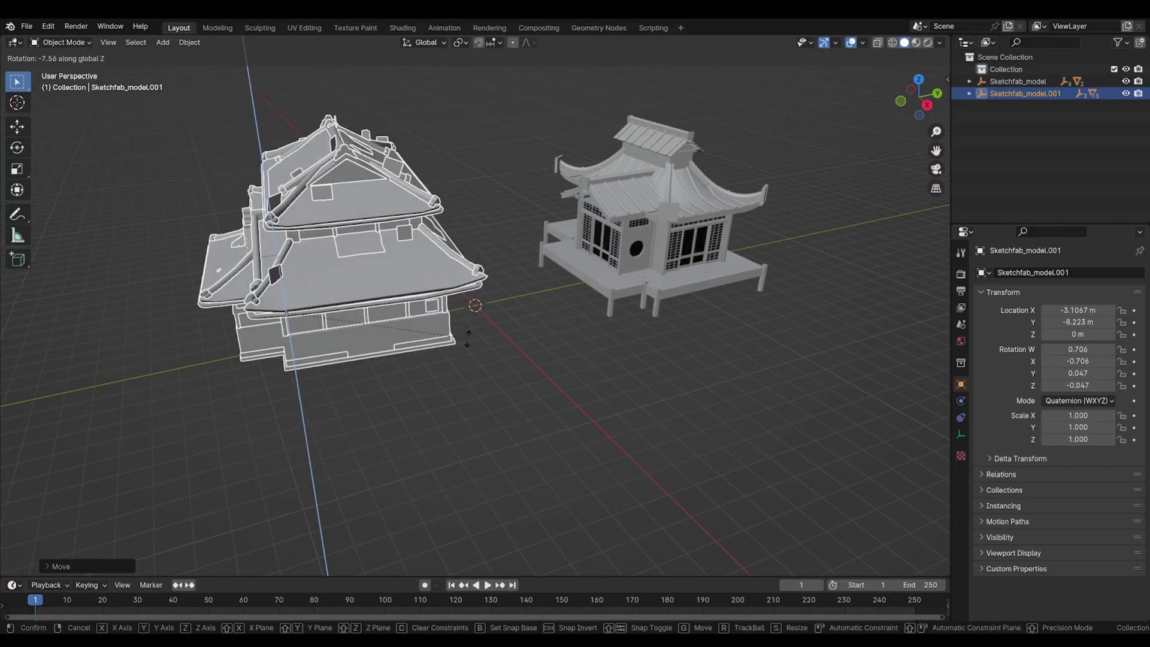
{"action": "key", "text": "Escape"}
{"action": "middle_click_drag", "start_coordinate": [586, 327], "coordinate": [527, 281]}
{"action": "key", "text": "g"}
{"action": "key", "text": "shift+z"}
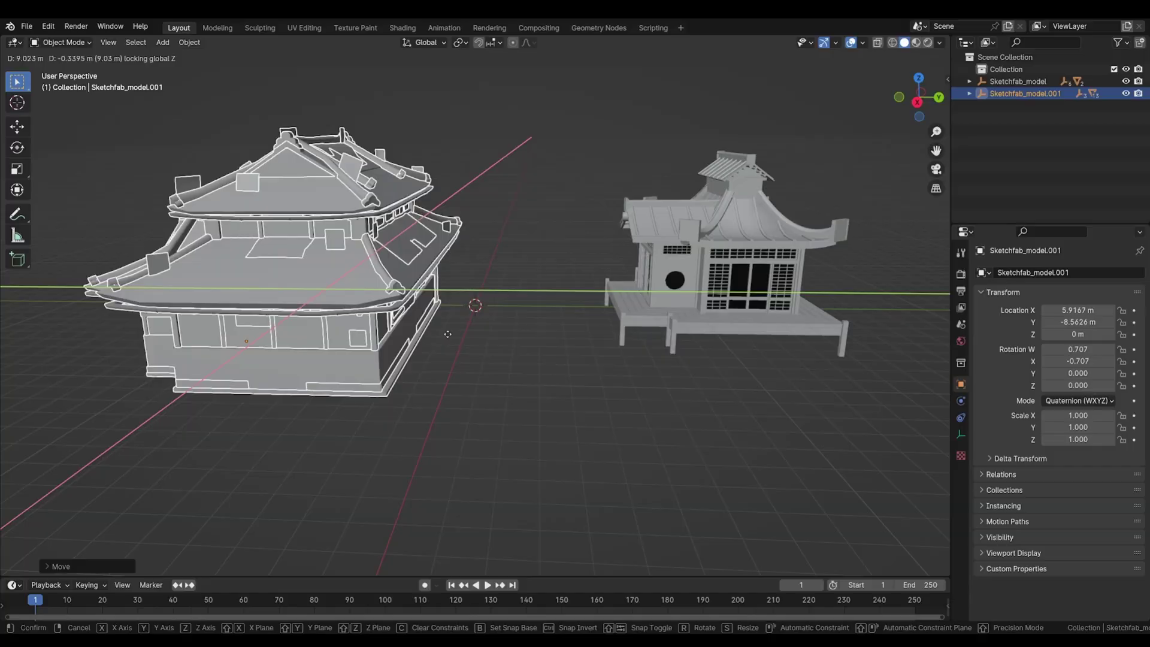
{"action": "left_click", "coordinate": [414, 345]}
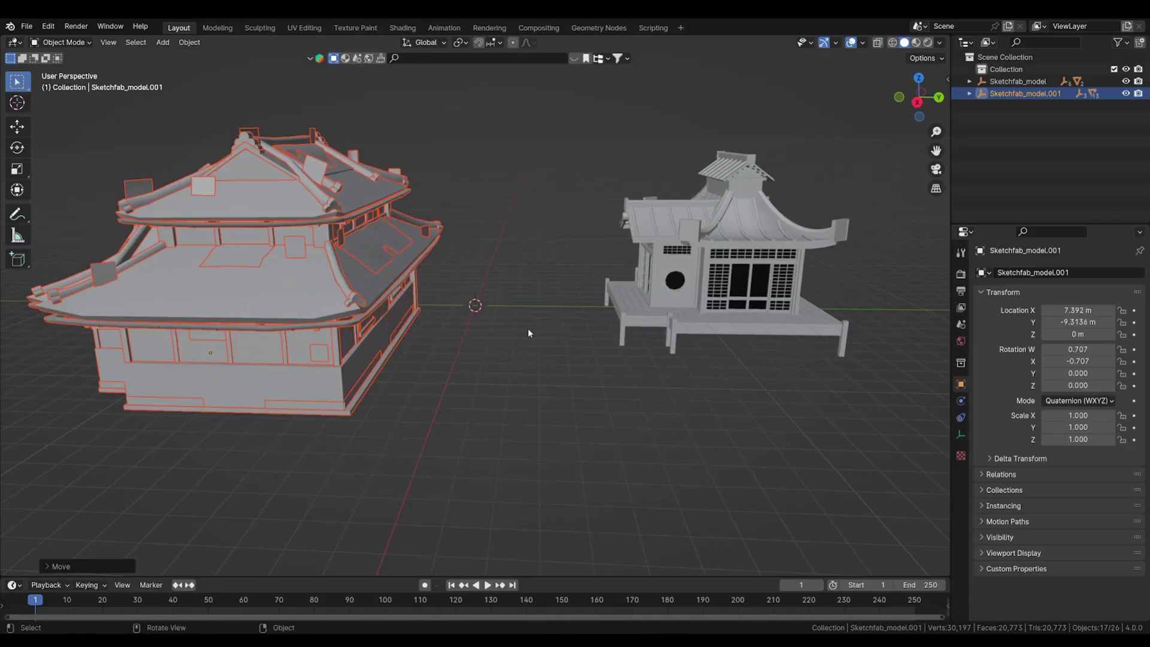
Step: Add a Human (Meta-Rig) armature at the world origin between the two houses
{"action": "key", "text": "shift+a"}
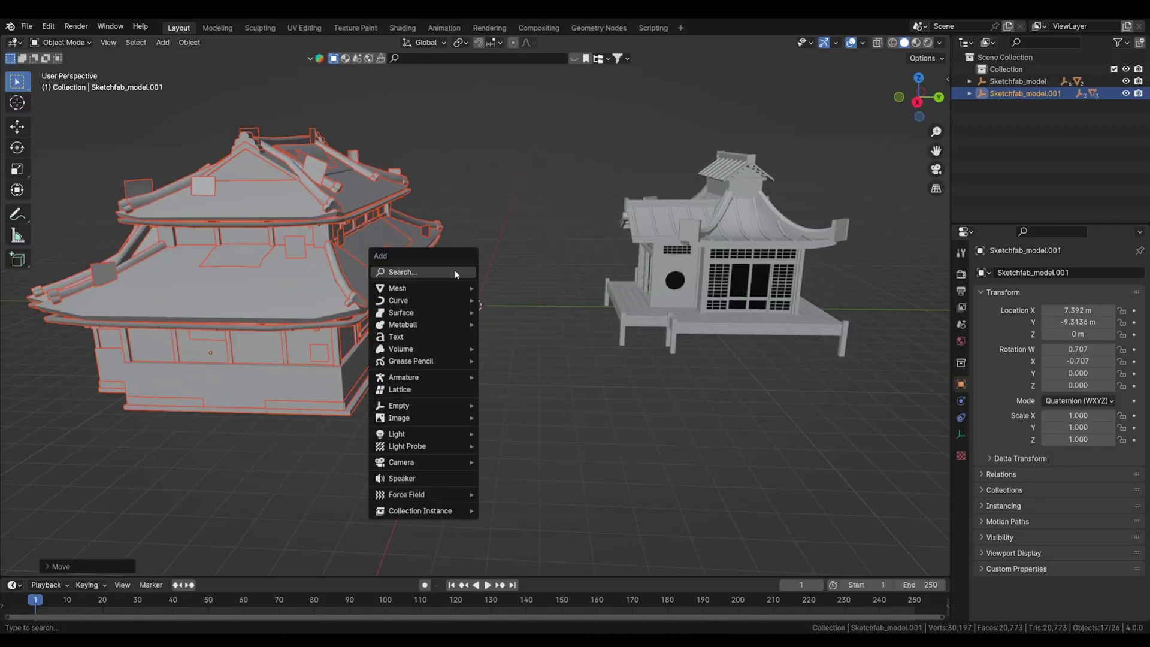
{"action": "mouse_move", "coordinate": [427, 406]}
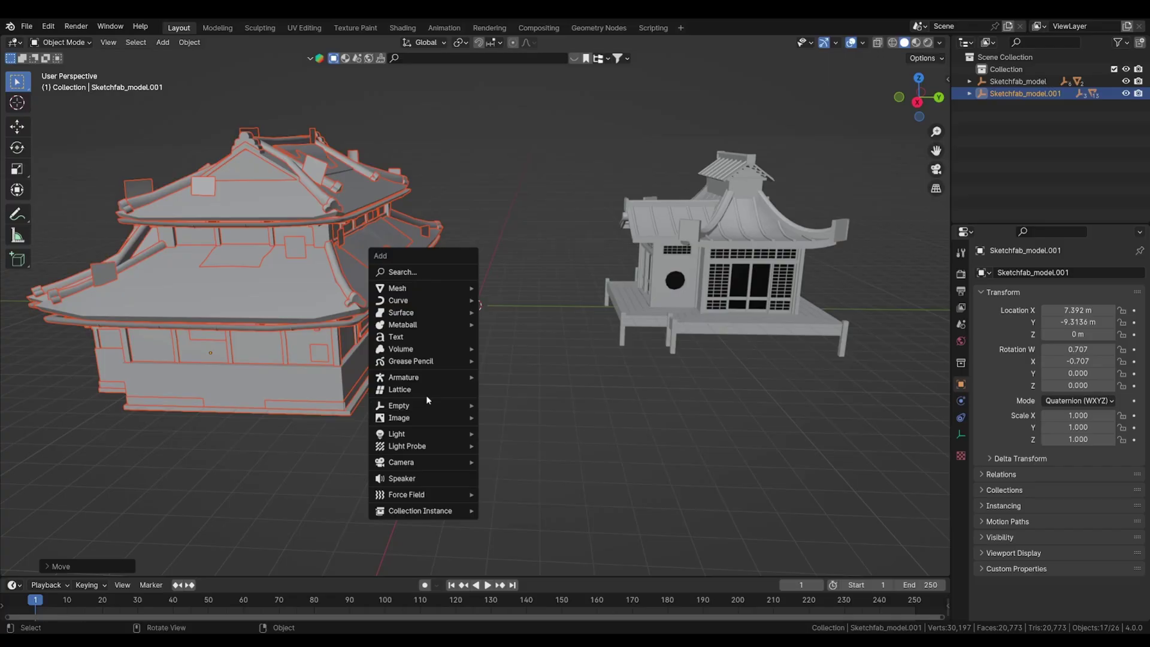
{"action": "mouse_move", "coordinate": [456, 377]}
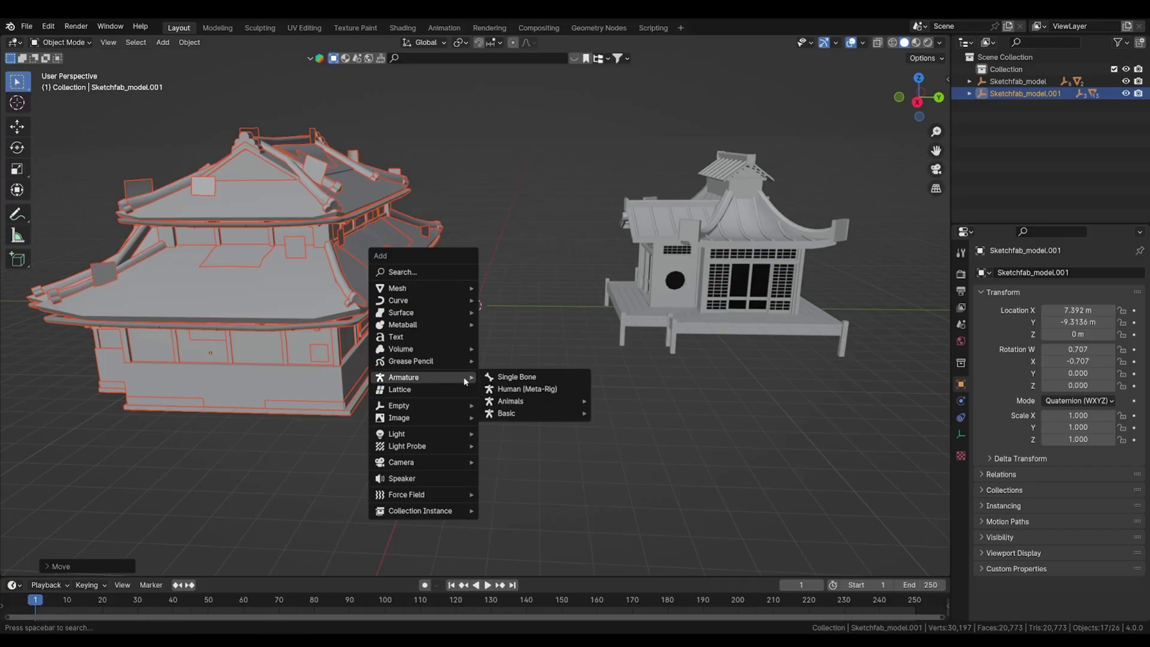
{"action": "left_click", "coordinate": [530, 396]}
{"action": "key", "text": "r"}
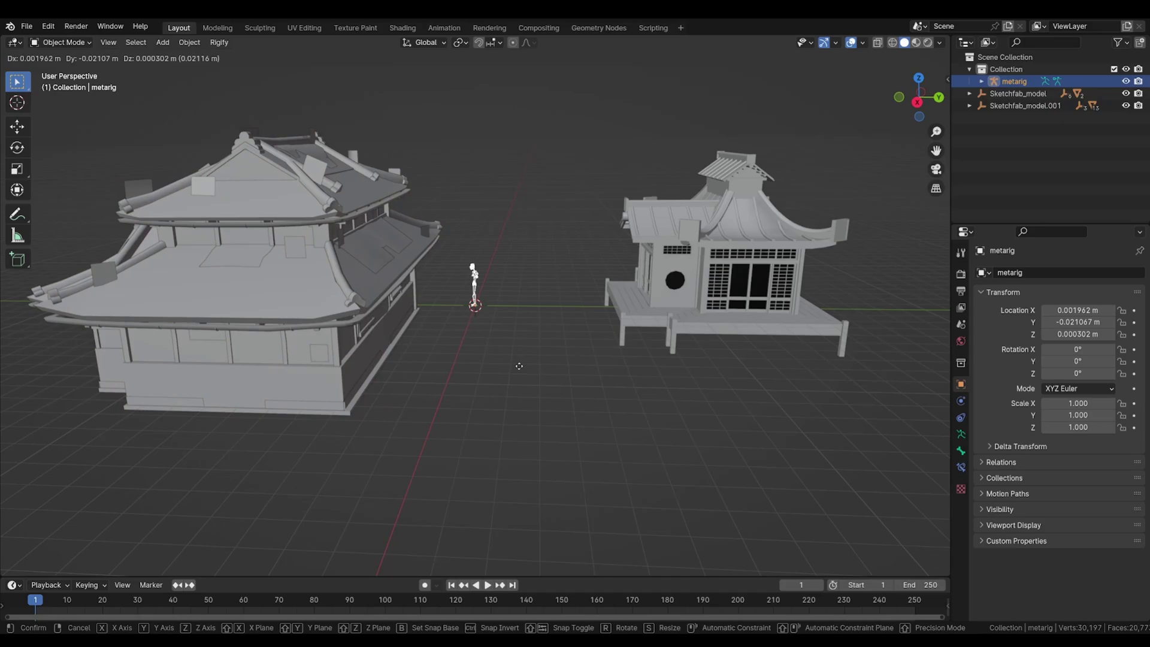
{"action": "key", "text": "z"}
{"action": "right_click", "coordinate": [566, 293]}
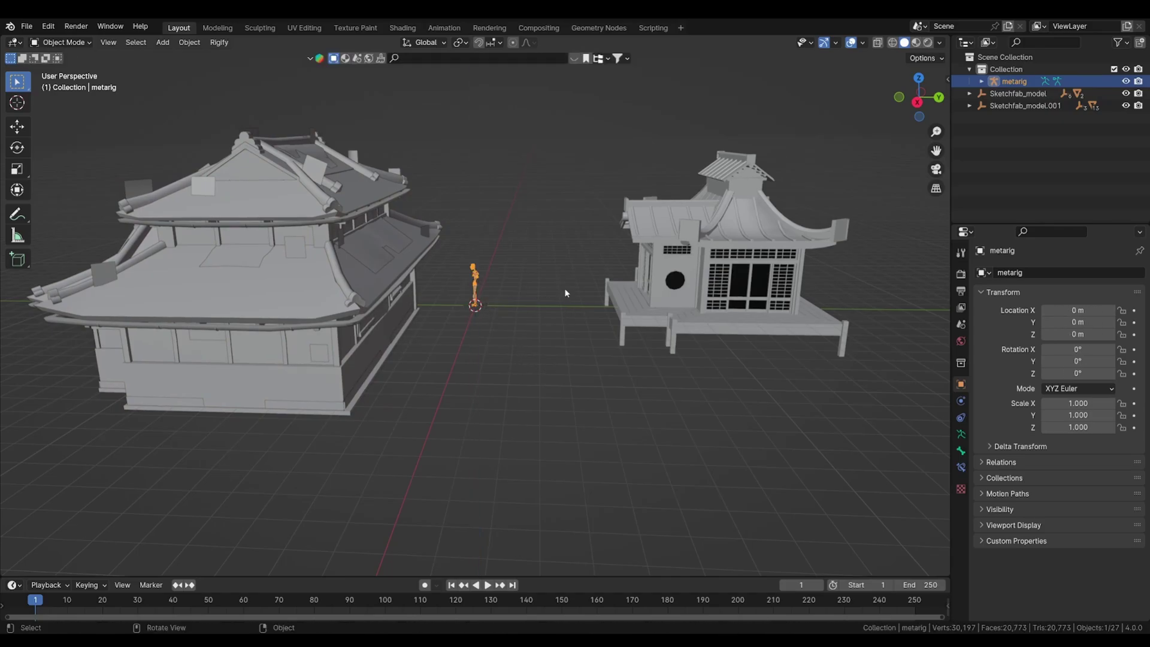
Step: Move the two-storey house along the X axis to about X -14.26 m
{"action": "key", "text": "KP_1"}
{"action": "middle_click_drag", "start_coordinate": [576, 304], "coordinate": [573, 357]}
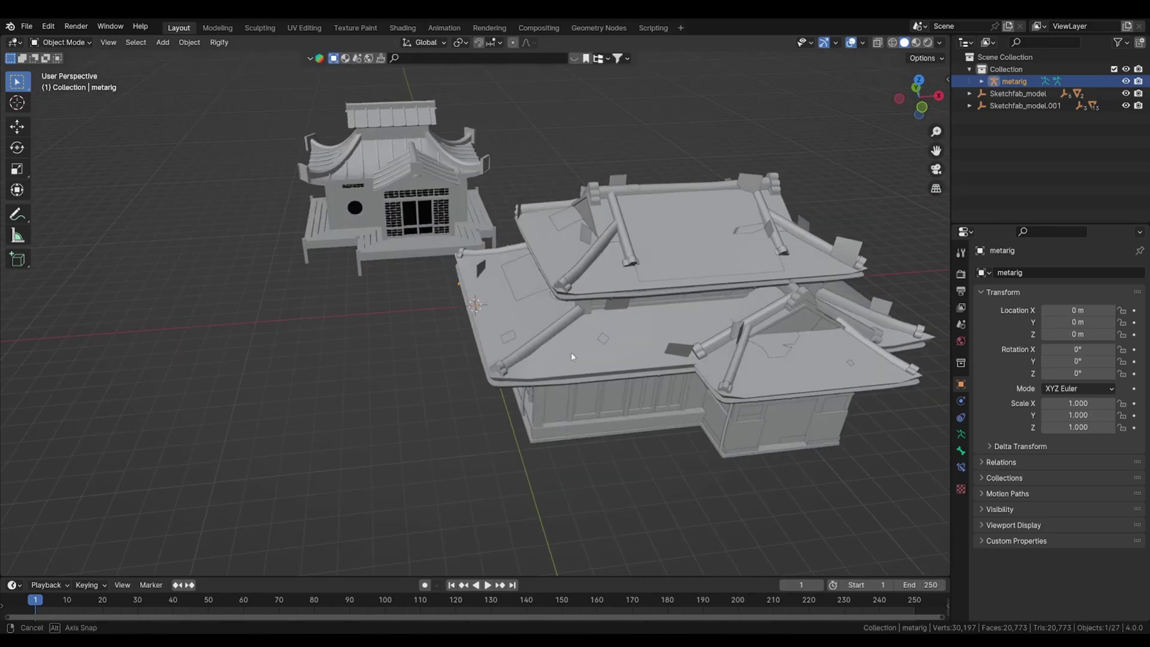
{"action": "left_click", "coordinate": [1013, 107]}
{"action": "key", "text": "g"}
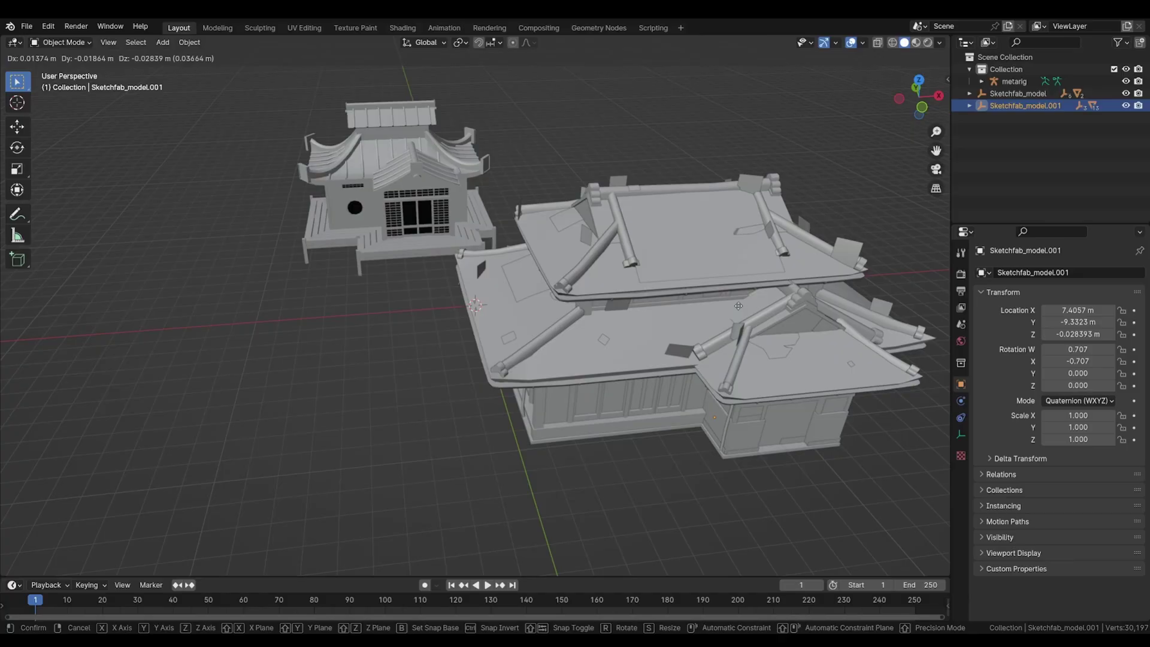
{"action": "key", "text": "x"}
{"action": "left_click", "coordinate": [338, 341]}
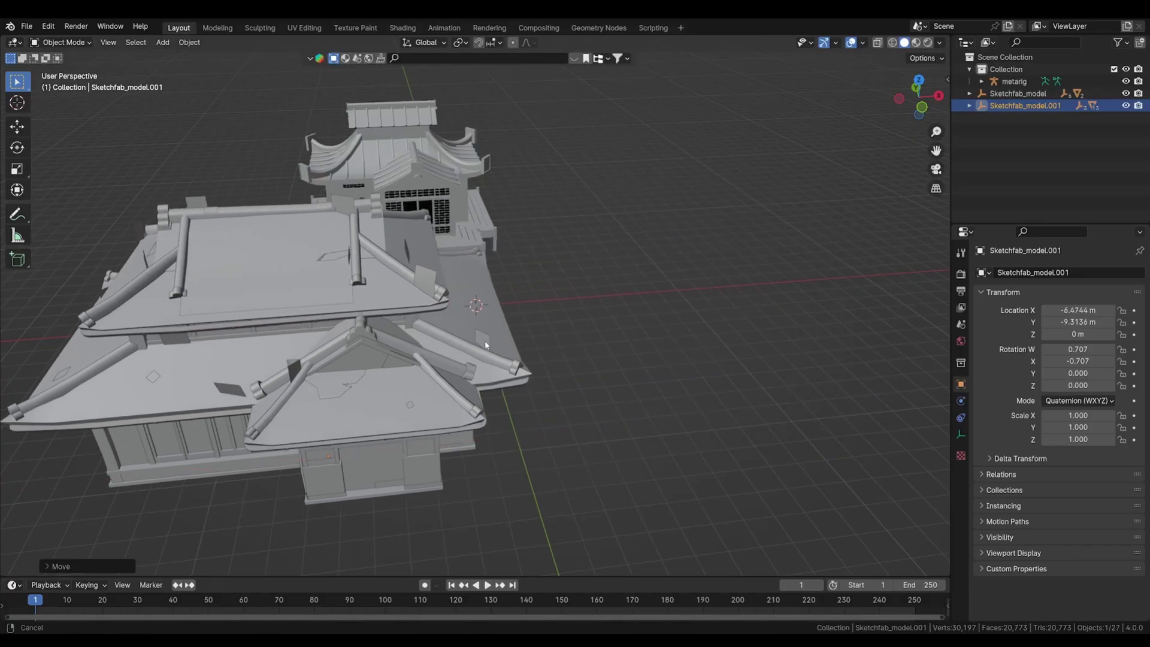
{"action": "middle_click_drag", "start_coordinate": [484, 341], "coordinate": [677, 287], "text": "shift"}
{"action": "key", "text": "g"}
{"action": "key", "text": "x"}
{"action": "left_click", "coordinate": [490, 321]}
Step: Rotate the two-storey house about the Z axis by 90° and by a further 180°
{"action": "key", "text": "r"}
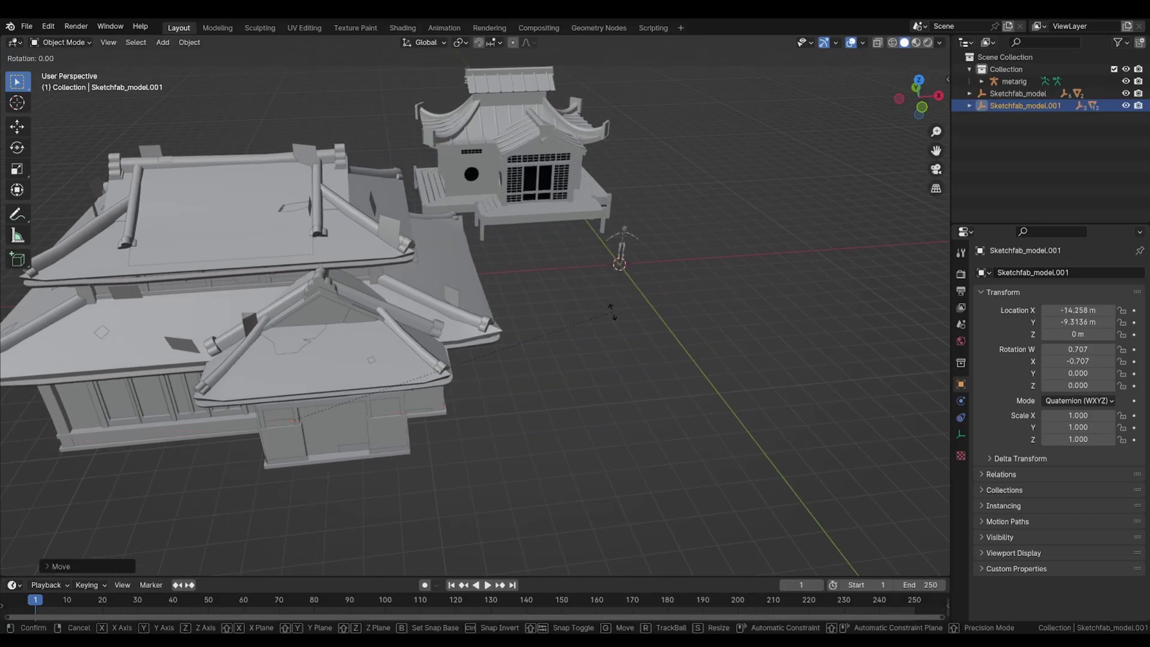
{"action": "key", "text": "z"}
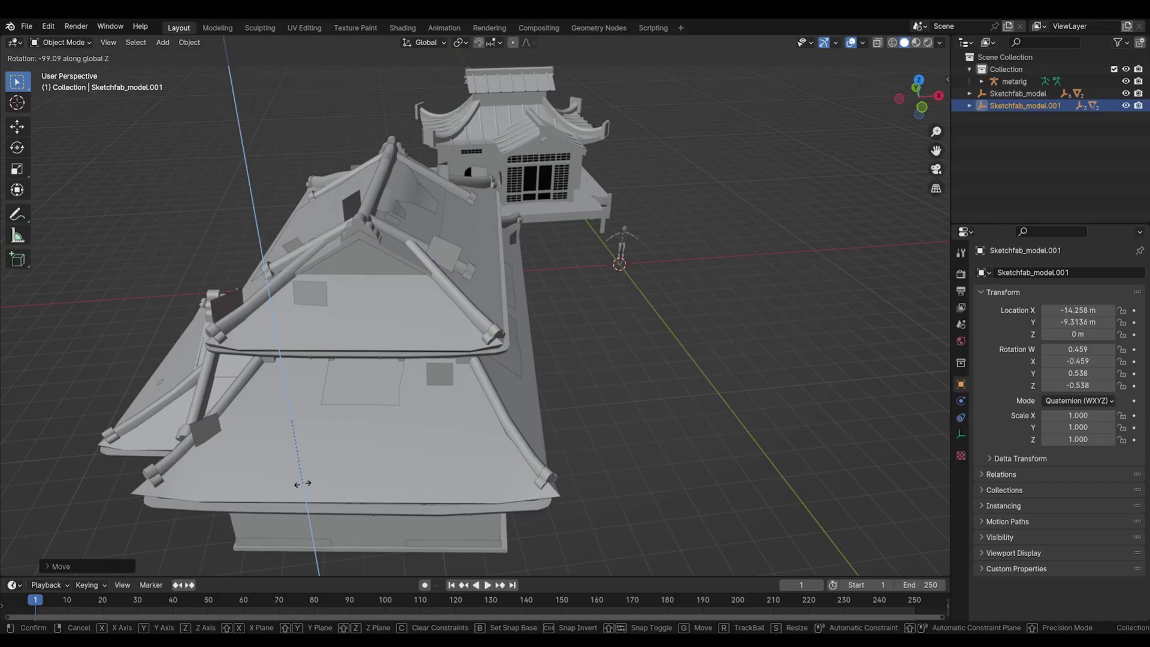
{"action": "type", "text": "90"}
{"action": "key", "text": "Return"}
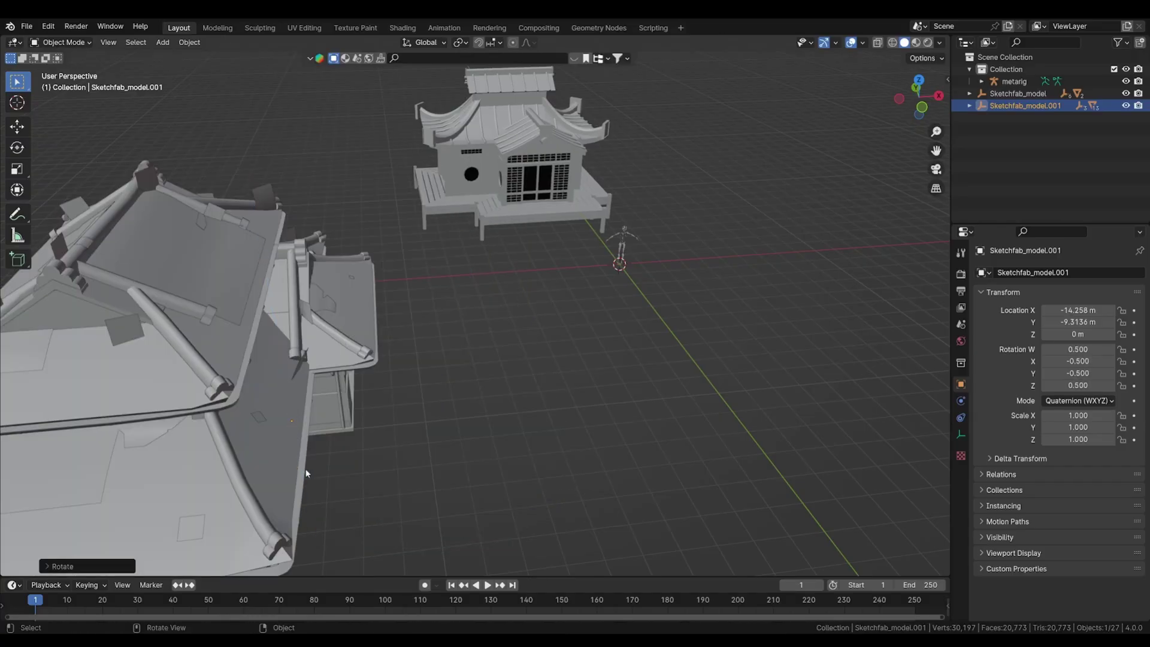
{"action": "scroll", "coordinate": [394, 414], "scroll_direction": "down", "scroll_amount": 2}
{"action": "type", "text": "rz"}
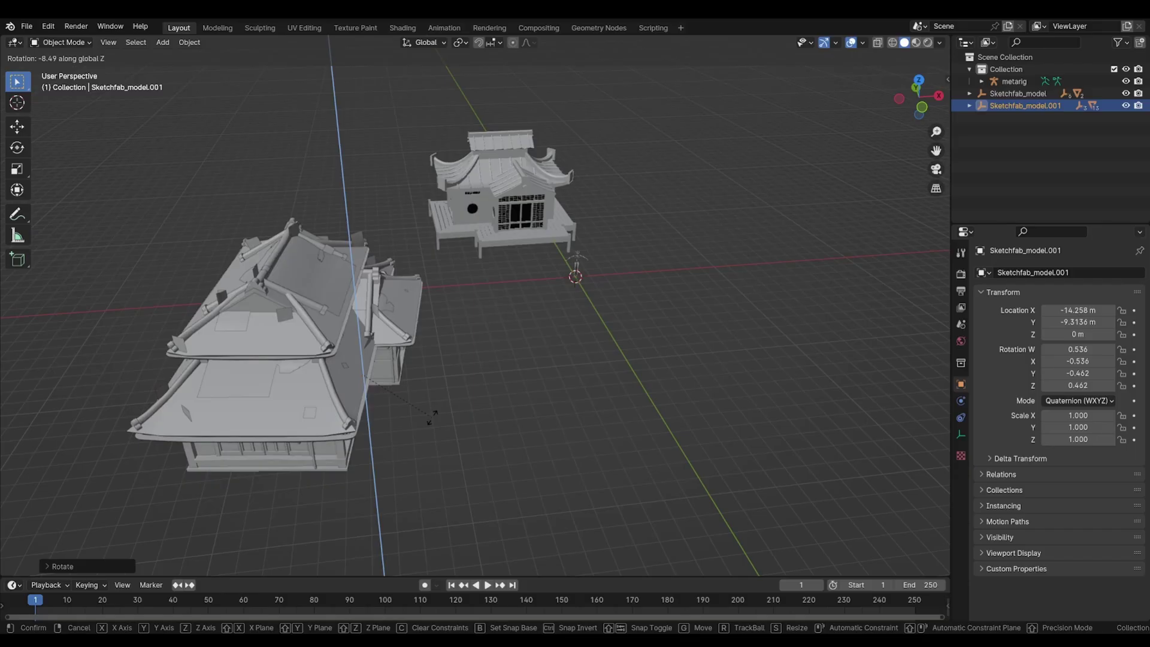
{"action": "type", "text": "180"}
{"action": "key", "text": "Return"}
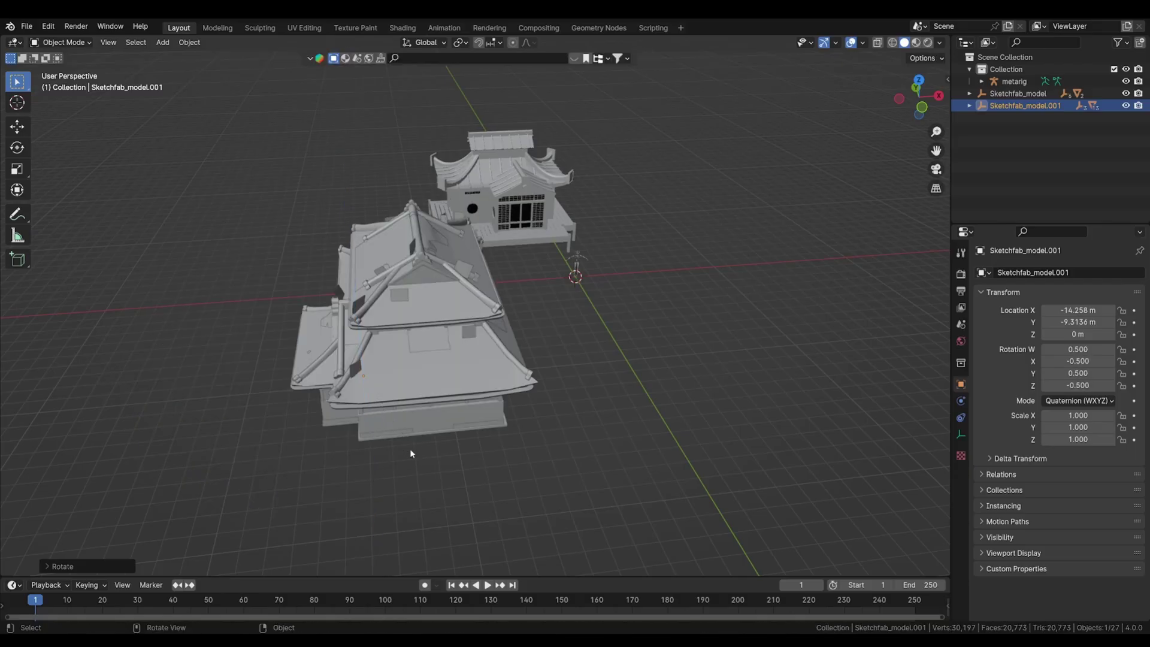
Step: Raise the smaller house along the Z axis by 1.3 m so its posts stand on the ground line
{"action": "key", "text": "KP_1"}
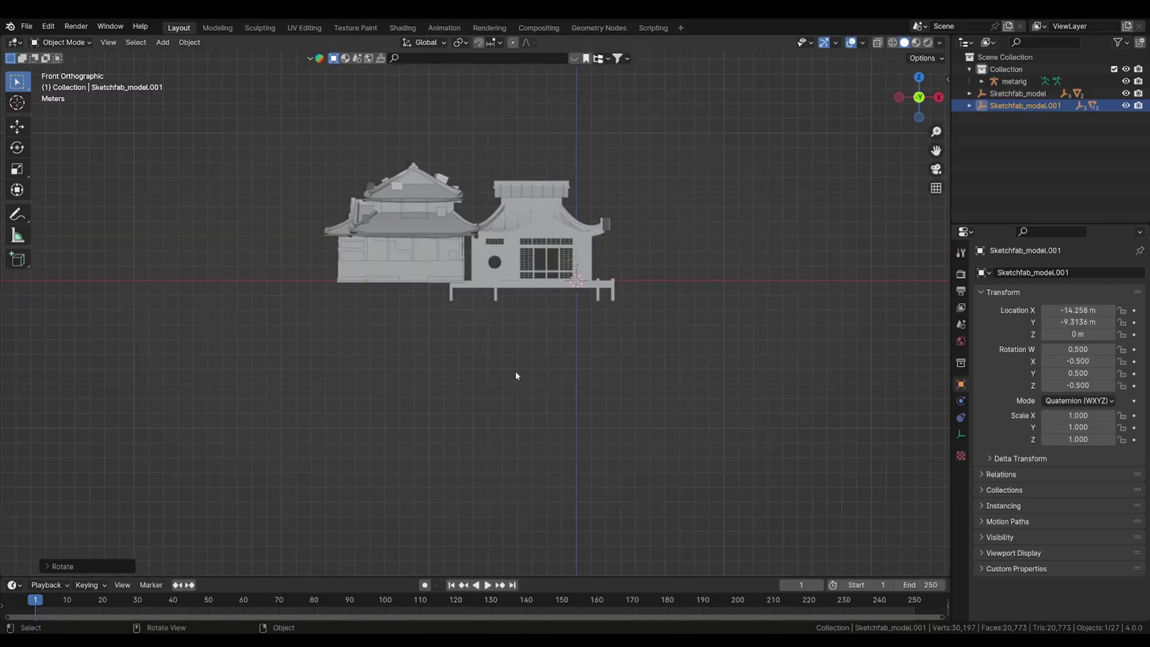
{"action": "left_click", "coordinate": [1103, 106]}
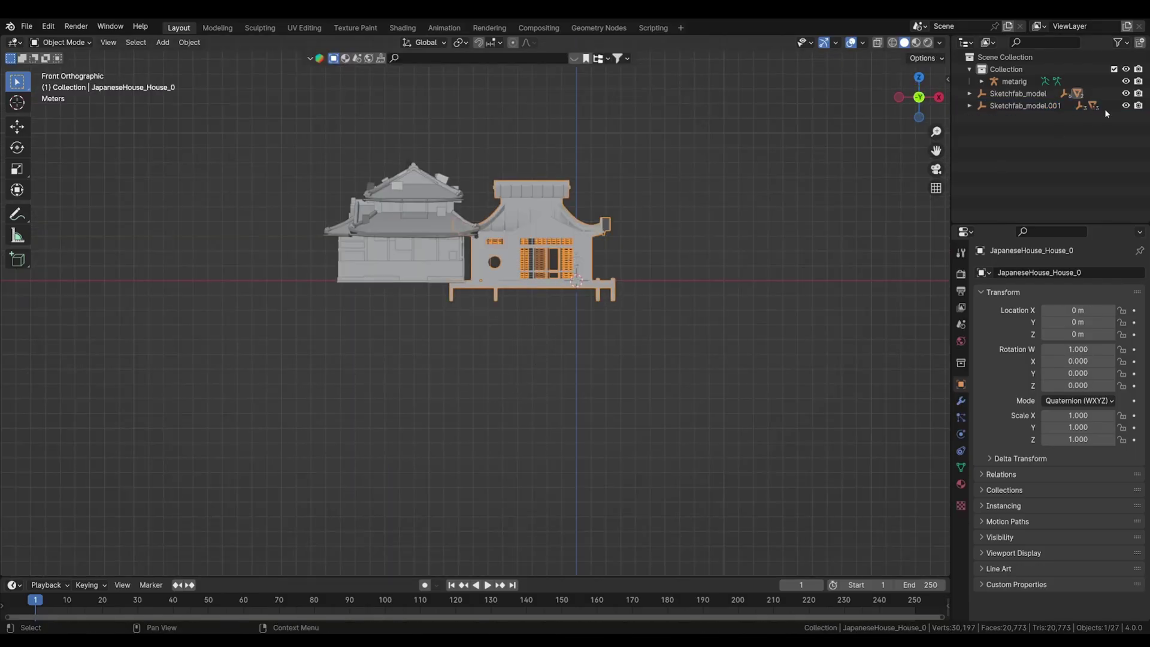
{"action": "left_click", "coordinate": [1032, 94]}
{"action": "middle_click_drag", "start_coordinate": [638, 328], "coordinate": [623, 379]}
{"action": "key", "text": "KP_1"}
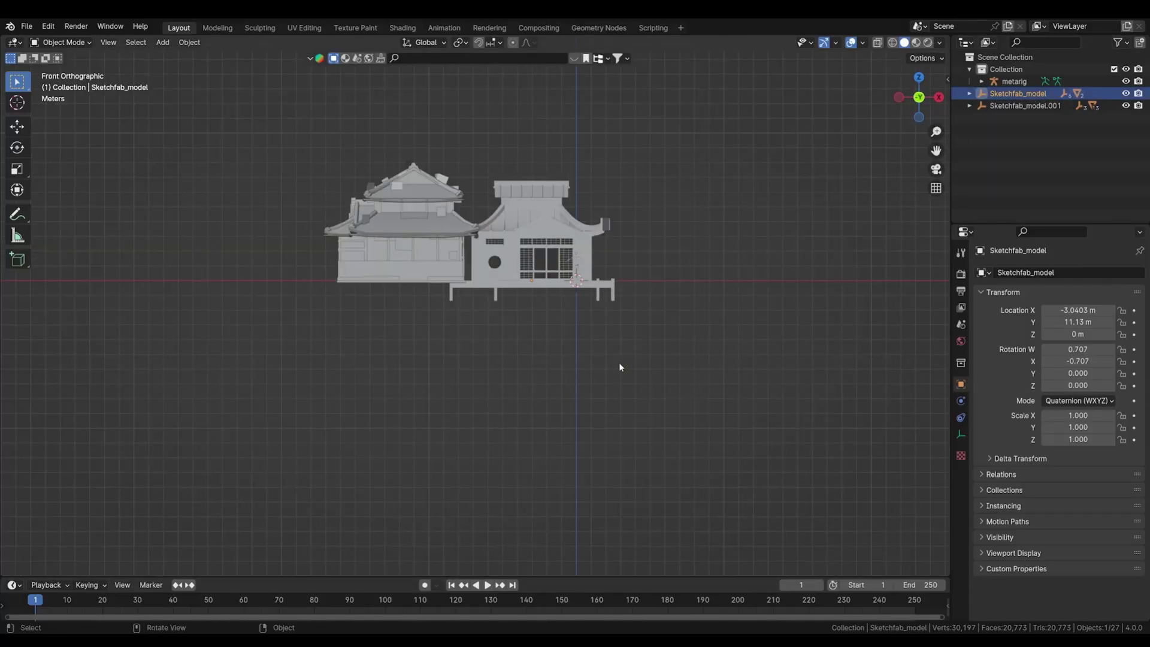
{"action": "key", "text": "g"}
{"action": "type", "text": "z"}
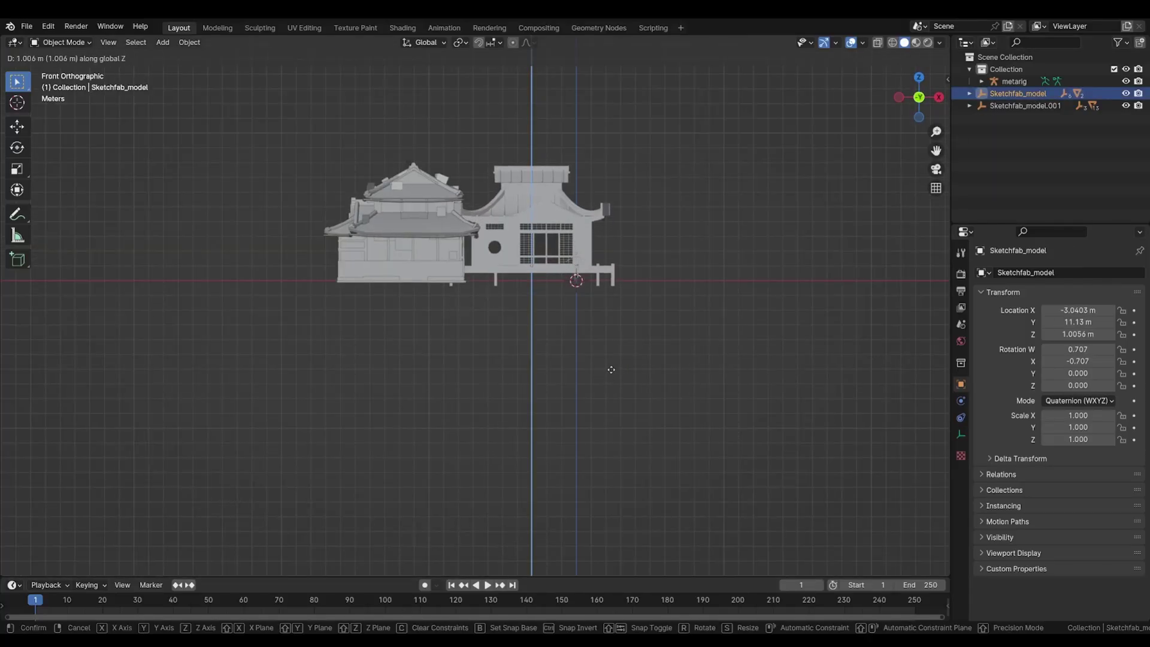
{"action": "type", "text": ".3"}
{"action": "key", "text": "Return"}
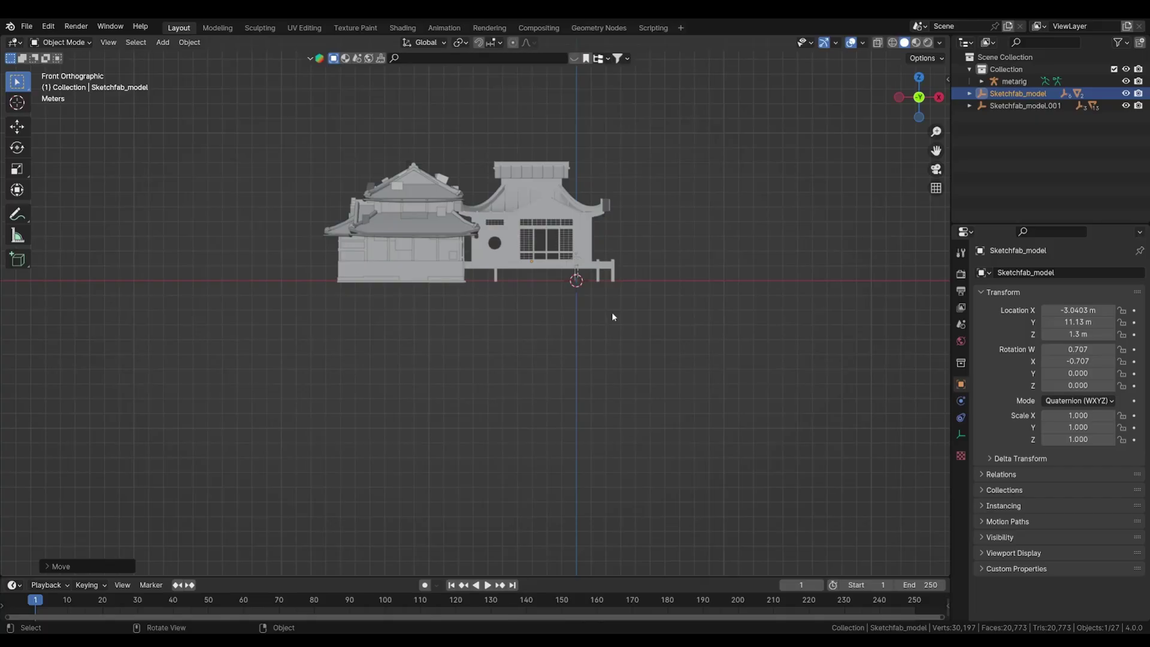
Step: Add a mesh plane at the origin and scale it uniformly to about 26.26 as the ground under both houses
{"action": "middle_click_drag", "start_coordinate": [563, 309], "coordinate": [560, 343], "text": "shift"}
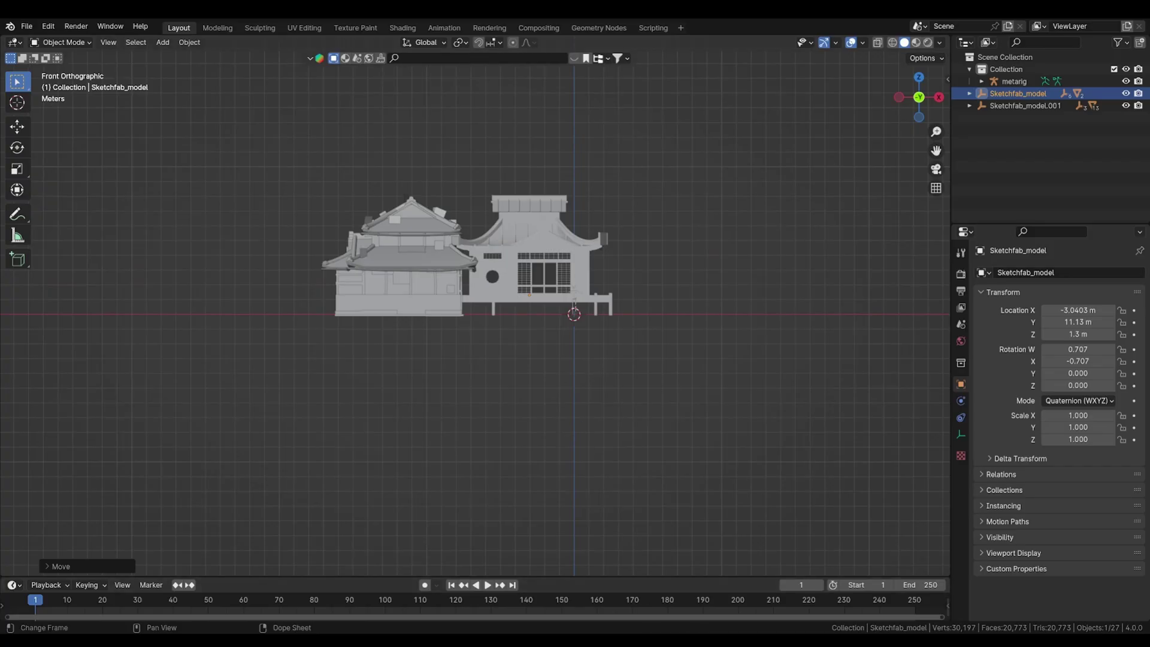
{"action": "middle_click_drag", "start_coordinate": [606, 339], "coordinate": [601, 376]}
{"action": "scroll", "coordinate": [600, 375], "scroll_direction": "up", "scroll_amount": 1}
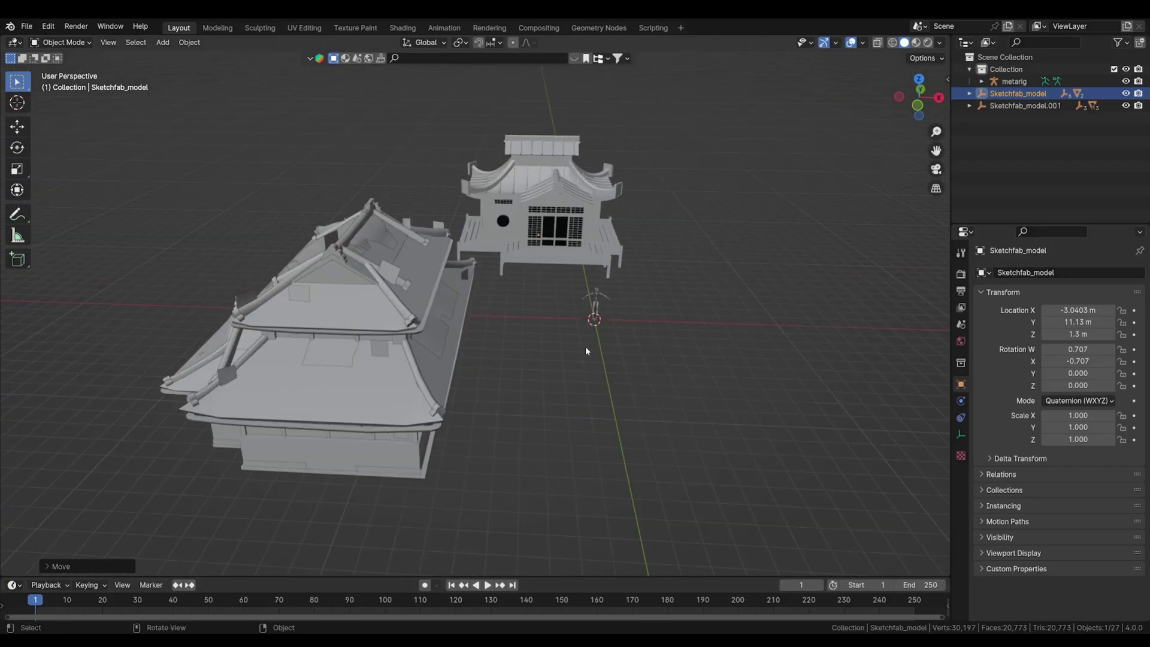
{"action": "key", "text": "shift+a"}
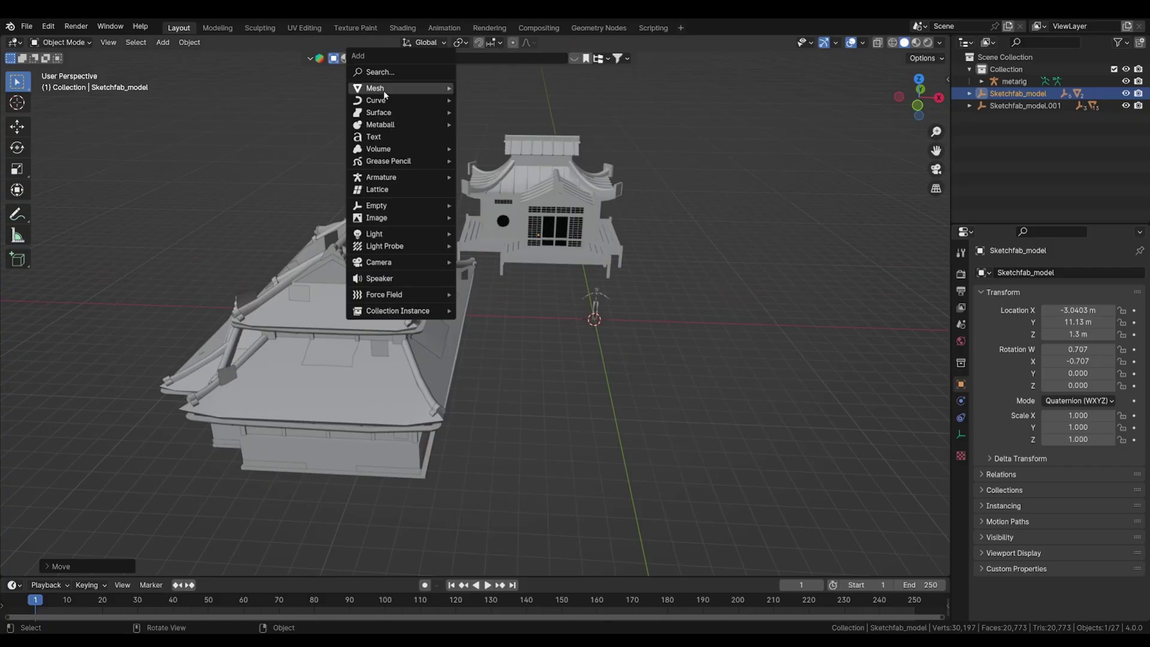
{"action": "mouse_move", "coordinate": [386, 91]}
{"action": "left_click", "coordinate": [465, 90]}
{"action": "key", "text": "s"}
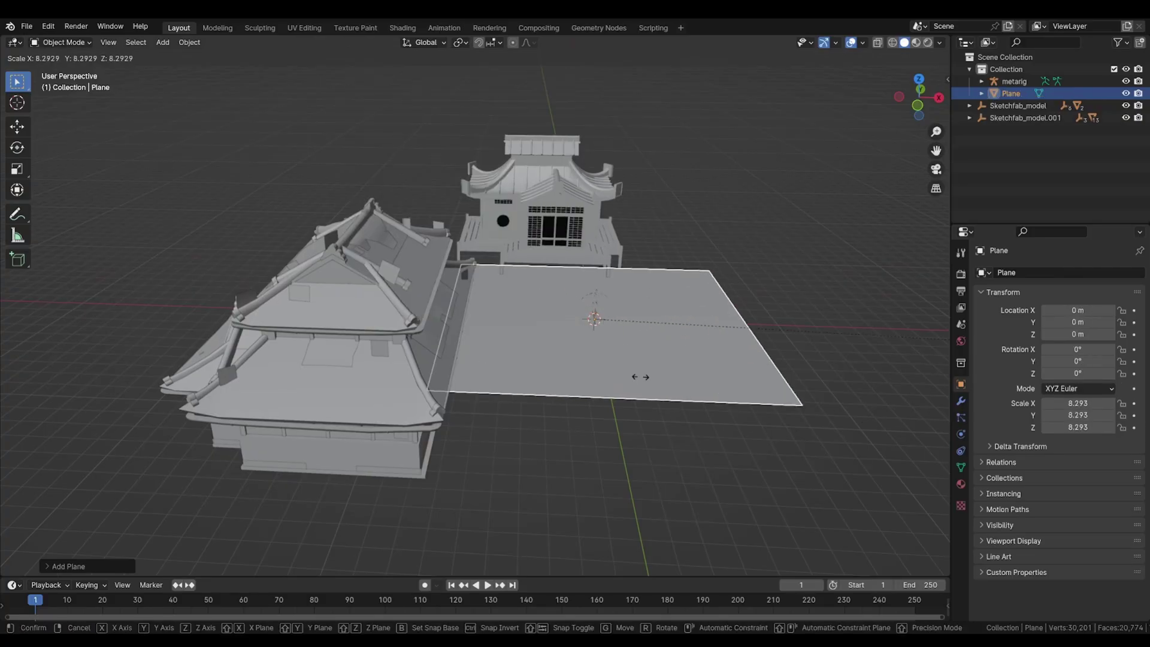
{"action": "left_click", "coordinate": [903, 286]}
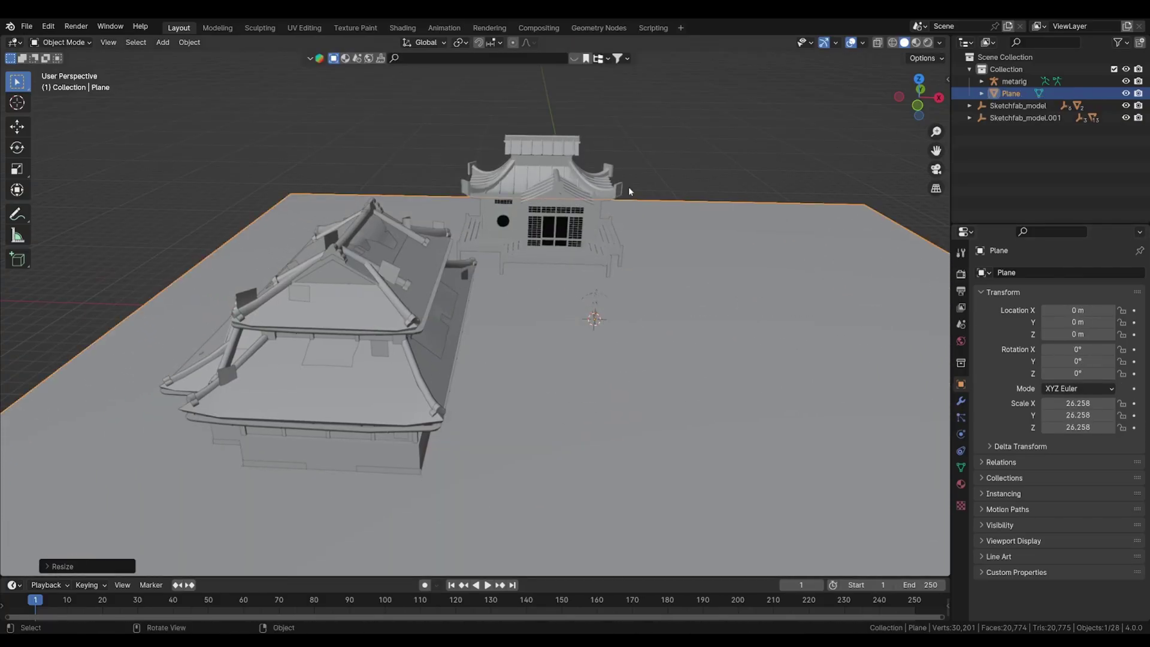
Step: Move the smaller house horizontally across the ground plane to about X 10.35 m, Y -7.53 m, keeping its height locked
{"action": "left_click", "coordinate": [1018, 105]}
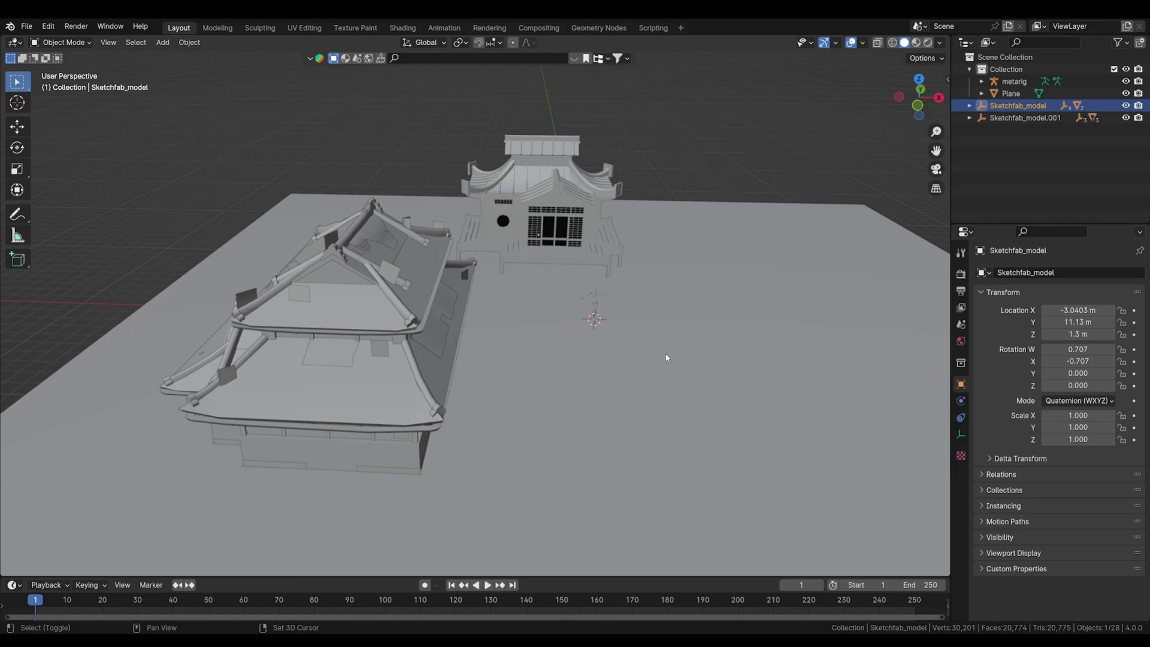
{"action": "middle_click_drag", "start_coordinate": [653, 348], "coordinate": [581, 321], "text": "shift"}
{"action": "key", "text": "g"}
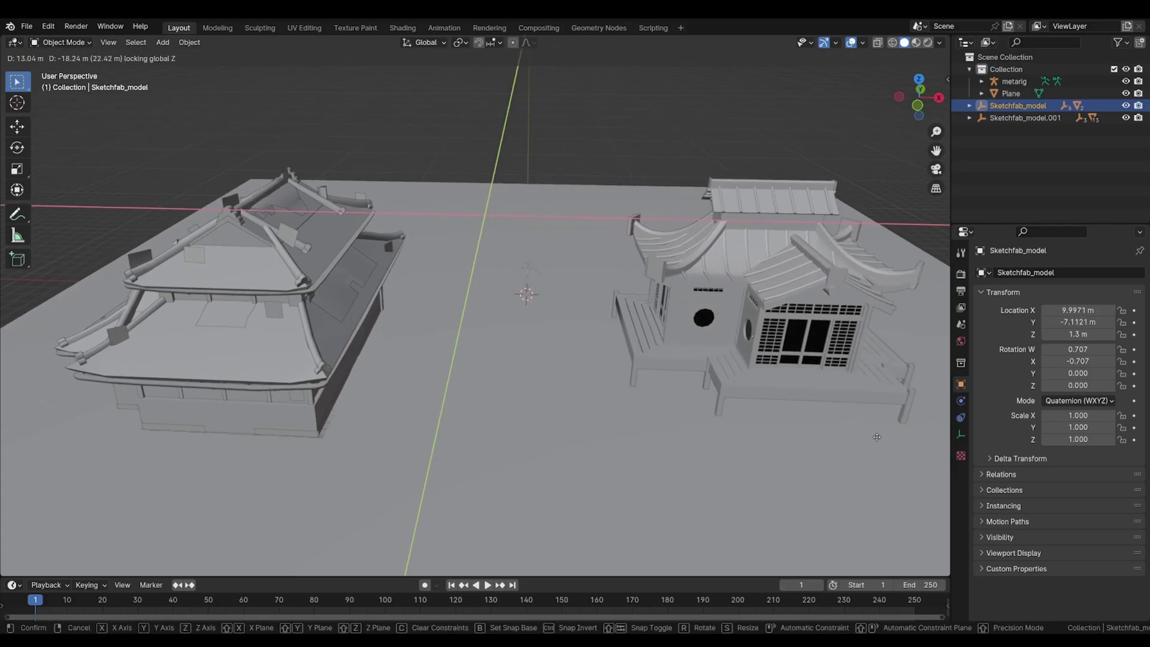
{"action": "left_click", "coordinate": [886, 445]}
{"action": "key", "text": "KP_5"}
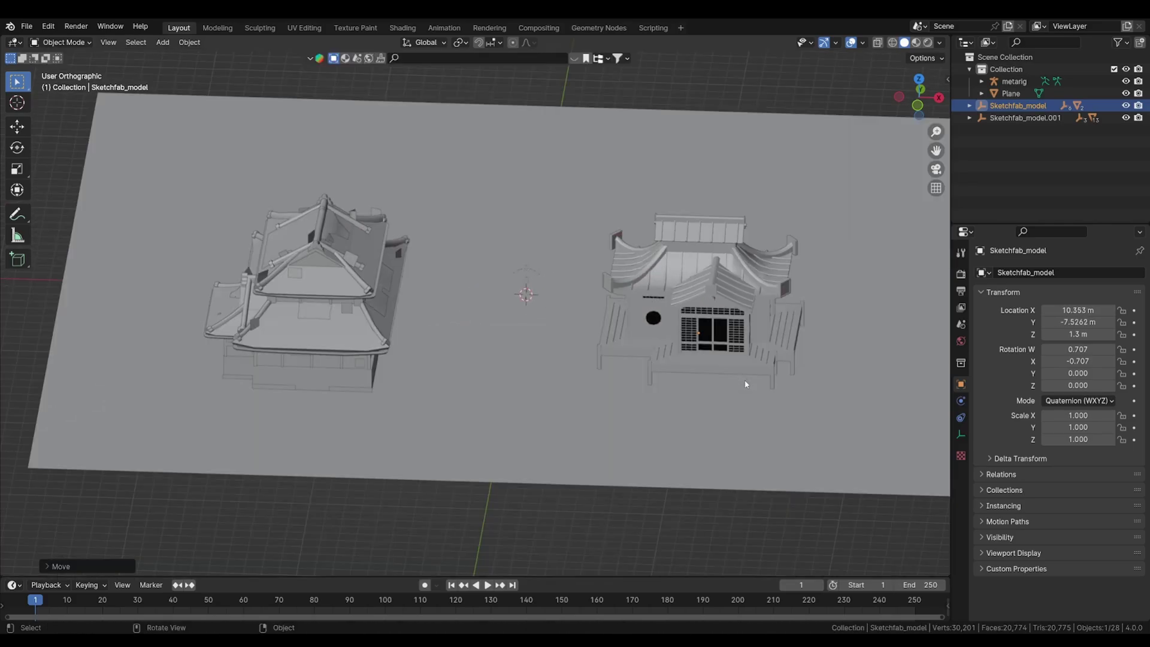
{"action": "middle_click_drag", "start_coordinate": [573, 336], "coordinate": [573, 337]}
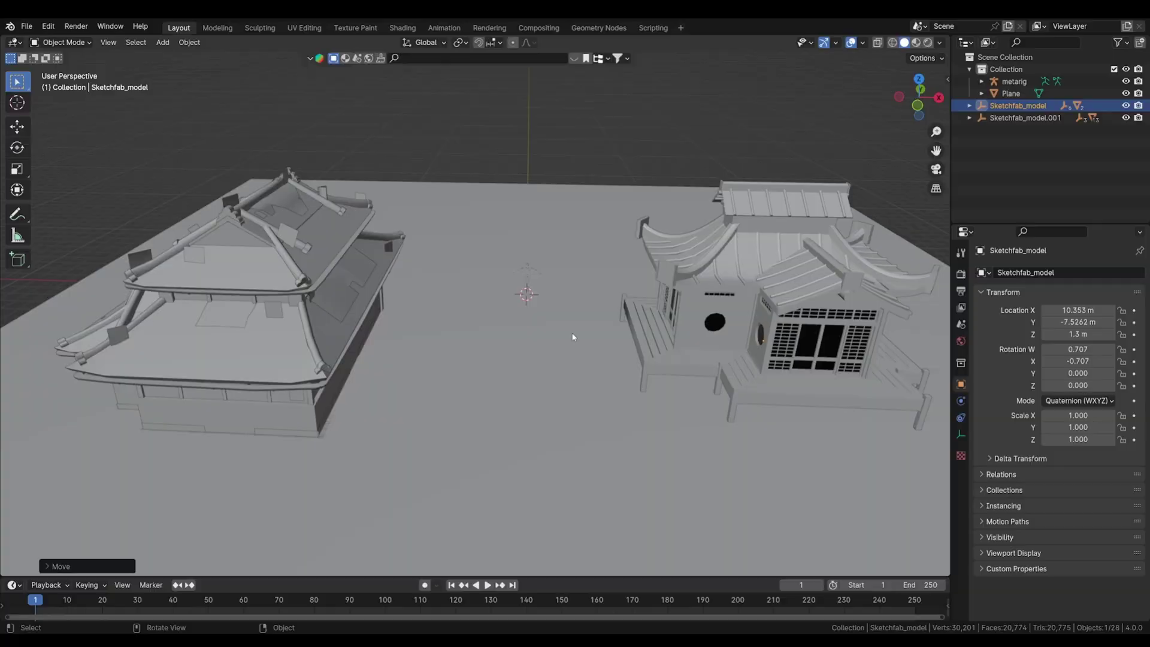
Step: Add a camera to the scene and align it to the front view
{"action": "key", "text": "KP_1"}
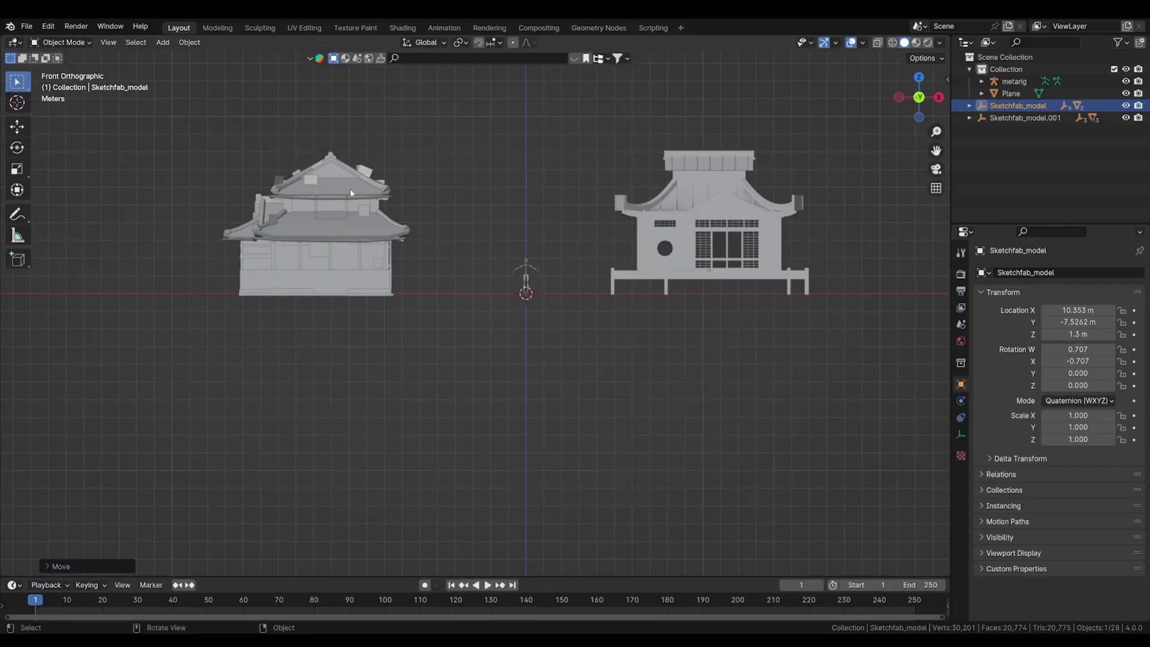
{"action": "key", "text": "shift+a"}
{"action": "mouse_move", "coordinate": [336, 367]}
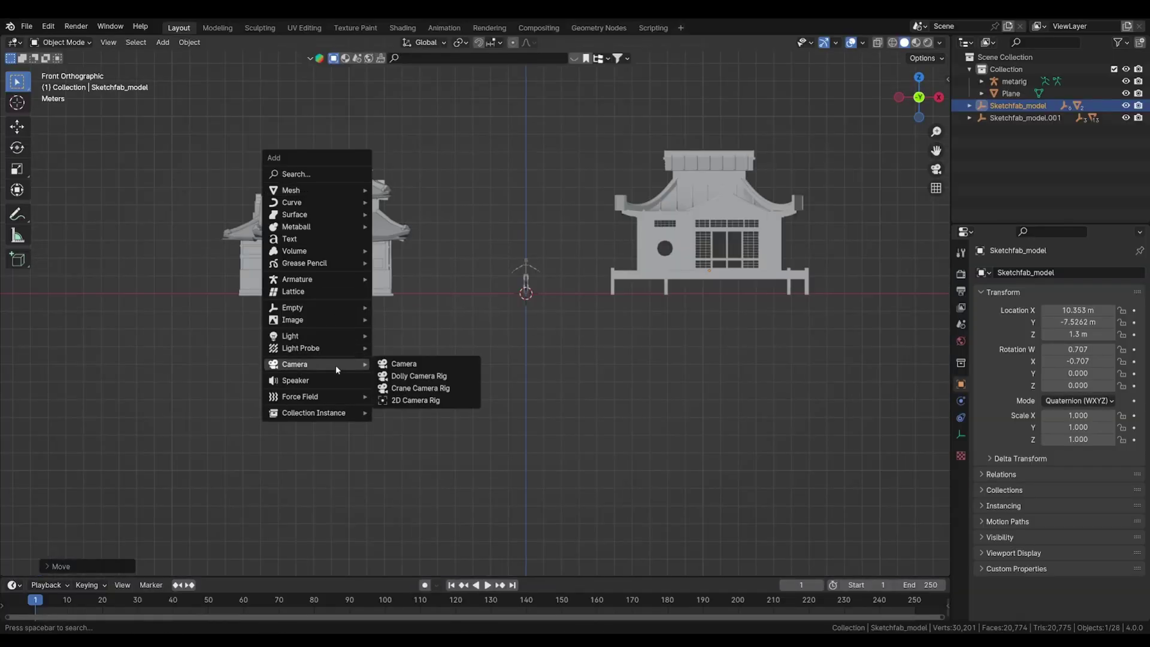
{"action": "left_click", "coordinate": [392, 364]}
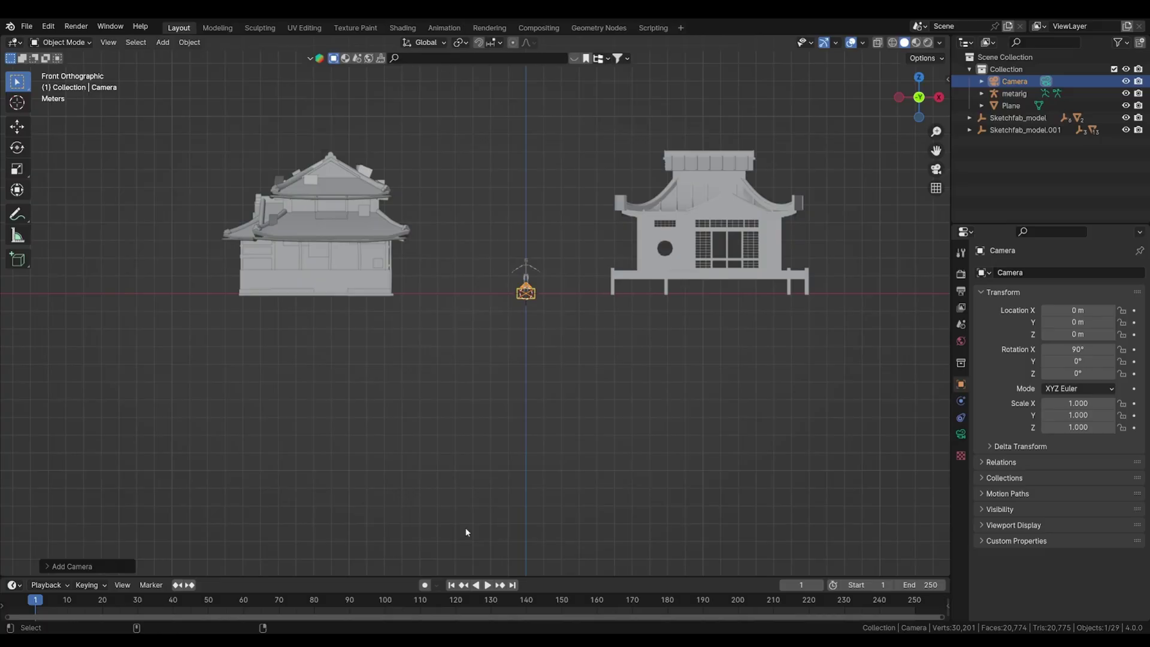
{"action": "key", "text": "ctrl+alt+KP_0"}
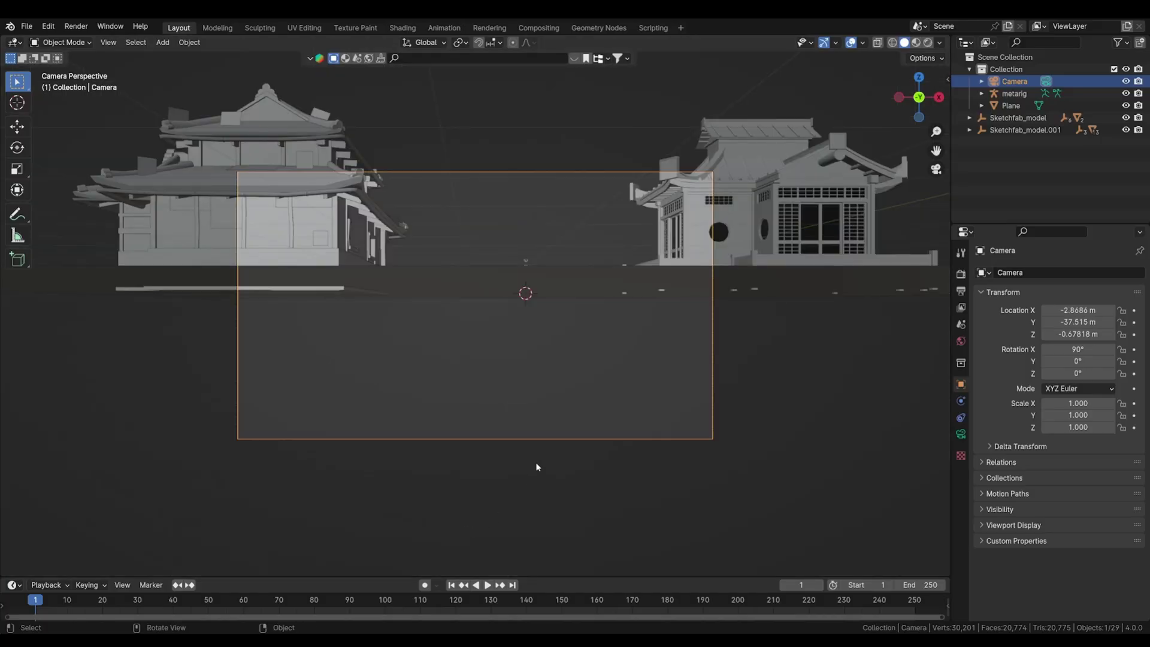
Step: Clear the camera's location and rotation, and rotate it 90° about the X axis
{"action": "key", "text": "alt+g"}
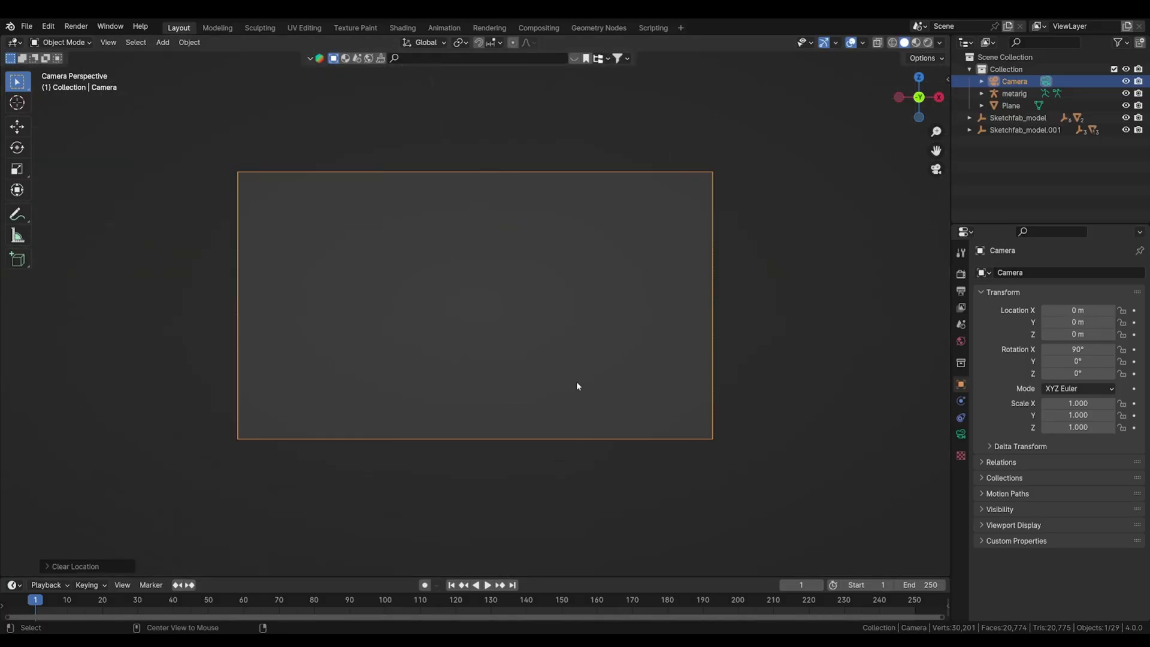
{"action": "key", "text": "alt+r"}
{"action": "type", "text": "rx90"}
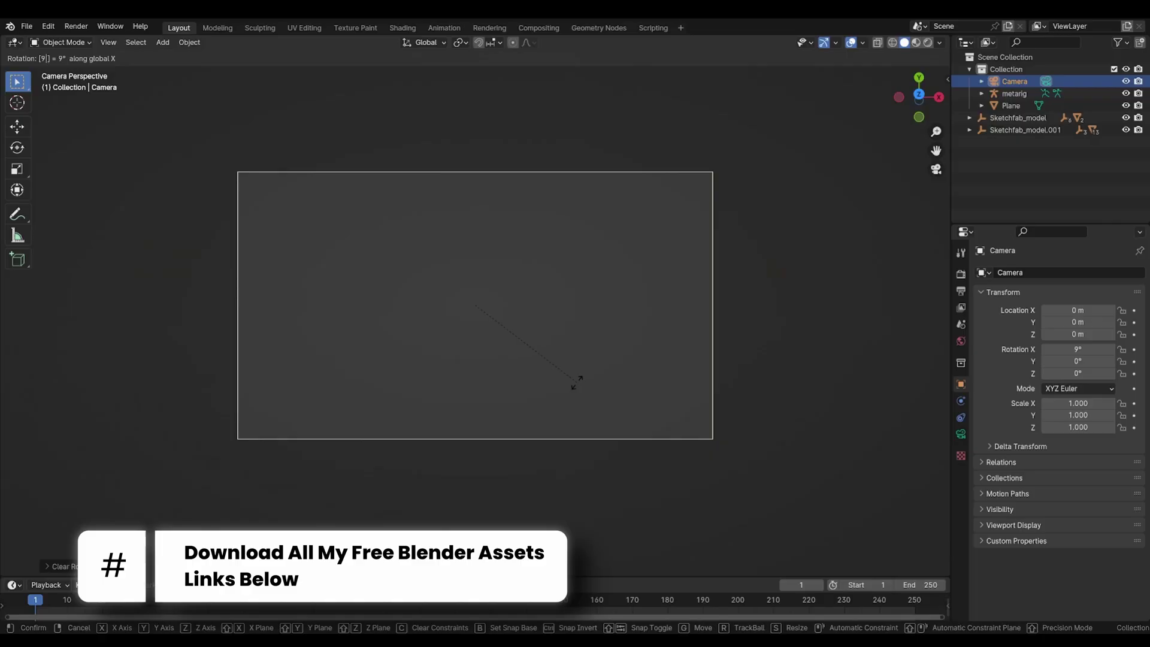
{"action": "key", "text": "Return"}
Step: Raise the camera along Z to about 0.56 m and pull it back along its local Z axis to about Y -28.12 m
{"action": "key", "text": "g"}
{"action": "key", "text": "z"}
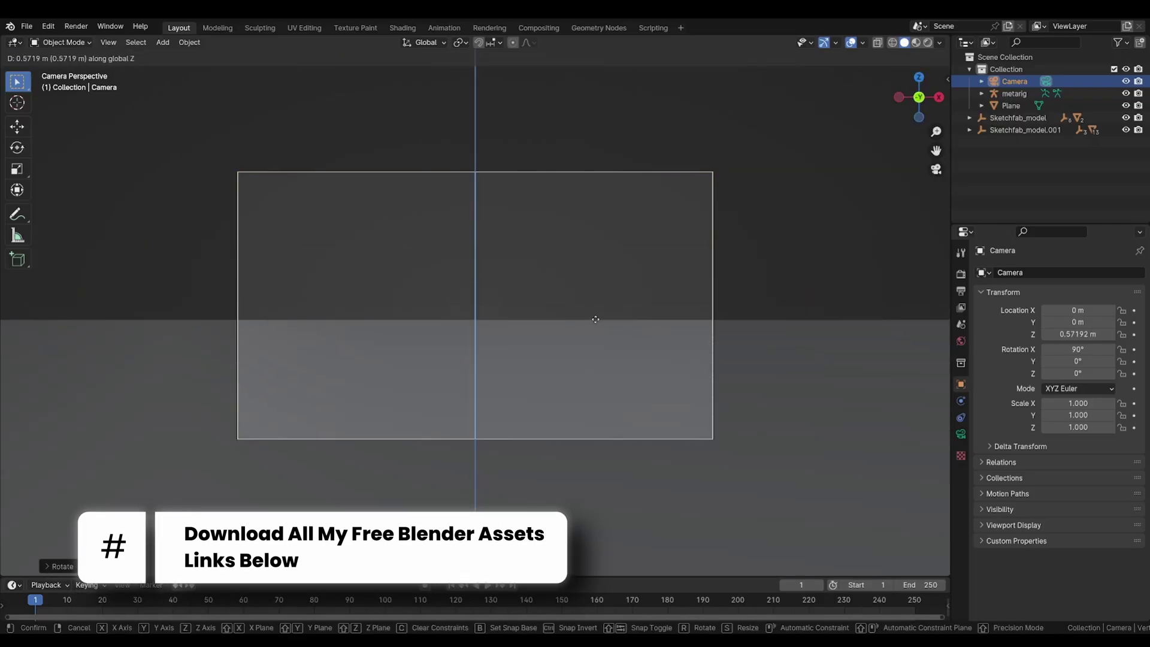
{"action": "left_click", "coordinate": [596, 318]}
{"action": "key", "text": "g"}
{"action": "key", "text": "z"}
{"action": "key", "text": "z"}
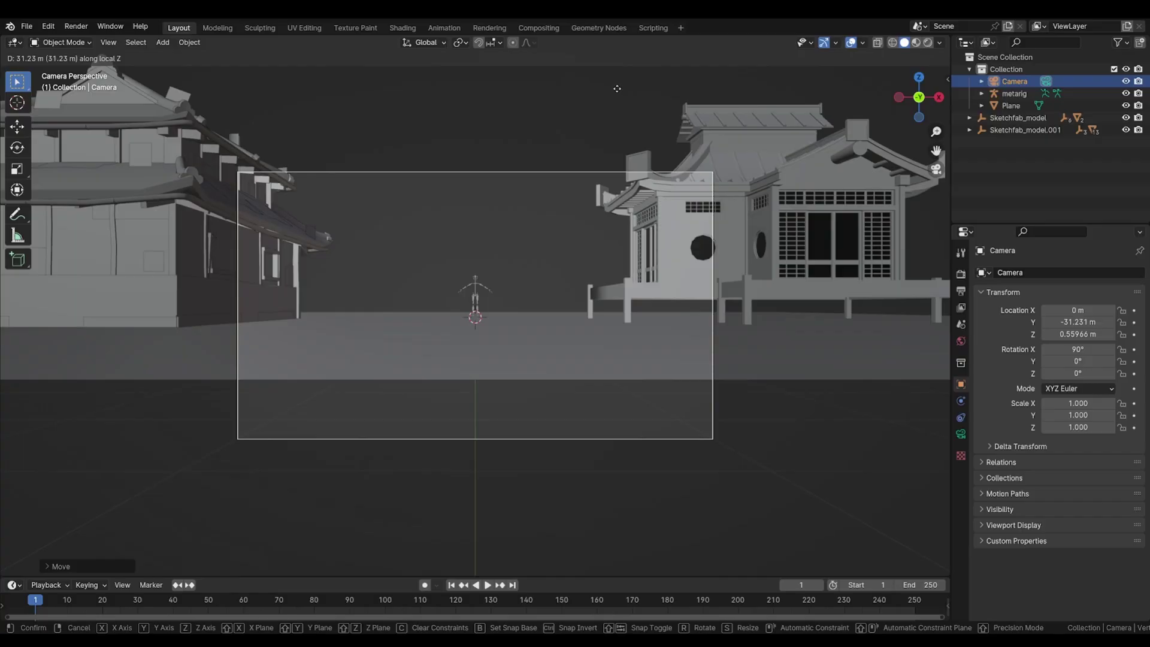
{"action": "left_click", "coordinate": [614, 73]}
Step: Pull the camera slightly farther back along its local Z axis to about Y -28.4 m
{"action": "scroll", "coordinate": [585, 240], "scroll_direction": "down", "scroll_amount": 3}
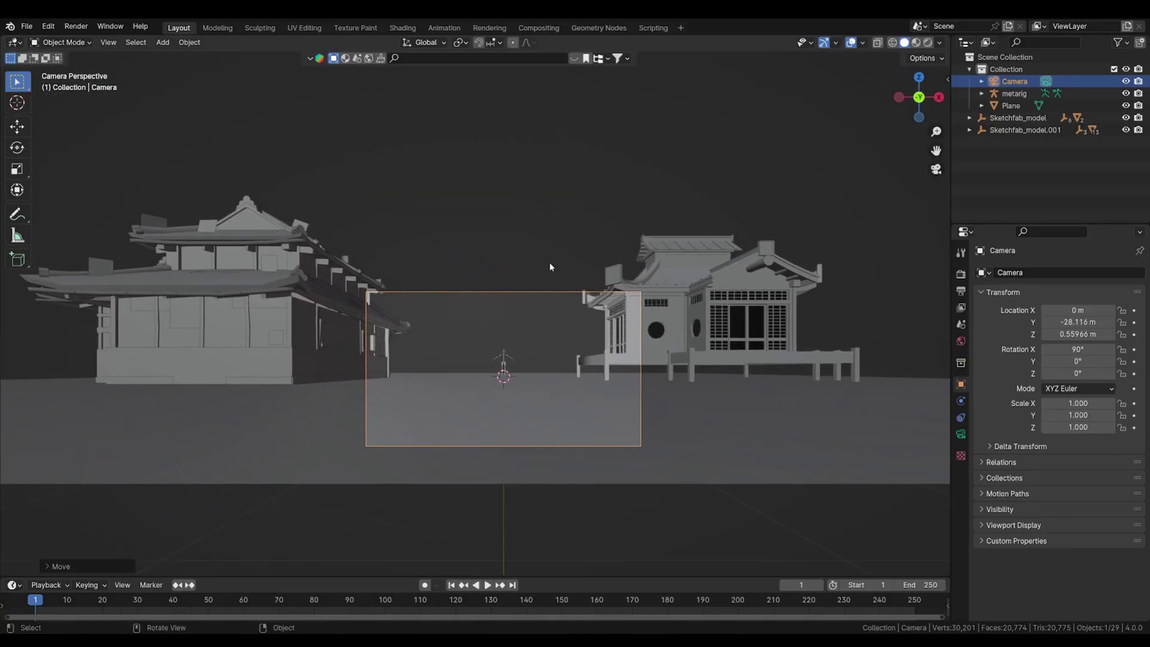
{"action": "key", "text": "g"}
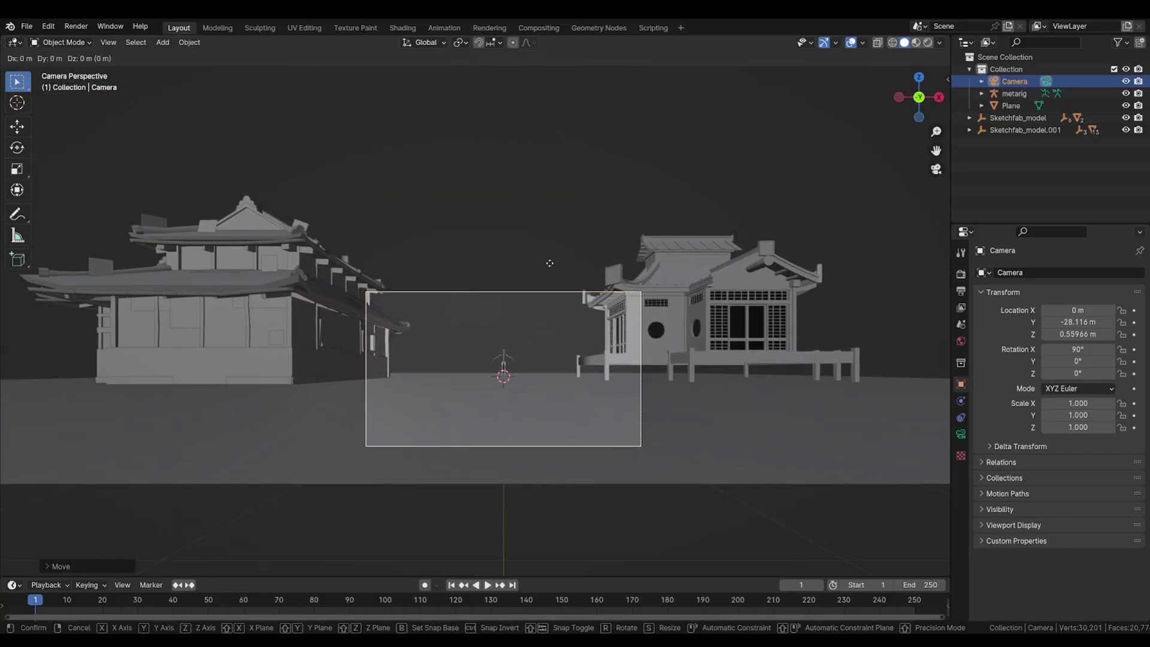
{"action": "right_click", "coordinate": [555, 274]}
{"action": "key", "text": "g"}
{"action": "key", "text": "z"}
{"action": "key", "text": "z"}
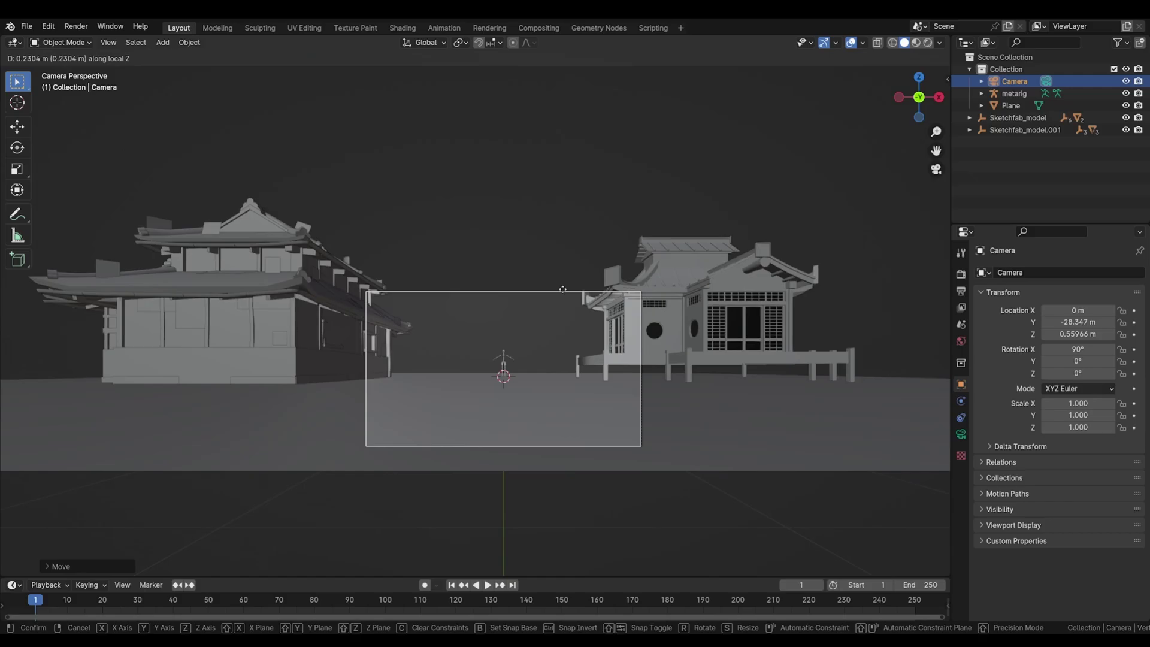
{"action": "left_click", "coordinate": [565, 295]}
{"action": "left_click", "coordinate": [544, 399]}
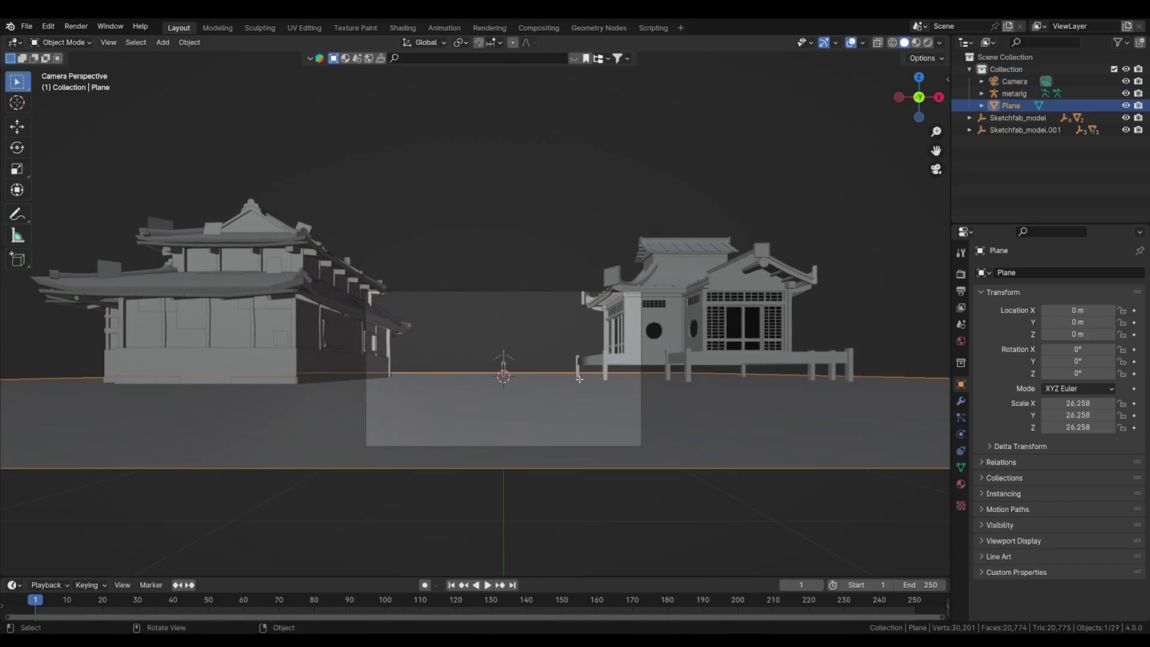
{"action": "key", "text": "Tab"}
{"action": "key", "text": "Tab"}
Step: Raise the camera along the global Z axis to about 1.3 m
{"action": "left_click", "coordinate": [542, 296]}
{"action": "key", "text": "g"}
{"action": "key", "text": "z"}
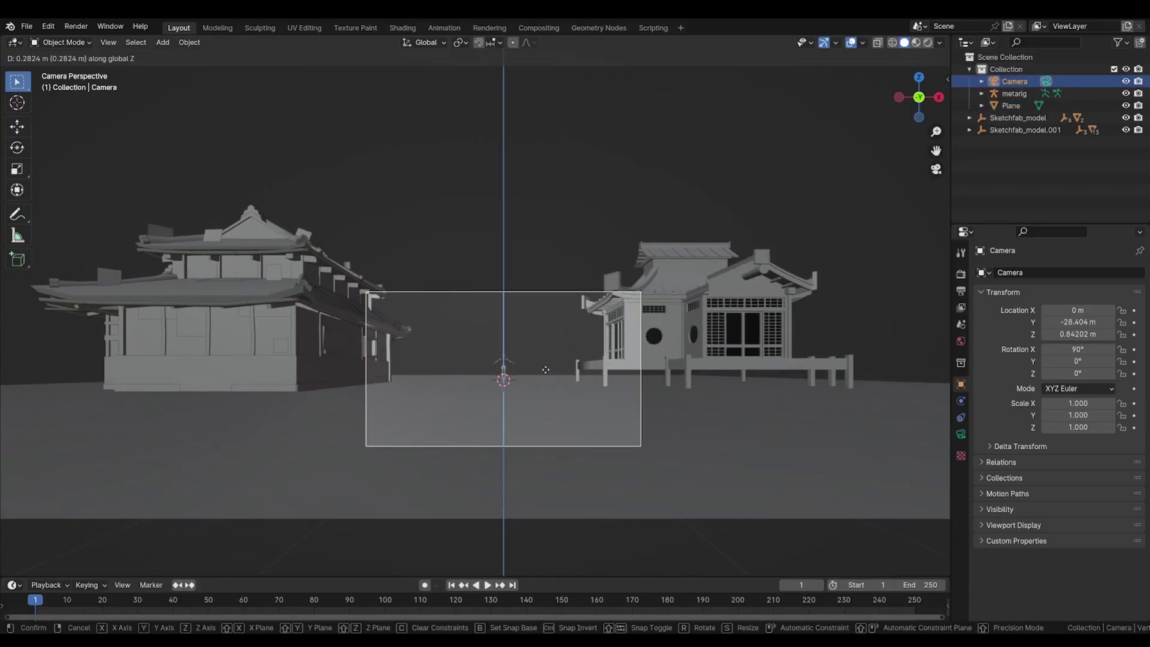
{"action": "left_click", "coordinate": [544, 339]}
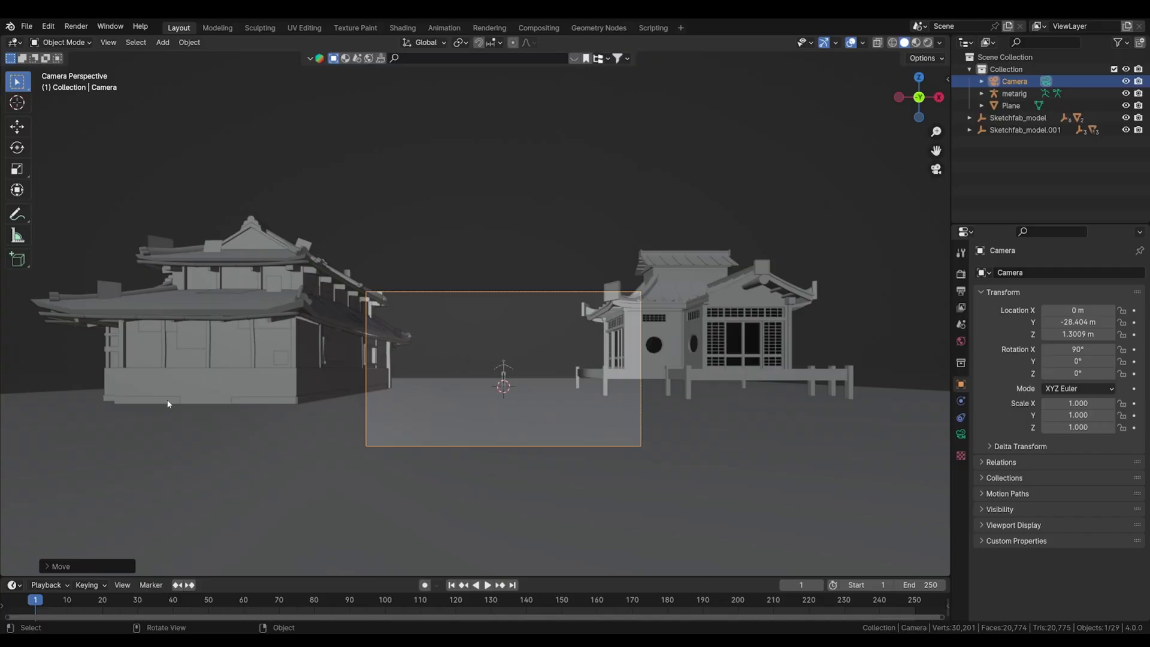
Step: Tilt the camera upward about its local X axis to an X rotation of about 94.25°
{"action": "key", "text": "r"}
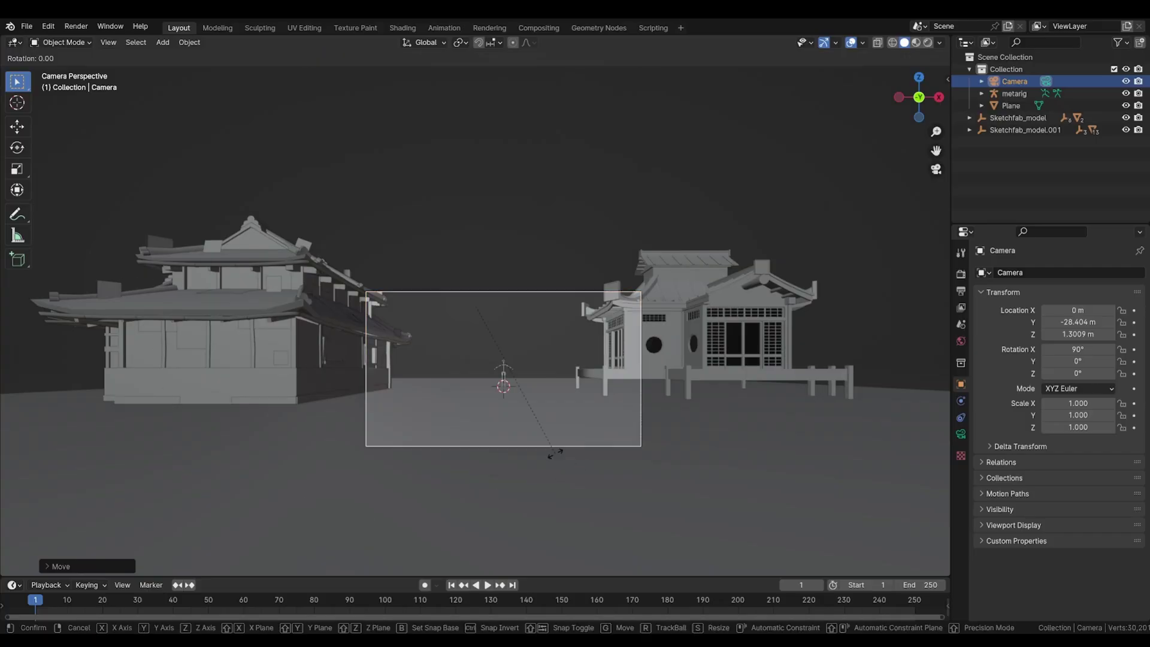
{"action": "key", "text": "x"}
{"action": "key", "text": "x"}
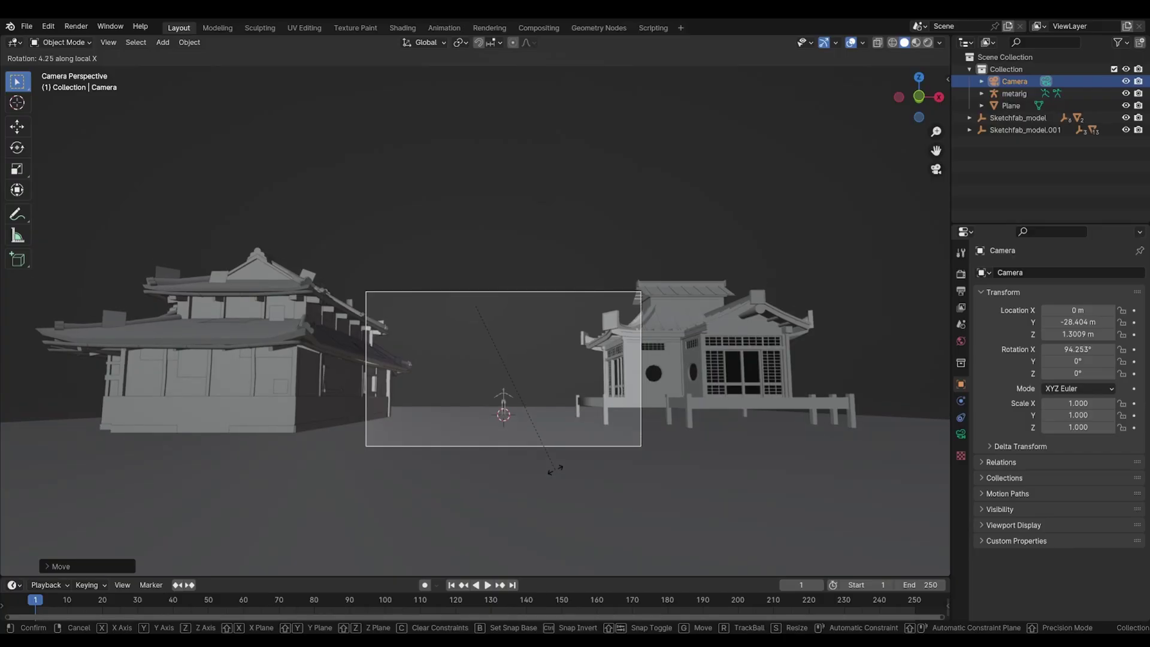
{"action": "left_click", "coordinate": [556, 470]}
{"action": "middle_click_drag", "start_coordinate": [556, 465], "coordinate": [598, 479], "text": "shift"}
Step: Move the two-storey house horizontally with Z locked to about X -11 m, Y -4.91 m
{"action": "left_click", "coordinate": [363, 395]}
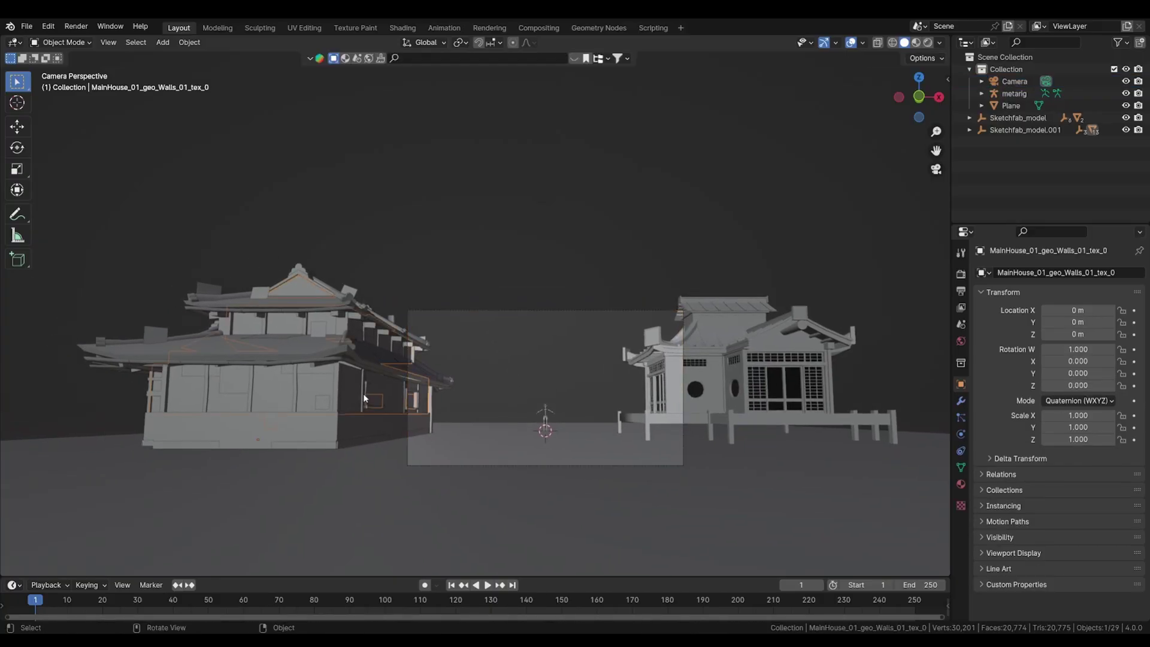
{"action": "left_click", "coordinate": [1025, 130]}
{"action": "key", "text": "g"}
{"action": "key", "text": "shift+z"}
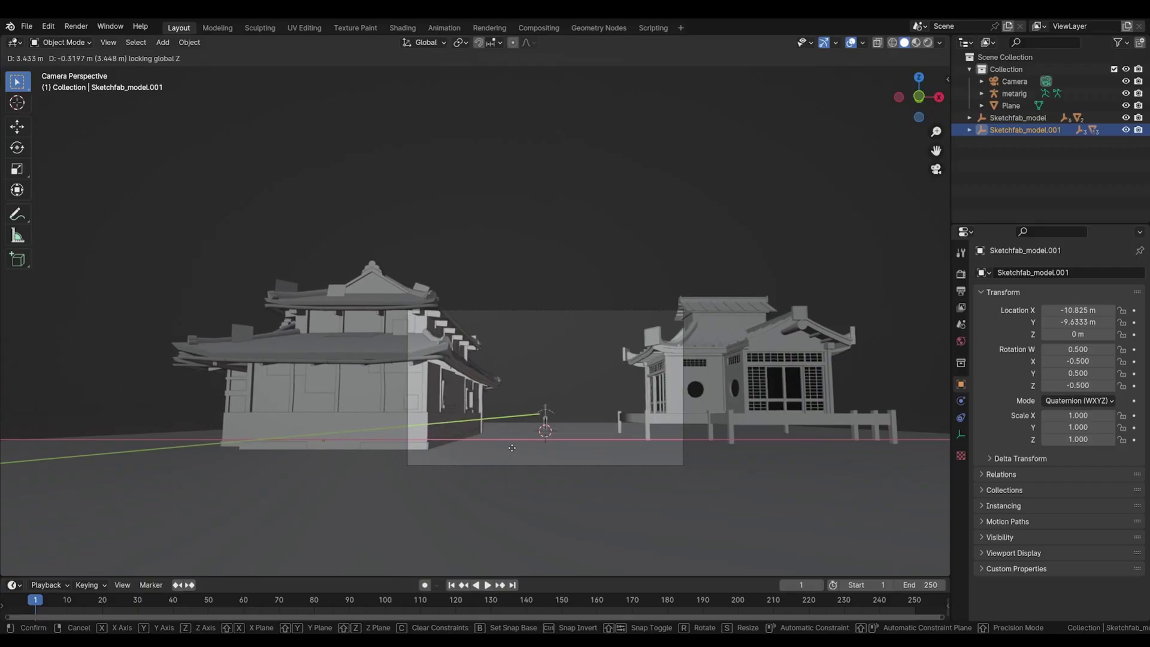
{"action": "left_click", "coordinate": [554, 442]}
Step: Make a linked duplicate of the two-storey house's whole hierarchy and place it behind the original at about X -9.11 m, Y 21.12 m
{"action": "right_click", "coordinate": [1015, 133]}
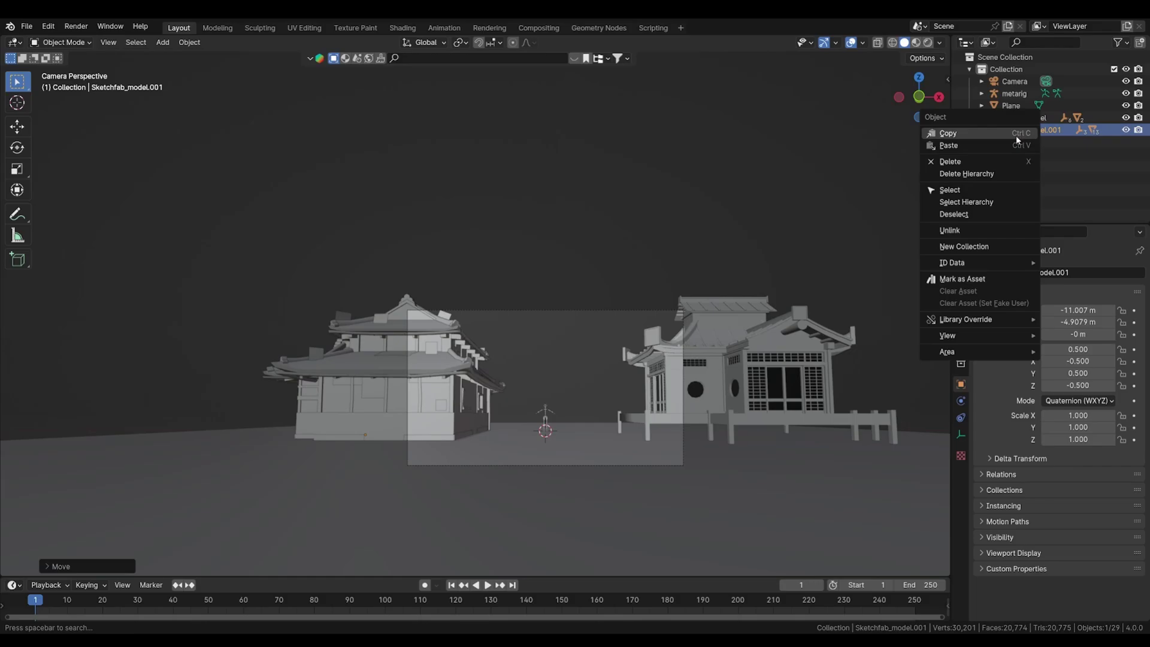
{"action": "left_click", "coordinate": [1007, 201]}
{"action": "middle_click_drag", "start_coordinate": [539, 348], "coordinate": [563, 377]}
{"action": "key", "text": "alt+d"}
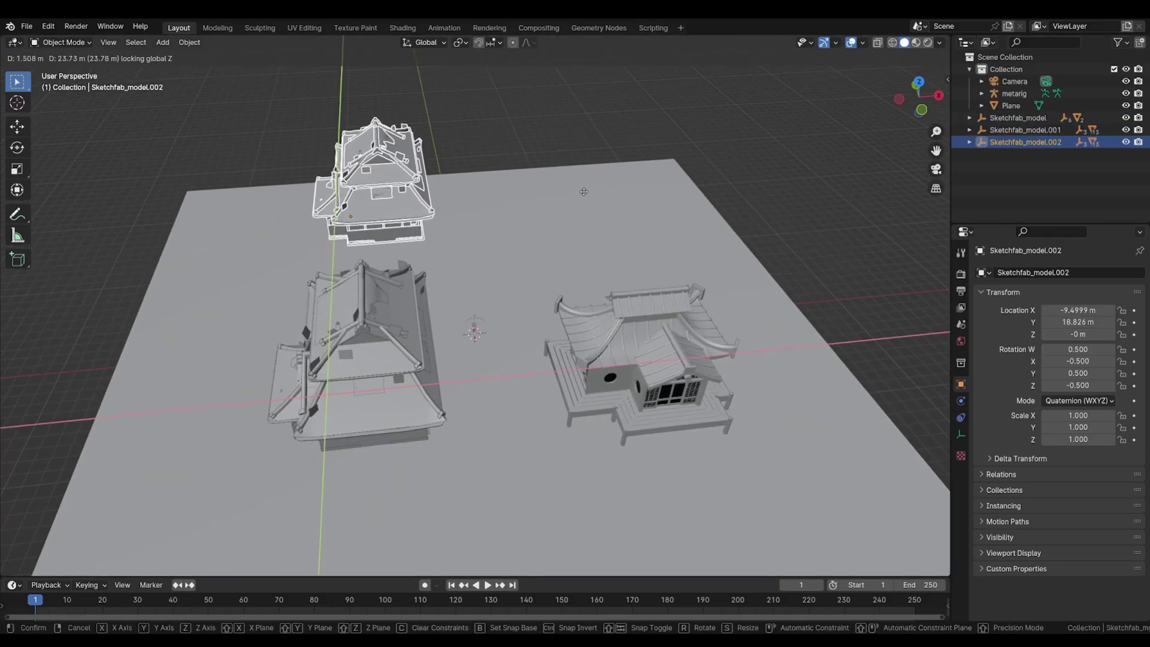
{"action": "left_click", "coordinate": [598, 286]}
Step: Rotate the duplicated two-storey house 90° about the Z axis
{"action": "key", "text": "r"}
{"action": "key", "text": "z"}
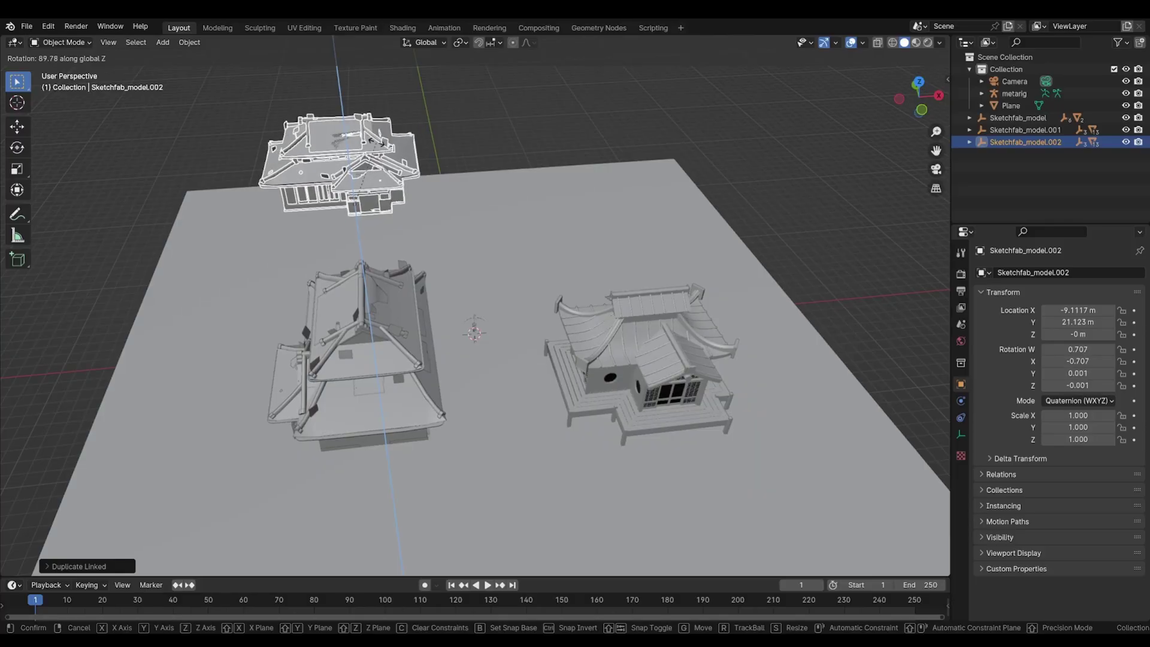
{"action": "type", "text": "90"}
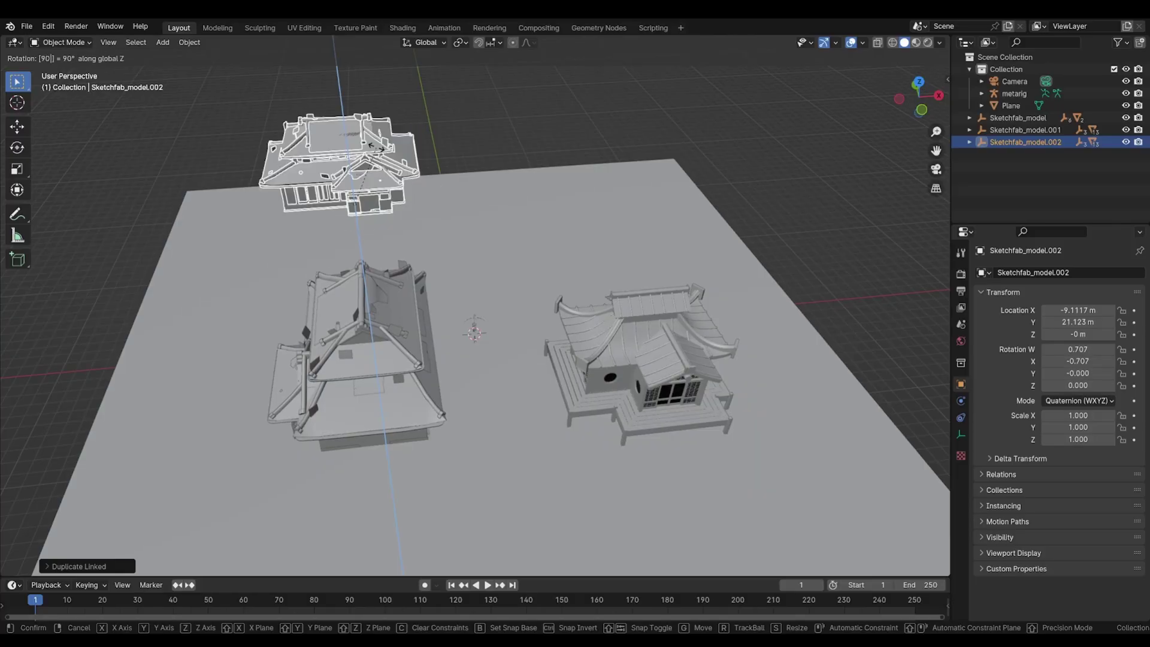
{"action": "key", "text": "Return"}
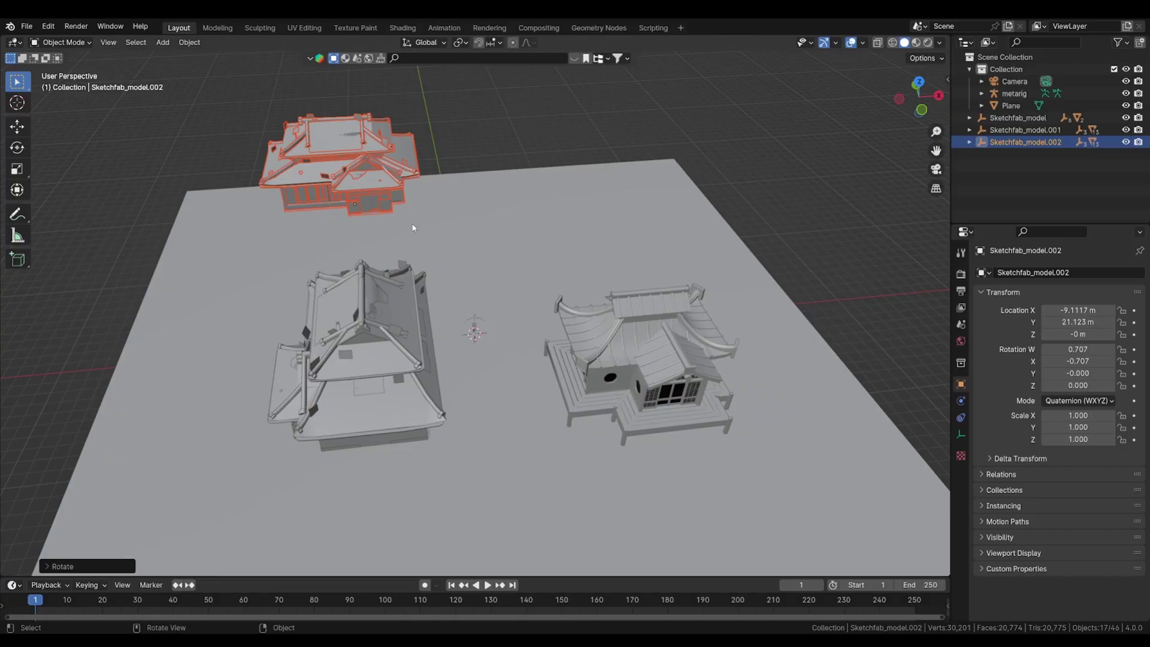
Step: Move the duplicated house horizontally to about X -3.48 m, Y 21.35 m, checking its placement through the camera
{"action": "key", "text": "g"}
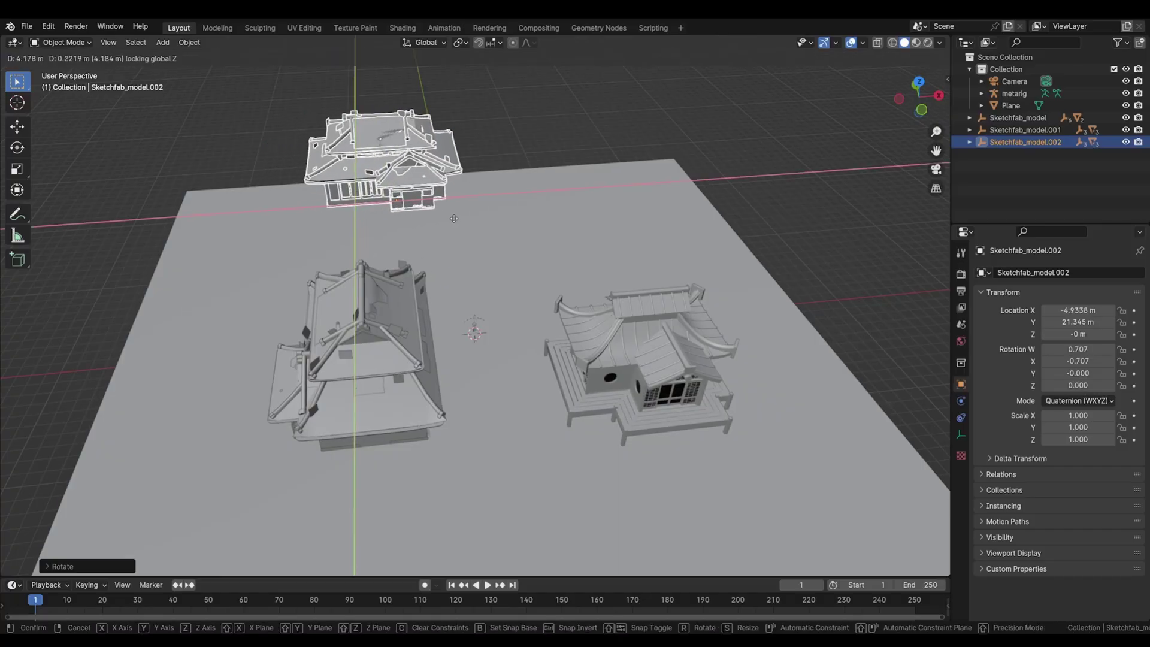
{"action": "left_click", "coordinate": [454, 222]}
{"action": "key", "text": "KP_0"}
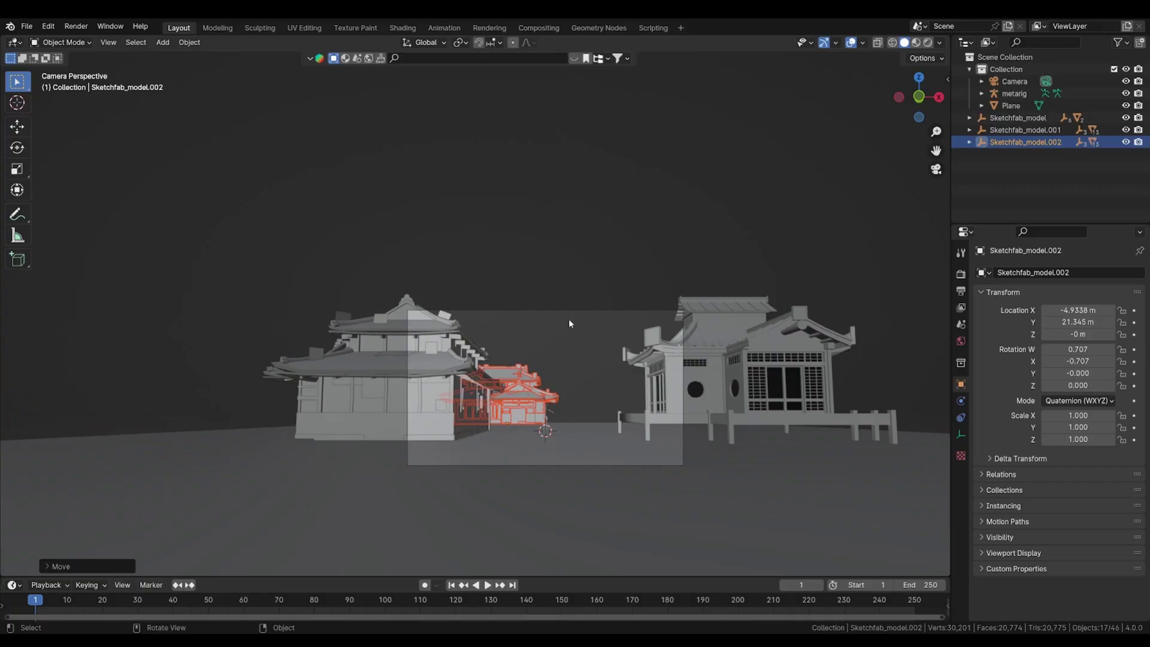
{"action": "key", "text": "g"}
{"action": "key", "text": "x"}
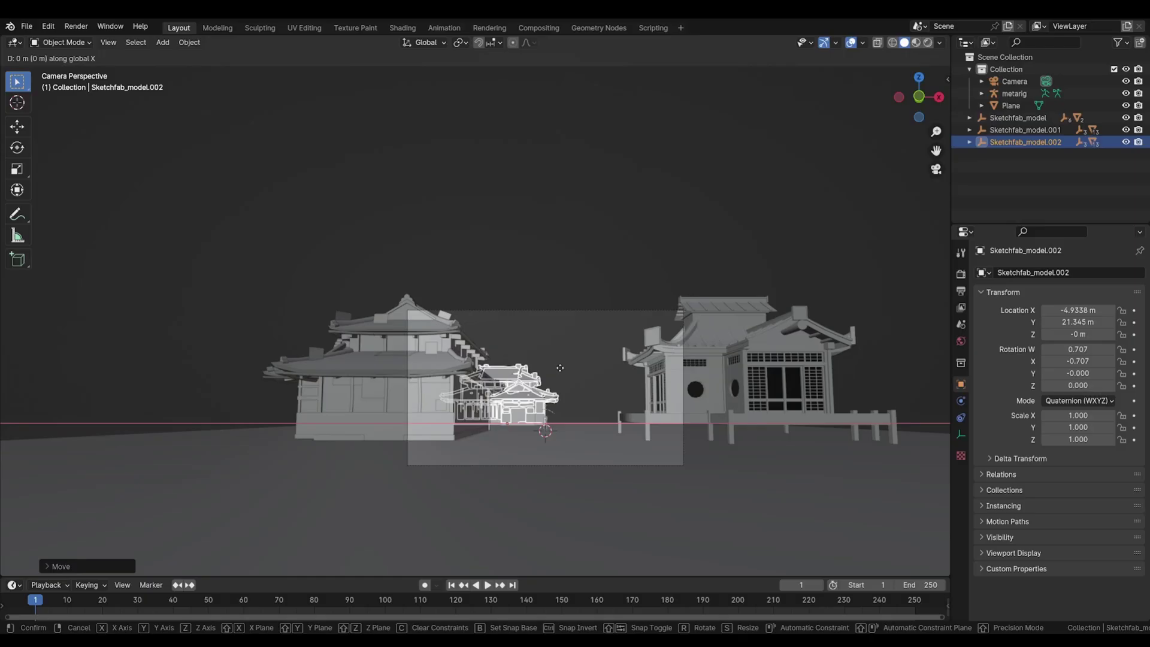
{"action": "left_click", "coordinate": [571, 368]}
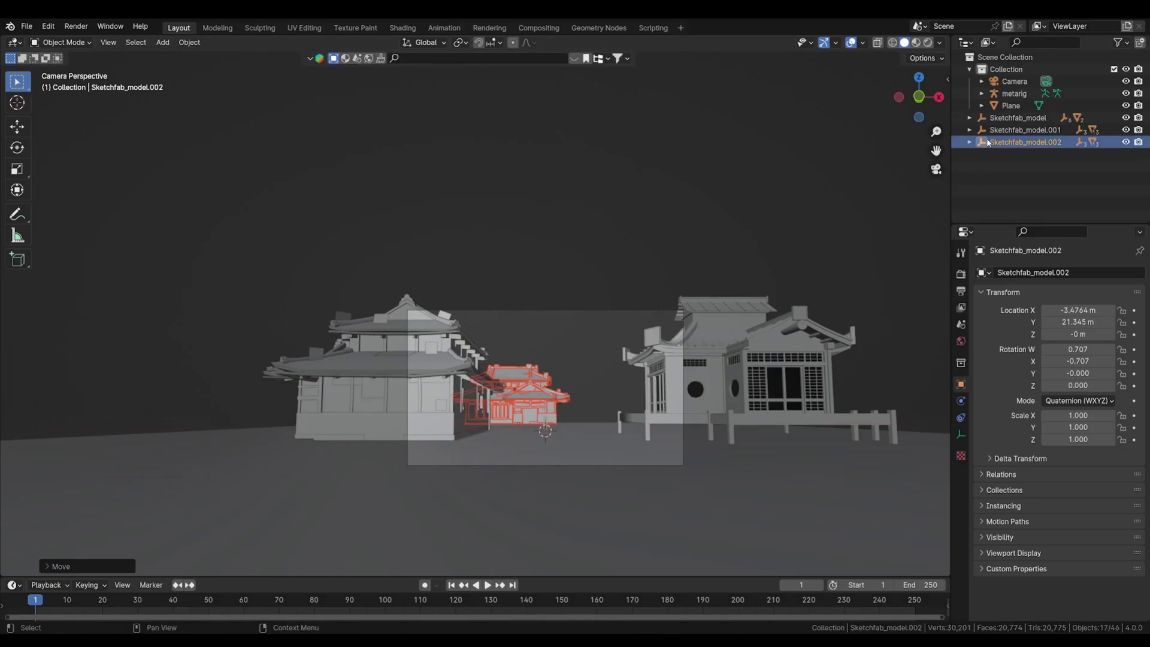
Step: Select the smaller house's whole hierarchy and move it along the X axis to about X 12.4 m
{"action": "left_click", "coordinate": [809, 356]}
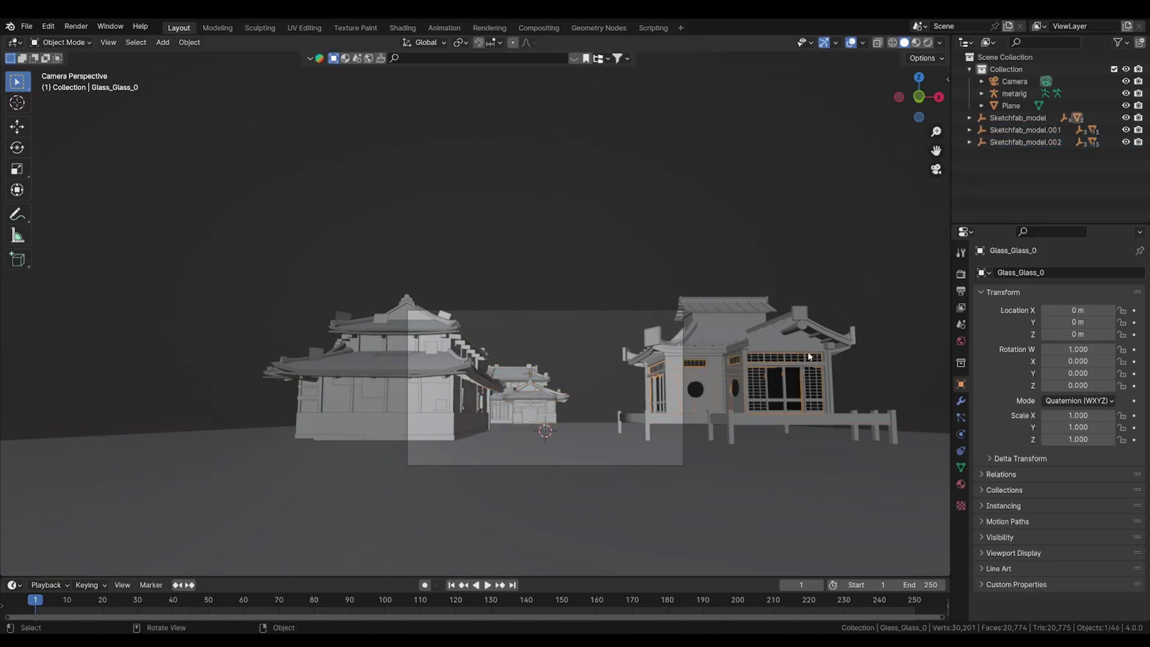
{"action": "left_click", "coordinate": [1014, 120]}
{"action": "right_click", "coordinate": [1015, 120]}
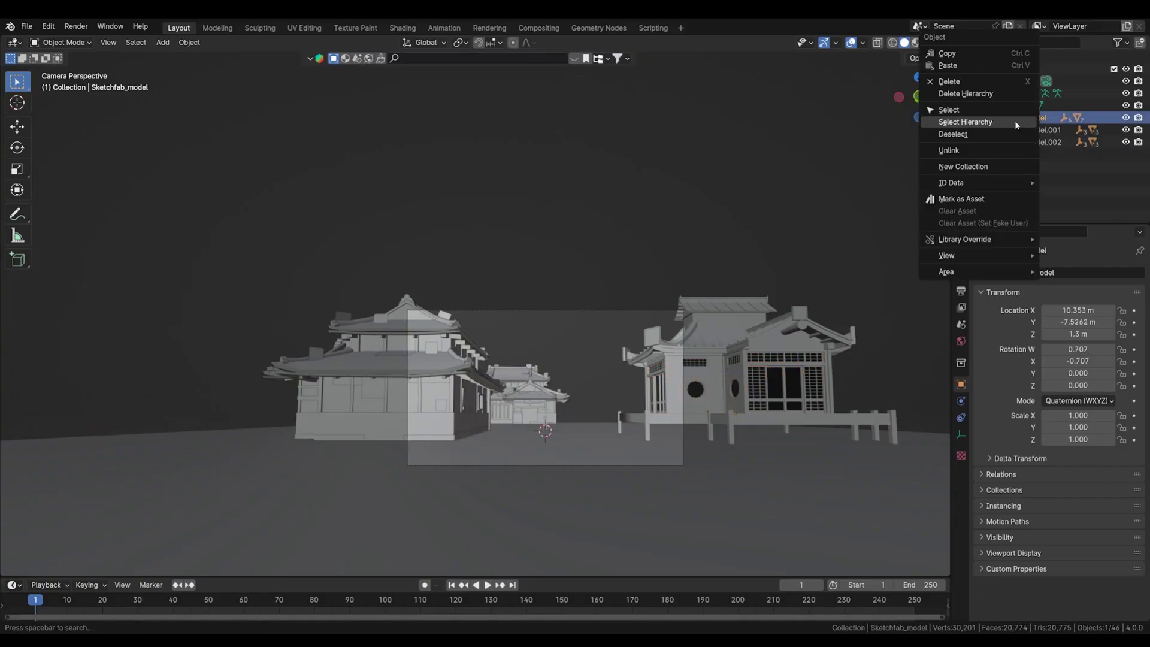
{"action": "left_click", "coordinate": [1015, 121]}
{"action": "key", "text": "g"}
{"action": "key", "text": "x"}
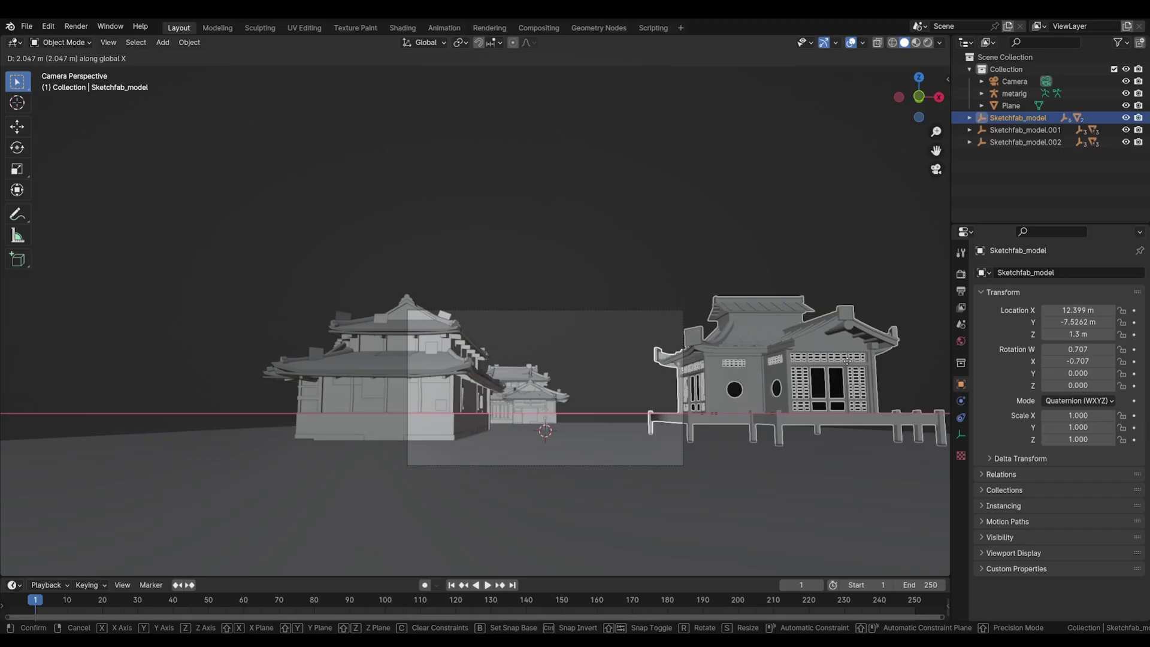
{"action": "left_click", "coordinate": [848, 364]}
Step: Make a linked duplicate of the rear two-storey house's whole hierarchy and place it along the X axis at about X 16.7 m
{"action": "right_click", "coordinate": [1021, 142]}
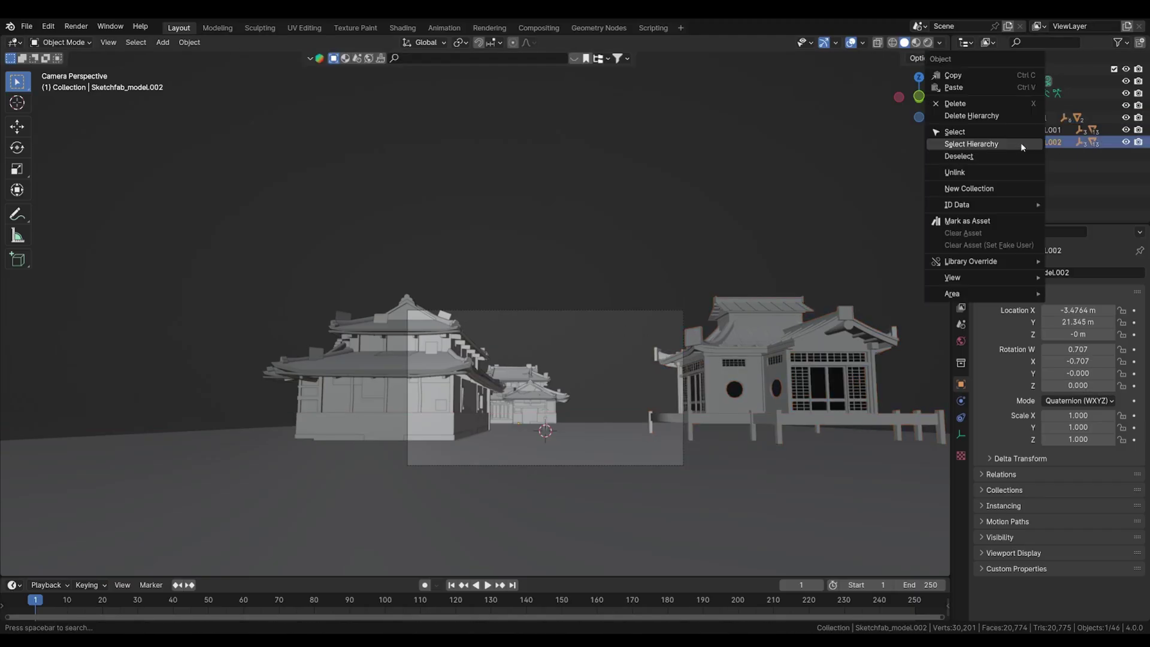
{"action": "left_click", "coordinate": [1021, 143]}
{"action": "key", "text": "alt+d"}
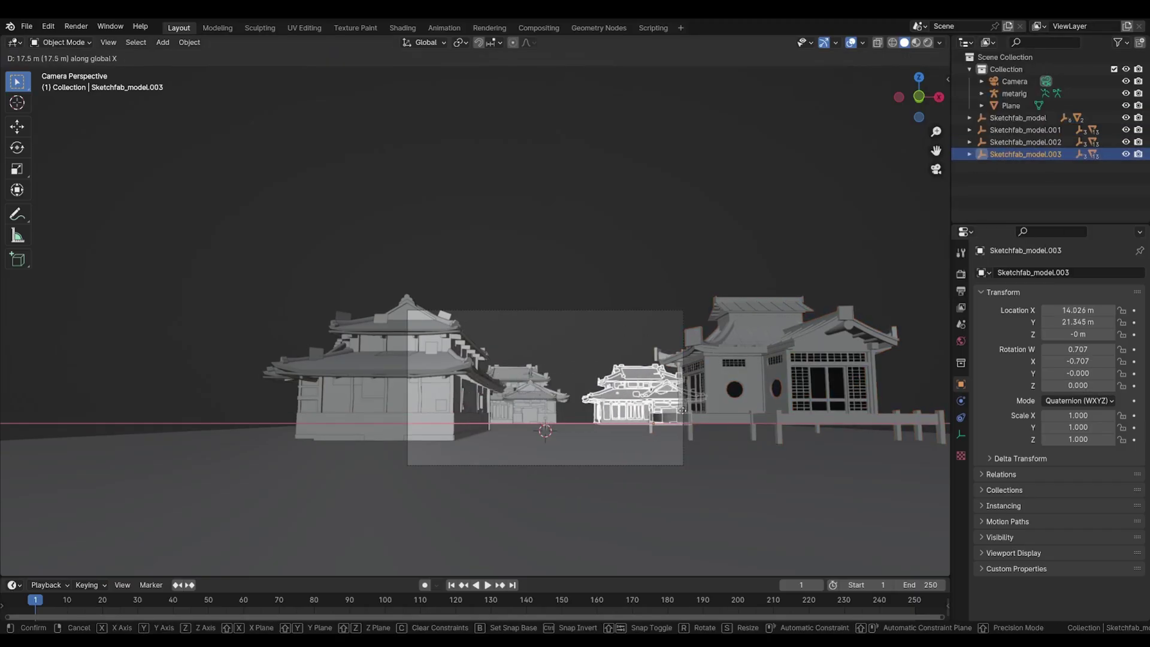
{"action": "left_click", "coordinate": [662, 416]}
Step: Move the new two-storey duplicate horizontally to about X 17.2 m, Y 7.8 m, behind the smaller house, and check it through the camera
{"action": "middle_click_drag", "start_coordinate": [662, 416], "coordinate": [717, 503]}
{"action": "scroll", "coordinate": [716, 503], "scroll_direction": "down", "scroll_amount": 4}
{"action": "middle_click_drag", "start_coordinate": [605, 326], "coordinate": [596, 284]}
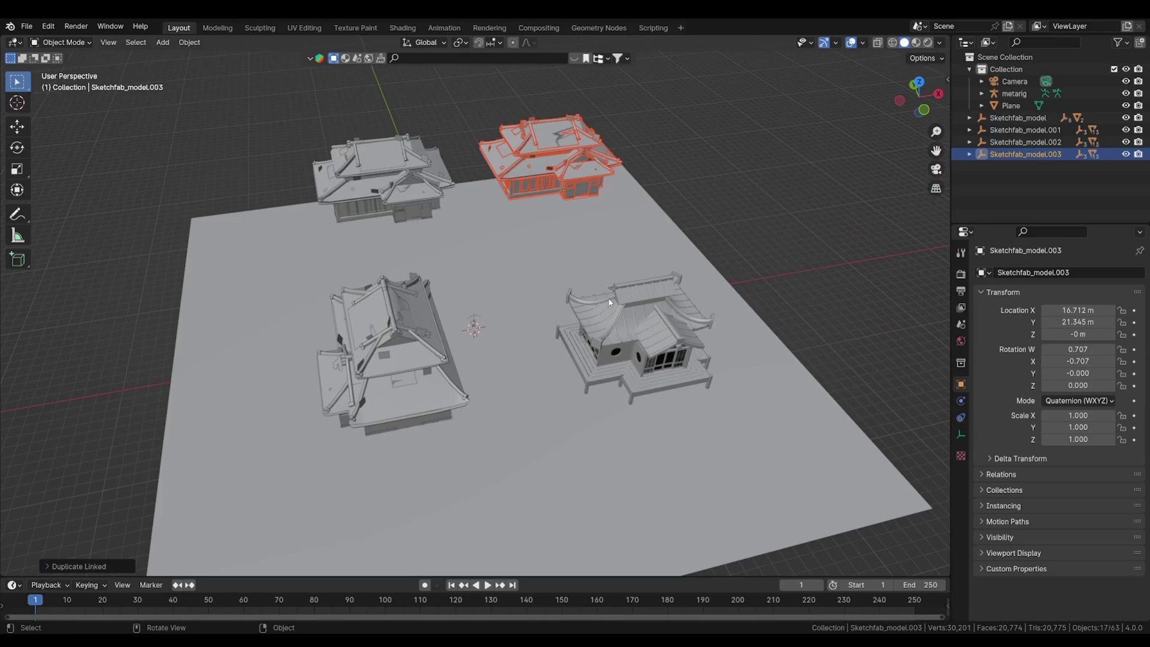
{"action": "key", "text": "g"}
{"action": "key", "text": "shift+z"}
{"action": "left_click", "coordinate": [657, 361]}
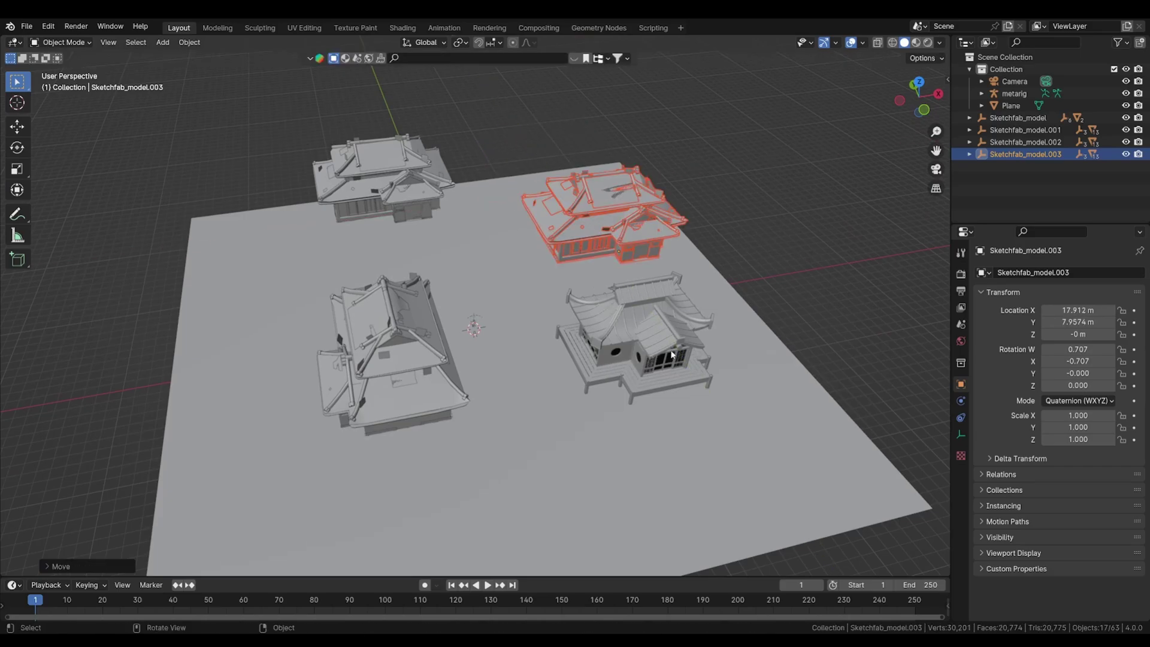
{"action": "key", "text": "g"}
{"action": "left_click", "coordinate": [607, 271]}
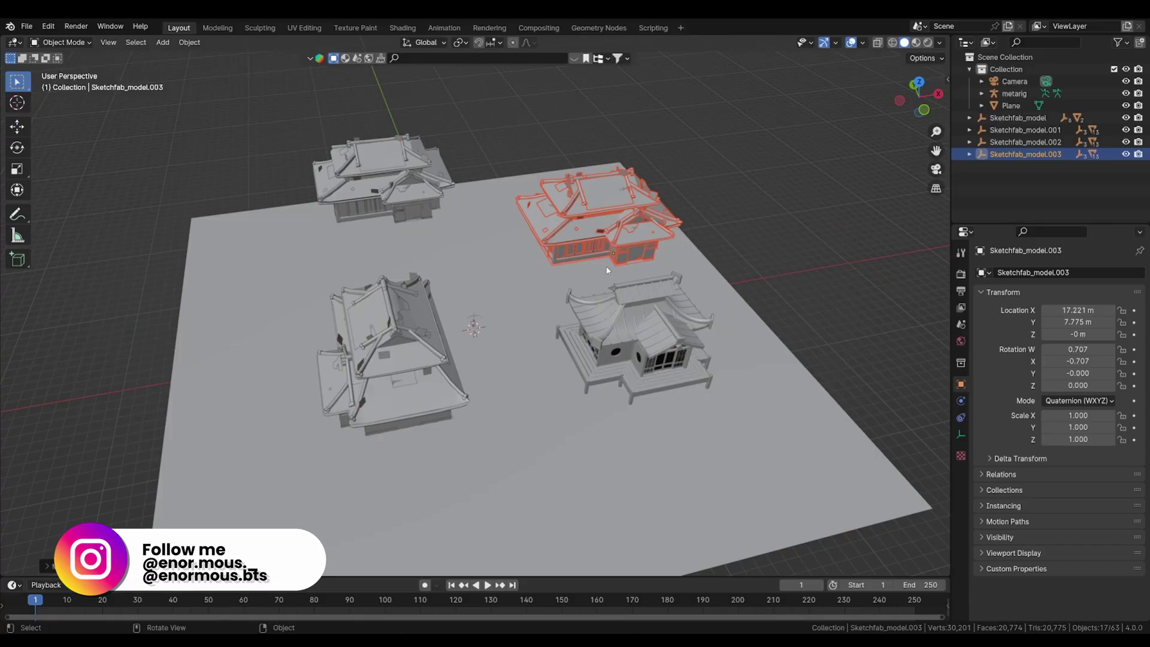
{"action": "key", "text": "KP_0"}
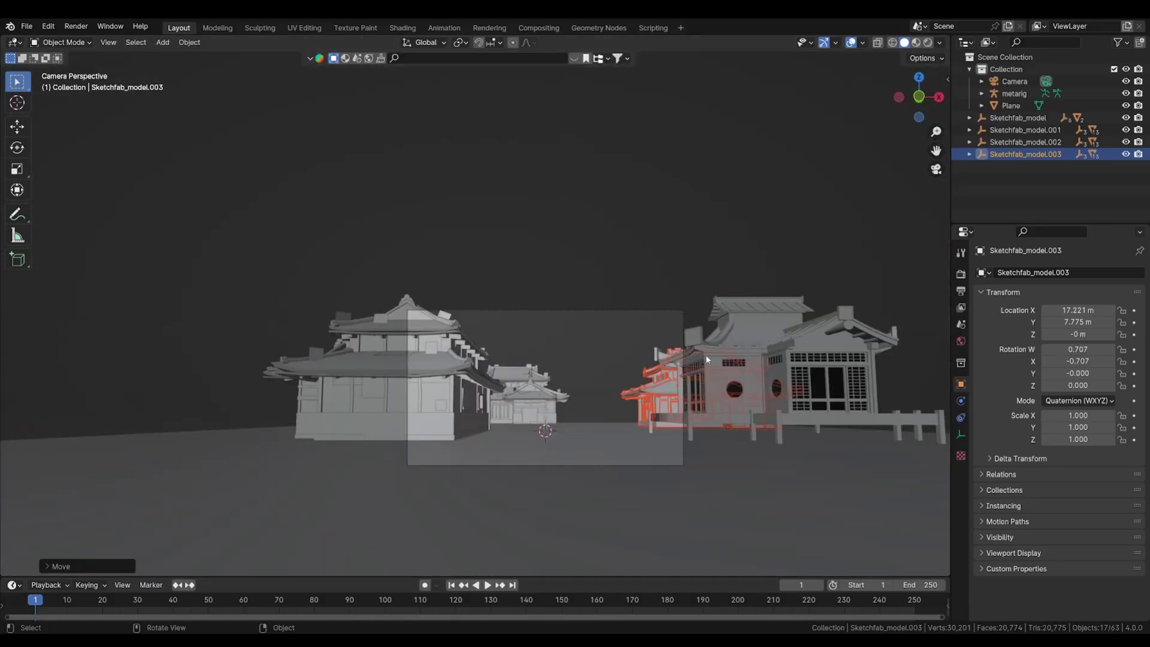
Step: Select the smaller house's whole hierarchy
{"action": "left_click", "coordinate": [1024, 118]}
{"action": "right_click", "coordinate": [1024, 119]}
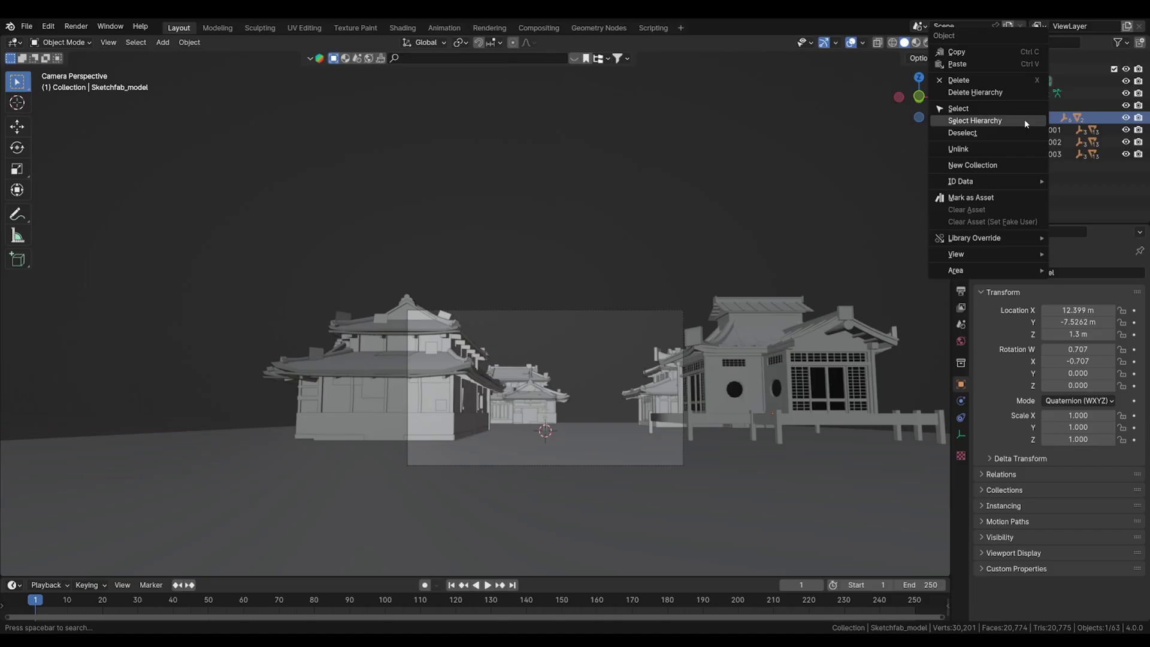
{"action": "left_click", "coordinate": [1023, 118]}
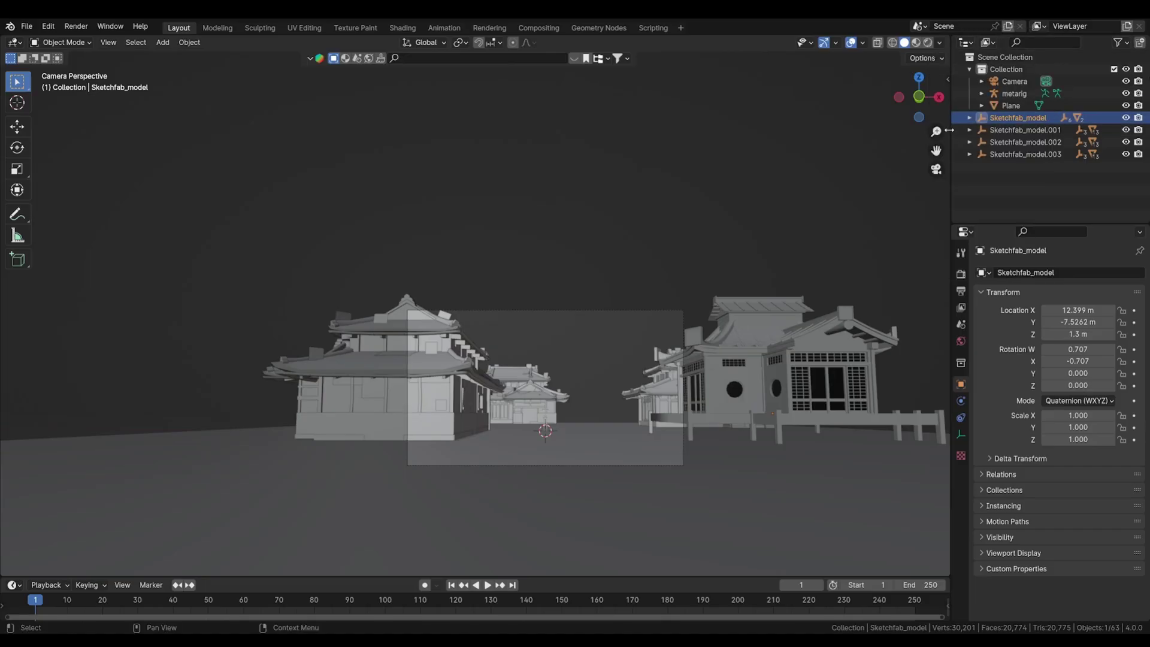
{"action": "right_click", "coordinate": [1013, 118]}
{"action": "left_click", "coordinate": [1012, 116]}
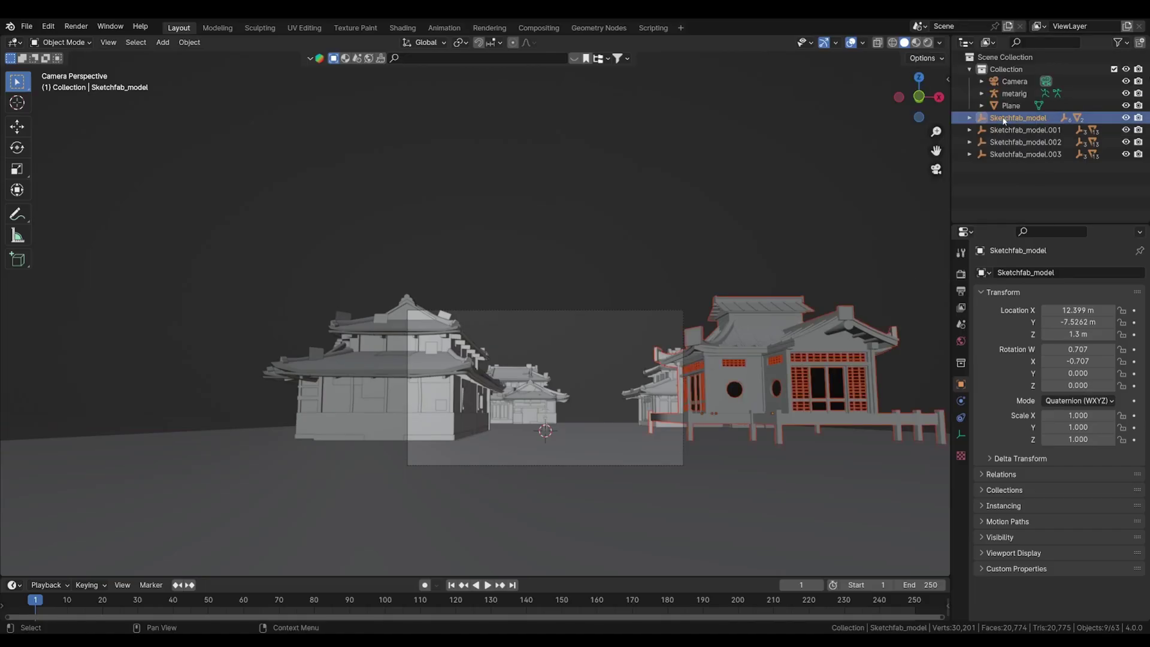
Step: Move the smaller house's hierarchy into a new collection named Collection 2 and collapse that collection
{"action": "key", "text": "m"}
{"action": "left_click", "coordinate": [715, 226]}
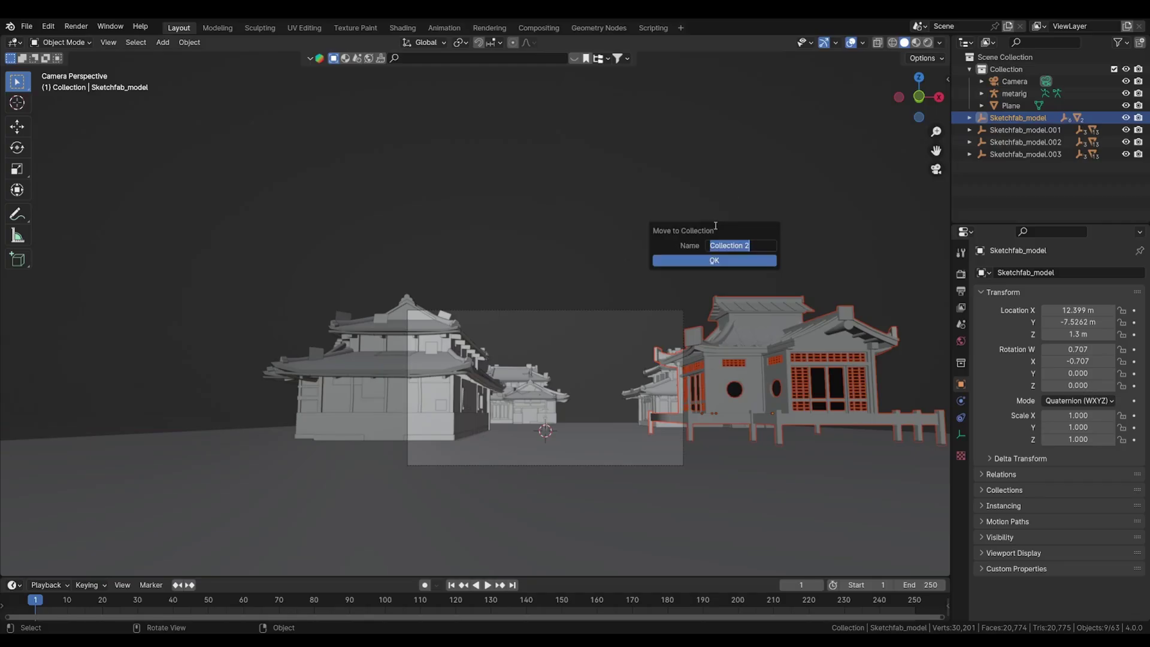
{"action": "left_click", "coordinate": [714, 261]}
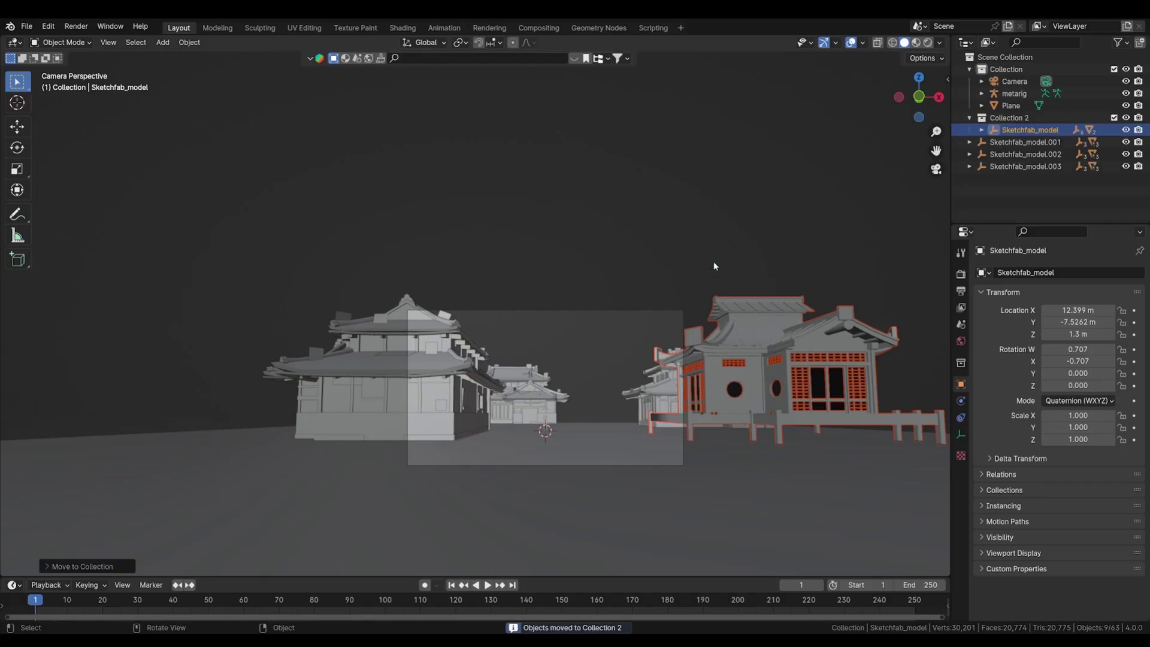
{"action": "left_click", "coordinate": [1010, 118]}
{"action": "left_click", "coordinate": [970, 118]}
Step: Add an instance of Collection 2, place it horizontally at about X 2.68 m, Y 32.87 m, and check it through the camera
{"action": "key", "text": "shift+a"}
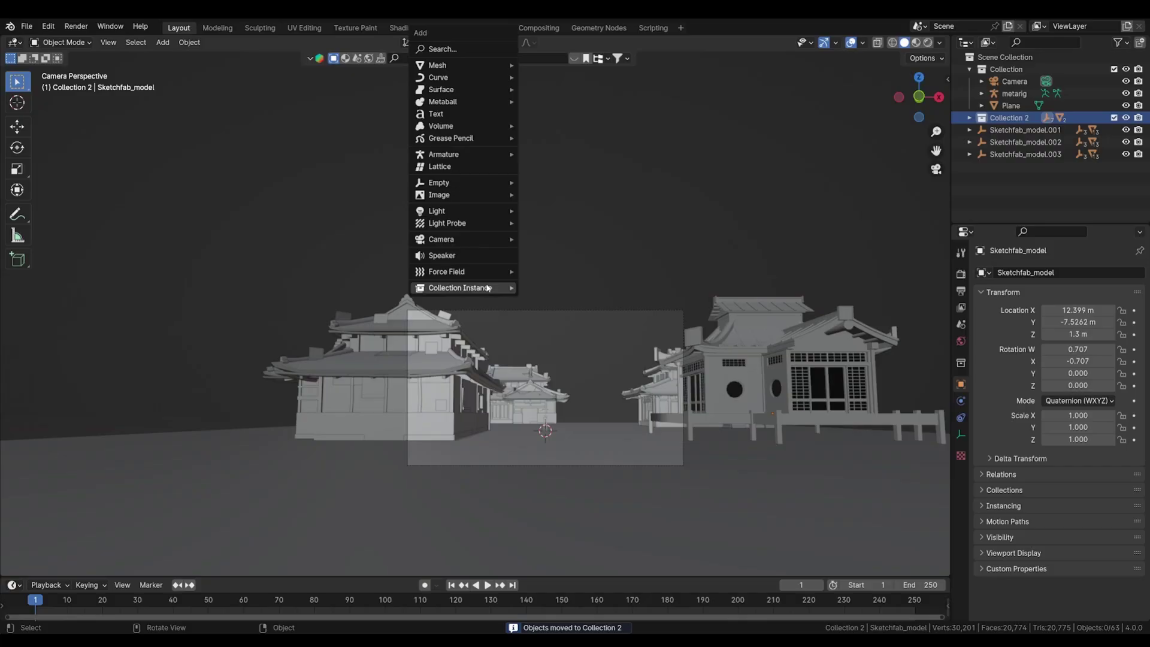
{"action": "mouse_move", "coordinate": [488, 289]}
{"action": "left_click", "coordinate": [547, 301]}
{"action": "middle_click_drag", "start_coordinate": [671, 412], "coordinate": [693, 444]}
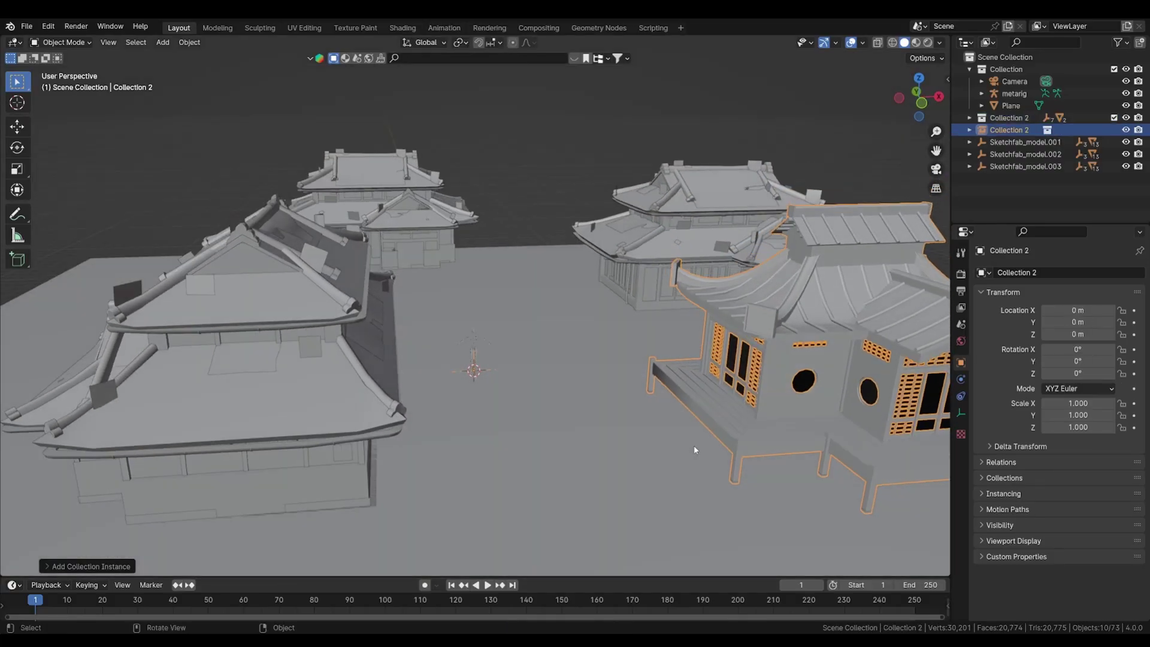
{"action": "key", "text": "g"}
{"action": "key", "text": "shift+z"}
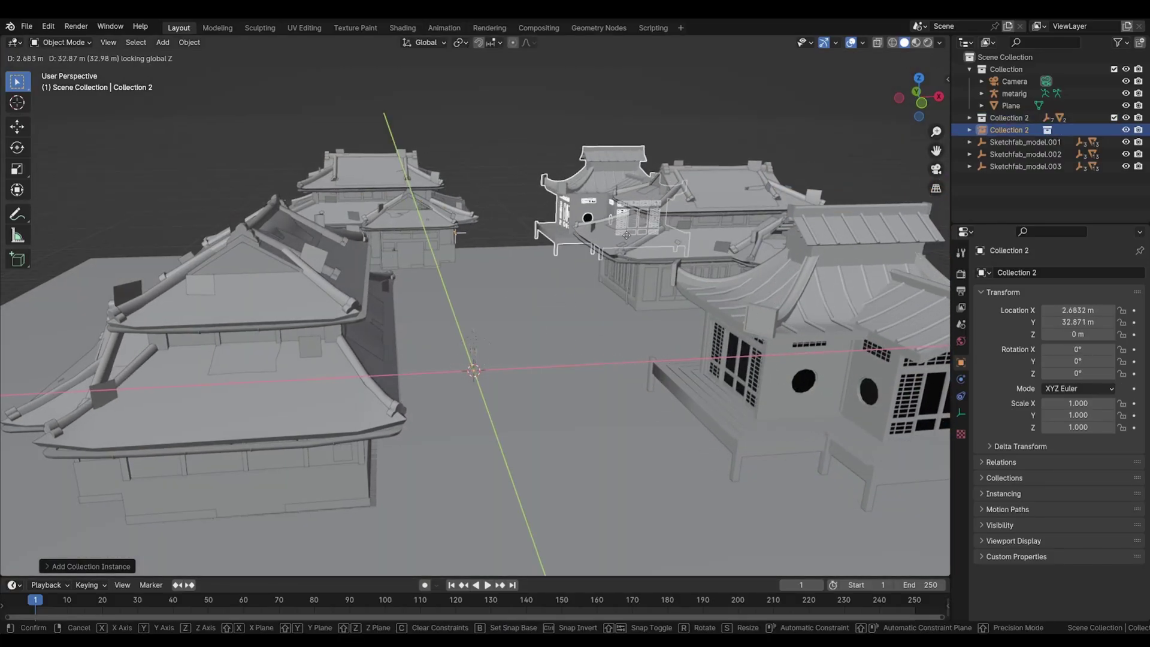
{"action": "left_click", "coordinate": [628, 238]}
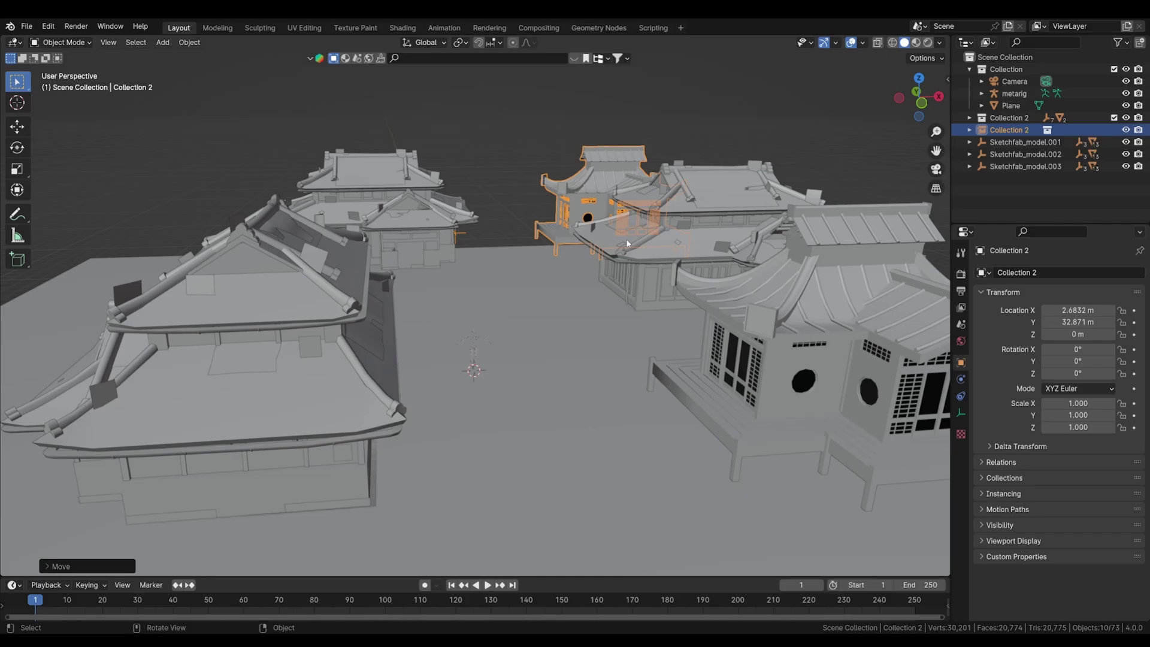
{"action": "key", "text": "KP_0"}
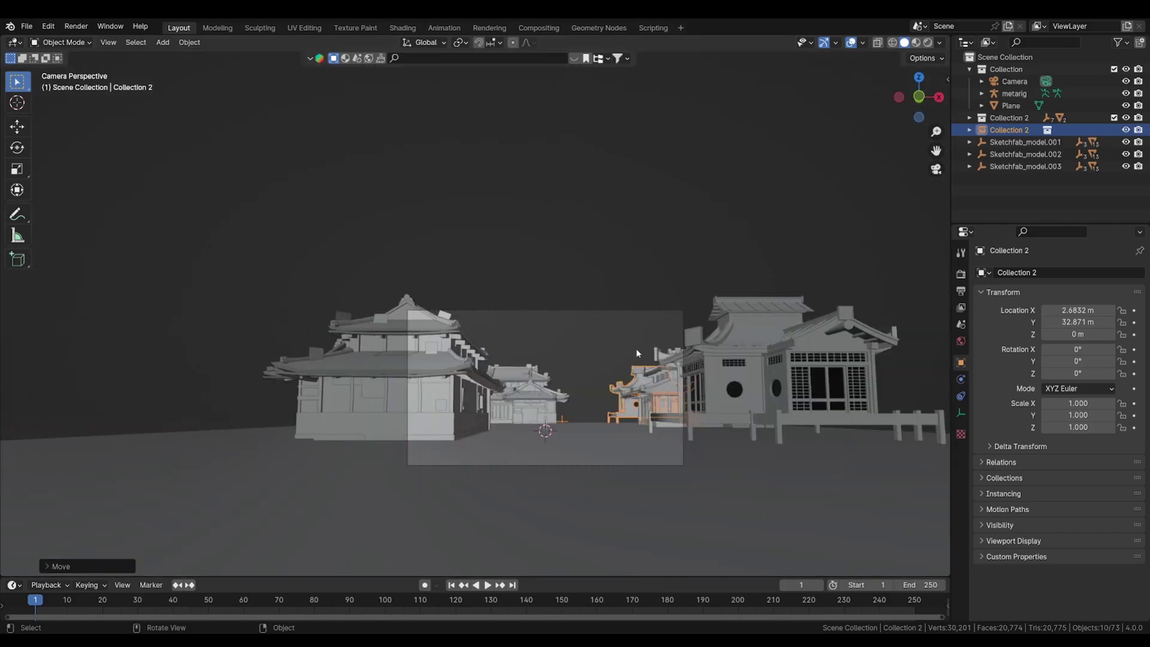
Step: Rotate the collection instance 90° about the Z axis
{"action": "key", "text": "r"}
{"action": "key", "text": "z"}
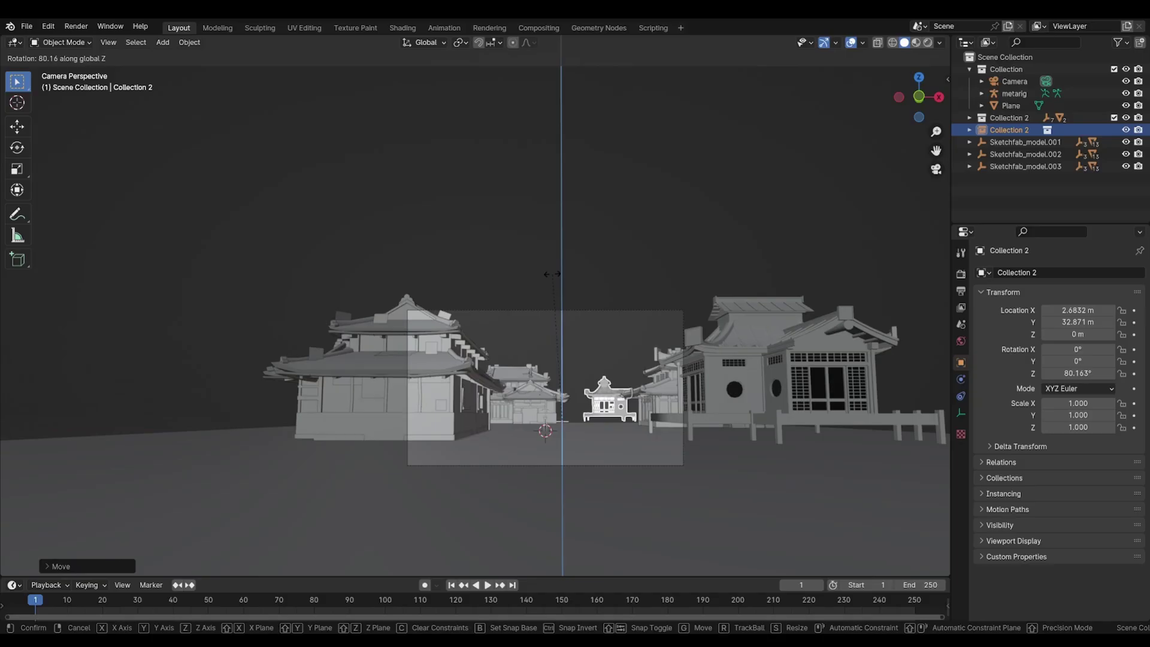
{"action": "type", "text": "90"}
{"action": "key", "text": "Return"}
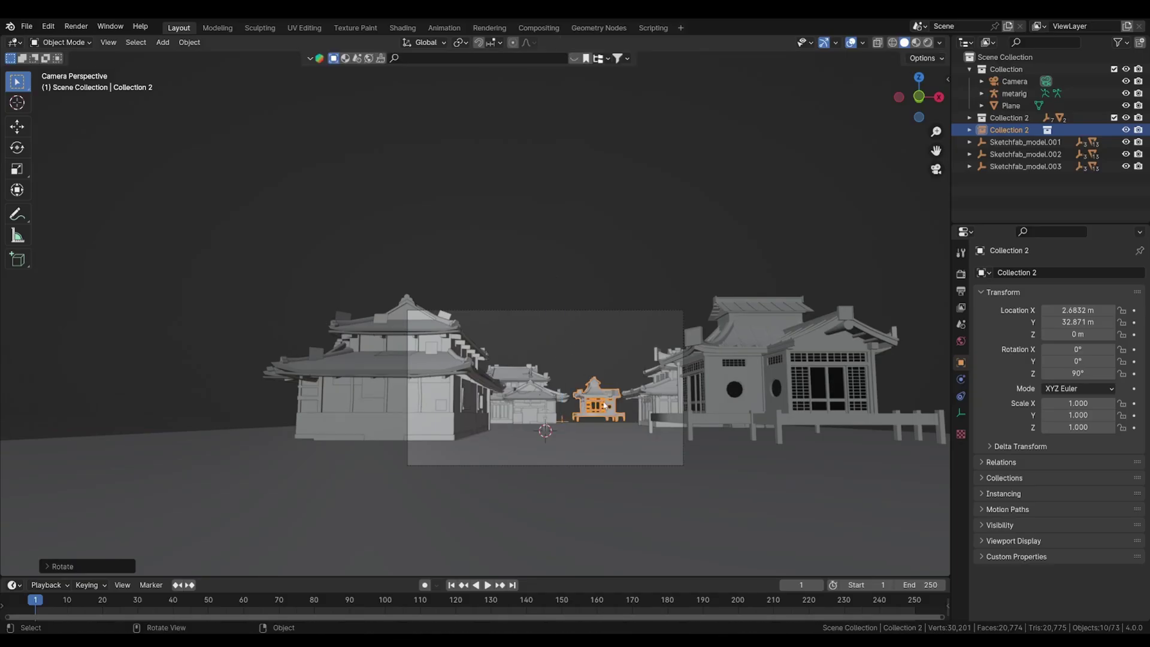
{"action": "key", "text": "x"}
{"action": "left_click", "coordinate": [603, 401]}
Step: Undo the collection instance and its transforms, along with the smaller house's move into Collection 2
{"action": "scroll", "coordinate": [637, 393], "scroll_direction": "up", "scroll_amount": 2}
{"action": "middle_click_drag", "start_coordinate": [559, 305], "coordinate": [534, 266], "text": "shift"}
{"action": "middle_click_drag", "start_coordinate": [693, 417], "coordinate": [568, 304], "text": "shift"}
{"action": "key", "text": "ctrl+z"}
{"action": "key", "text": "ctrl+z"}
{"action": "key", "text": "ctrl+z"}
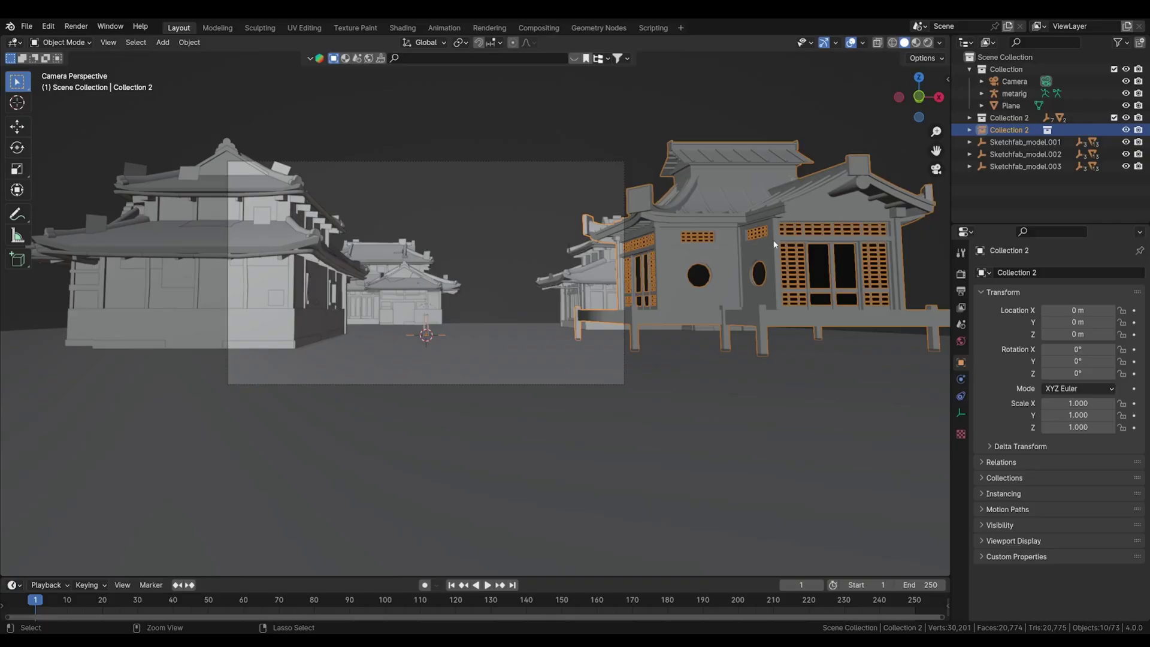
{"action": "key", "text": "ctrl+z"}
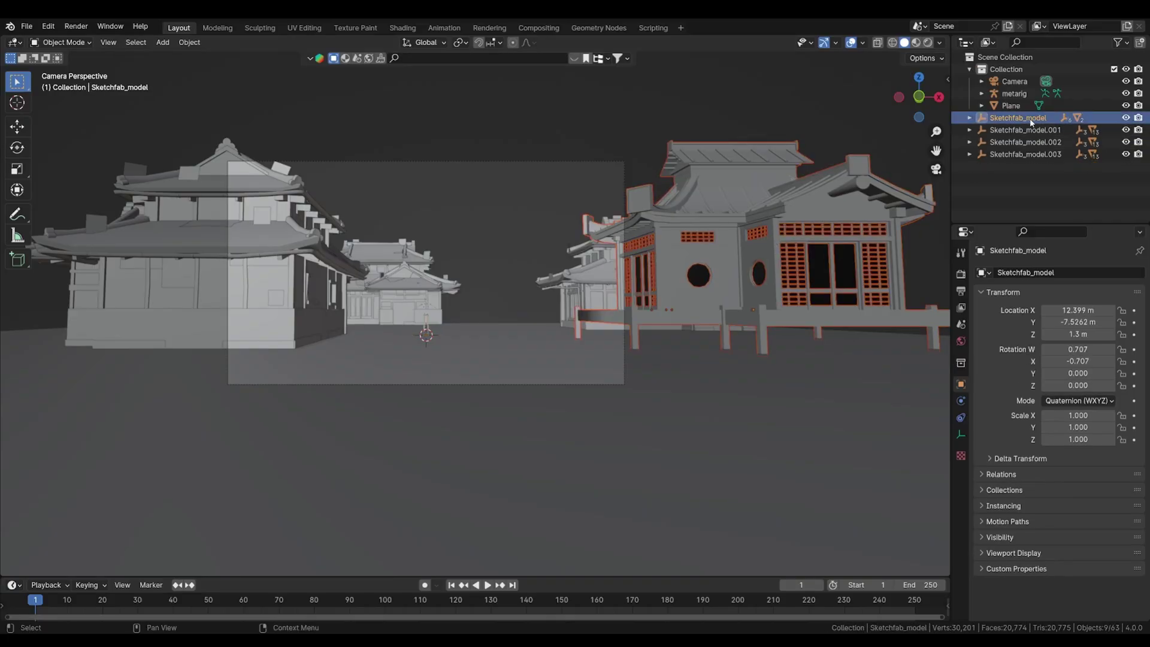
Step: Make a linked duplicate of the smaller house's hierarchy and place it in the far row at about X 16.5 m, Y 25.4 m
{"action": "middle_click_drag", "start_coordinate": [731, 281], "coordinate": [702, 372]}
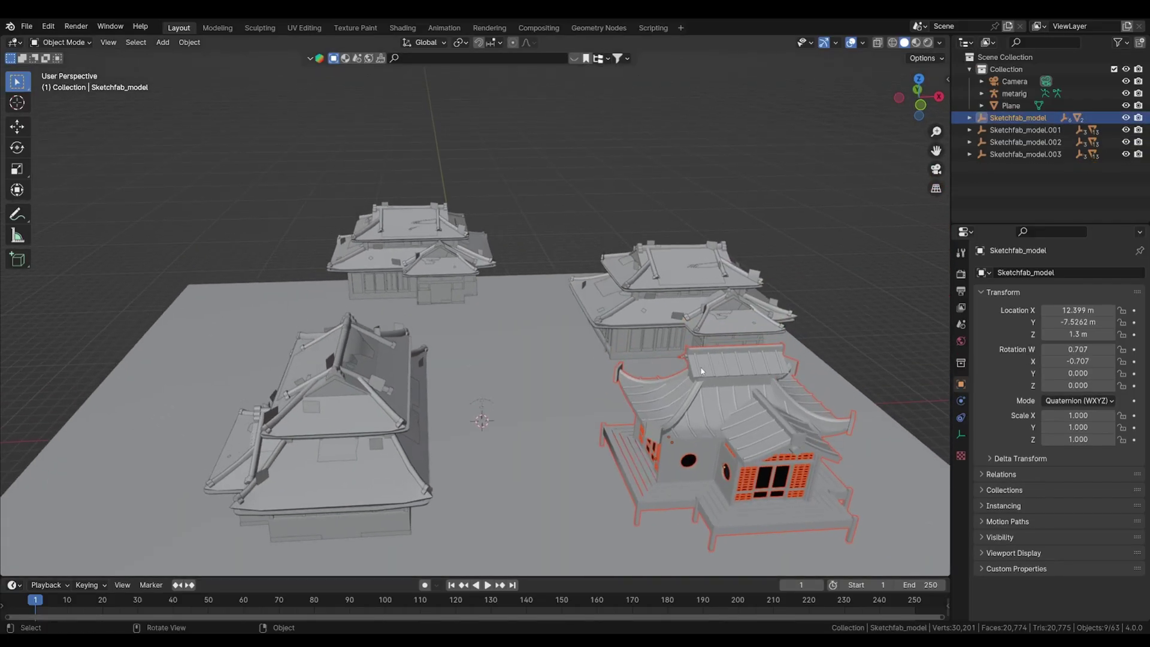
{"action": "key", "text": "shift+d"}
{"action": "key", "text": "shift+z"}
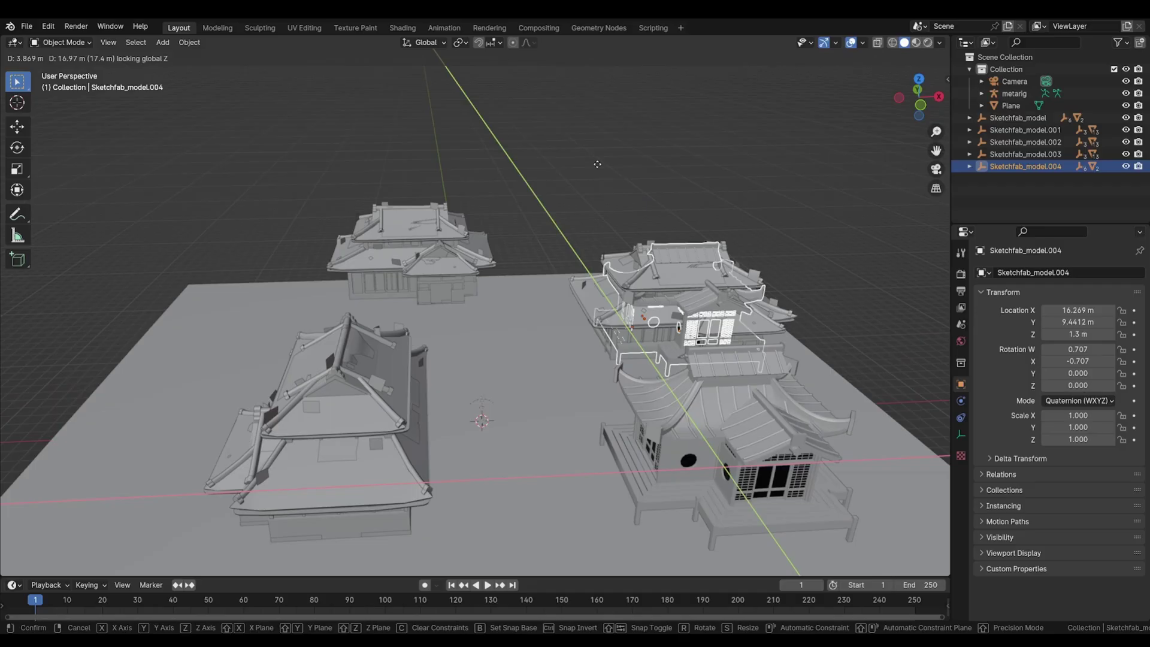
{"action": "left_click", "coordinate": [532, 106]}
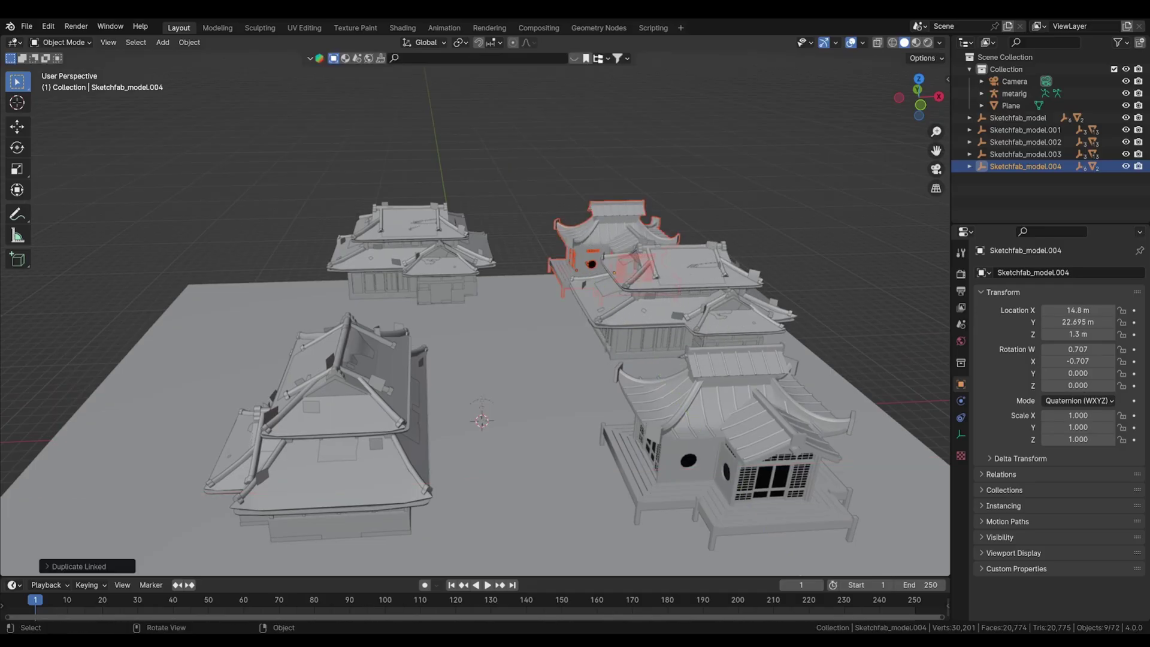
{"action": "middle_click_drag", "start_coordinate": [659, 271], "coordinate": [657, 301], "text": "shift"}
{"action": "key", "text": "g"}
{"action": "key", "text": "shift+z"}
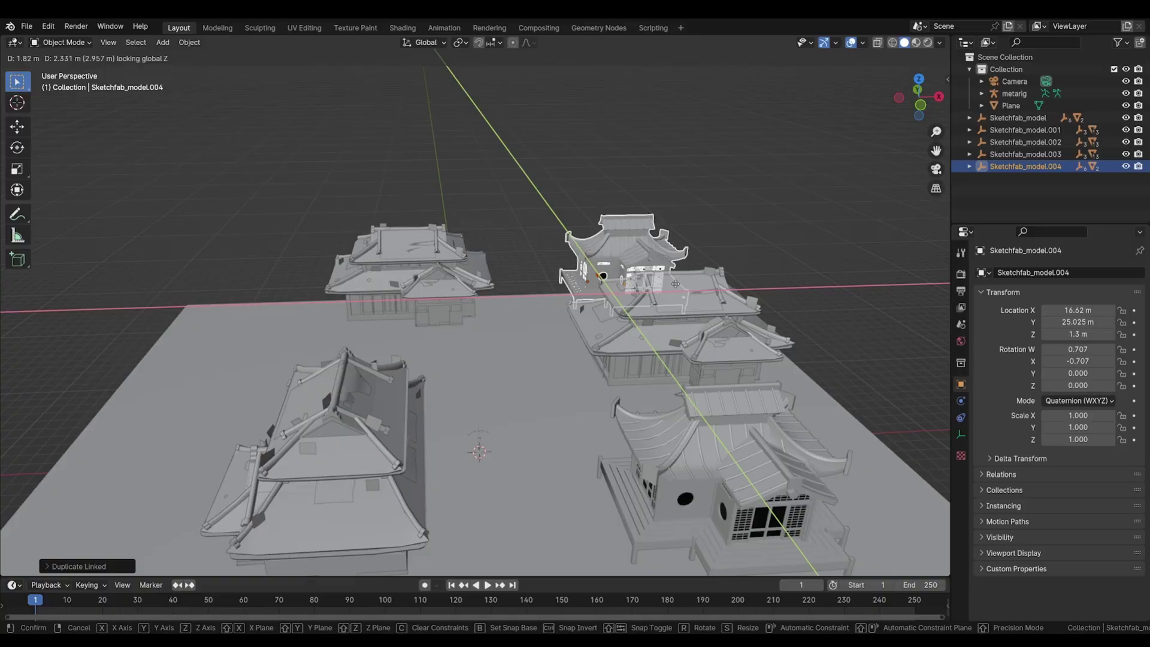
{"action": "left_click", "coordinate": [676, 285]}
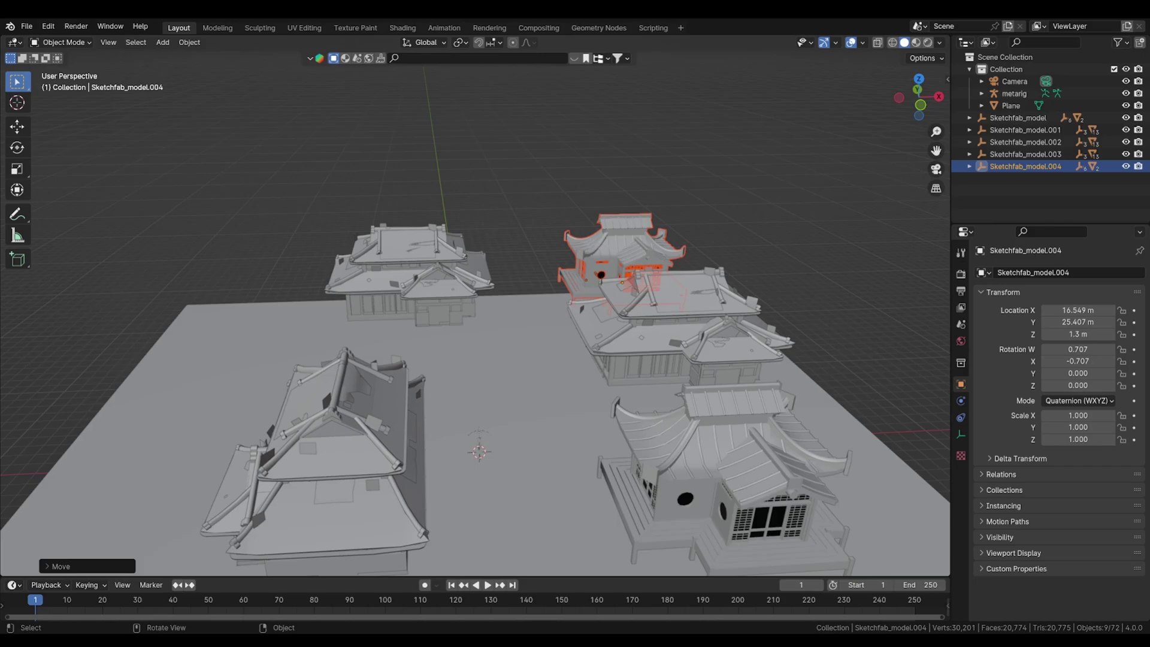
Step: Split the 3D viewport into two side-by-side views, show the camera view in the new one and widen it
{"action": "left_click_drag", "start_coordinate": [19, 37], "coordinate": [247, 83]}
{"action": "key", "text": "KP_0"}
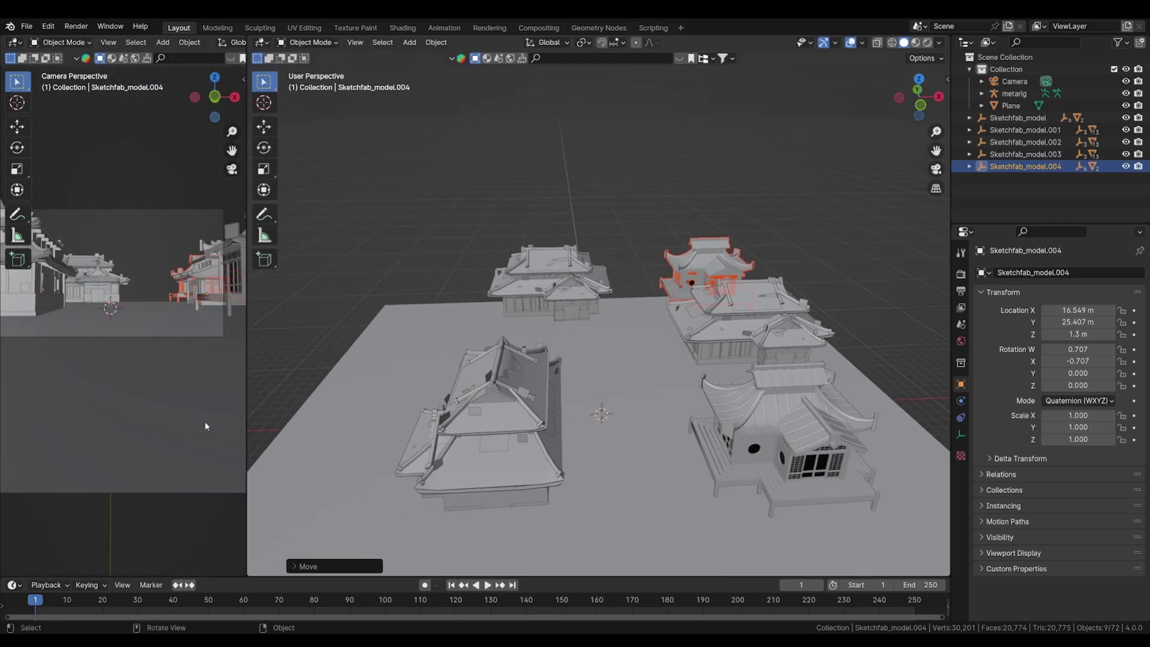
{"action": "left_click", "coordinate": [242, 377]}
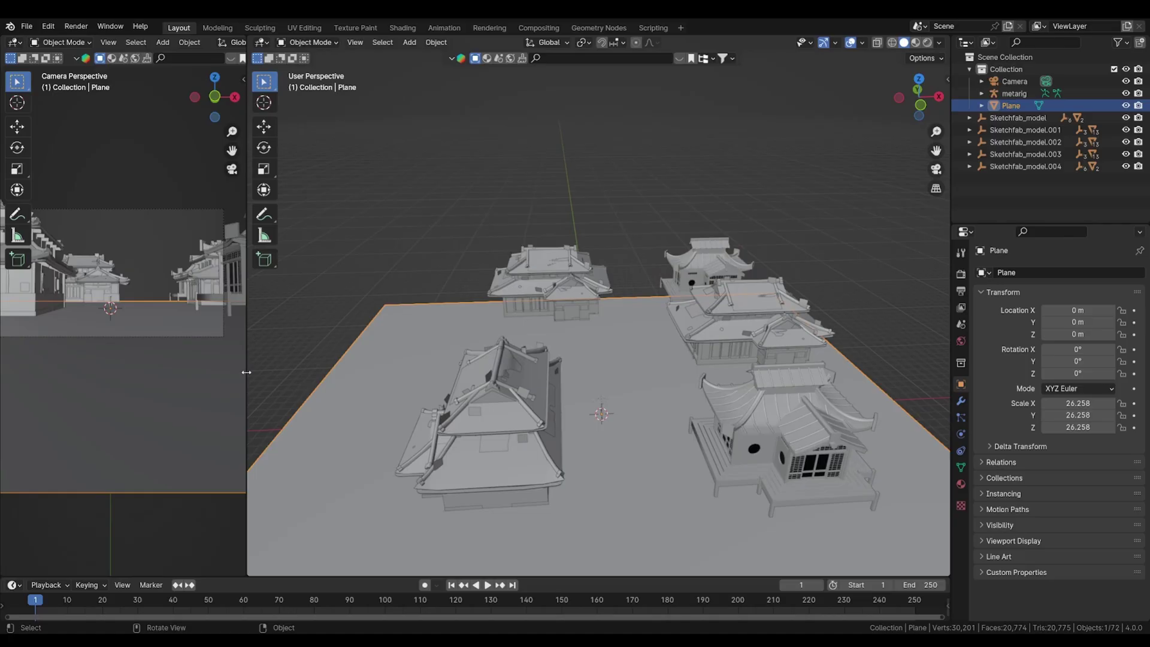
{"action": "left_click_drag", "start_coordinate": [246, 375], "coordinate": [321, 374]}
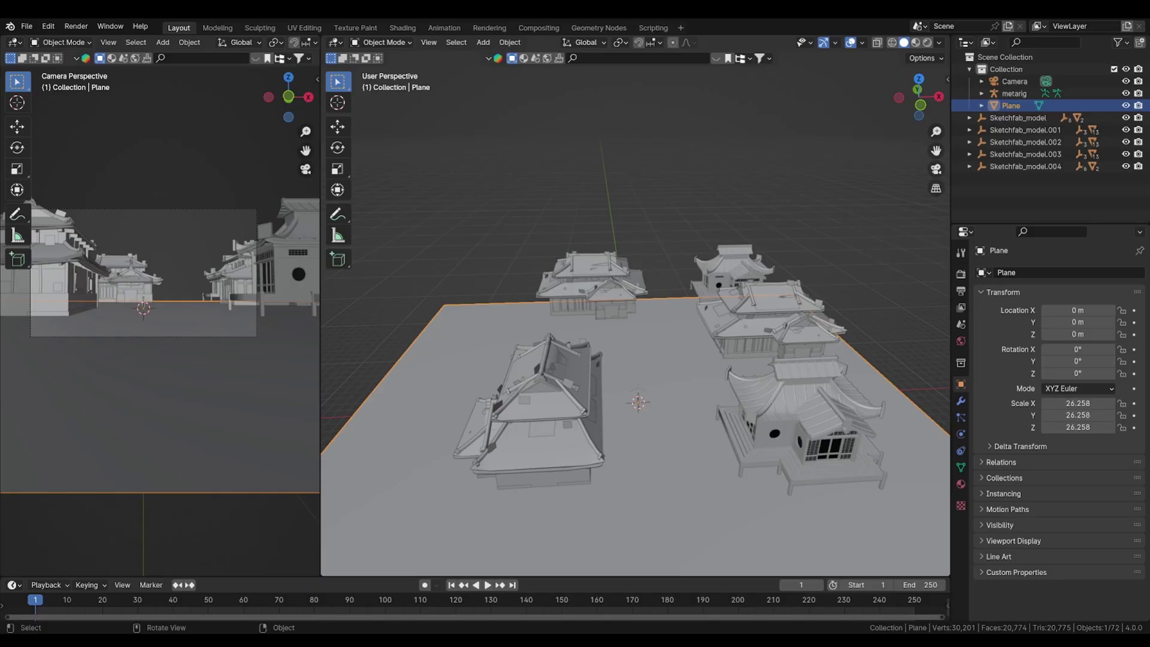
Step: Hide the tool shelf in the camera viewport and enlarge the camera frame to fill more of it
{"action": "middle_click_drag", "start_coordinate": [221, 236], "coordinate": [225, 190], "text": "shift"}
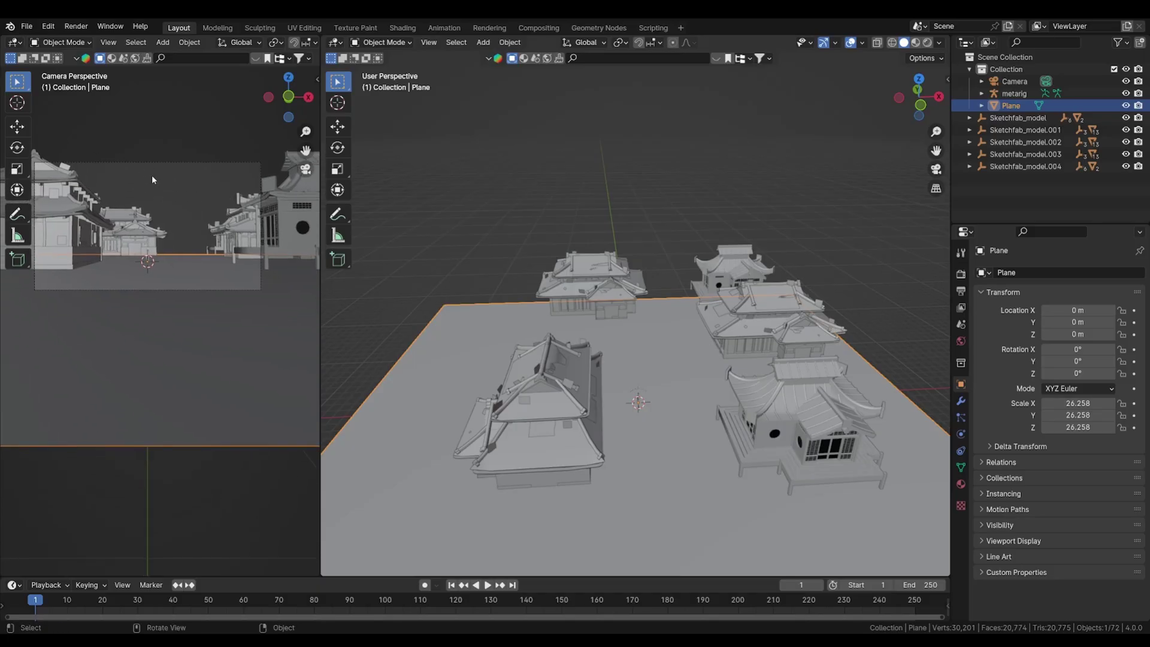
{"action": "key", "text": "t"}
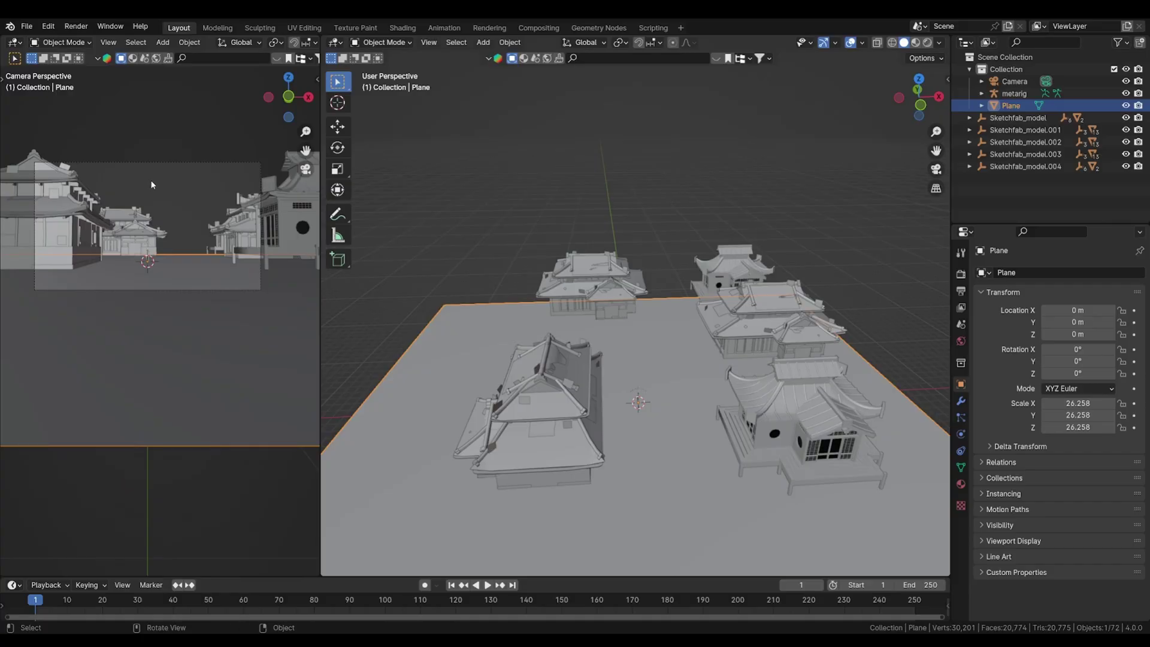
{"action": "scroll", "coordinate": [164, 232], "scroll_direction": "up", "scroll_amount": 1}
{"action": "middle_click_drag", "start_coordinate": [174, 228], "coordinate": [181, 277], "text": "shift"}
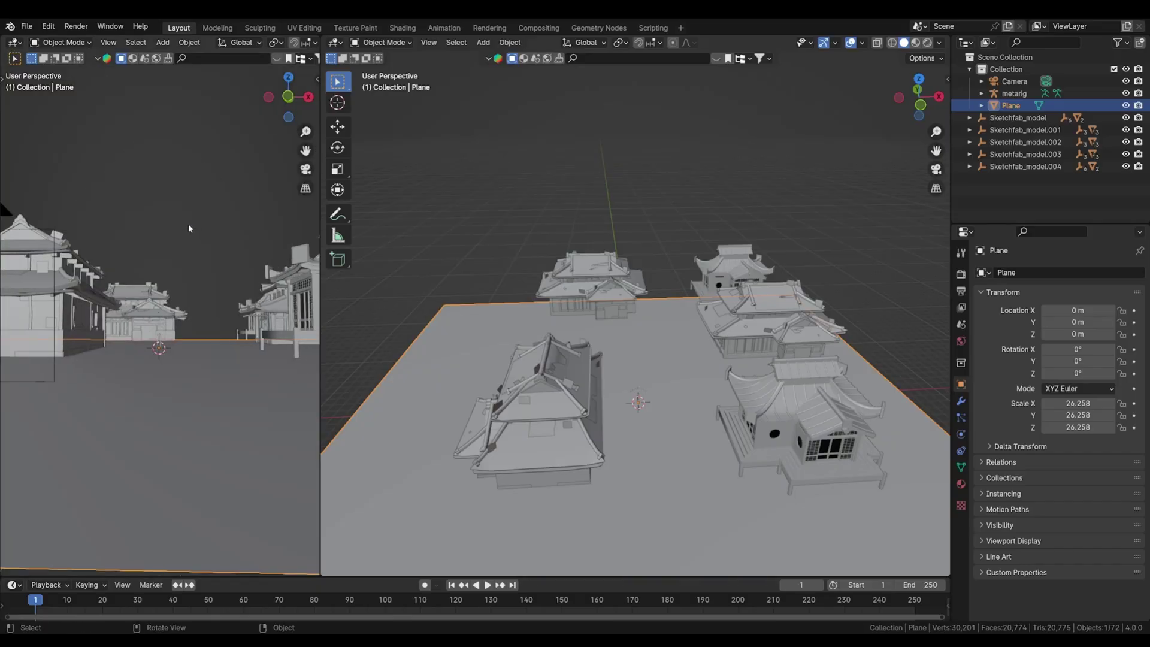
{"action": "key", "text": "KP_0"}
Step: Select the camera and raise its passepartout to full opacity so the area outside the frame is black
{"action": "right_click", "coordinate": [181, 277]}
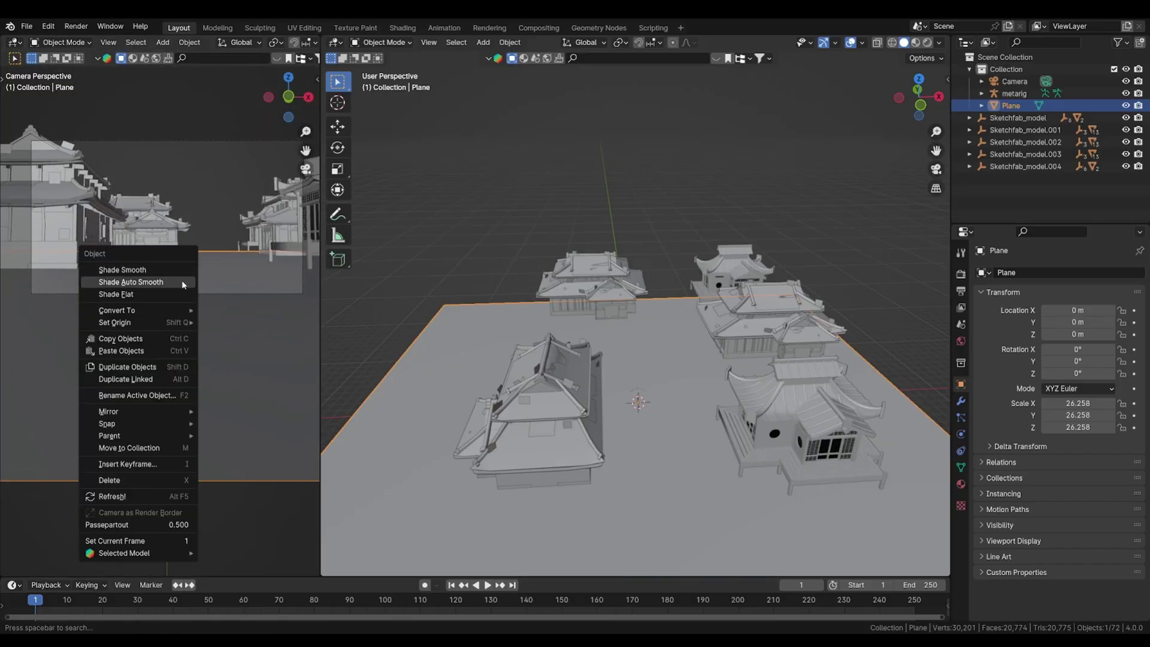
{"action": "left_click", "coordinate": [203, 142]}
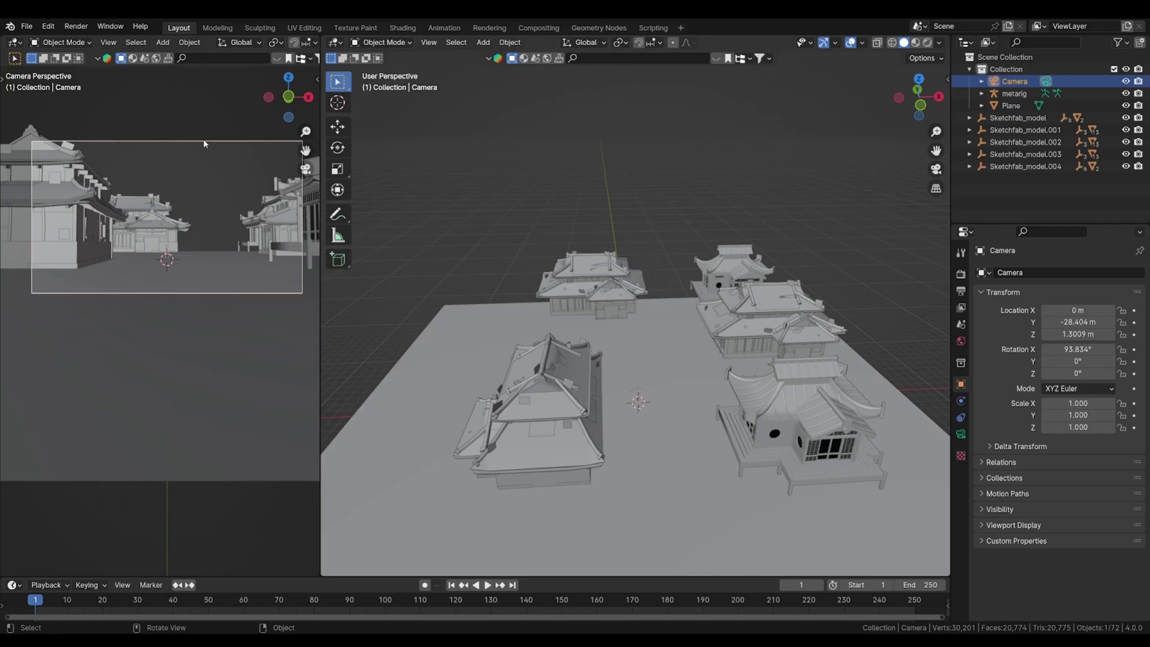
{"action": "right_click", "coordinate": [168, 239]}
{"action": "left_click", "coordinate": [152, 306]}
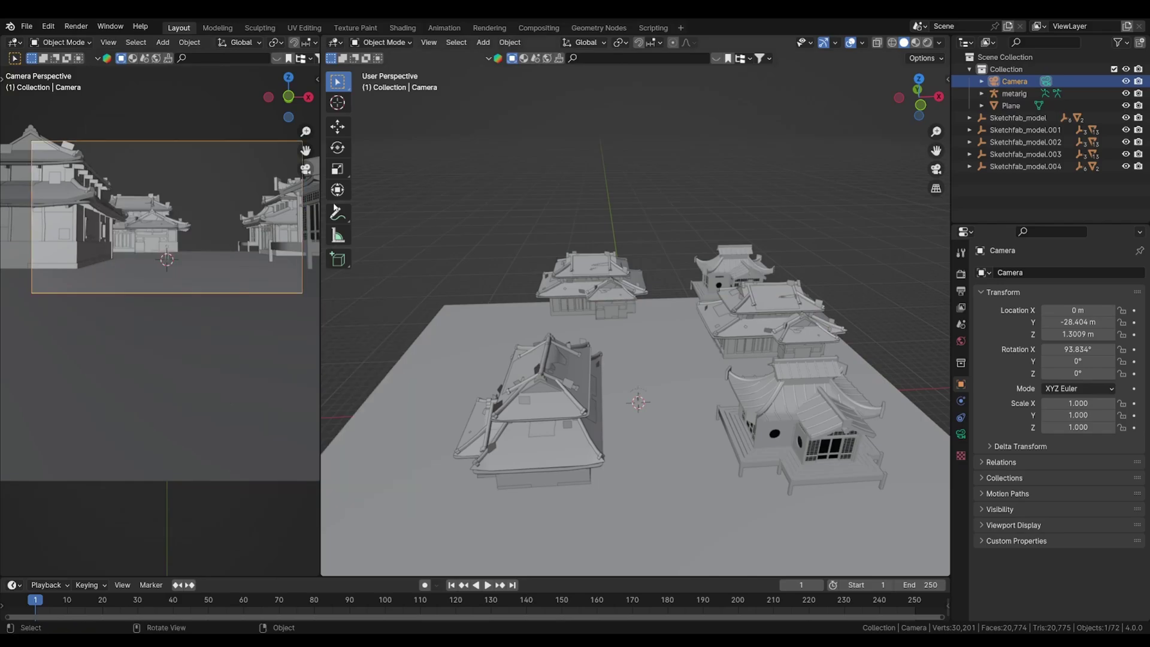
{"action": "right_click", "coordinate": [151, 61]}
{"action": "right_click", "coordinate": [179, 125]}
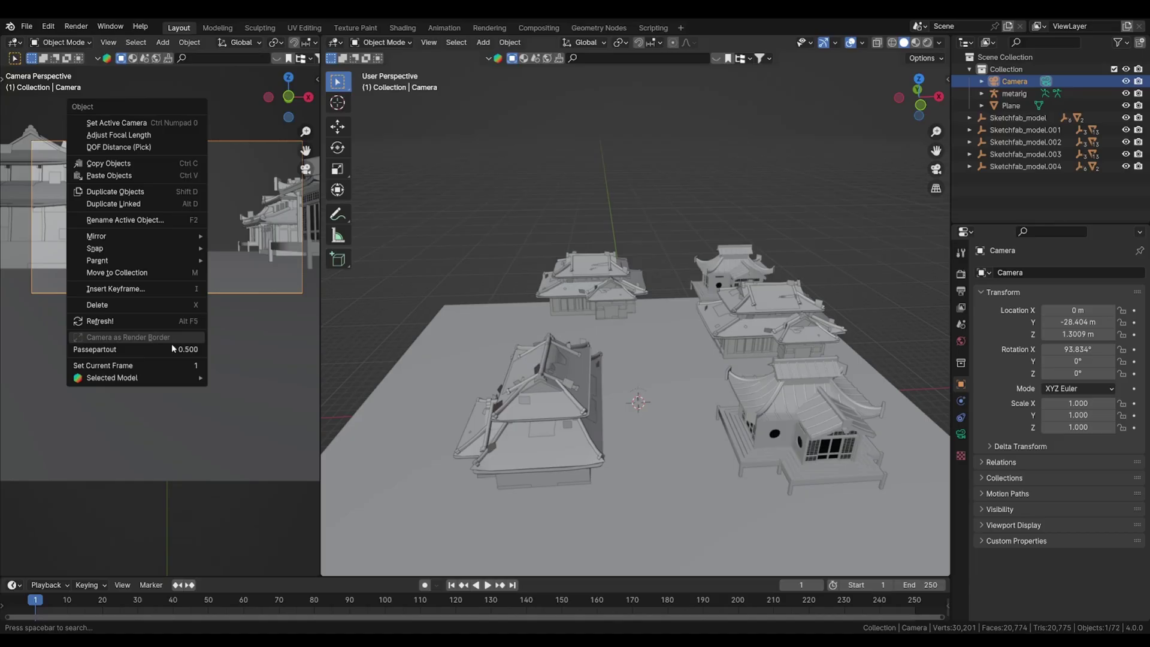
{"action": "left_click_drag", "start_coordinate": [132, 349], "coordinate": [206, 351]}
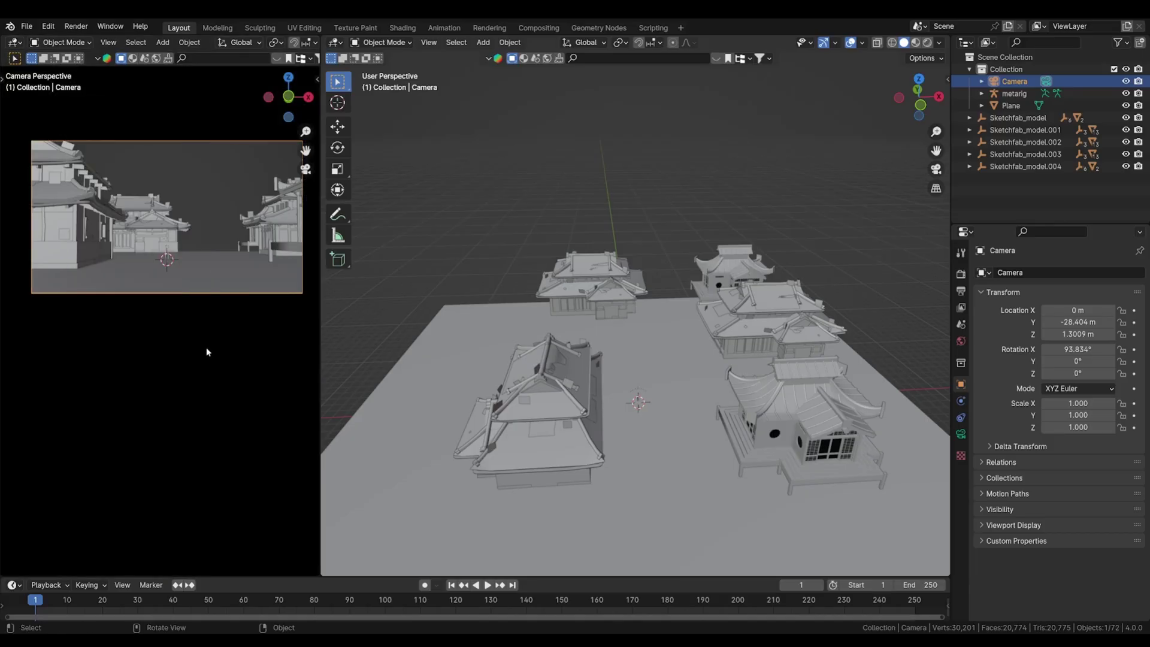
Step: Reframe the camera viewport so the camera frame is lower and fills the width of the view
{"action": "middle_click_drag", "start_coordinate": [240, 281], "coordinate": [239, 323], "text": "shift"}
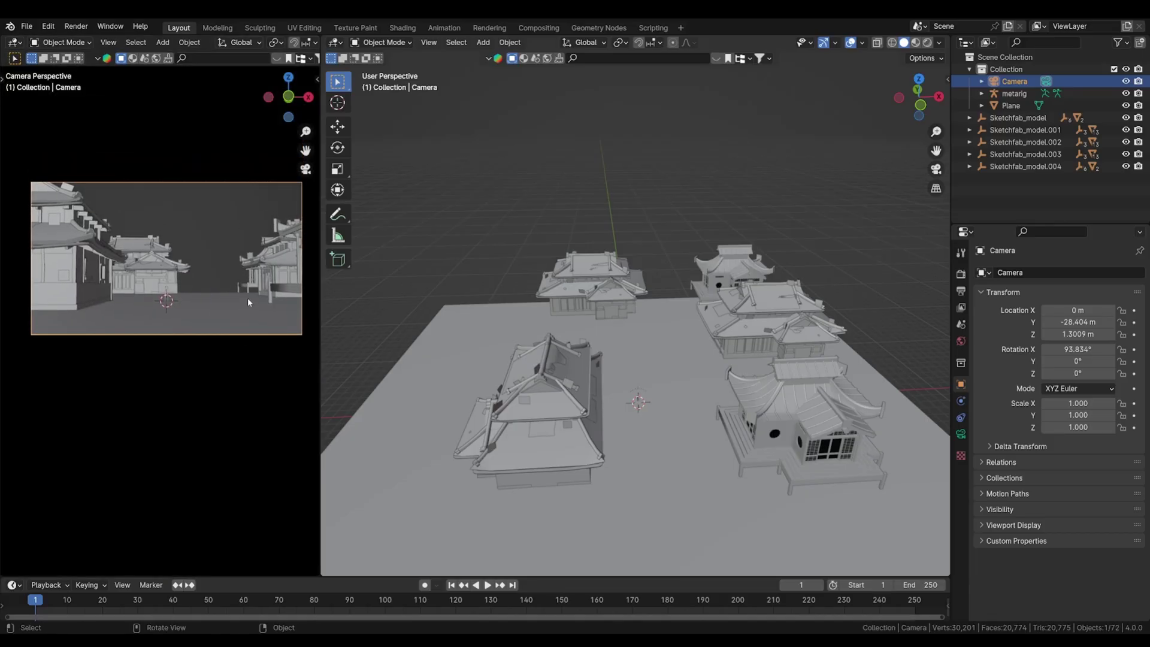
{"action": "scroll", "coordinate": [204, 45], "scroll_direction": "right", "scroll_amount": 6}
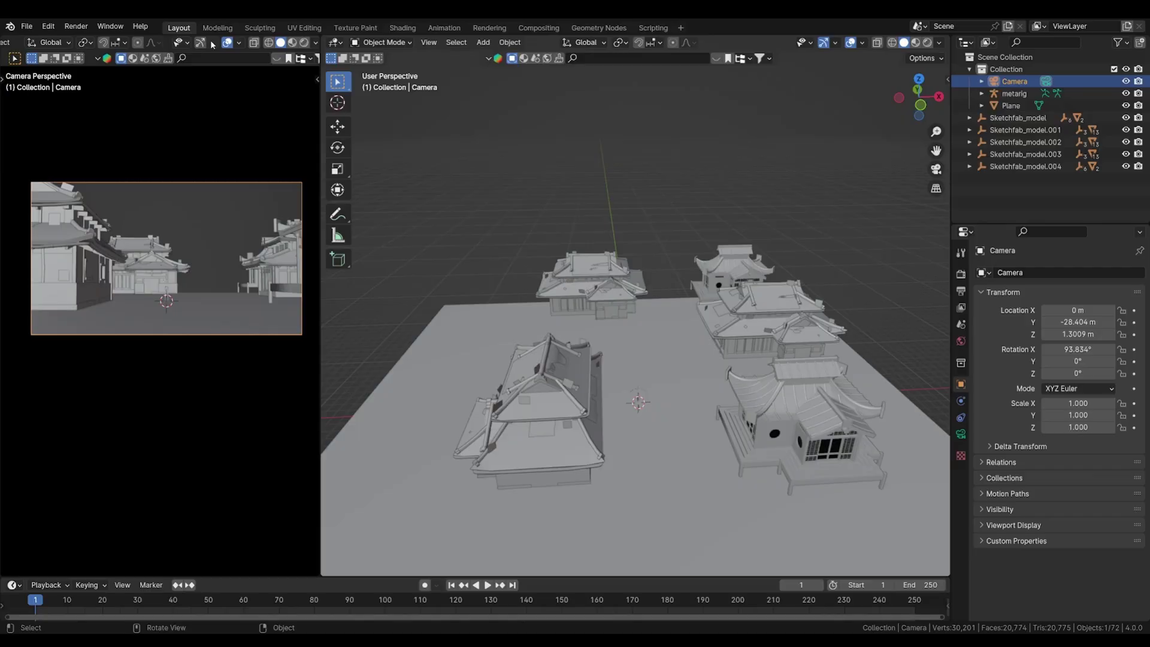
{"action": "scroll", "coordinate": [297, 216], "scroll_direction": "up", "scroll_amount": 2}
{"action": "scroll", "coordinate": [295, 215], "scroll_direction": "up", "scroll_amount": 2}
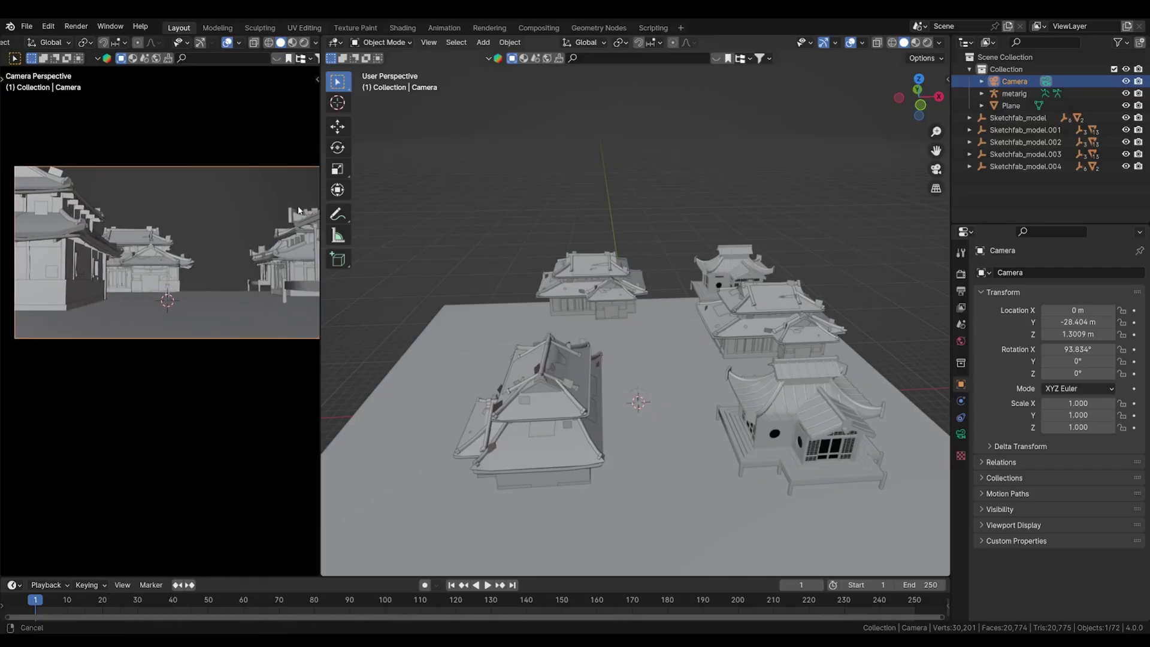
{"action": "key", "text": "KP_0"}
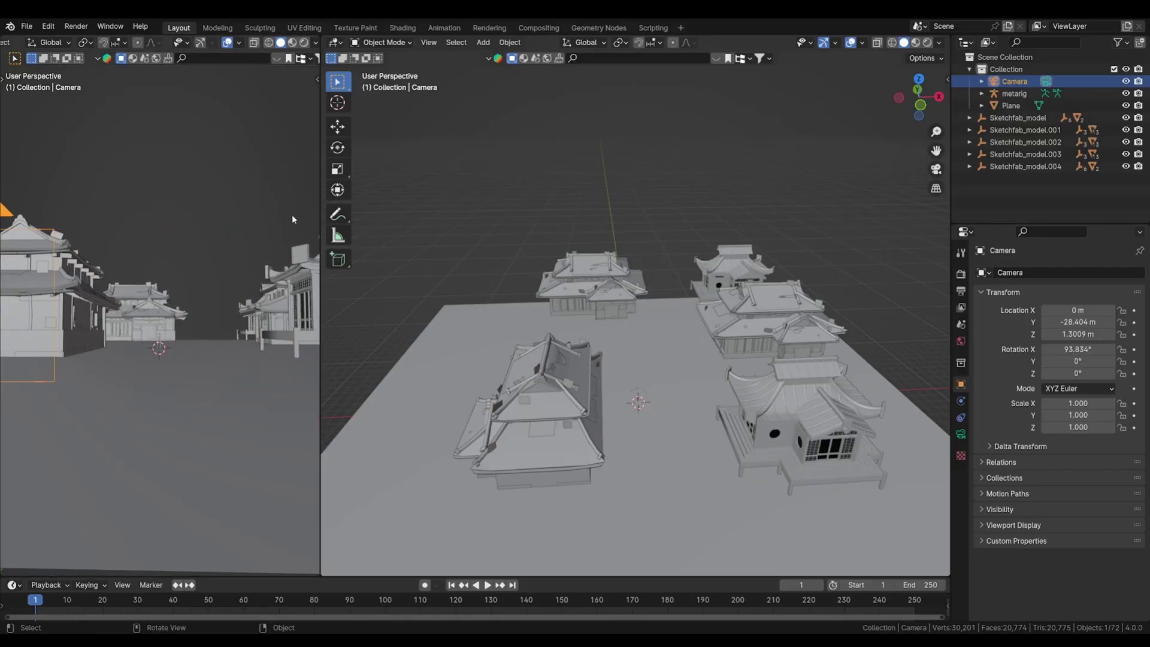
{"action": "key", "text": "KP_0"}
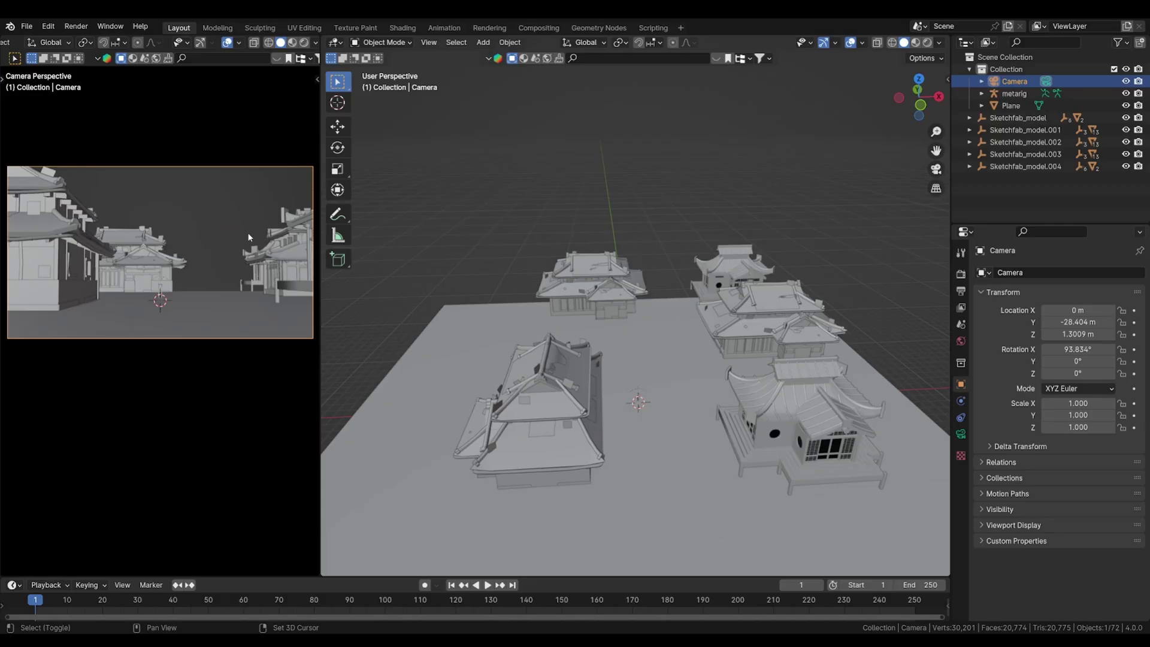
{"action": "middle_click_drag", "start_coordinate": [258, 233], "coordinate": [253, 234], "text": "shift"}
{"action": "scroll", "coordinate": [253, 232], "scroll_direction": "up", "scroll_amount": 2}
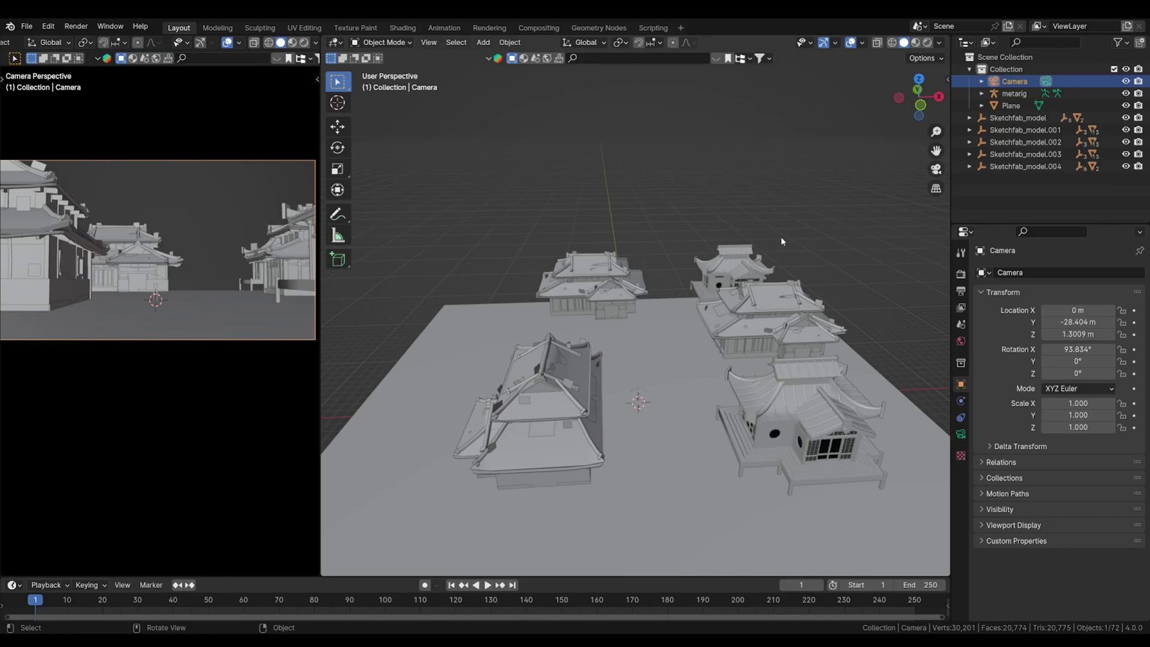
{"action": "right_click", "coordinate": [1015, 130]}
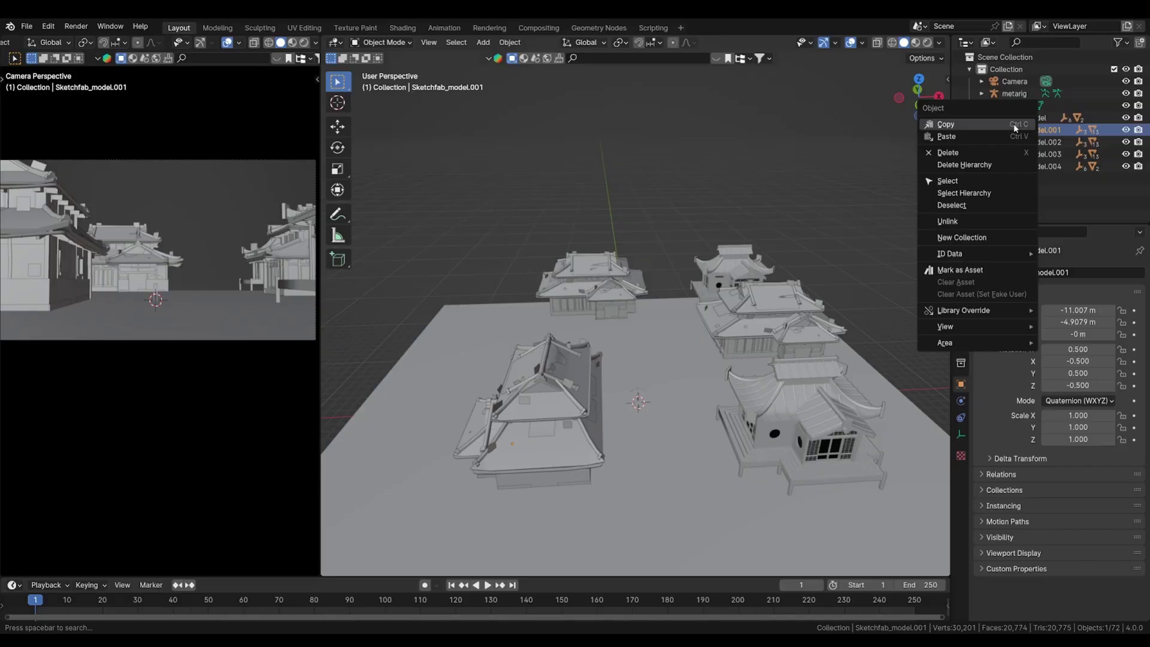
{"action": "left_click", "coordinate": [953, 180]}
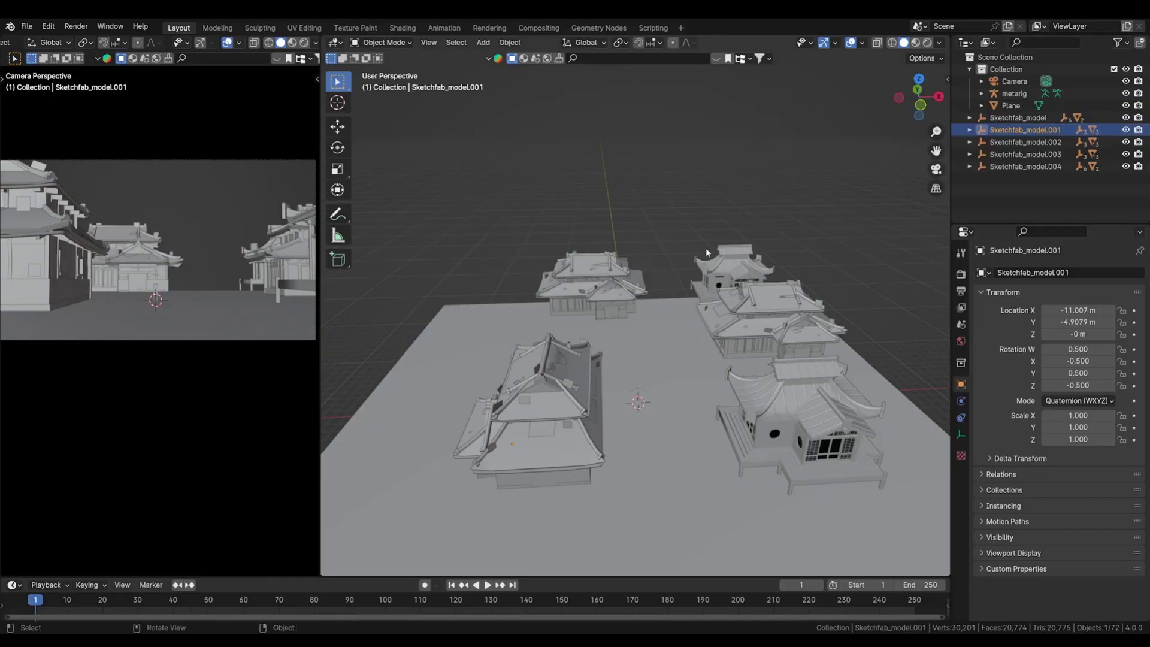
{"action": "right_click", "coordinate": [1045, 168]}
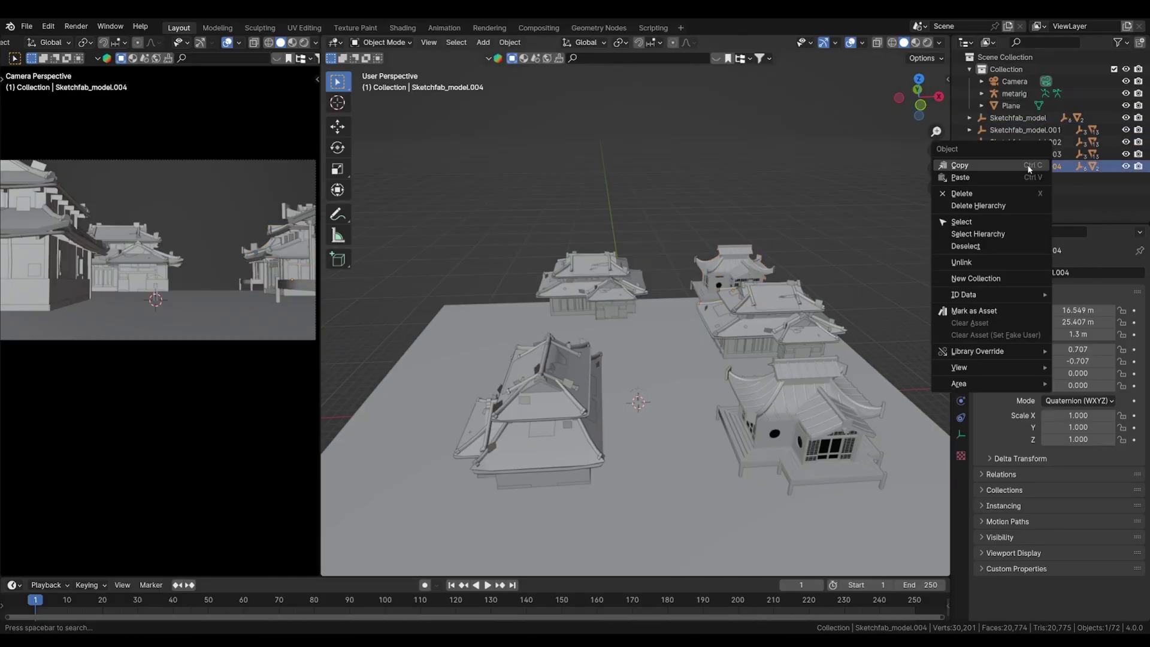
{"action": "left_click", "coordinate": [1017, 232]}
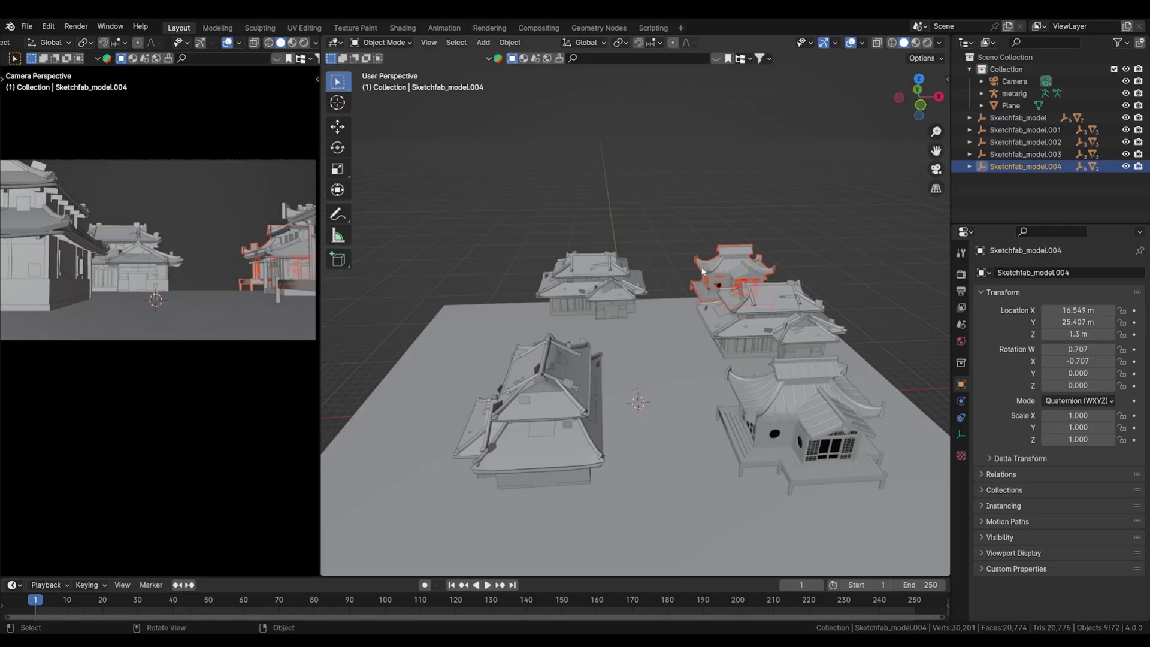
Step: Make a linked duplicate of the Sketchfab_model.003 hierarchy and place it at ground level at about X 6.8 m, Y 37.4 m
{"action": "left_click", "coordinate": [1041, 154]}
{"action": "right_click", "coordinate": [1041, 154]}
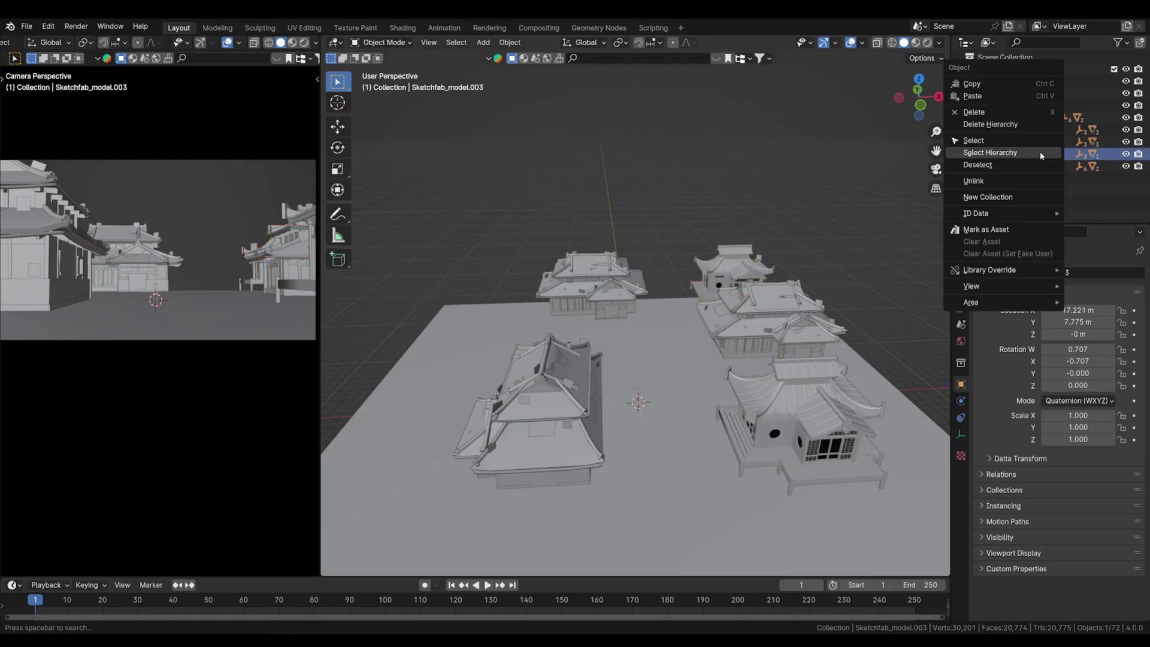
{"action": "left_click", "coordinate": [1041, 155]}
{"action": "key", "text": "shift+d"}
{"action": "key", "text": "shift+z"}
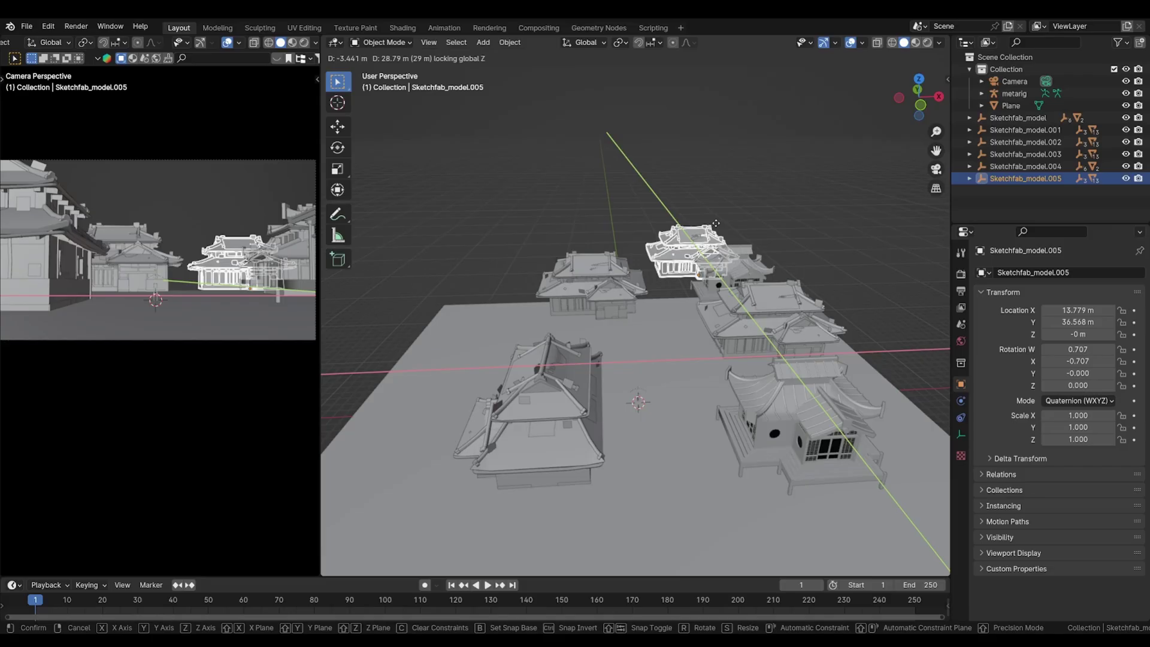
{"action": "left_click", "coordinate": [678, 223]}
Step: Rotate the duplicated house 180° about Z and move it back along the ground to about X 5.2 m, Y 57.4 m
{"action": "key", "text": "r"}
{"action": "key", "text": "z"}
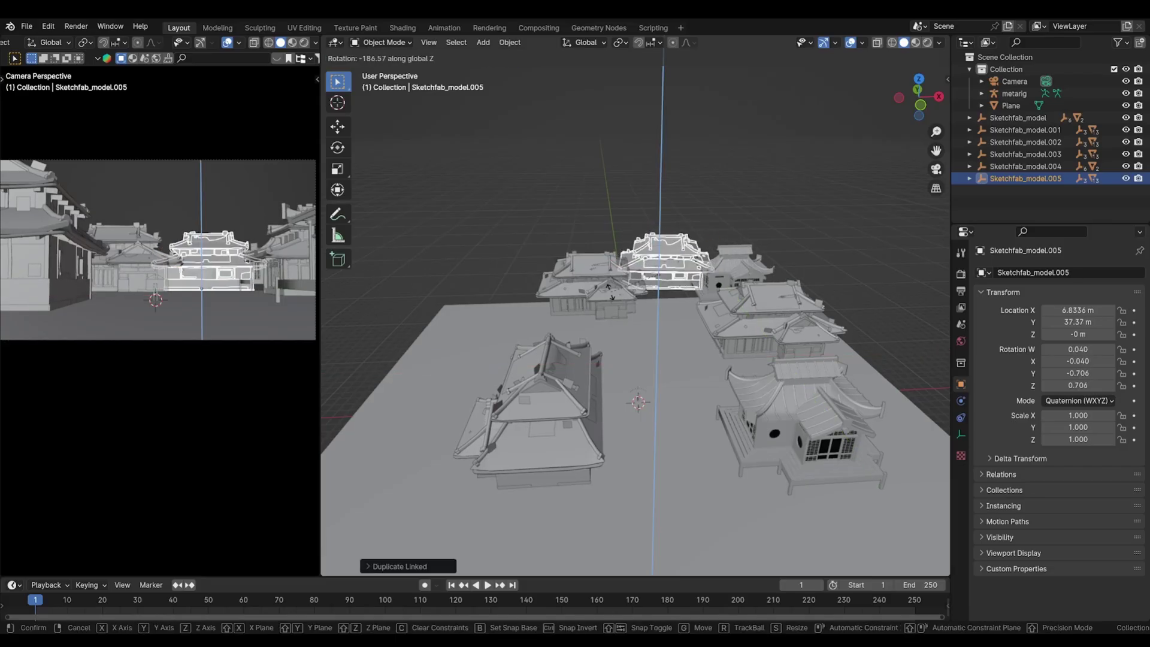
{"action": "left_click", "coordinate": [612, 295]}
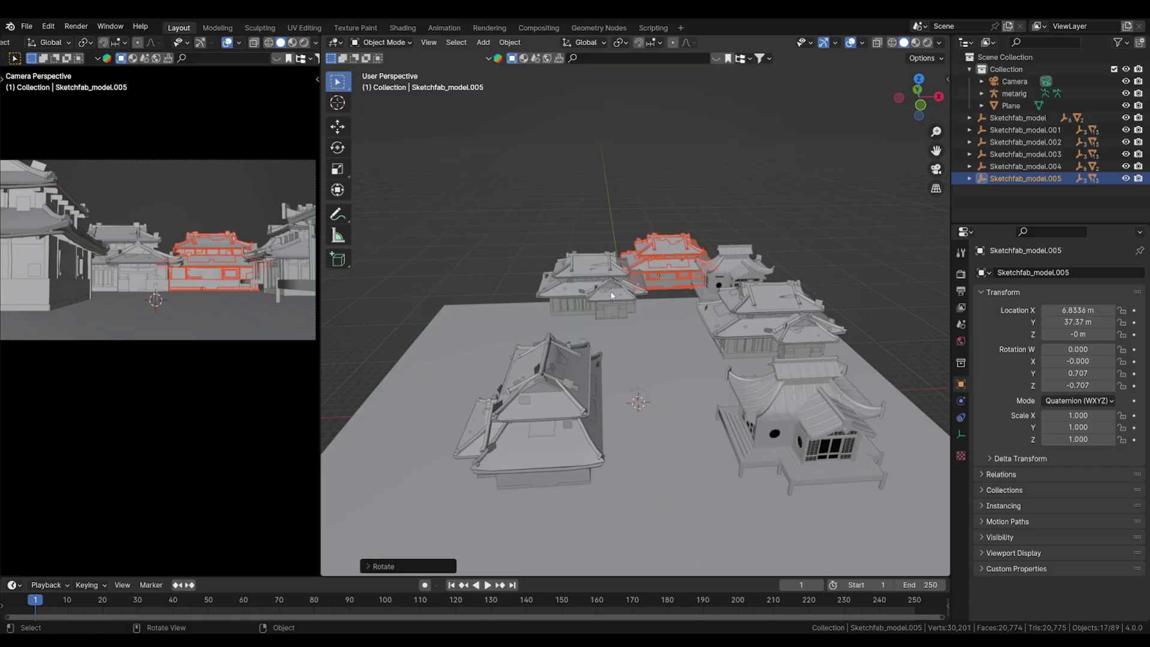
{"action": "key", "text": "g"}
{"action": "key", "text": "shift+z"}
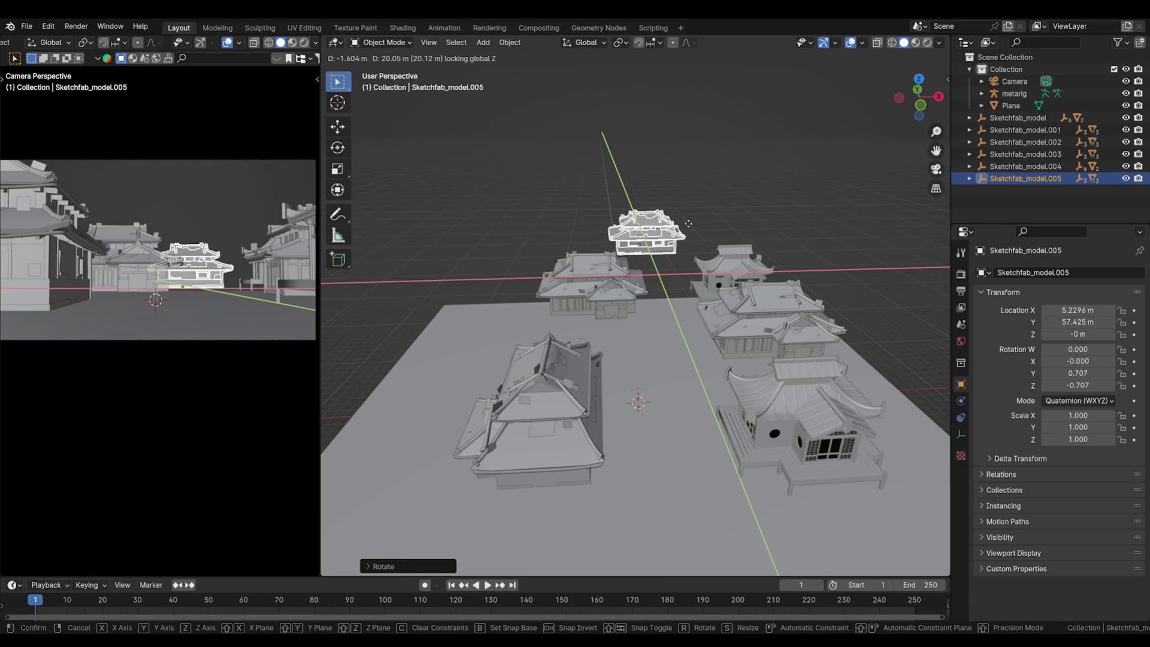
{"action": "left_click", "coordinate": [688, 224]}
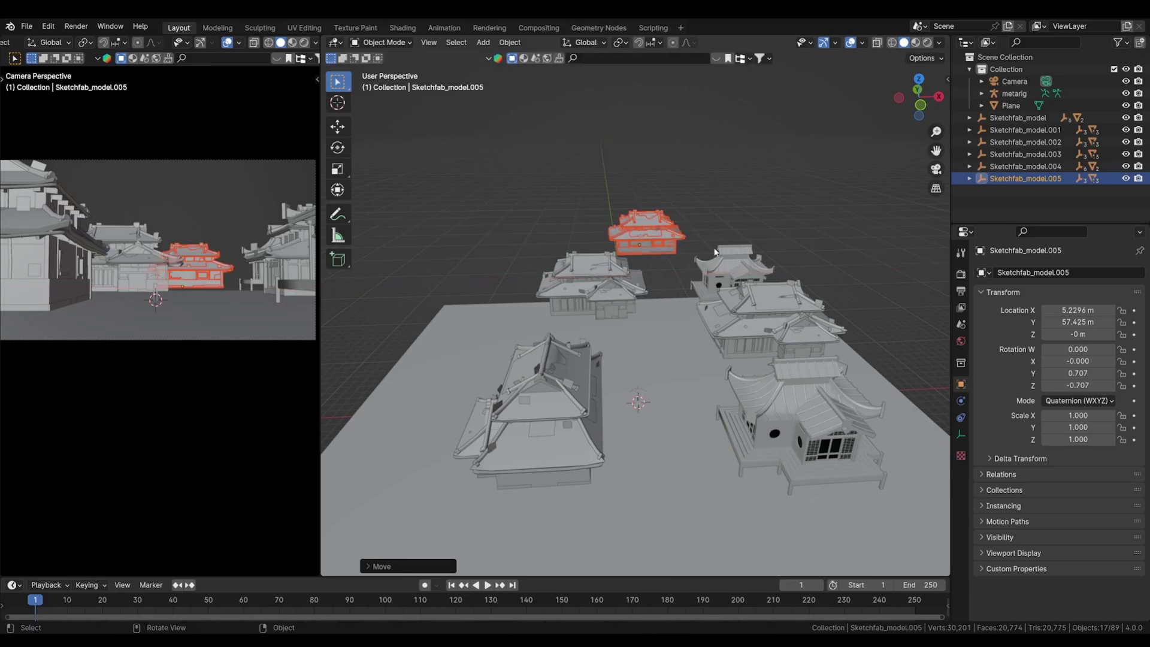
Step: Make a linked duplicate of the rearmost house at about X 19.5 m, Y 60.3 m and rotate it 90° about Z
{"action": "key", "text": "alt+d"}
{"action": "key", "text": "shift+z"}
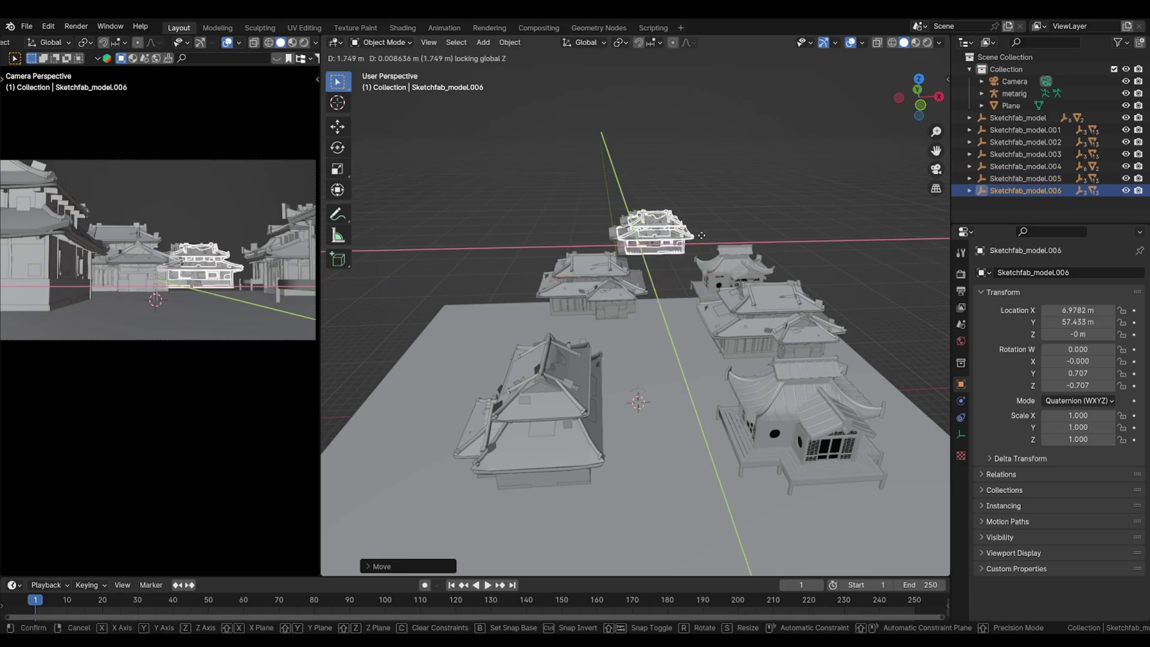
{"action": "left_click", "coordinate": [756, 234]}
{"action": "key", "text": "r"}
{"action": "key", "text": "z"}
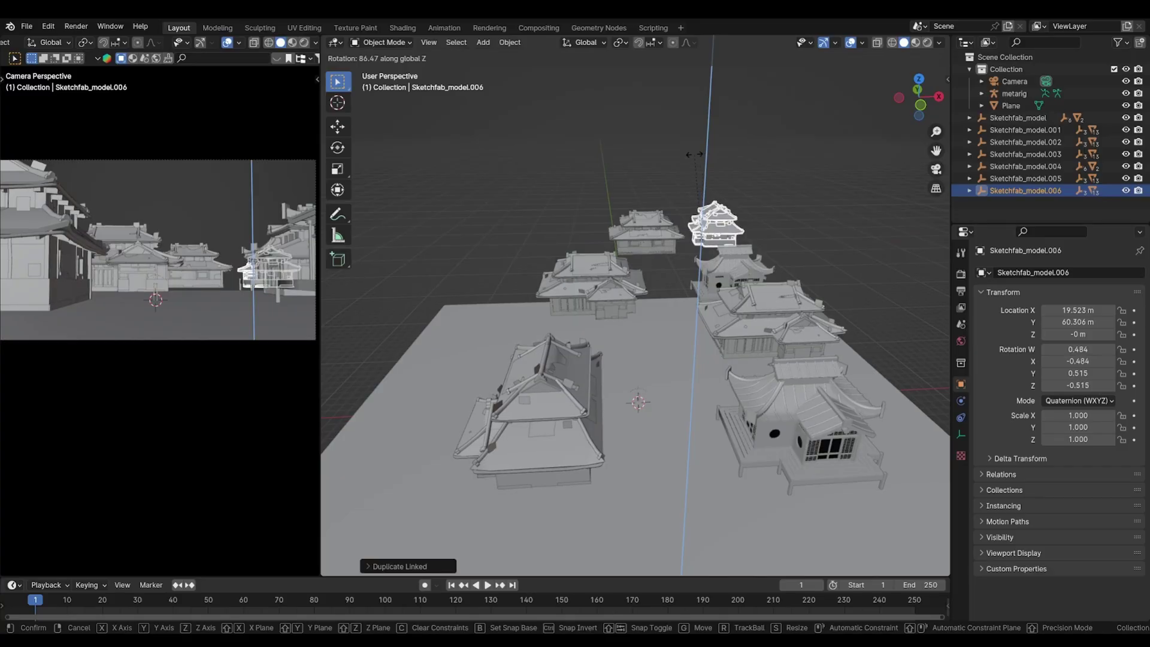
{"action": "left_click", "coordinate": [695, 158]}
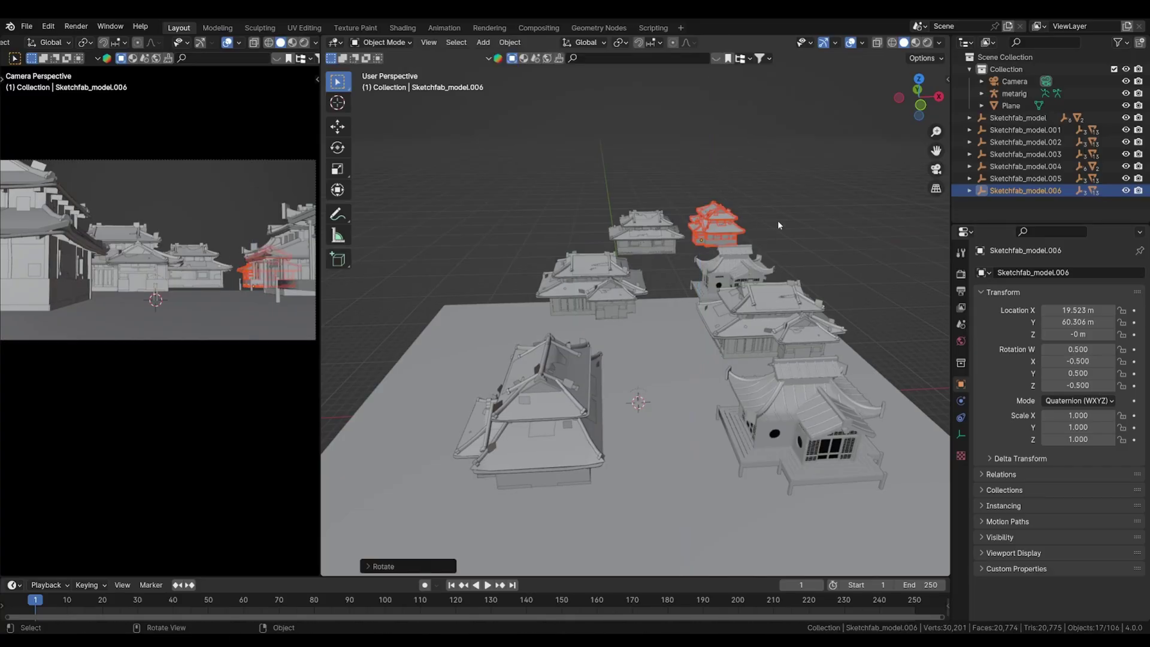
Step: Move the newest house duplicate along the ground to about X 14.5 m, Y 69.3 m, behind the other houses
{"action": "key", "text": "g"}
{"action": "key", "text": "shift+z"}
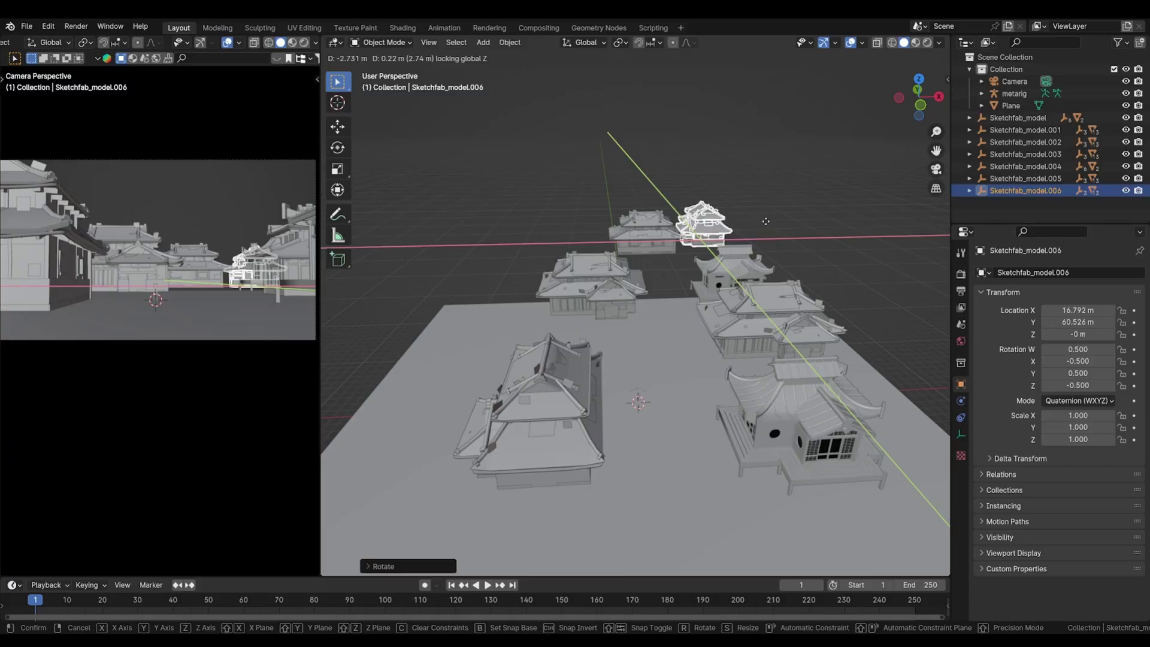
{"action": "left_click", "coordinate": [755, 222]}
{"action": "middle_click_drag", "start_coordinate": [756, 222], "coordinate": [680, 372]}
{"action": "key", "text": "g"}
{"action": "key", "text": "y"}
{"action": "left_click", "coordinate": [707, 299]}
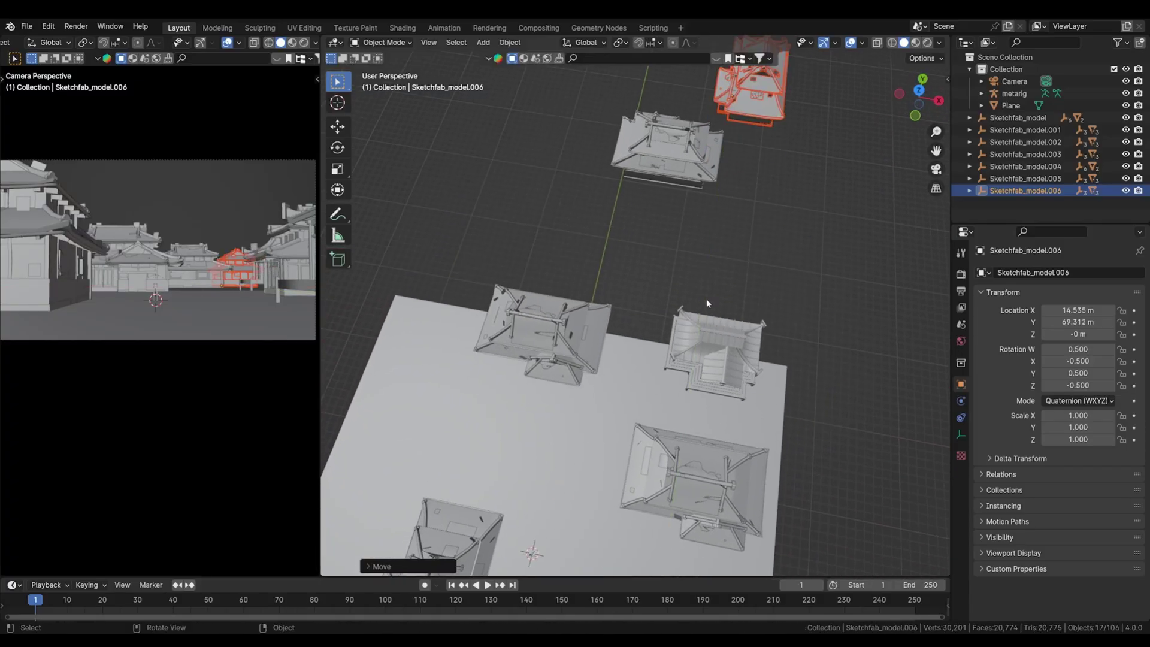
Step: Duplicate the ground plane in place and delete the copy
{"action": "key", "text": "KP_0"}
{"action": "left_click", "coordinate": [677, 314]}
{"action": "key", "text": "KP_0"}
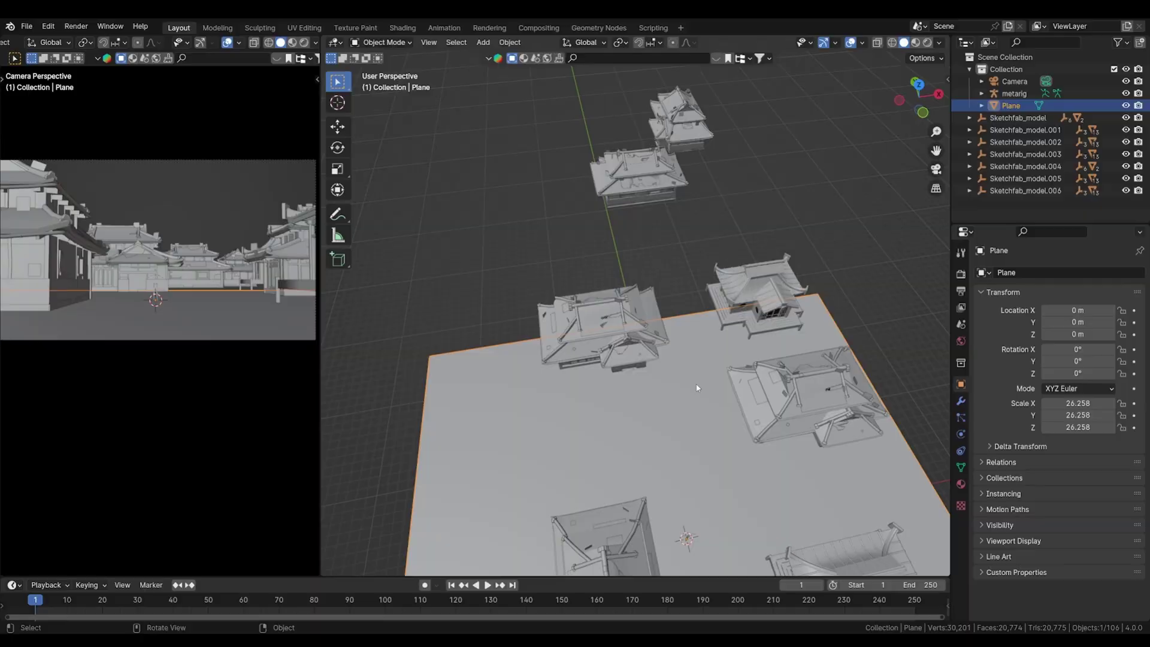
{"action": "key", "text": "Tab"}
{"action": "key", "text": "Tab"}
{"action": "key", "text": "Tab"}
{"action": "key", "text": "Tab"}
{"action": "key", "text": "shift+d"}
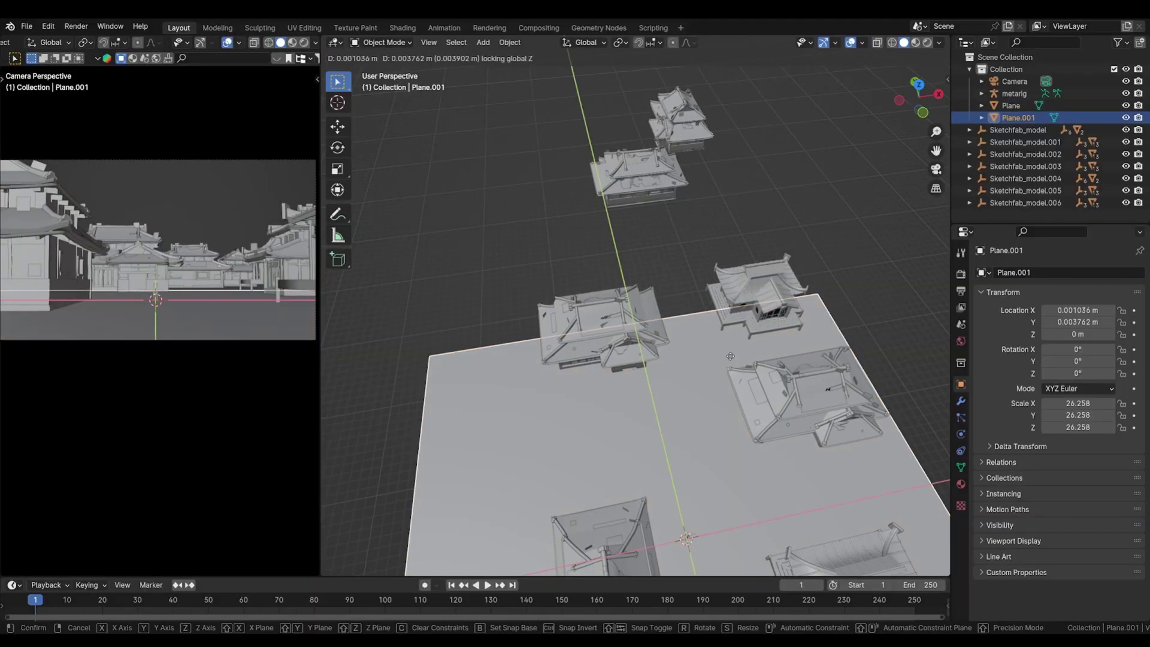
{"action": "left_click", "coordinate": [652, 526]}
{"action": "key", "text": "x"}
{"action": "left_click", "coordinate": [655, 498]}
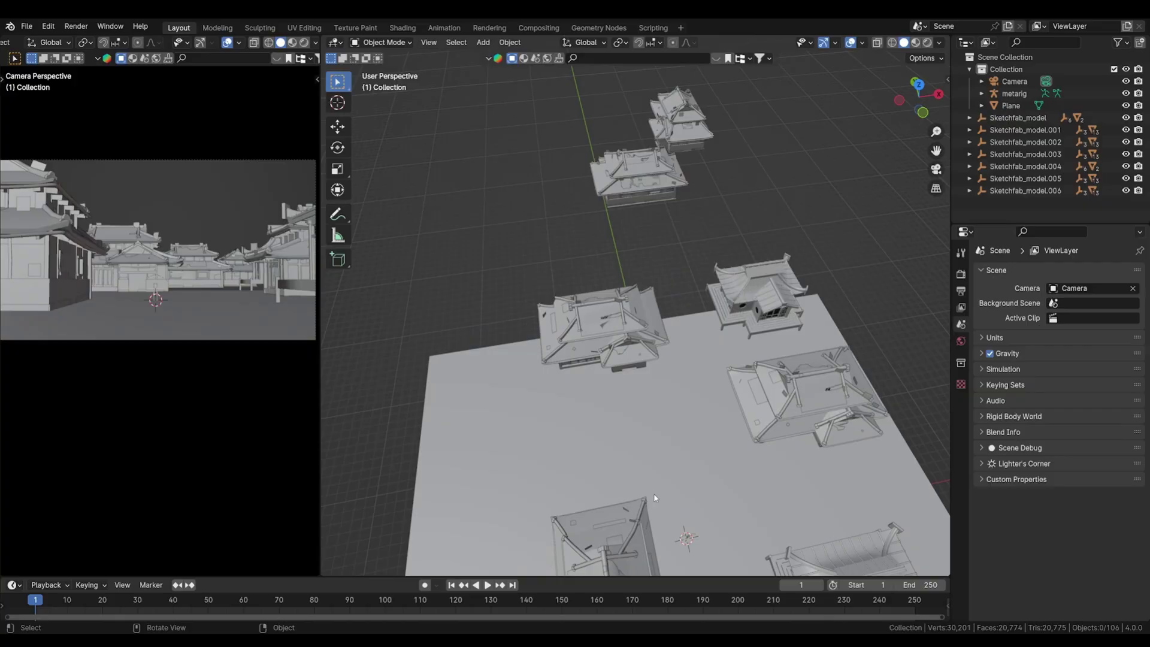
Step: Add a cube and place it beside the far-row house at about X -4.4 m, Y 21.8 m
{"action": "left_click", "coordinate": [661, 478]}
{"action": "middle_click_drag", "start_coordinate": [662, 478], "coordinate": [664, 388]}
{"action": "key", "text": "KP_0"}
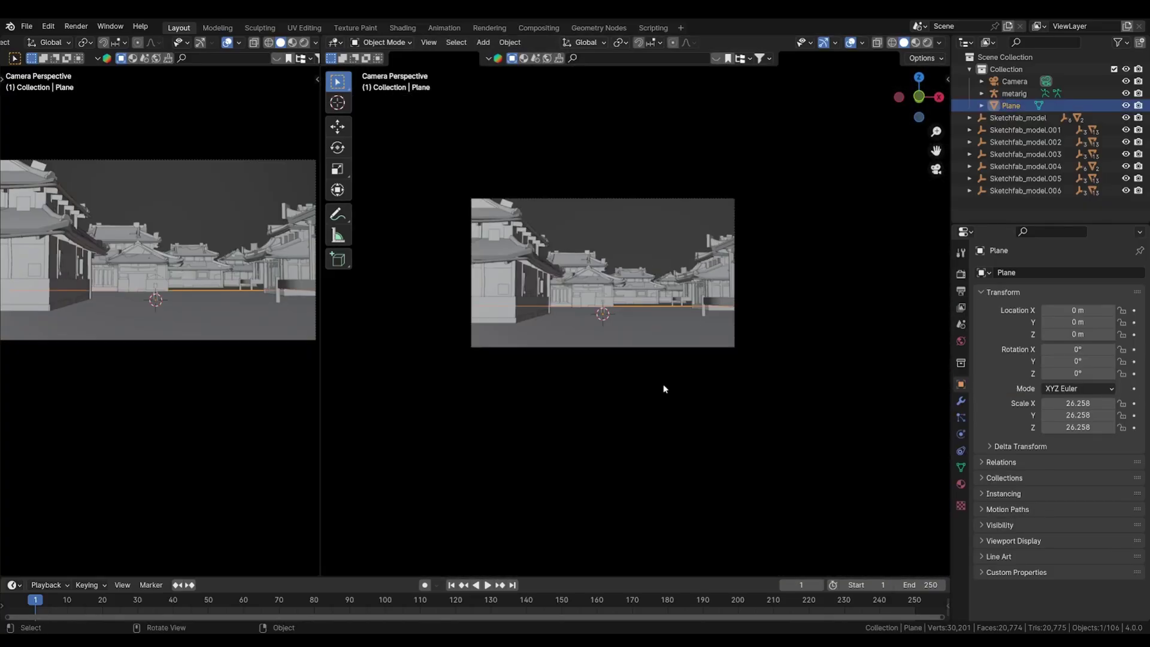
{"action": "key", "text": "alt+a"}
{"action": "middle_click_drag", "start_coordinate": [613, 325], "coordinate": [637, 354]}
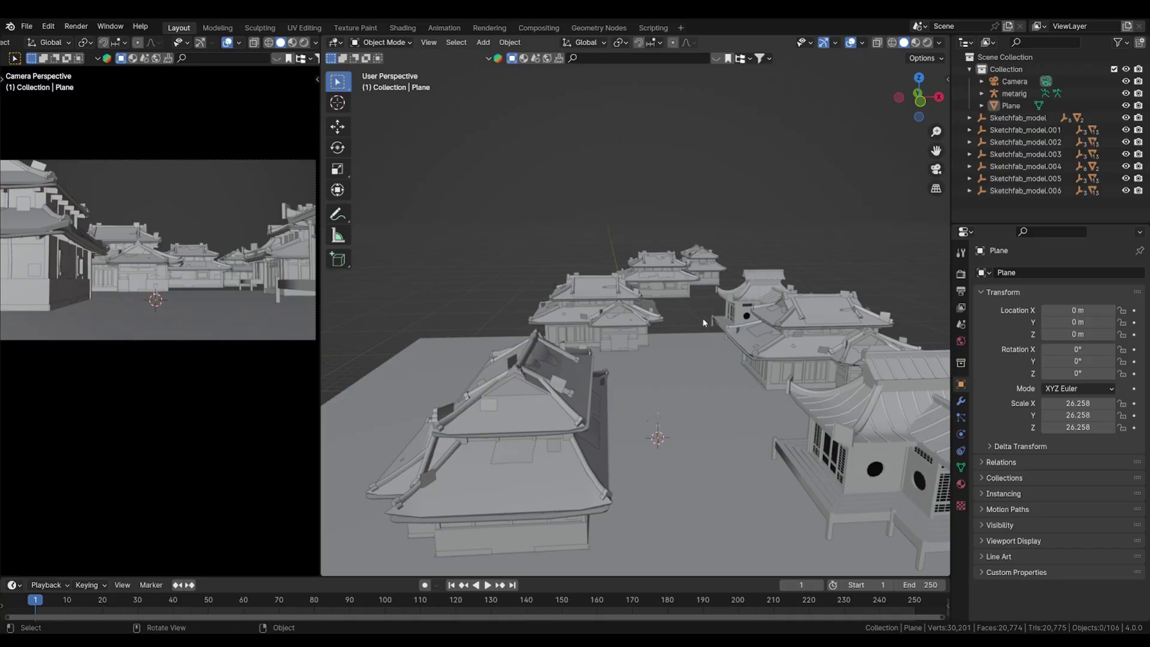
{"action": "key", "text": "shift+a"}
{"action": "mouse_move", "coordinate": [599, 104]}
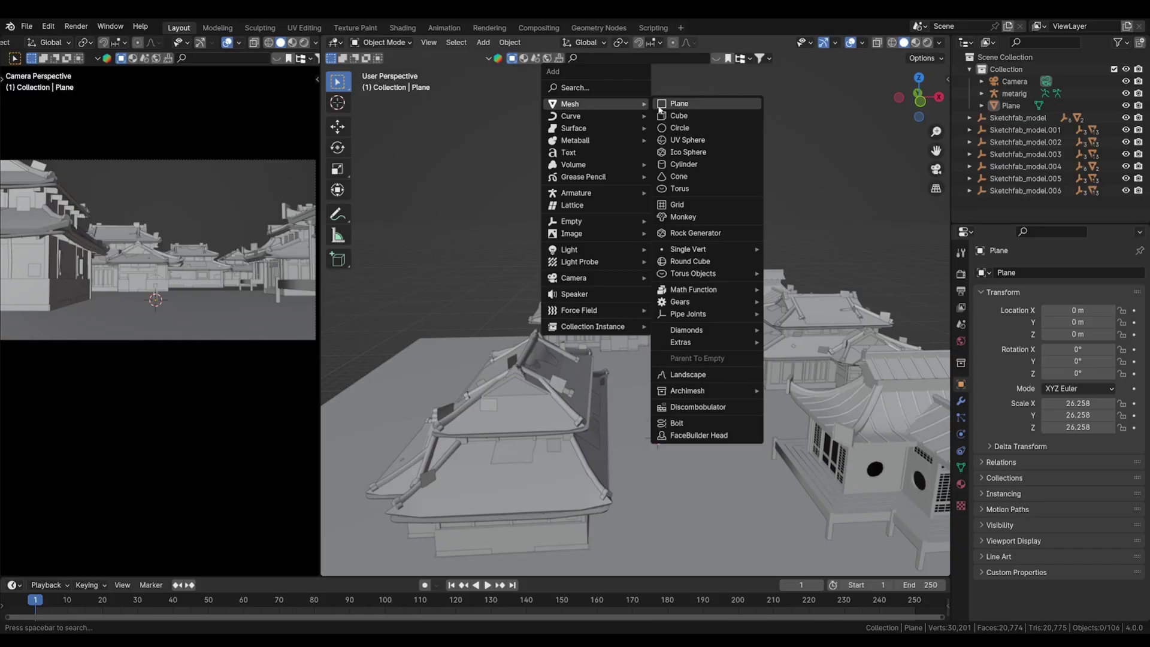
{"action": "left_click", "coordinate": [671, 116]}
{"action": "key", "text": "g"}
{"action": "key", "text": "shift+z"}
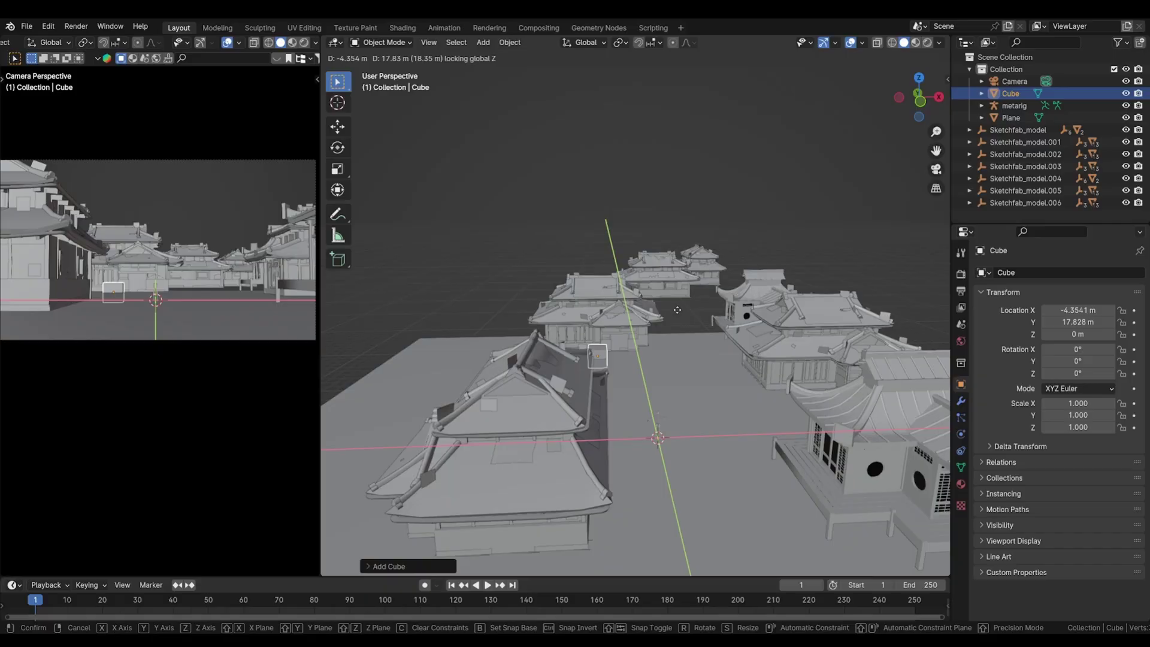
{"action": "left_click", "coordinate": [676, 319]}
Step: Move the cube in front of the house to about X -5.6 m, Y 18.1 m and raise it to about Z 0.82 m
{"action": "middle_click_drag", "start_coordinate": [676, 319], "coordinate": [819, 367]}
{"action": "middle_click_drag", "start_coordinate": [694, 359], "coordinate": [703, 361]}
{"action": "key", "text": "g"}
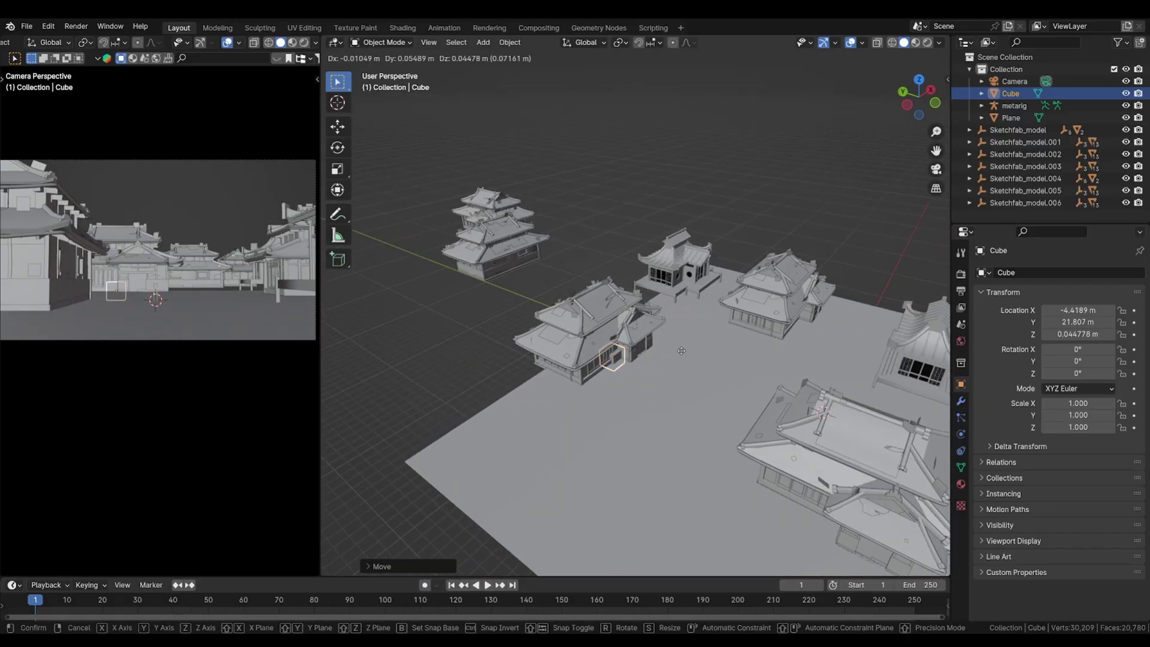
{"action": "key", "text": "shift+z"}
{"action": "left_click", "coordinate": [720, 377]}
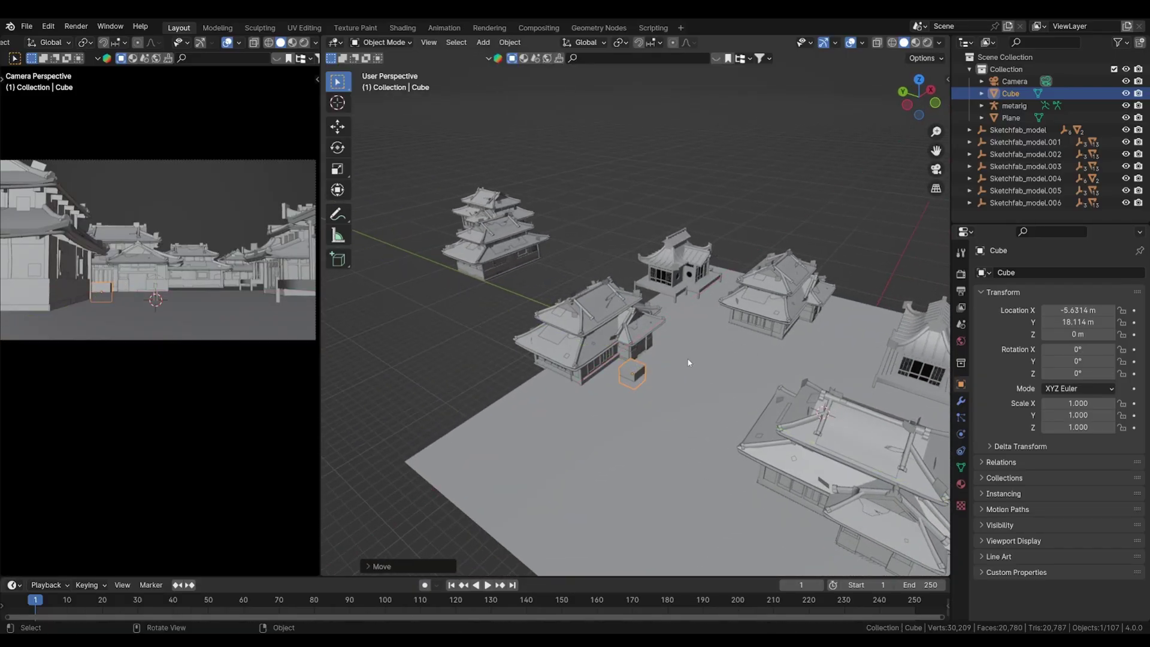
{"action": "key", "text": "KP_Decimal"}
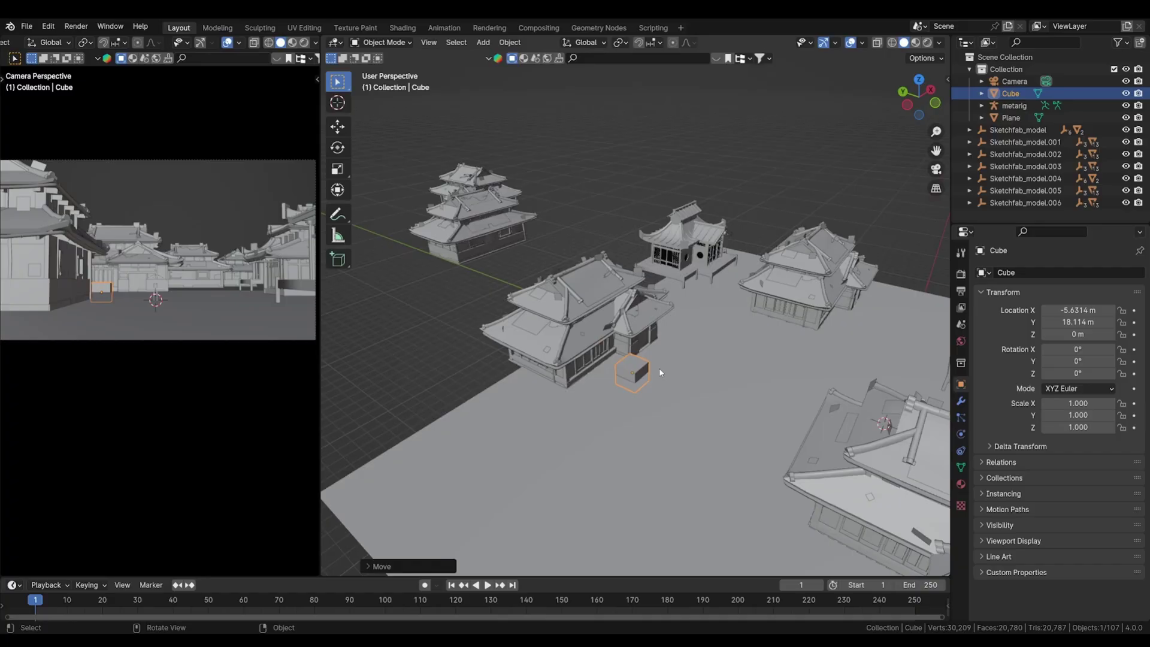
{"action": "scroll", "coordinate": [656, 369], "scroll_direction": "down", "scroll_amount": 9}
{"action": "key", "text": "g"}
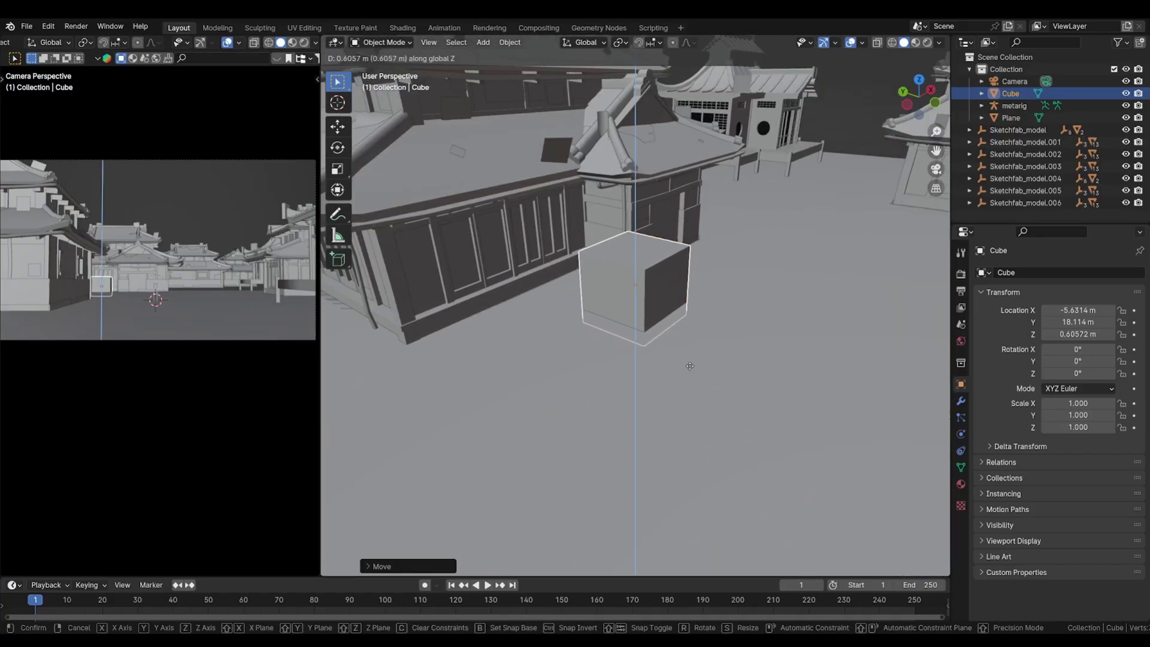
{"action": "left_click", "coordinate": [692, 363]}
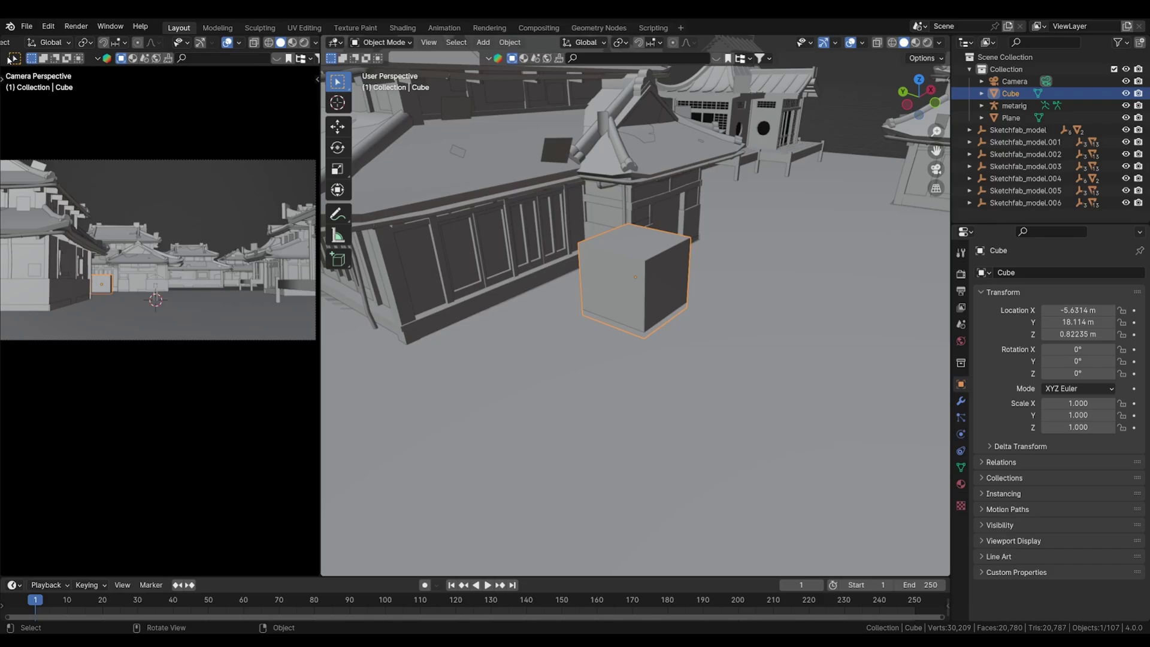
Step: Shift the camera frame to the upper part of the camera viewport and turn off that viewport's overlays
{"action": "right_click_drag", "start_coordinate": [120, 274], "coordinate": [146, 269], "text": "shift"}
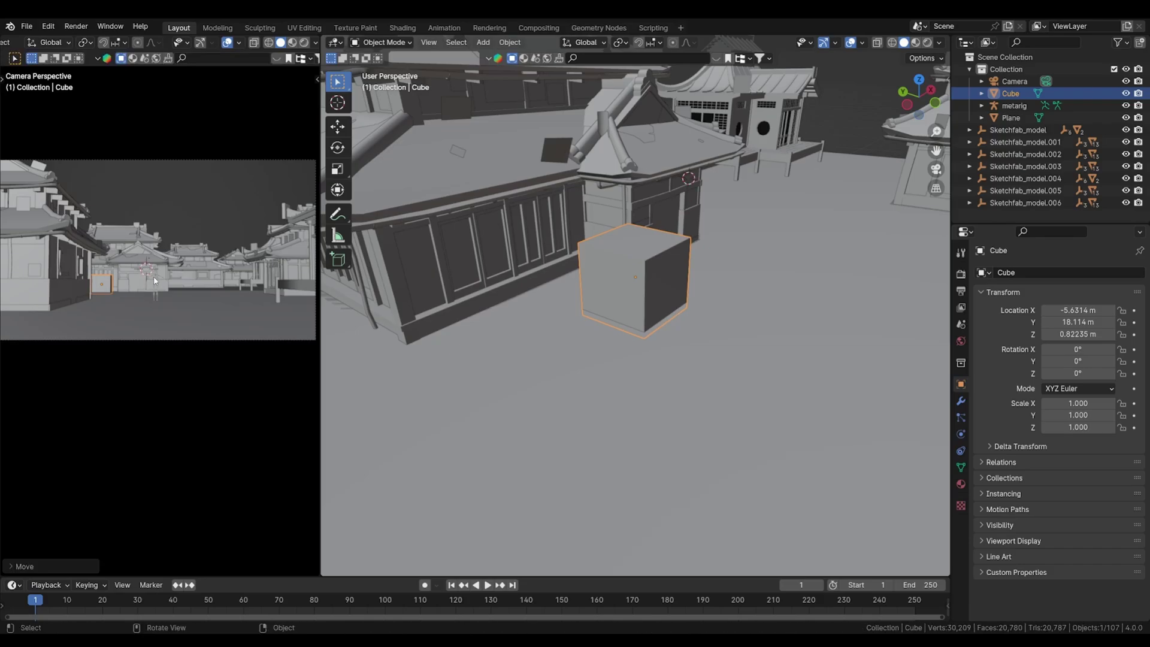
{"action": "middle_click_drag", "start_coordinate": [218, 234], "coordinate": [218, 125], "text": "shift"}
{"action": "left_click", "coordinate": [227, 42]}
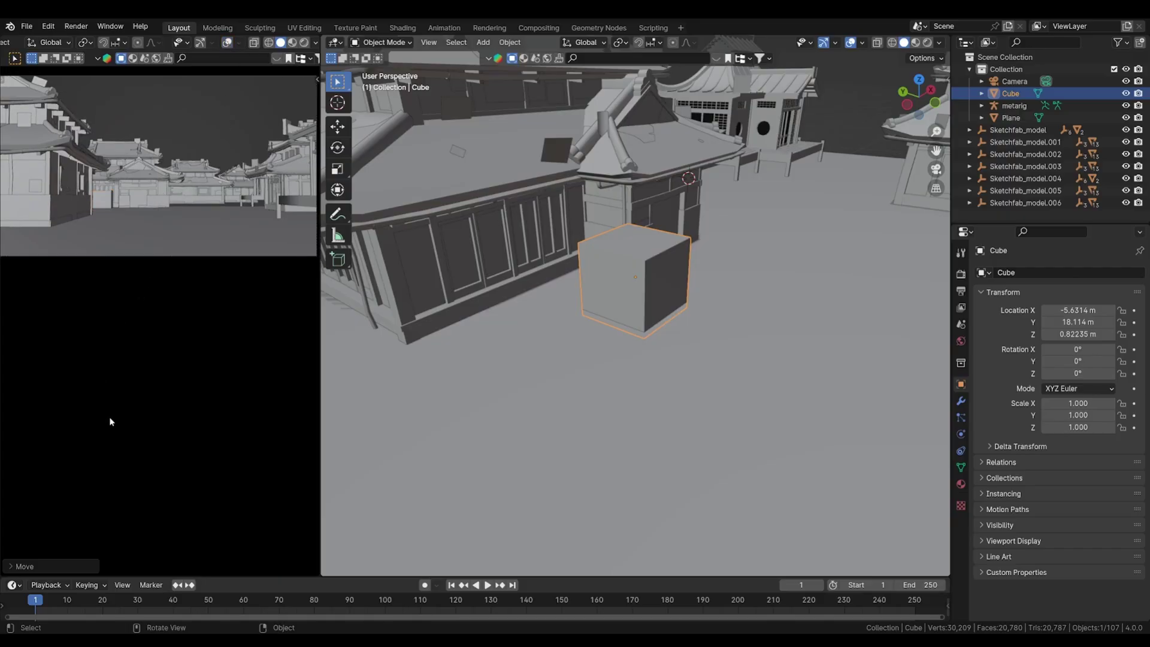
Step: Split the camera viewport into two stacked areas and fit the camera frame to the lower one
{"action": "scroll", "coordinate": [72, 42], "scroll_direction": "up", "scroll_amount": 5}
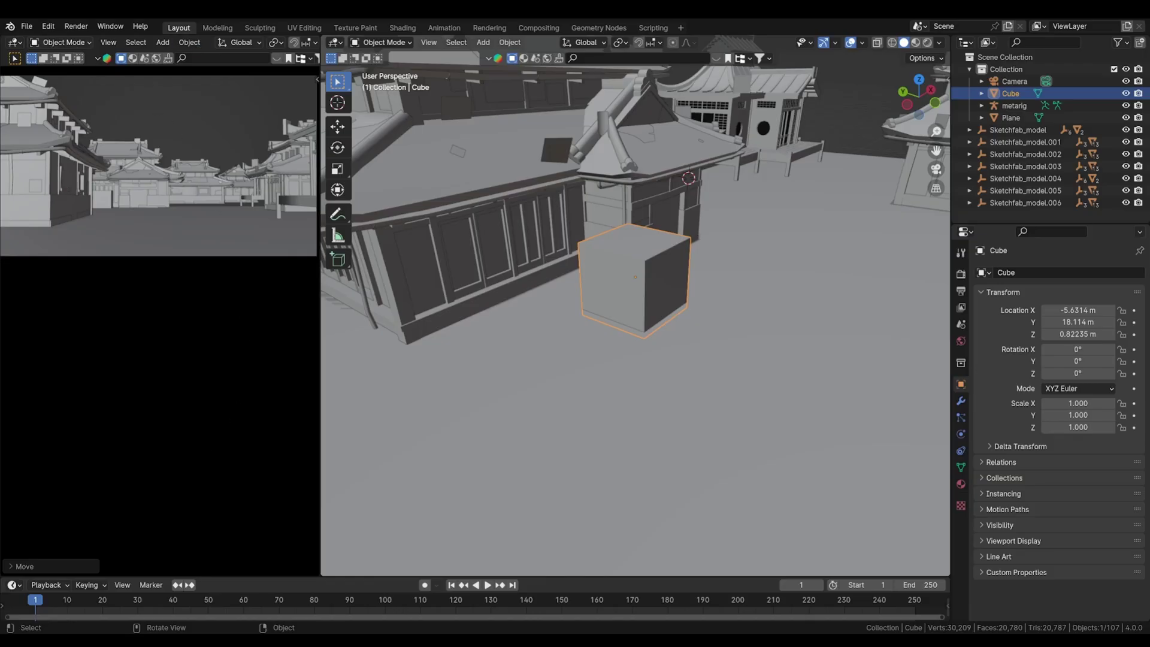
{"action": "left_click_drag", "start_coordinate": [316, 37], "coordinate": [293, 384]}
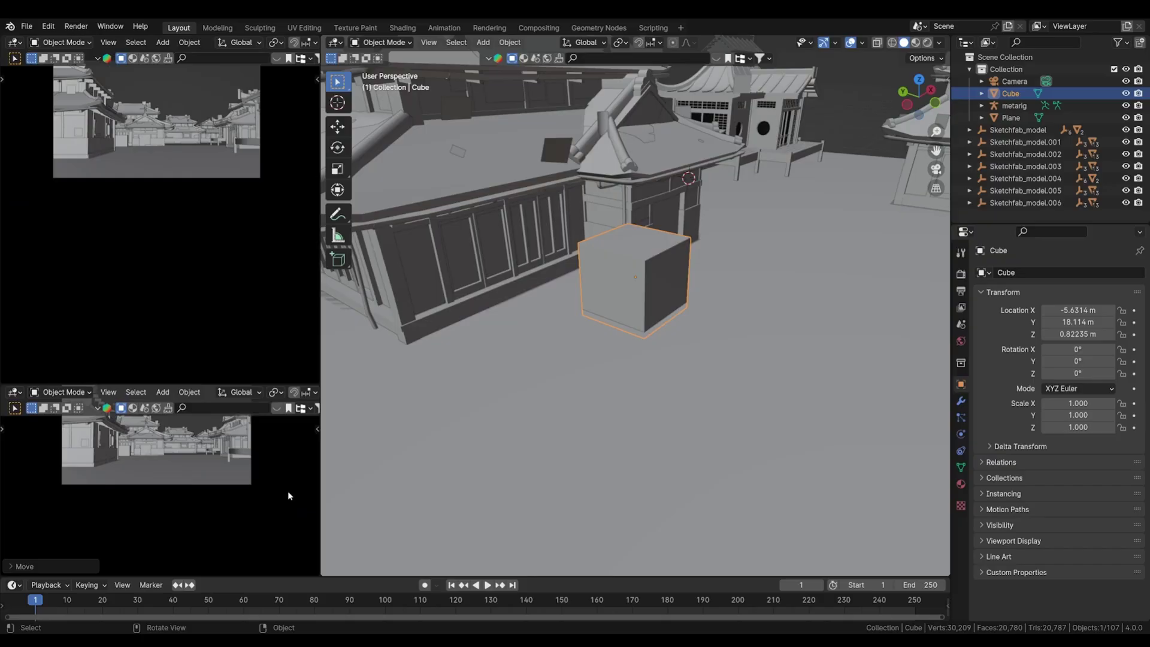
{"action": "middle_click_drag", "start_coordinate": [206, 472], "coordinate": [217, 526], "text": "shift"}
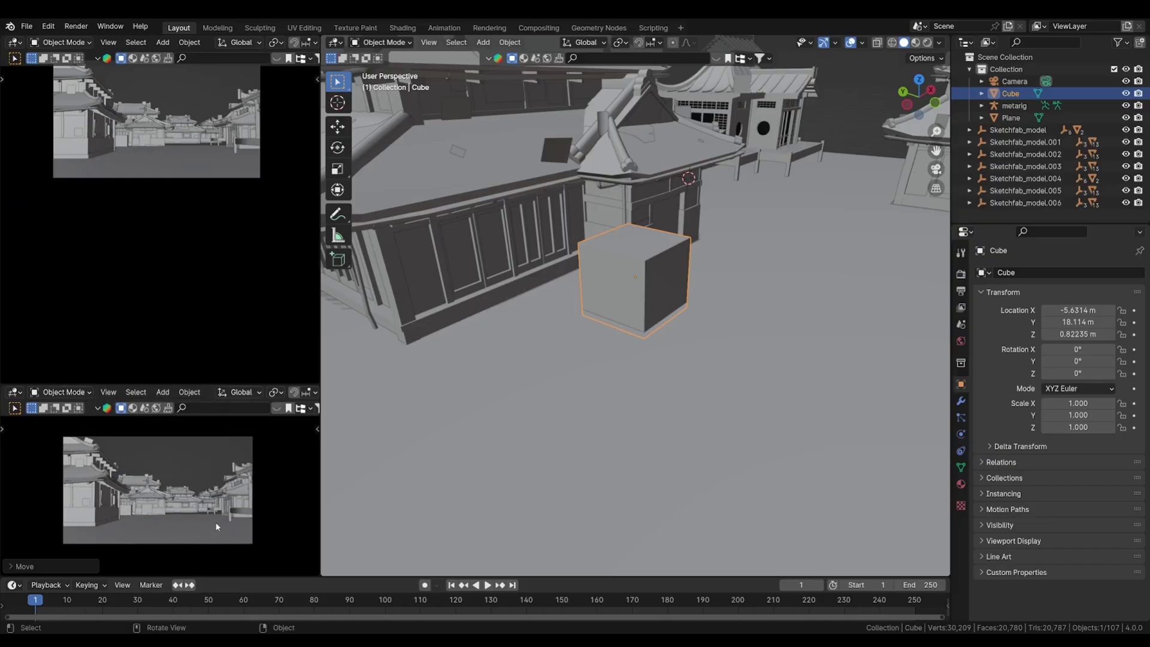
{"action": "scroll", "coordinate": [217, 520], "scroll_direction": "up", "scroll_amount": 3}
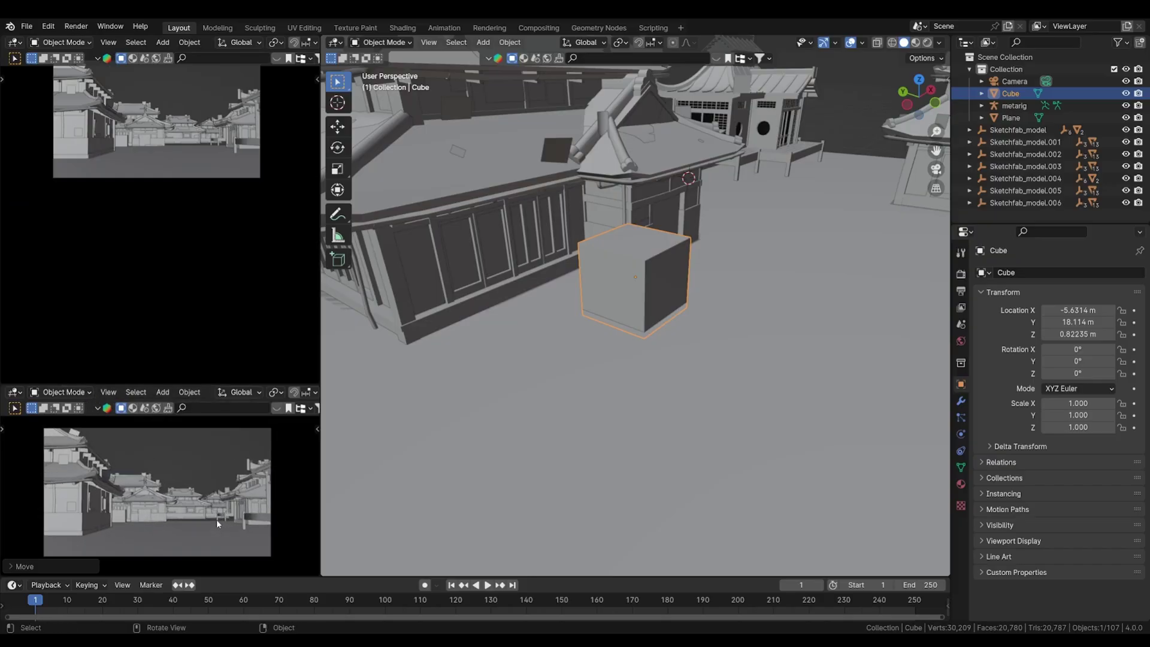
Step: Change the upper of the two stacked areas to an Asset Browser
{"action": "left_click", "coordinate": [14, 42]}
{"action": "left_click", "coordinate": [400, 106]}
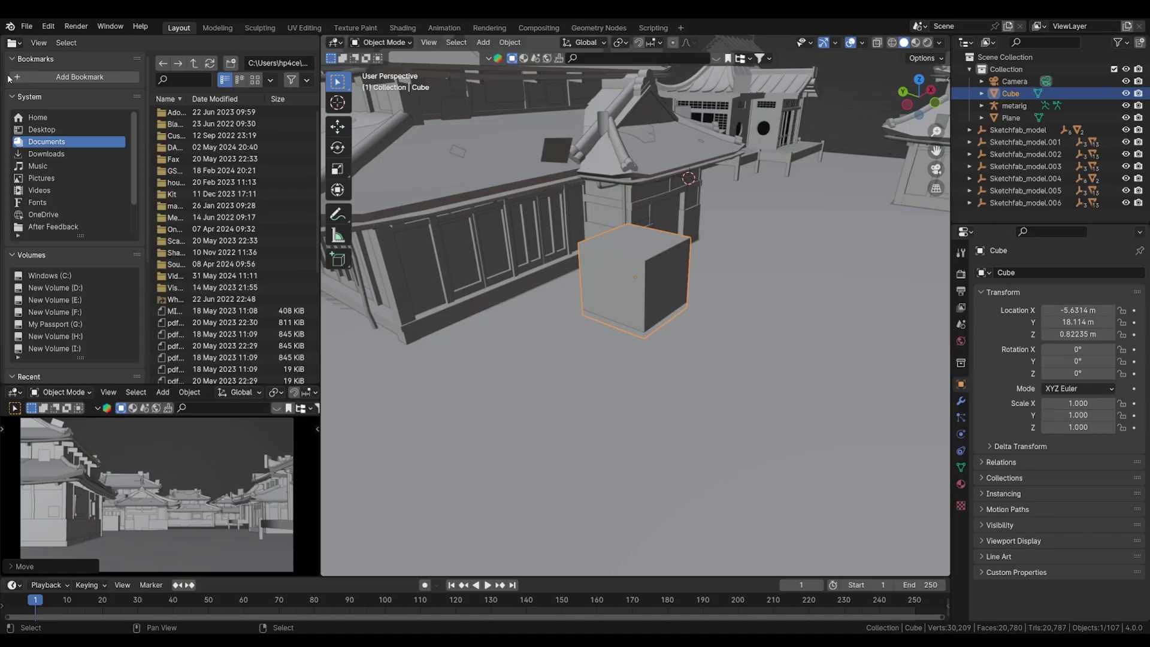
{"action": "left_click", "coordinate": [14, 42]}
{"action": "left_click", "coordinate": [406, 114]}
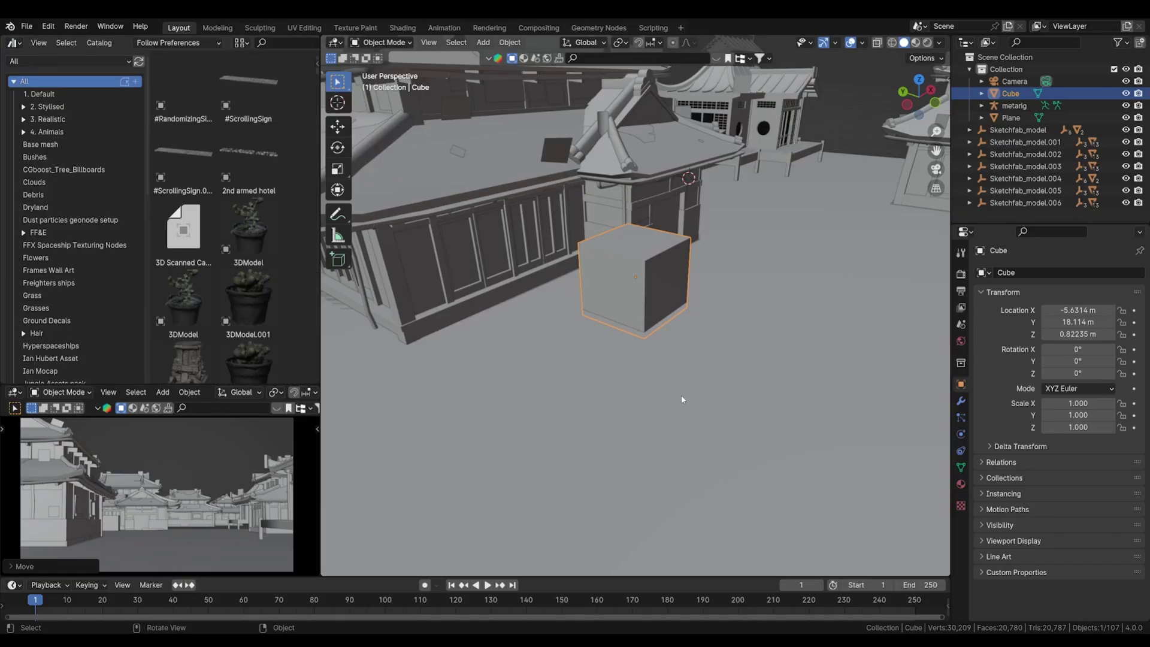
{"action": "middle_click_drag", "start_coordinate": [673, 380], "coordinate": [680, 384], "text": "shift"}
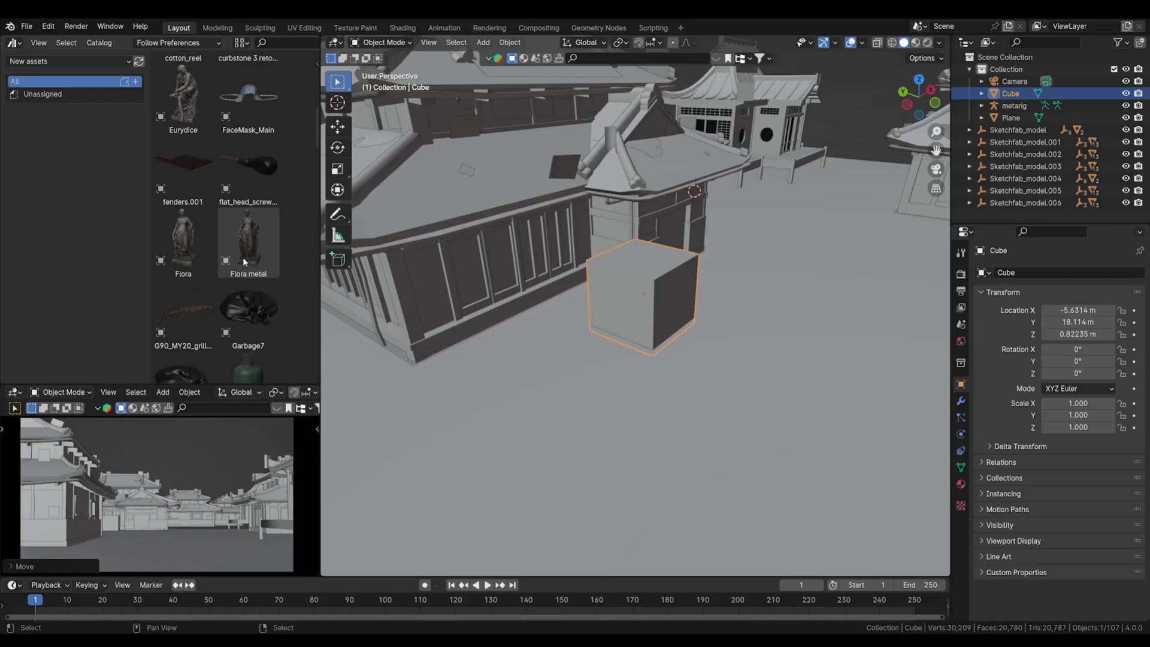
Step: Look through the kb3d_neocity library and the full asset collection for suitable village props
{"action": "left_click", "coordinate": [69, 61]}
{"action": "left_click", "coordinate": [287, 297]}
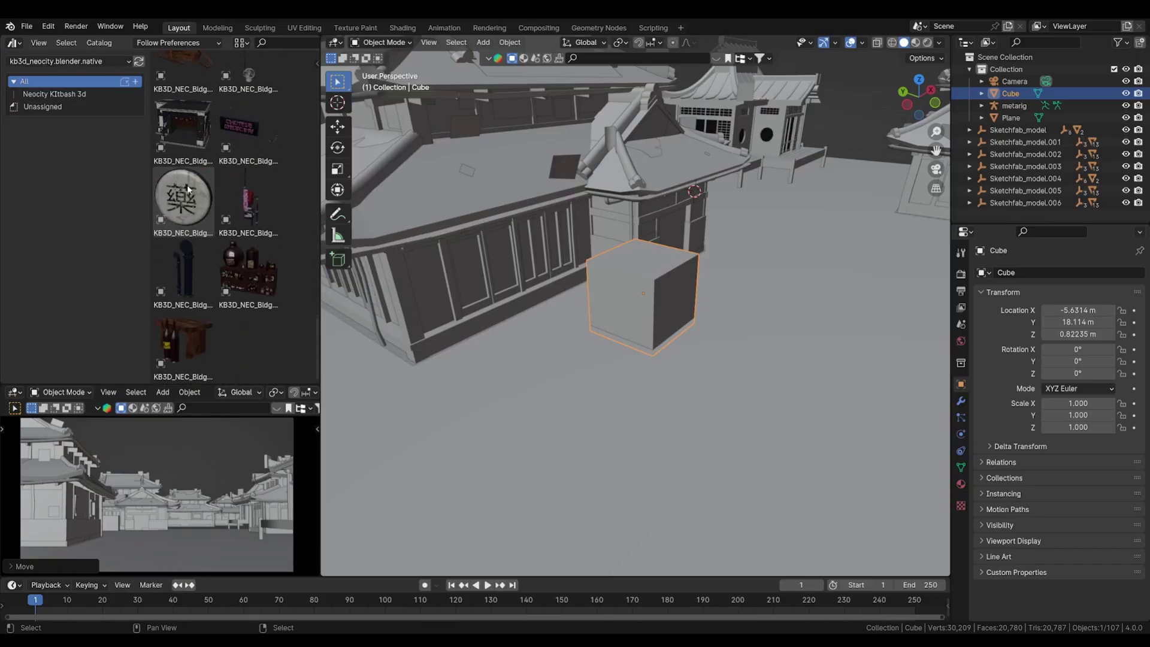
{"action": "left_click", "coordinate": [69, 61]}
{"action": "left_click", "coordinate": [82, 92]}
{"action": "scroll", "coordinate": [256, 277], "scroll_direction": "down", "scroll_amount": 20}
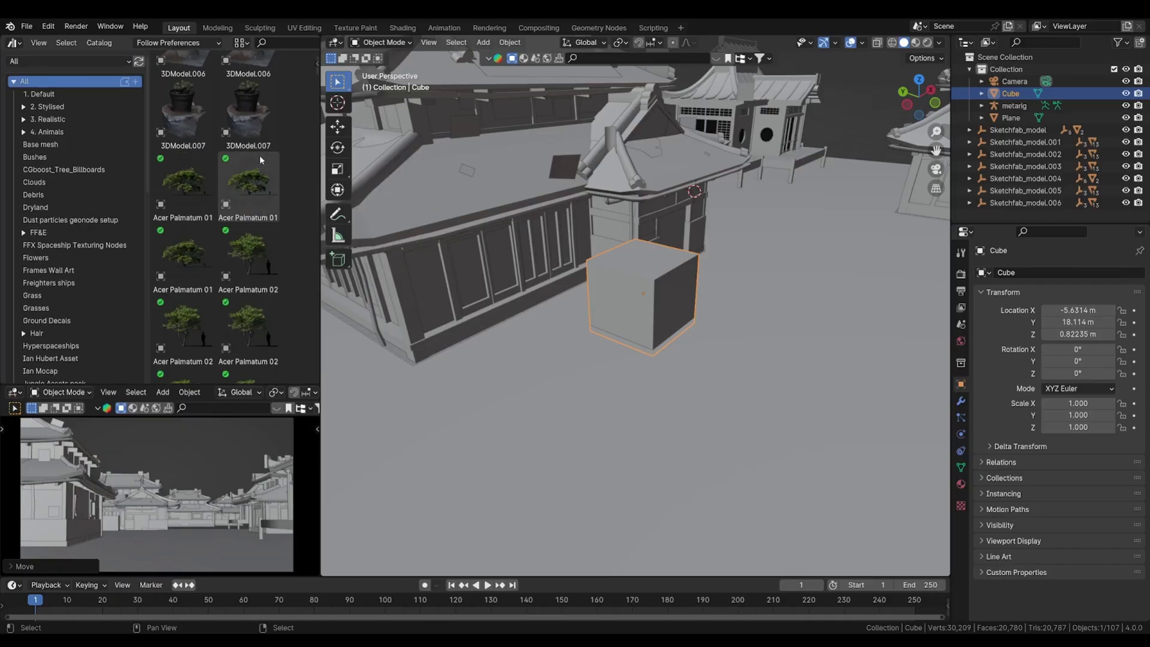
{"action": "scroll", "coordinate": [257, 276], "scroll_direction": "down", "scroll_amount": 20}
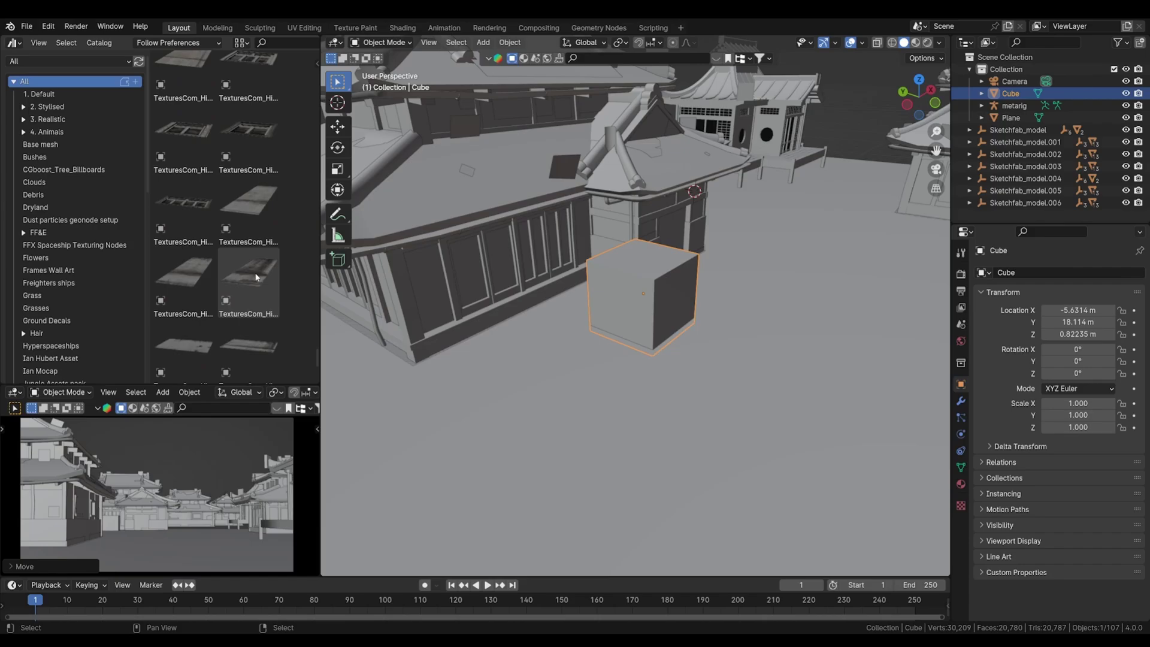
{"action": "scroll", "coordinate": [236, 250], "scroll_direction": "up", "scroll_amount": 15}
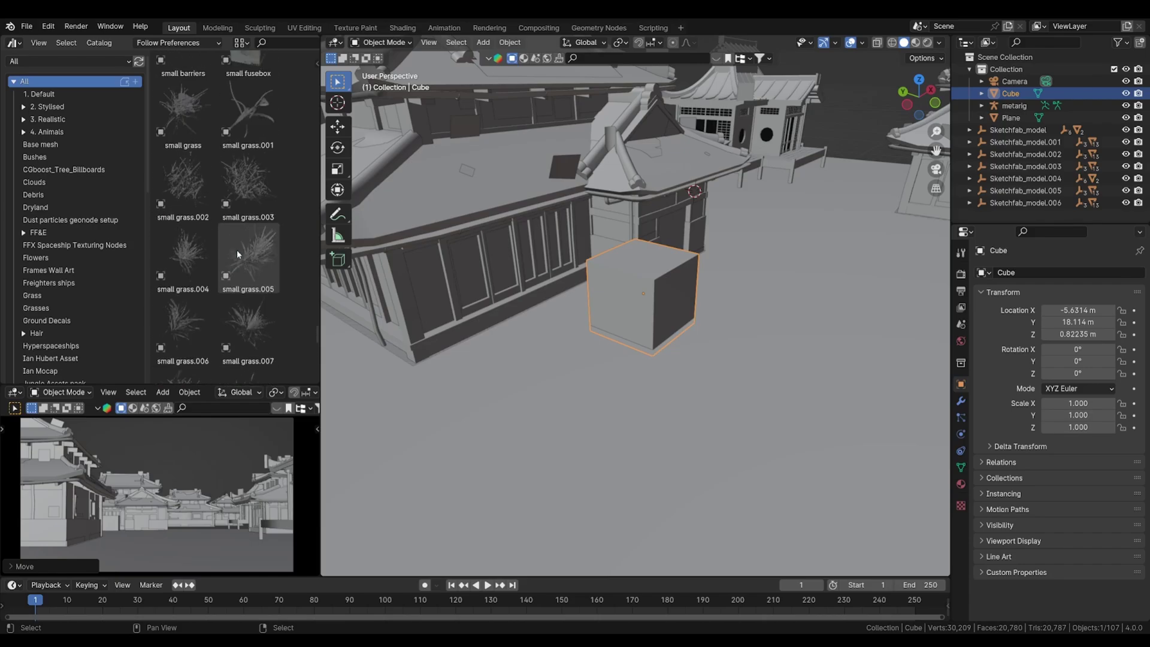
{"action": "scroll", "coordinate": [236, 250], "scroll_direction": "up", "scroll_amount": 12}
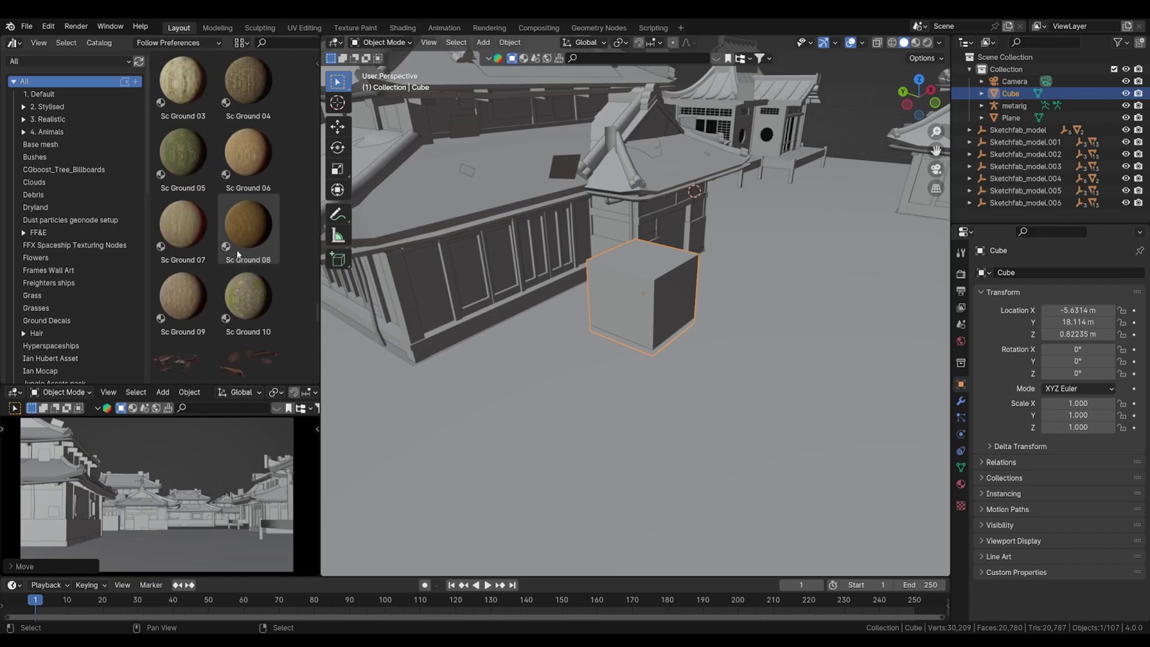
{"action": "scroll", "coordinate": [236, 250], "scroll_direction": "up", "scroll_amount": 12}
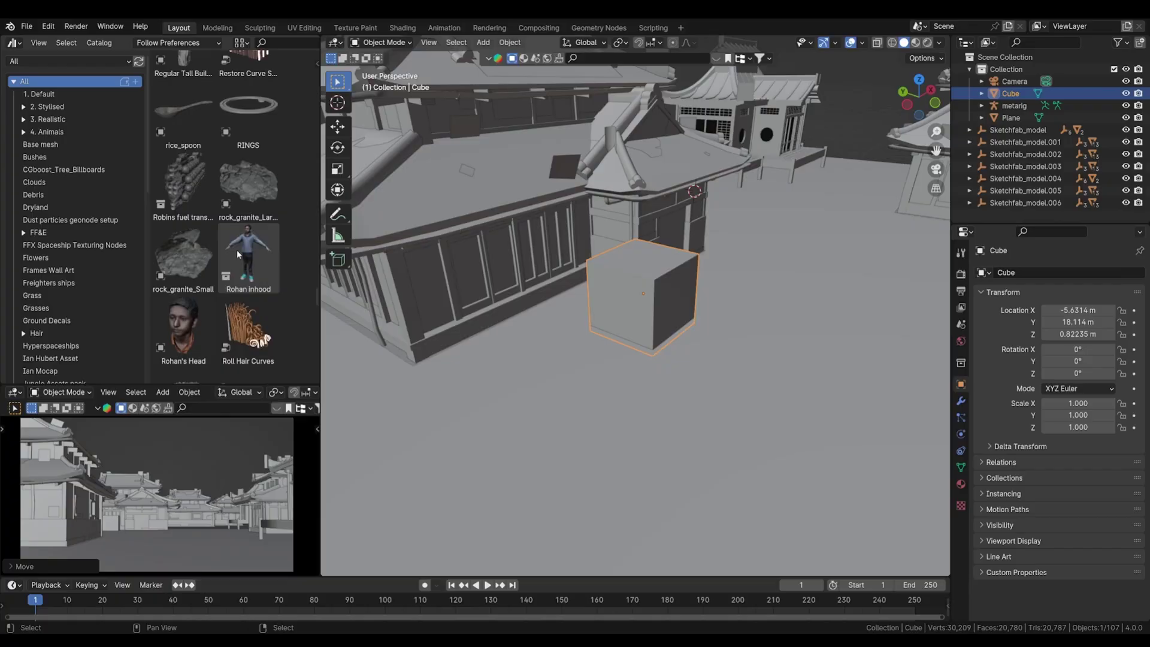
{"action": "scroll", "coordinate": [264, 211], "scroll_direction": "down", "scroll_amount": 4}
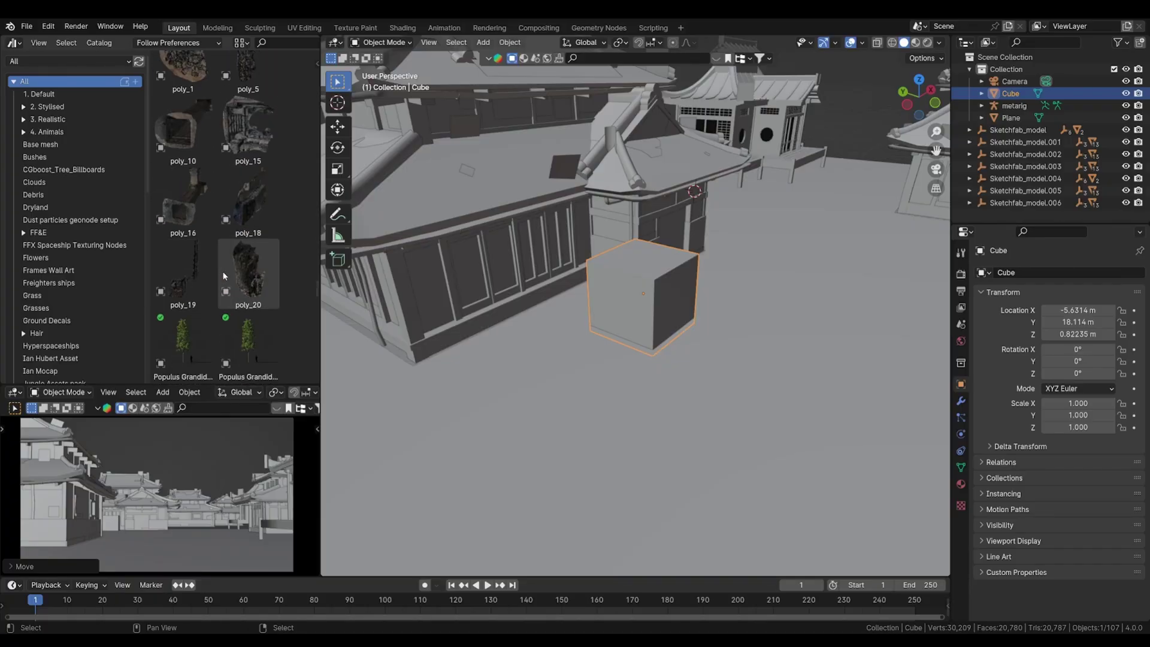
Step: Try a poly asset in the scene, delete it together with the cube, and show the Jungle Assets pack catalog
{"action": "left_click_drag", "start_coordinate": [193, 273], "coordinate": [670, 408]}
{"action": "key", "text": "z"}
{"action": "middle_click_drag", "start_coordinate": [596, 404], "coordinate": [609, 396]}
{"action": "key", "text": "Delete"}
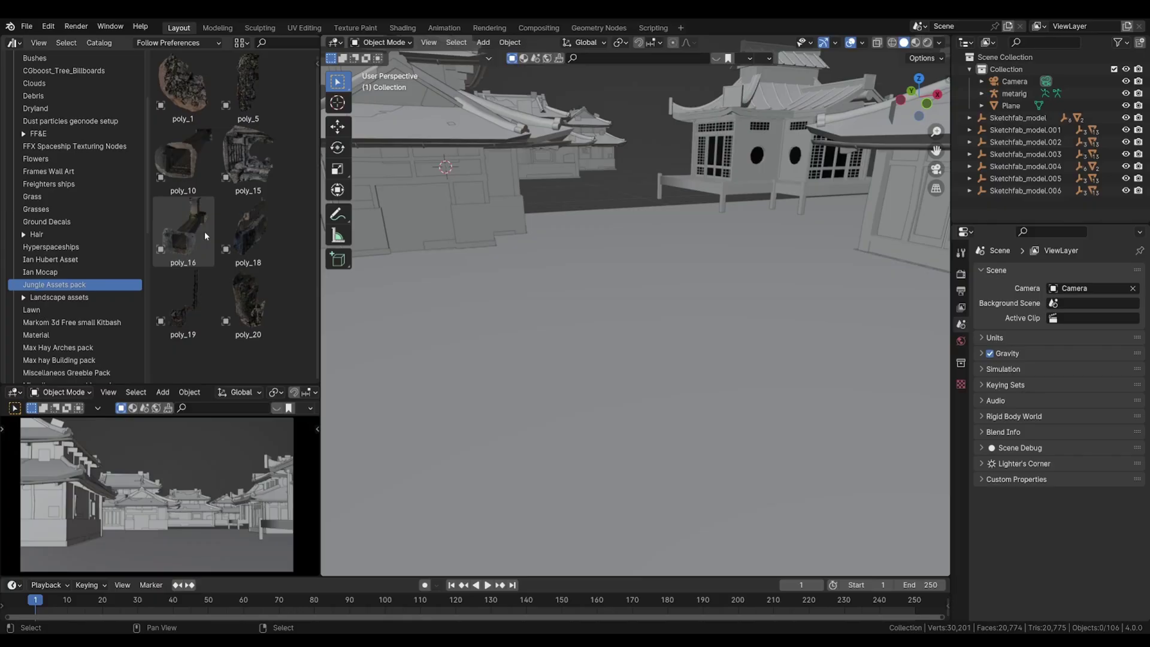
Step: Place the poly_10 pillar beside the house at about X 1.34 m, Y 16.97 m and switch the main viewport to Material Preview
{"action": "left_click_drag", "start_coordinate": [182, 159], "coordinate": [549, 264]}
{"action": "key", "text": "z"}
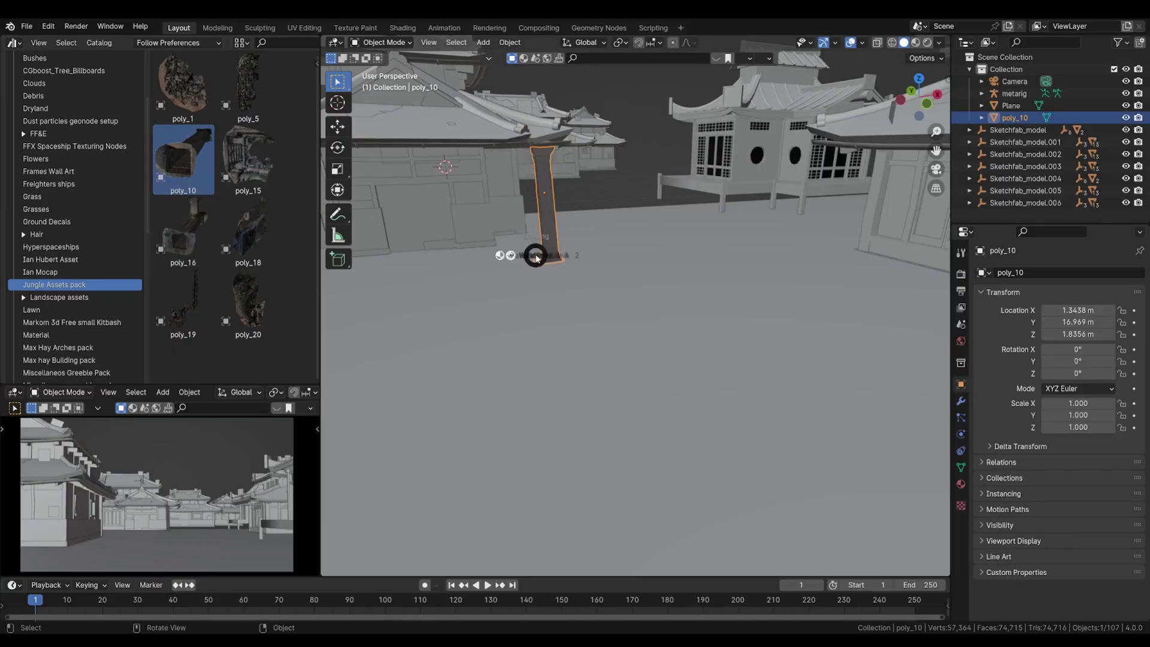
{"action": "left_click", "coordinate": [542, 329]}
{"action": "middle_click_drag", "start_coordinate": [587, 327], "coordinate": [664, 343], "text": "shift"}
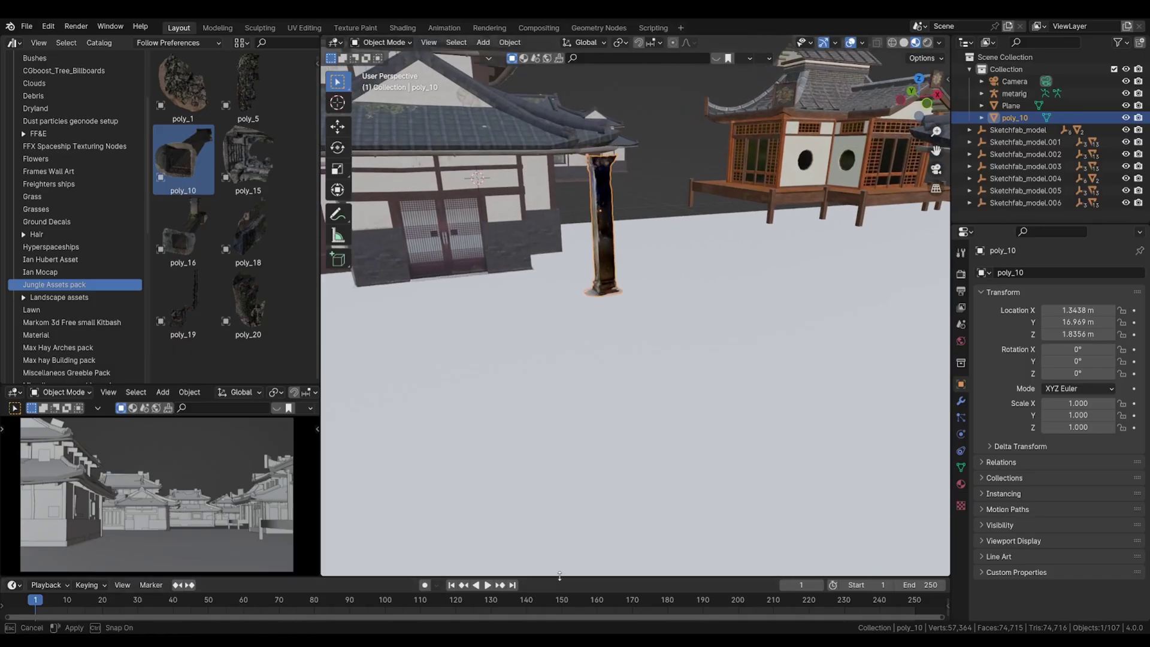
Step: Enlarge the timeline area and change it to a Shader Editor
{"action": "left_click_drag", "start_coordinate": [558, 577], "coordinate": [323, 400]}
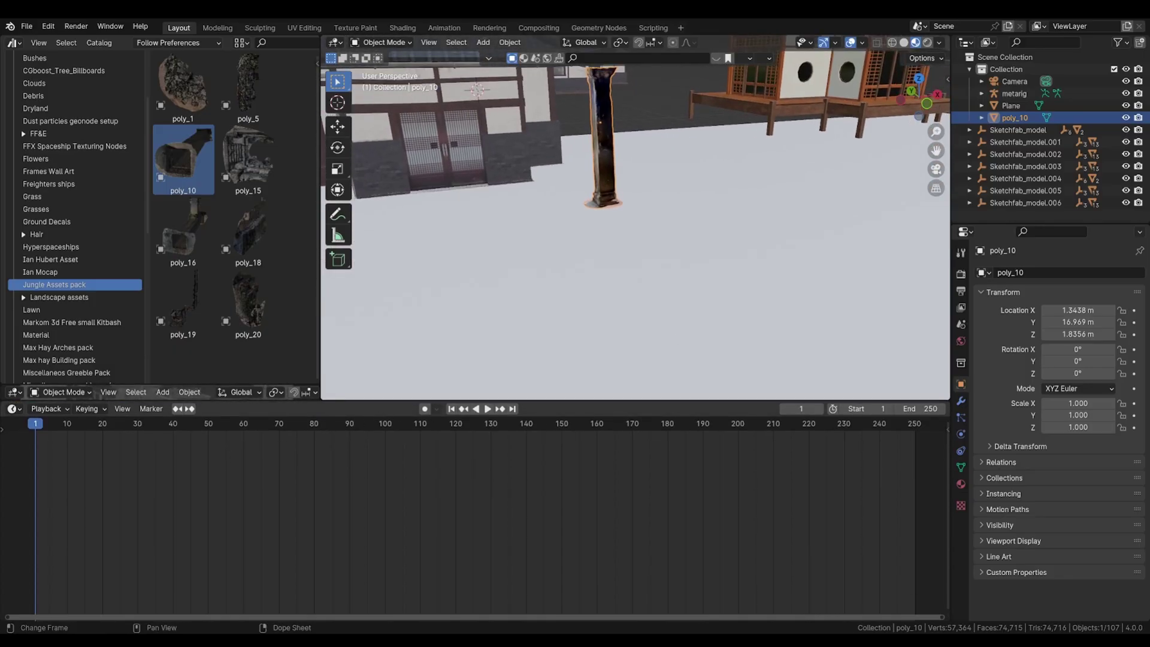
{"action": "left_click", "coordinate": [13, 409]}
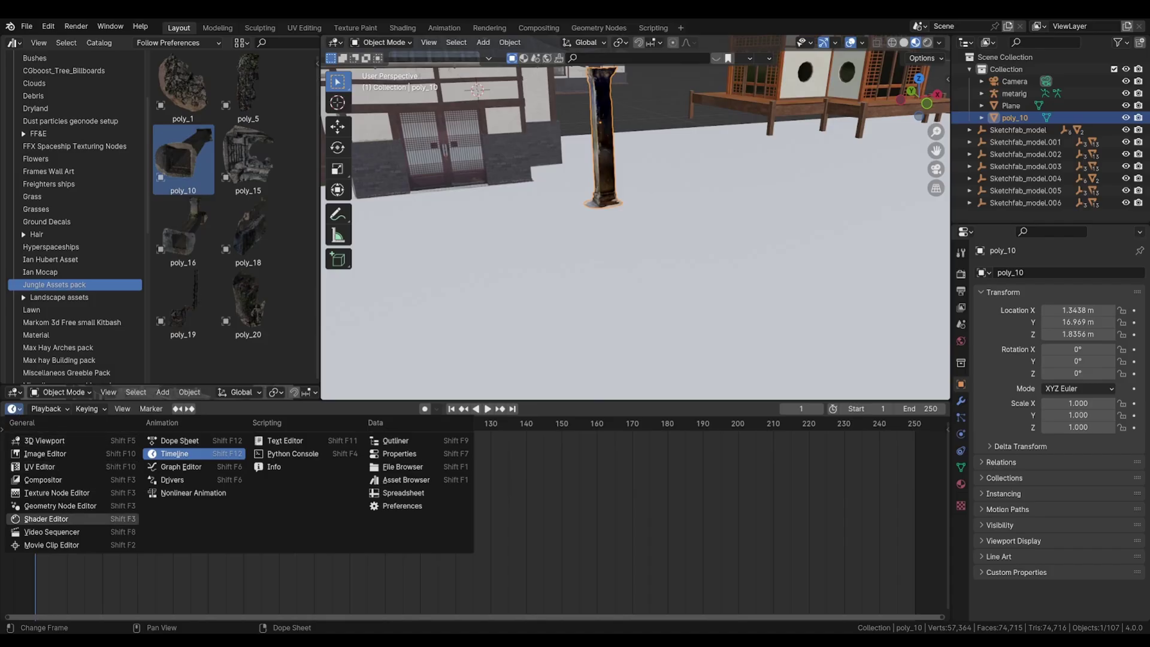
{"action": "left_click", "coordinate": [46, 519]}
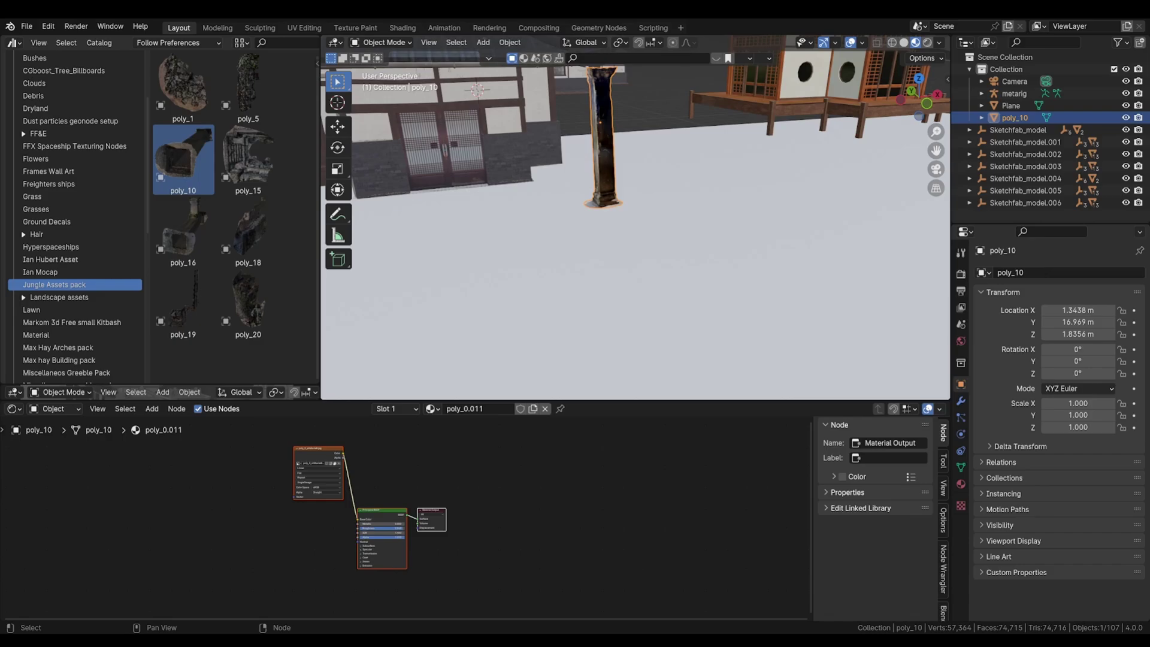
Step: Move the pillar material's Image Texture node level with the Principled BSDF, leaving a gap between the two
{"action": "middle_click_drag", "start_coordinate": [426, 513], "coordinate": [616, 508]}
{"action": "scroll", "coordinate": [616, 508], "scroll_direction": "up", "scroll_amount": 3}
{"action": "left_click", "coordinate": [576, 473]}
{"action": "left_click_drag", "start_coordinate": [544, 430], "coordinate": [490, 489]}
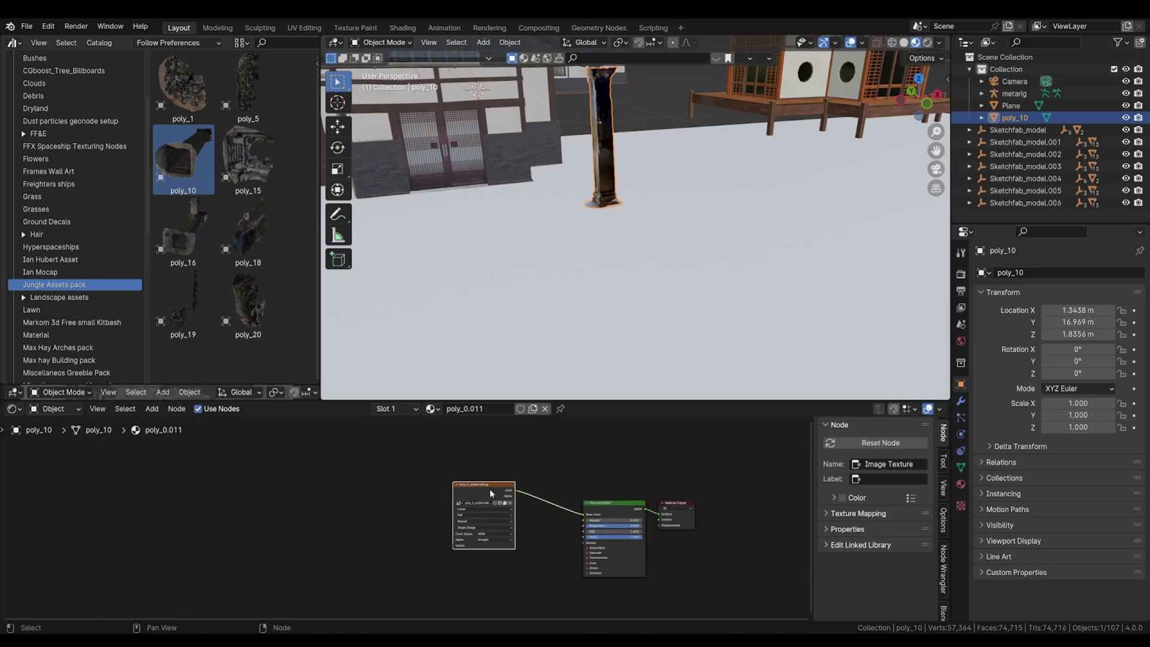
{"action": "scroll", "coordinate": [593, 513], "scroll_direction": "up", "scroll_amount": 1}
{"action": "middle_click_drag", "start_coordinate": [503, 446], "coordinate": [490, 437]}
{"action": "left_click_drag", "start_coordinate": [486, 471], "coordinate": [483, 500]}
{"action": "middle_click_drag", "start_coordinate": [580, 501], "coordinate": [502, 460]}
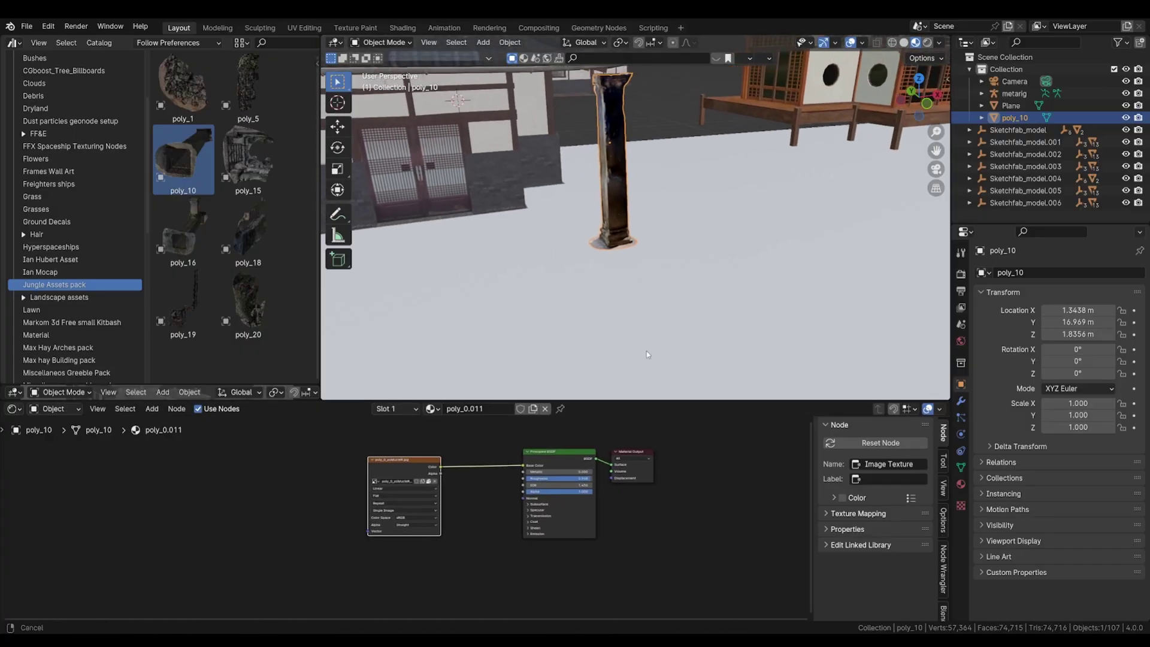
Step: Insert a Hue/Saturation/Value node between the Image Texture and the Principled BSDF base color
{"action": "key", "text": "shift+a"}
{"action": "type", "text": "hue"}
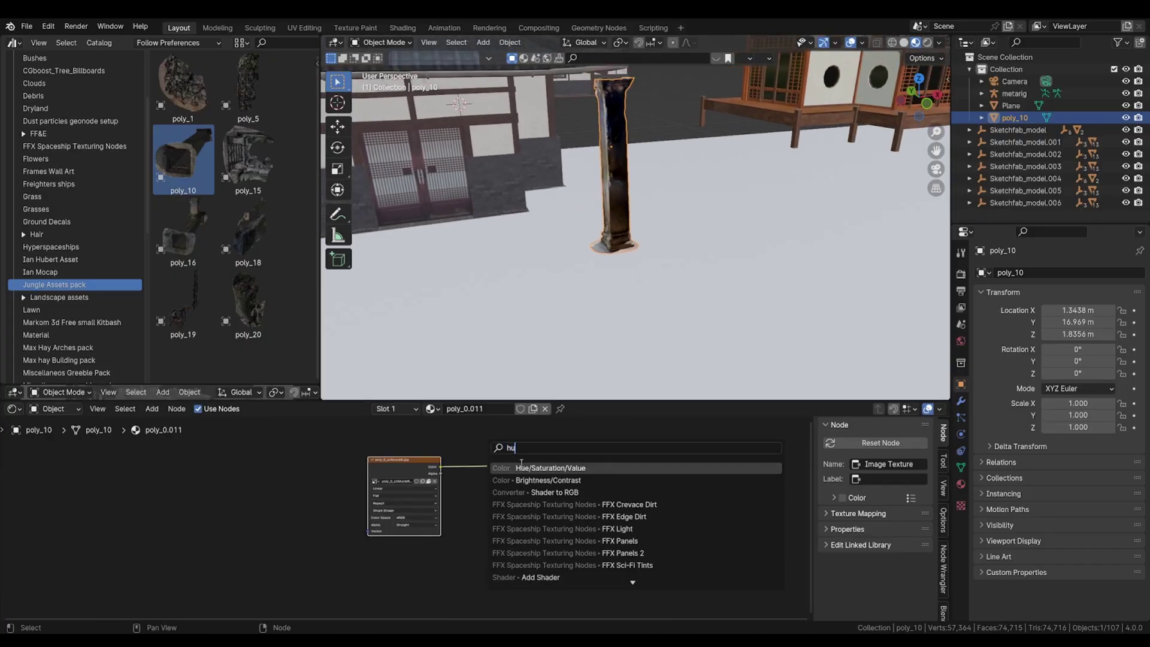
{"action": "key", "text": "Return"}
{"action": "left_click", "coordinate": [492, 453]}
{"action": "scroll", "coordinate": [527, 461], "scroll_direction": "up", "scroll_amount": 2}
Step: Set the Hue/Saturation/Value node's Value to 2 and Saturation to 0.5
{"action": "left_click", "coordinate": [562, 466]}
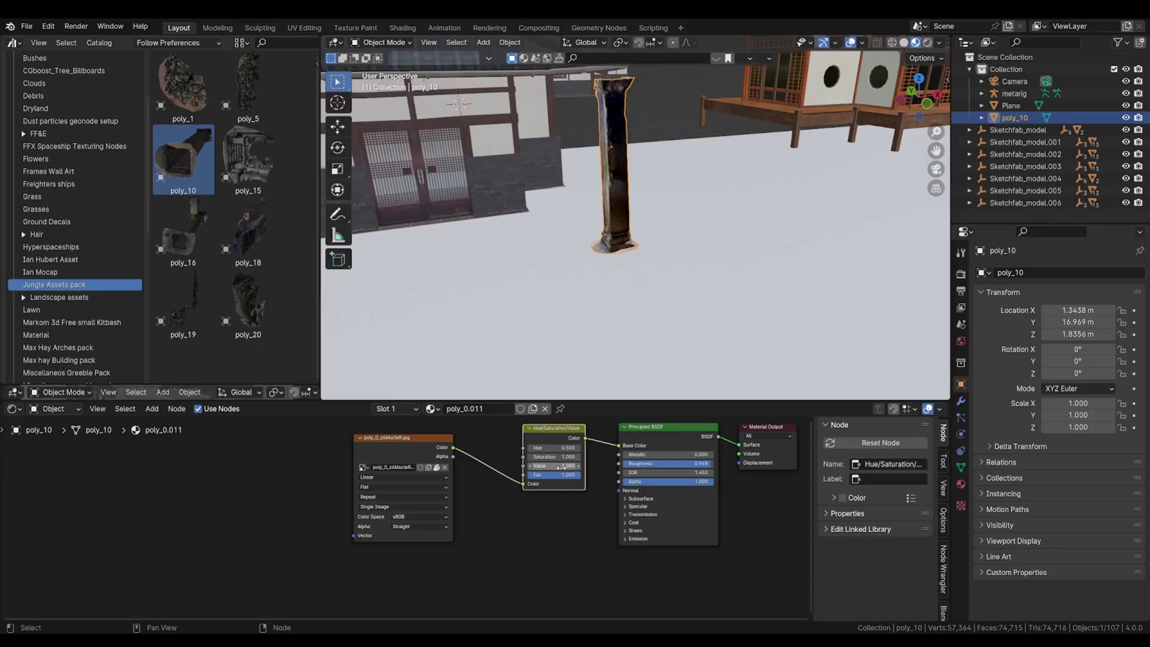
{"action": "type", "text": "2"}
{"action": "key", "text": "Return"}
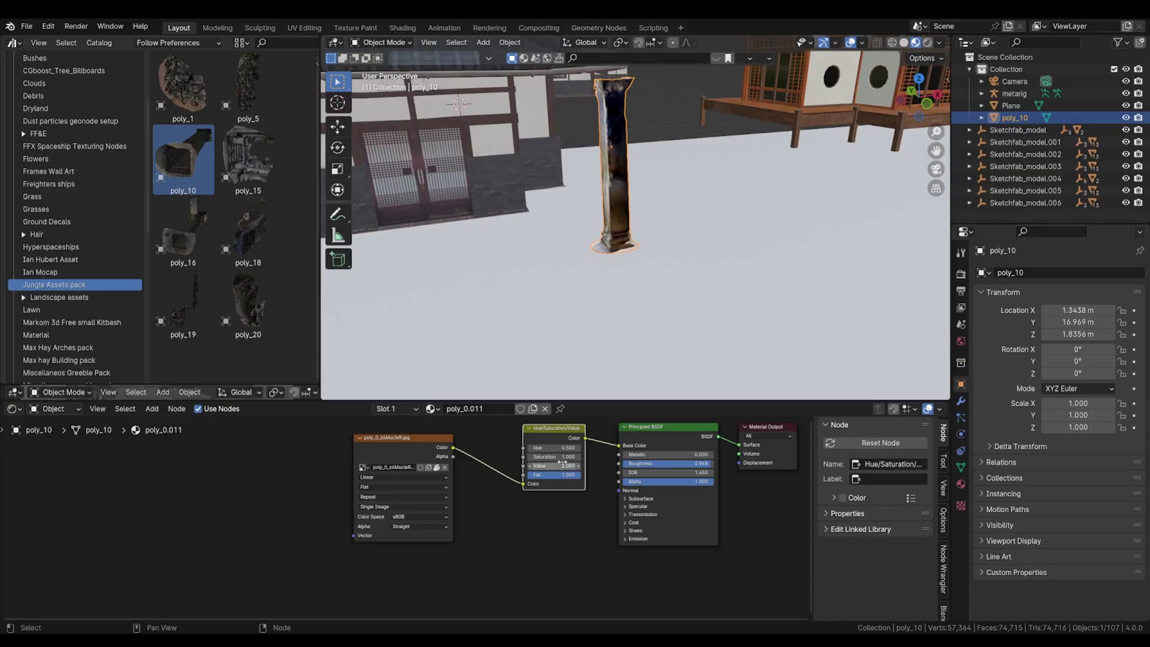
{"action": "left_click", "coordinate": [554, 457]}
{"action": "type", "text": "0.5"}
{"action": "key", "text": "Return"}
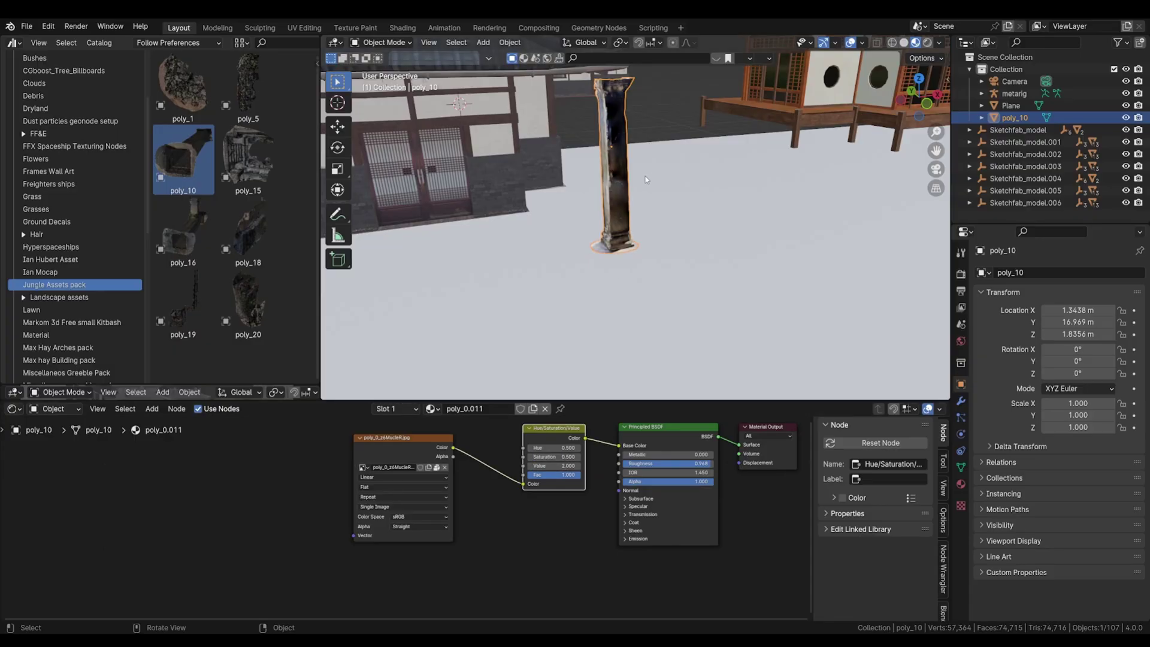
Step: Rotate the pillar 90° about the global Y axis so it lies horizontally
{"action": "key", "text": "r"}
{"action": "key", "text": "x"}
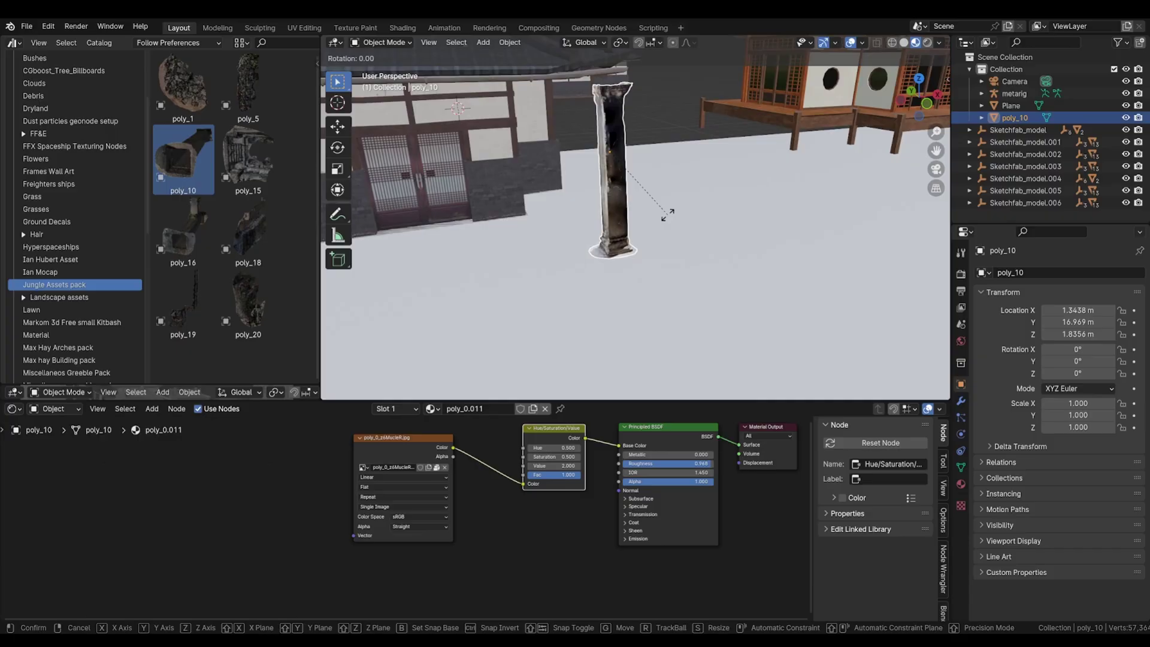
{"action": "type", "text": "y"}
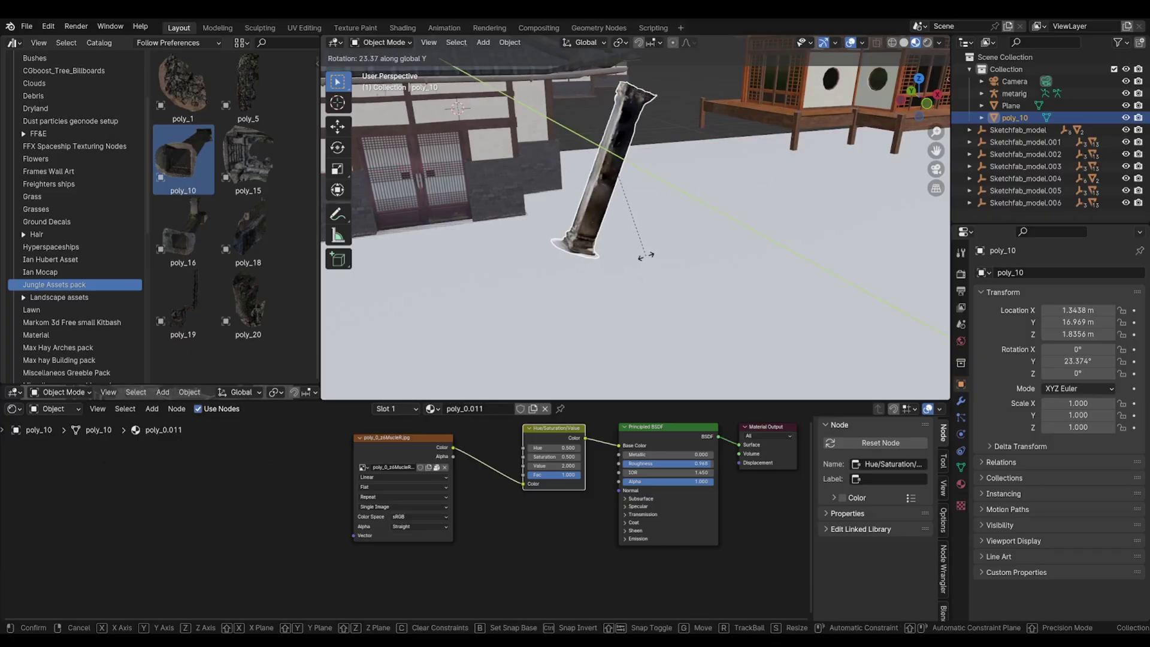
{"action": "type", "text": "90"}
{"action": "key", "text": "Return"}
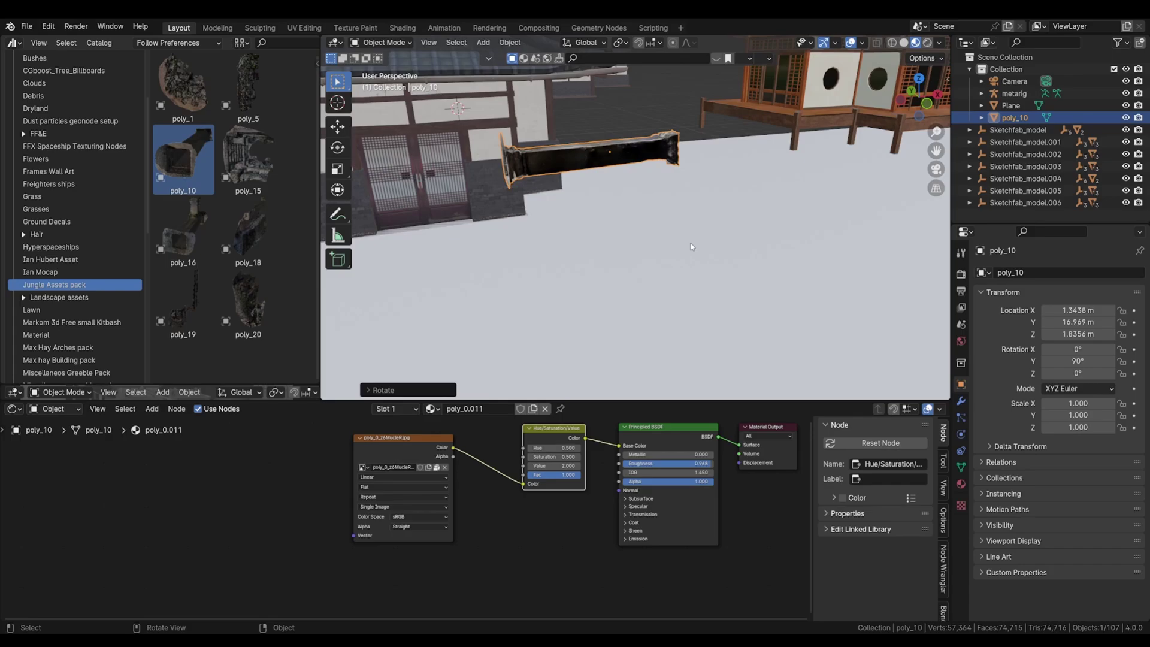
Step: Isolate the pillar in a front local view and snap the 3D cursor to it
{"action": "key", "text": "KP_Divide"}
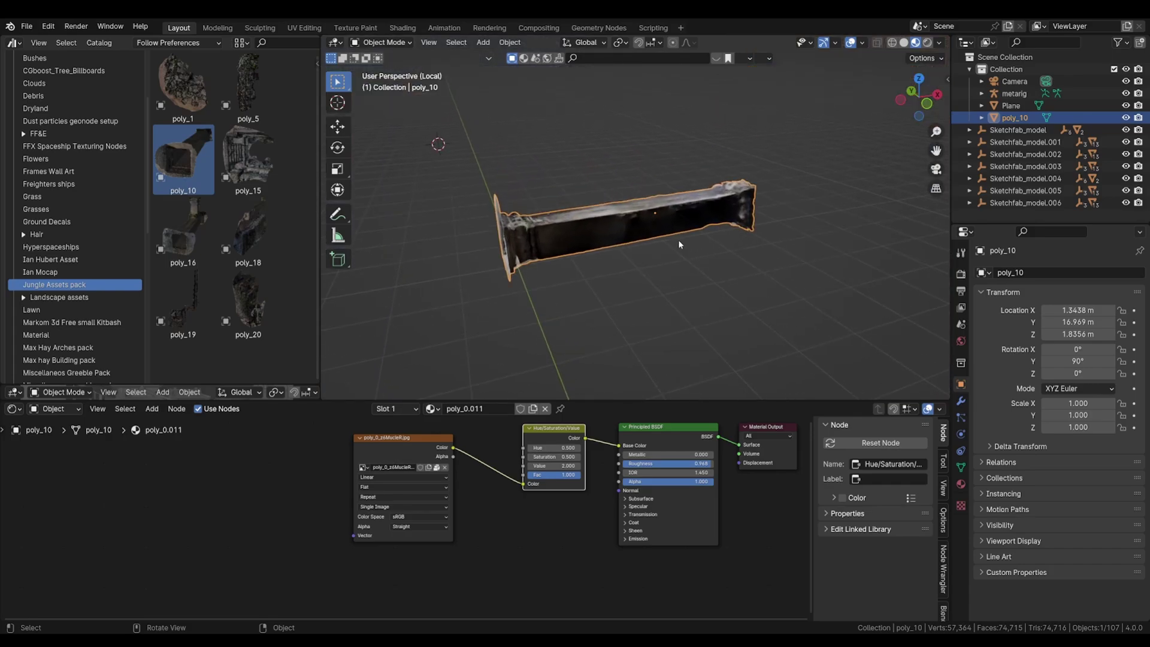
{"action": "key", "text": "KP_1"}
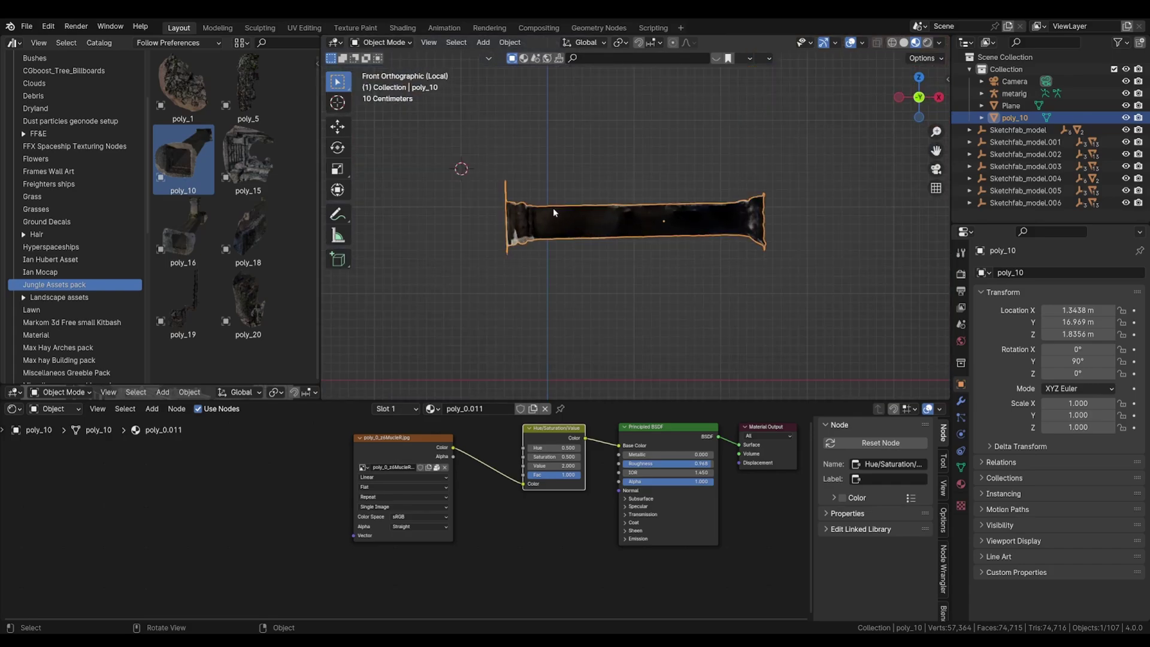
{"action": "key", "text": "shift+s"}
{"action": "left_click", "coordinate": [552, 277]}
Step: Level the pillar in the front view by rotating it about 1.3°
{"action": "key", "text": "shift+a"}
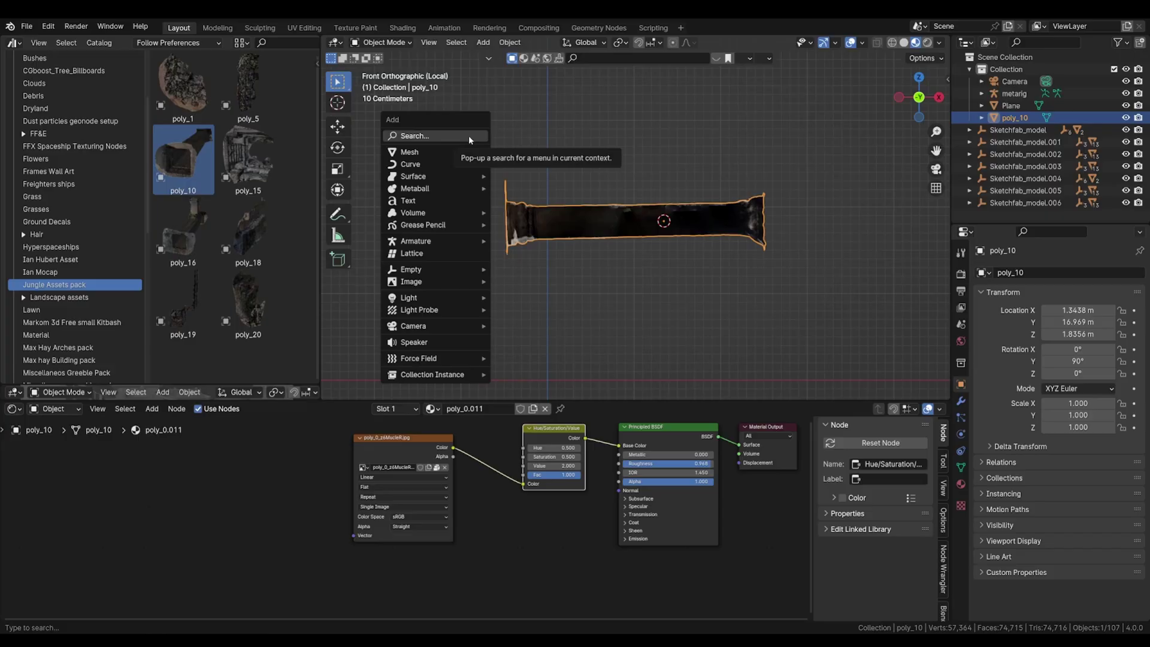
{"action": "key", "text": "r"}
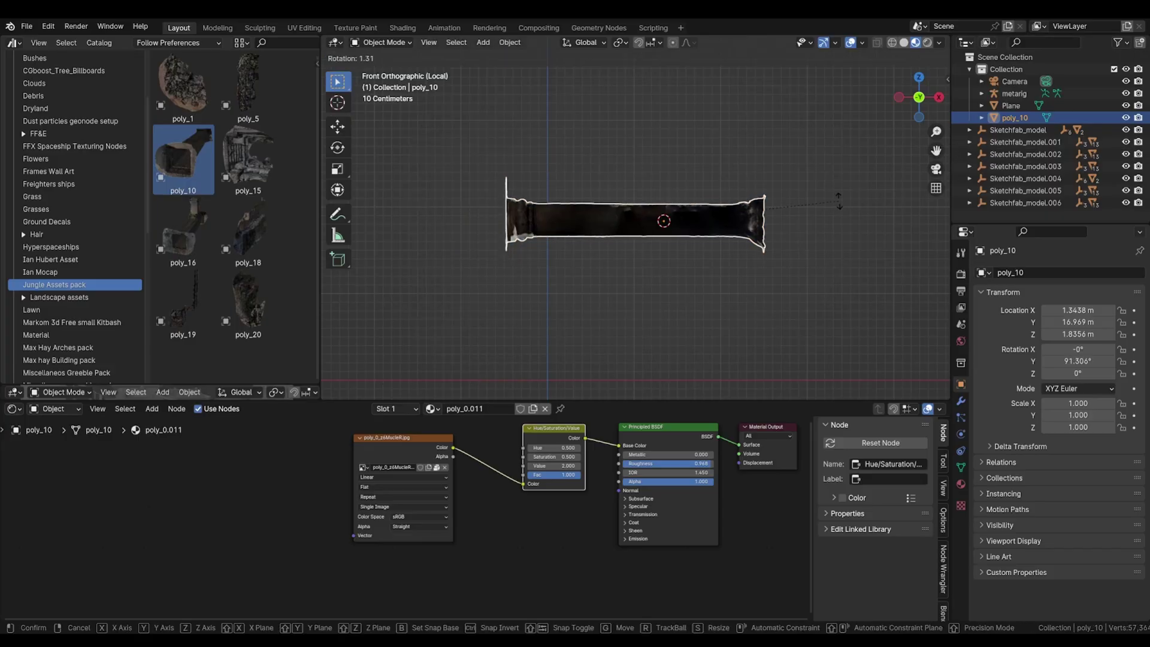
{"action": "left_click", "coordinate": [839, 201]}
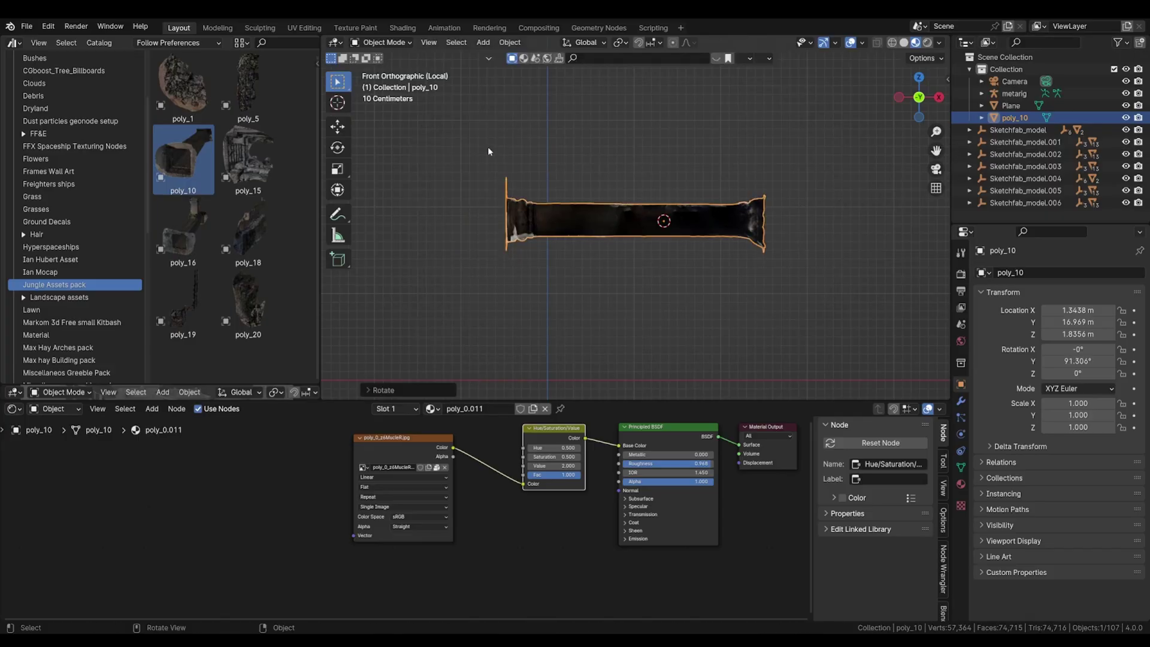
Step: Add a mesh cube at the 3D cursor on the pillar
{"action": "key", "text": "shift+a"}
{"action": "mouse_move", "coordinate": [479, 161]}
{"action": "left_click", "coordinate": [531, 175]}
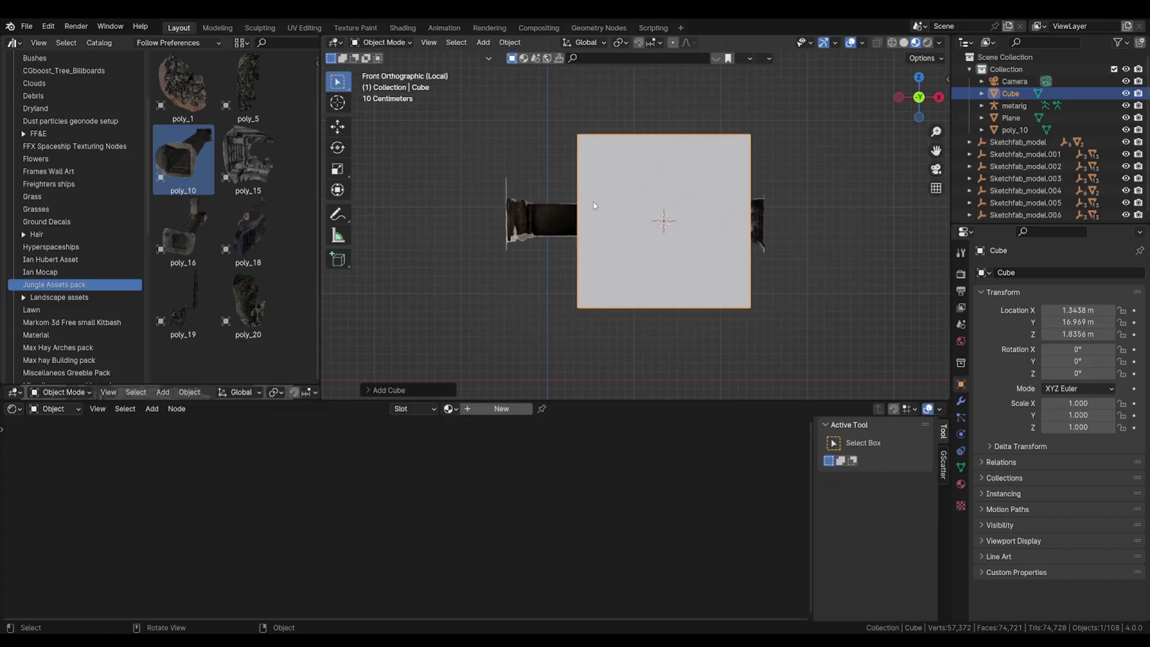
Step: Shift the cube's mesh about 1.9 m along X in Edit Mode so it covers the pillar's +X flared end, and show wireframe
{"action": "key", "text": "Tab"}
{"action": "key", "text": "g"}
{"action": "key", "text": "x"}
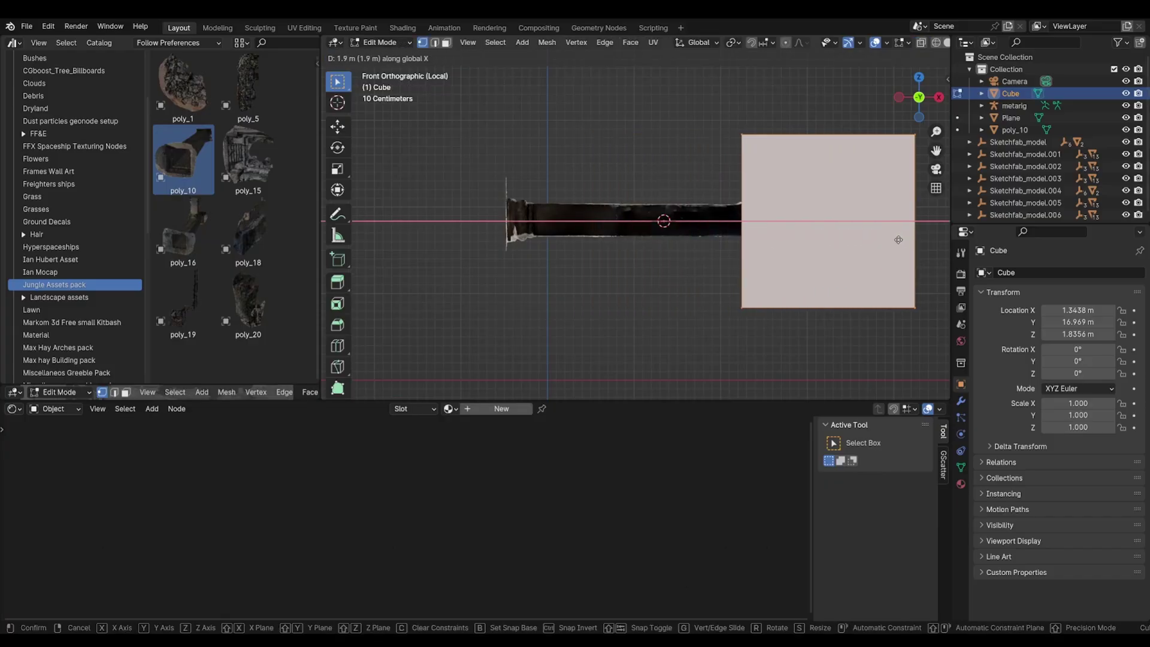
{"action": "left_click", "coordinate": [901, 240]}
{"action": "key", "text": "z"}
{"action": "left_click", "coordinate": [803, 240]}
Step: Duplicate the cube's mesh along X over the pillar's opposite flared end and leave Edit Mode
{"action": "key", "text": "g"}
{"action": "key", "text": "x"}
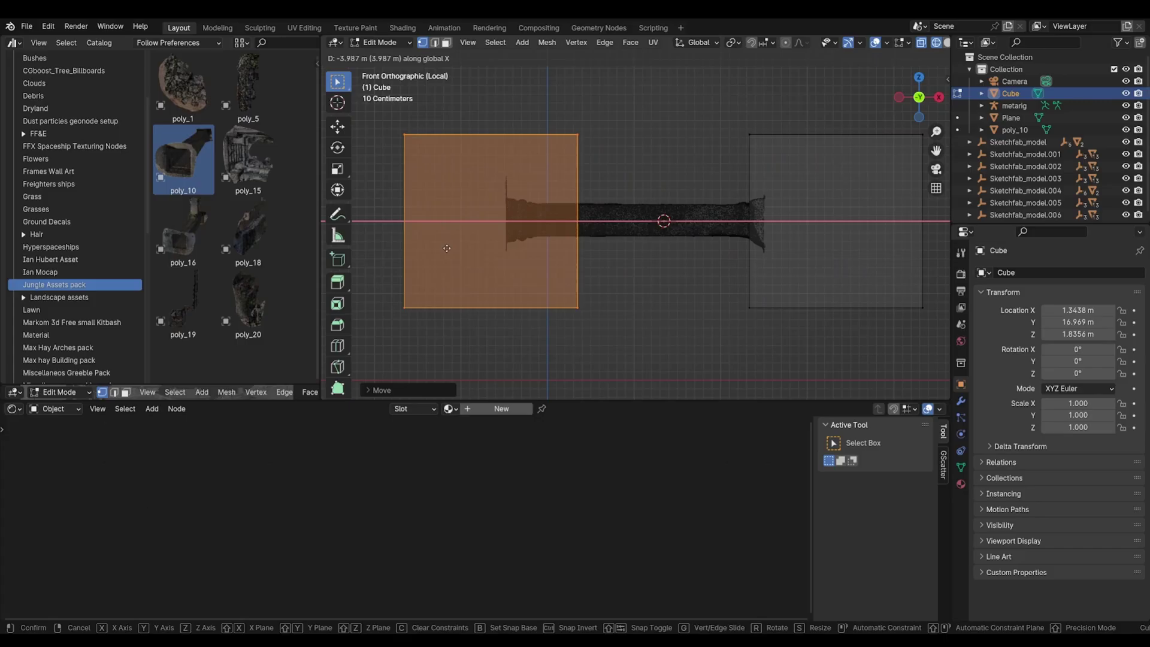
{"action": "left_click", "coordinate": [384, 238]}
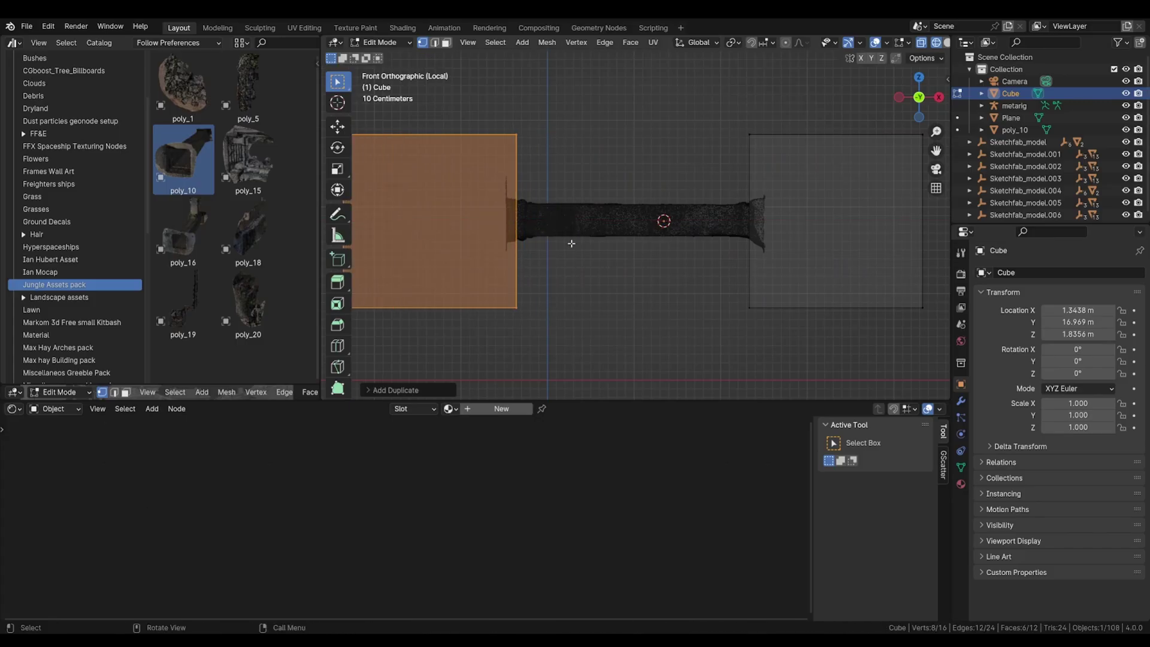
{"action": "key", "text": "Tab"}
Step: Subtract the two-block cube from the pillar with a Boolean difference and apply the modifier to the pillar
{"action": "left_click", "coordinate": [667, 221]}
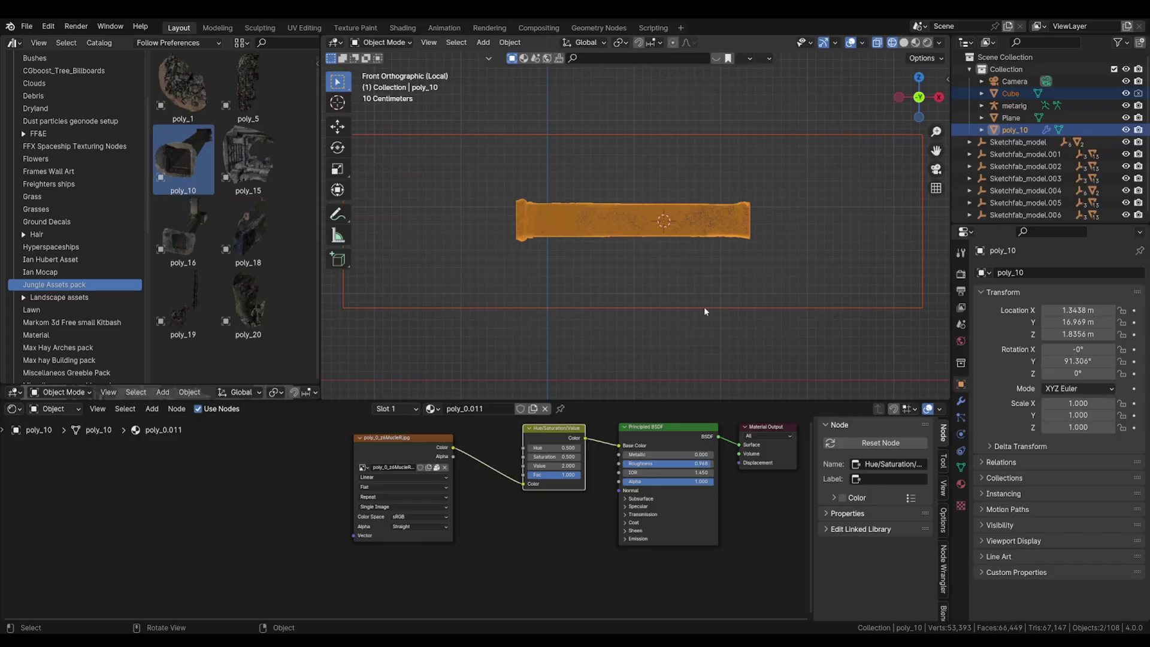
{"action": "left_click", "coordinate": [705, 309]}
{"action": "left_click", "coordinate": [961, 400]}
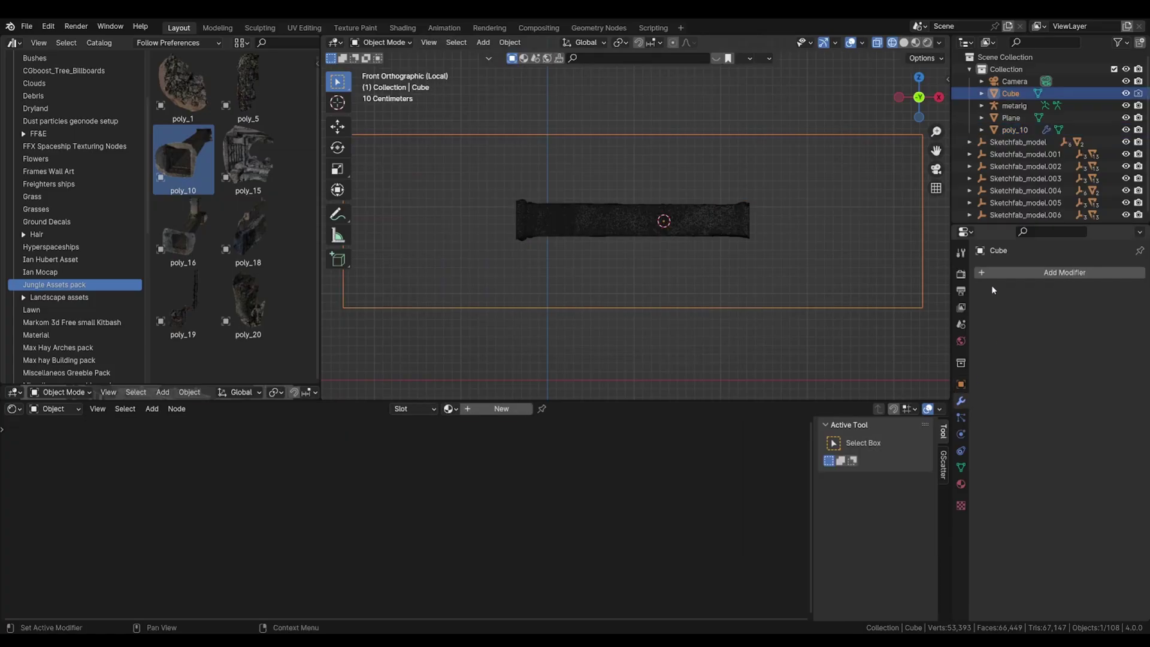
{"action": "left_click", "coordinate": [724, 232]}
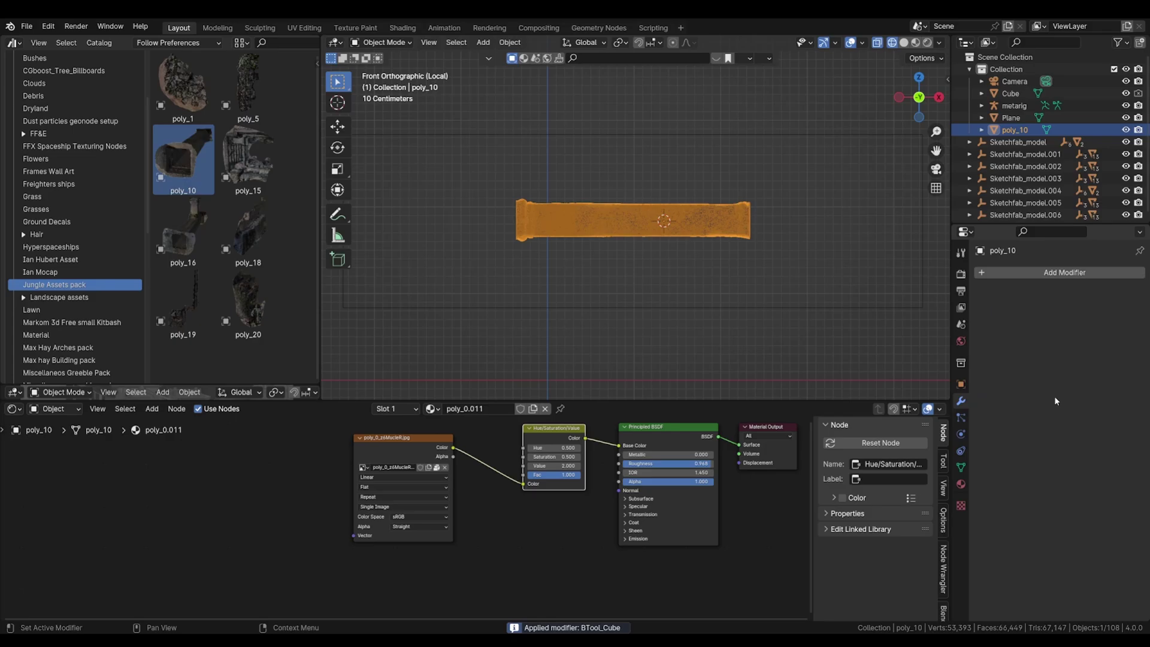
Step: Delete the cutter cube and return the viewport to solid shading
{"action": "left_click", "coordinate": [688, 299]}
{"action": "left_click", "coordinate": [688, 308]}
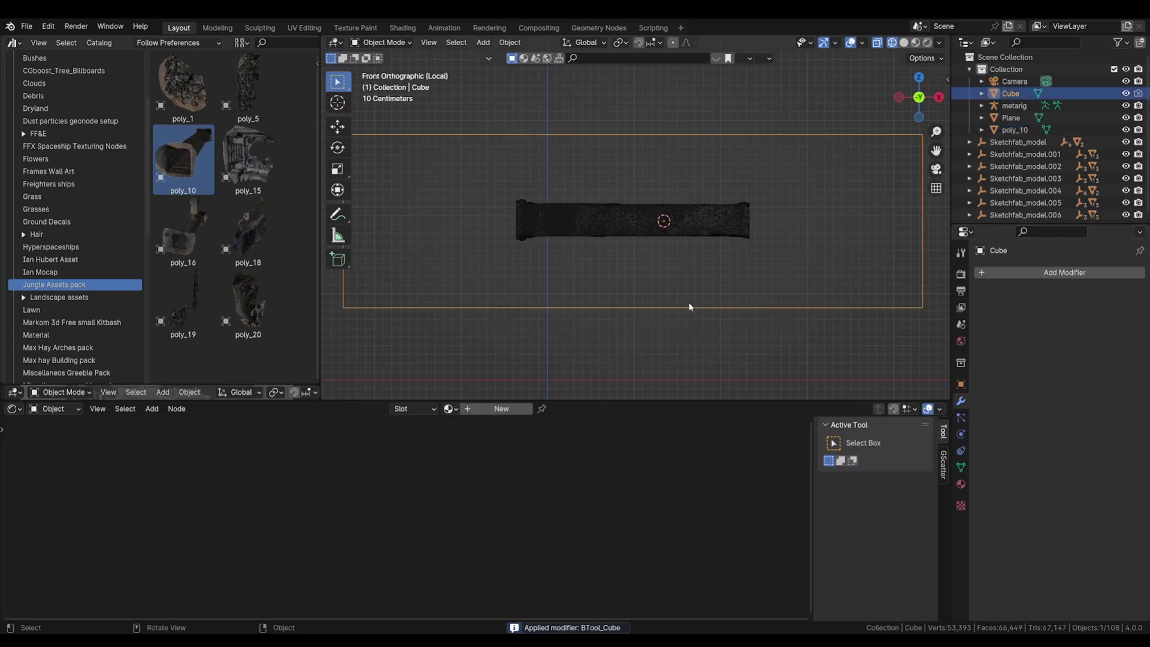
{"action": "key", "text": "x"}
{"action": "left_click", "coordinate": [688, 308]}
{"action": "key", "text": "z"}
{"action": "left_click", "coordinate": [758, 309]}
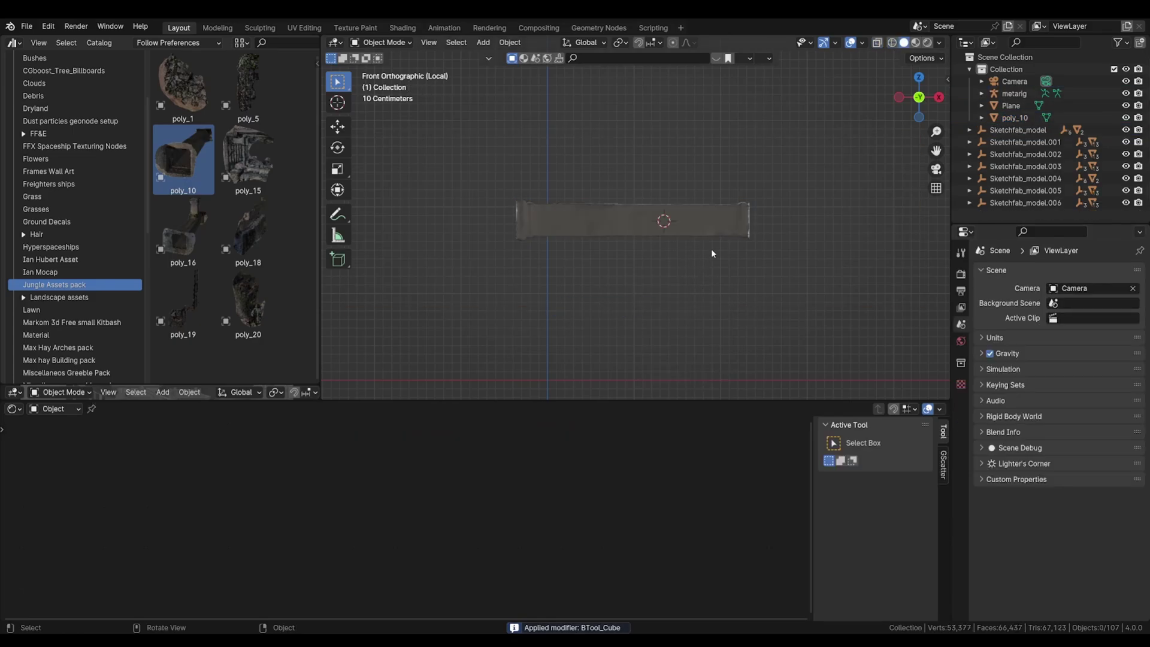
Step: Leave local view and move the trimmed pillar along Y towards the corner of the nearby house
{"action": "key", "text": "KP_Divide"}
{"action": "scroll", "coordinate": [640, 211], "scroll_direction": "down", "scroll_amount": 2}
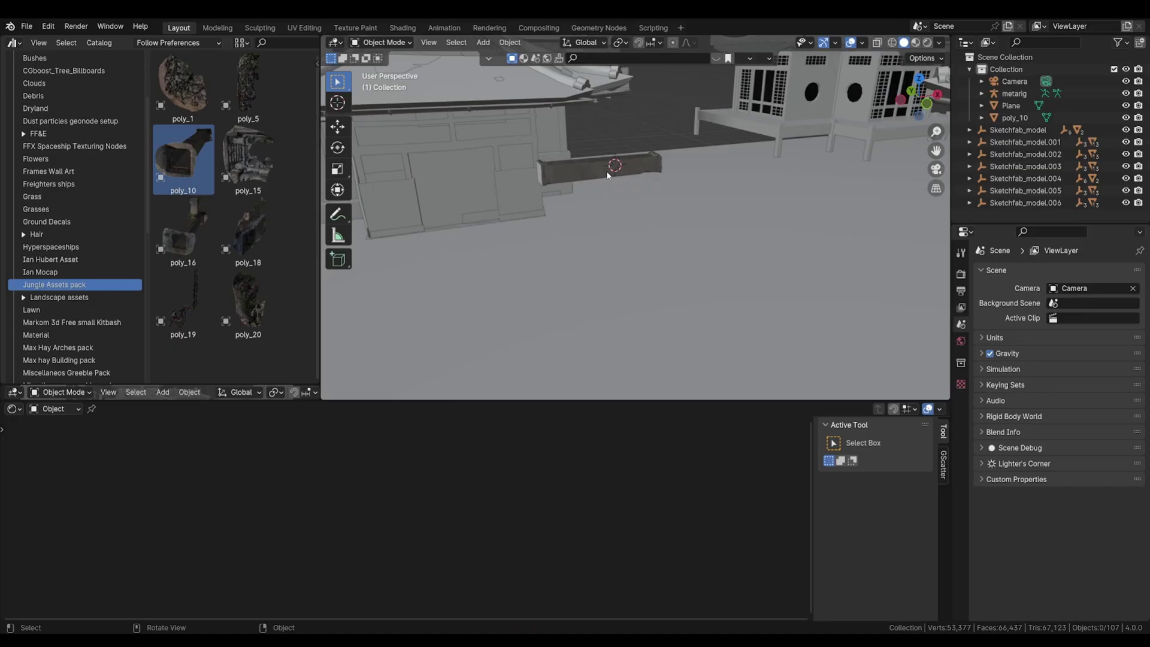
{"action": "left_click", "coordinate": [607, 173]}
{"action": "middle_click_drag", "start_coordinate": [608, 174], "coordinate": [641, 240]}
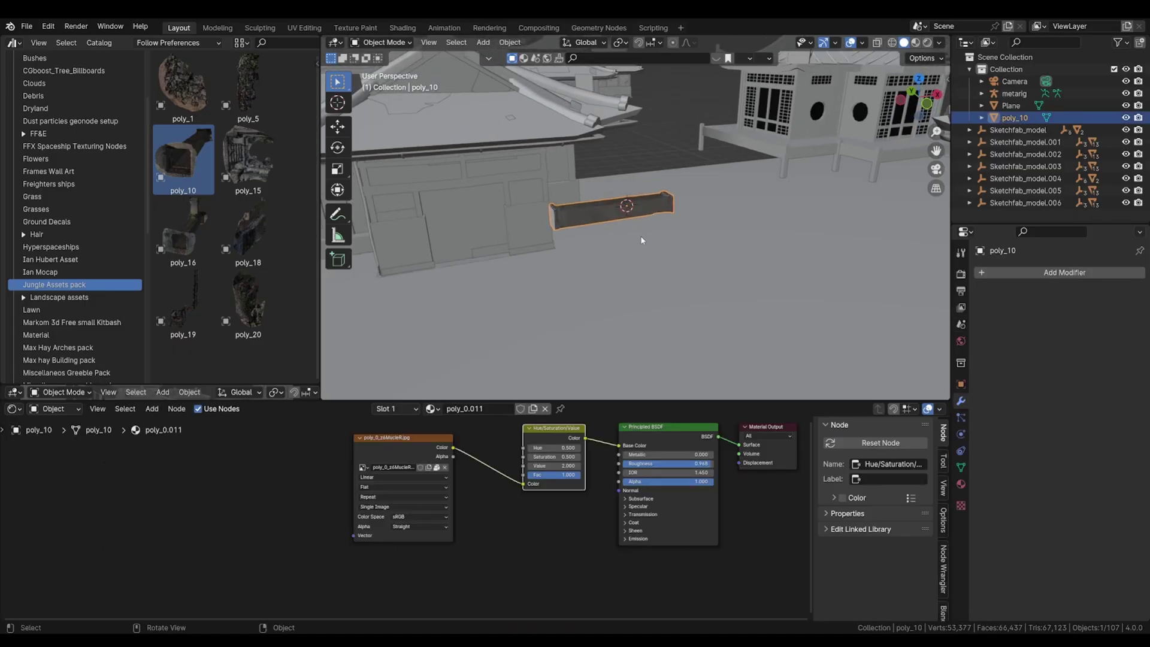
{"action": "key", "text": "g"}
{"action": "key", "text": "y"}
{"action": "left_click", "coordinate": [678, 203]}
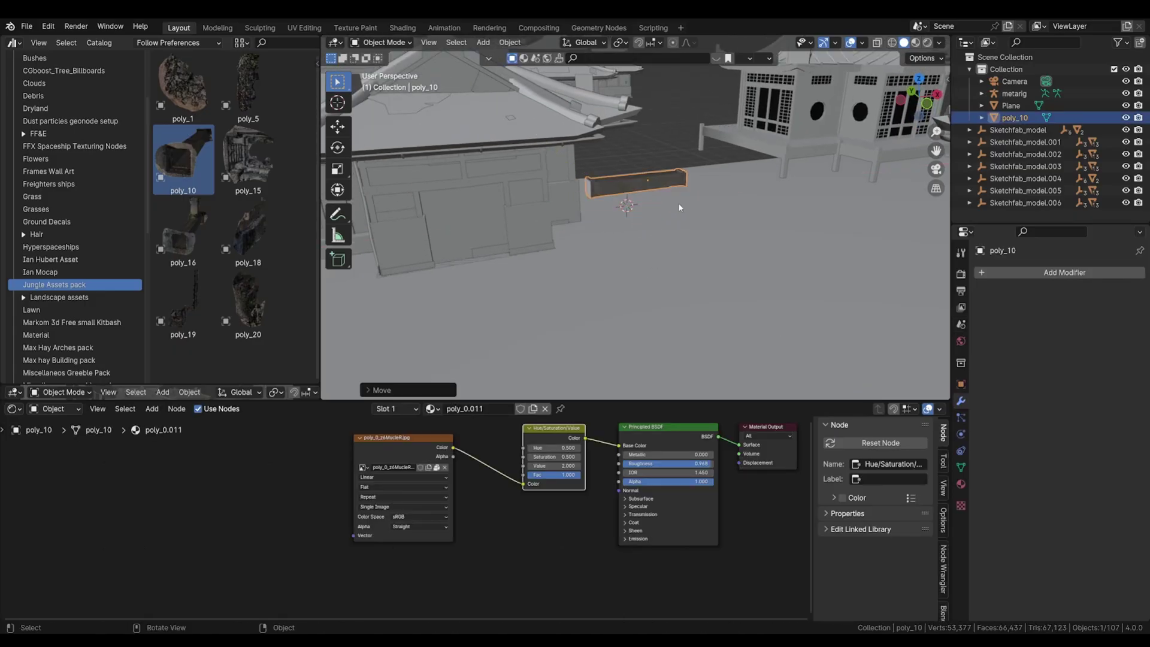
Step: Align the trimmed pillar along Y with the house's small front extension in the top view
{"action": "key", "text": "KP_7"}
{"action": "scroll", "coordinate": [677, 209], "scroll_direction": "down", "scroll_amount": 4}
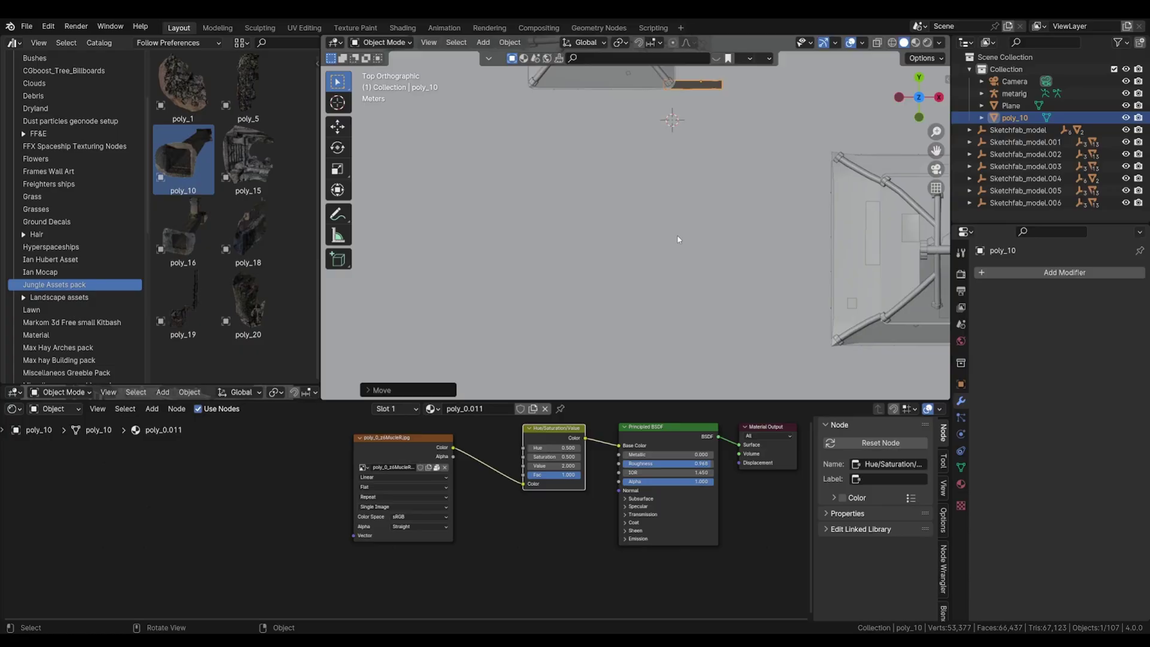
{"action": "middle_click_drag", "start_coordinate": [677, 210], "coordinate": [675, 269], "text": "shift"}
{"action": "scroll", "coordinate": [676, 269], "scroll_direction": "up", "scroll_amount": 5}
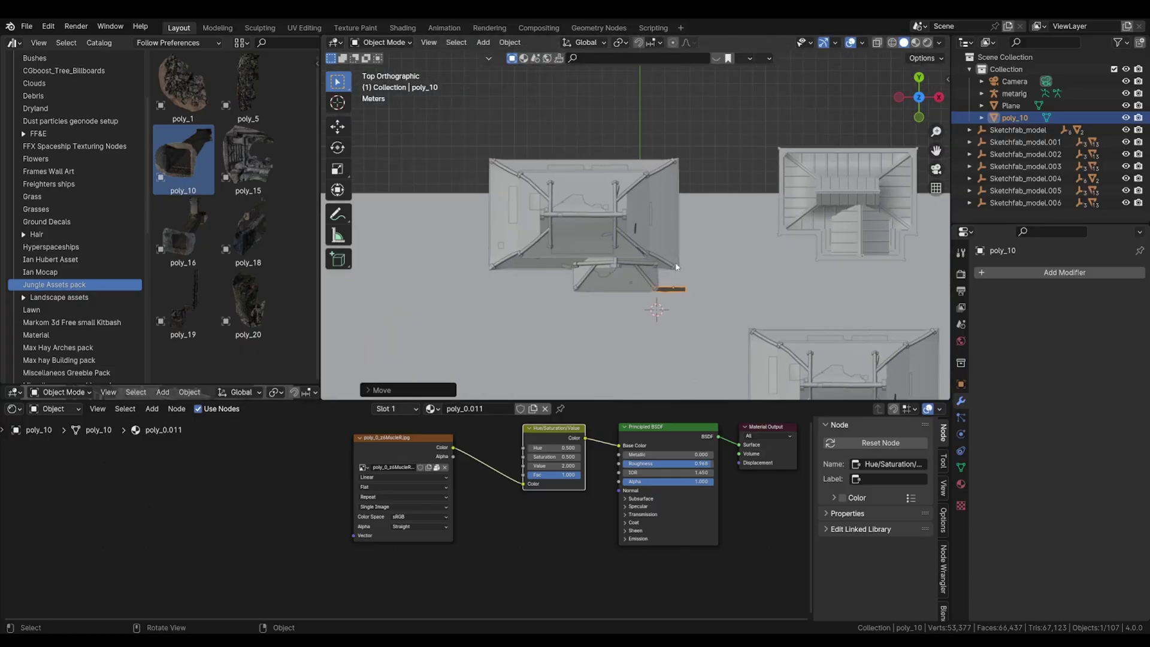
{"action": "key", "text": "g"}
{"action": "key", "text": "y"}
{"action": "left_click", "coordinate": [703, 263]}
Step: Scale the trimmed pillar to about 1.6 times its size and lower it along Z to the ground as a low wall
{"action": "middle_click_drag", "start_coordinate": [705, 262], "coordinate": [663, 235]}
{"action": "key", "text": "s"}
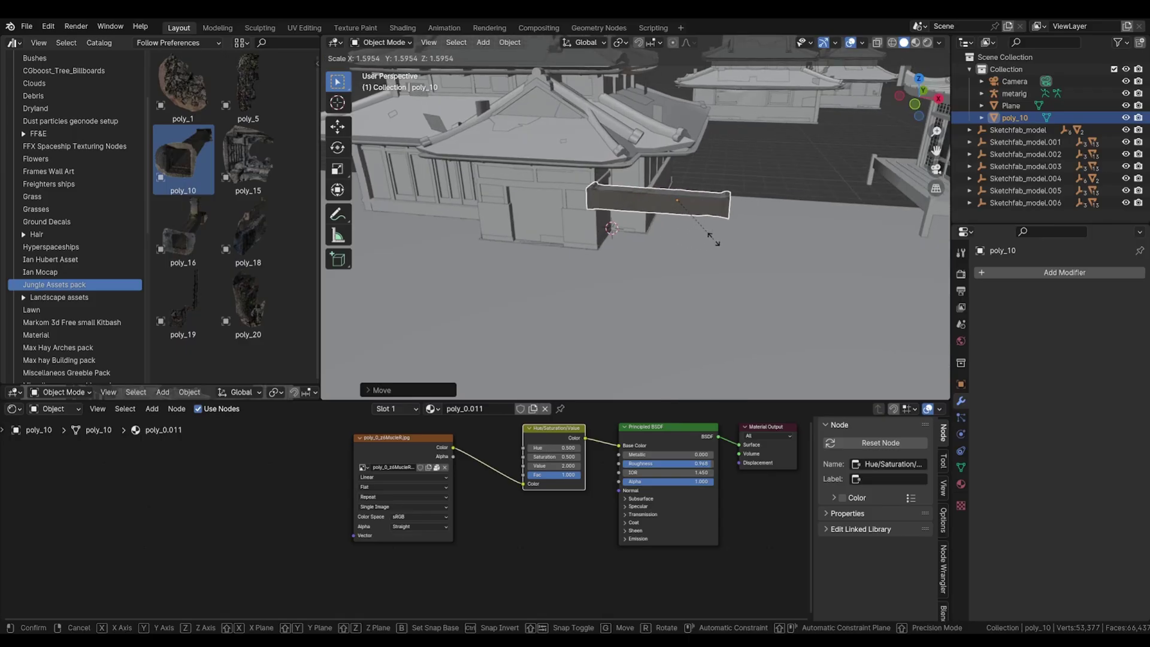
{"action": "left_click", "coordinate": [713, 240]}
{"action": "key", "text": "g"}
{"action": "key", "text": "z"}
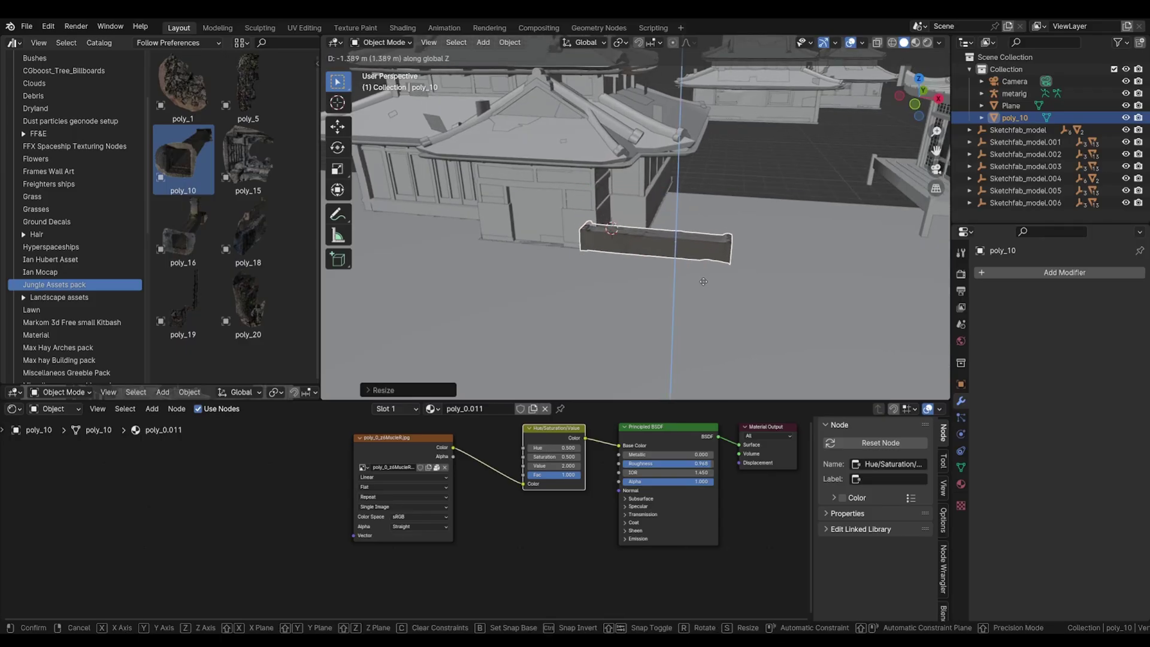
{"action": "left_click", "coordinate": [704, 274]}
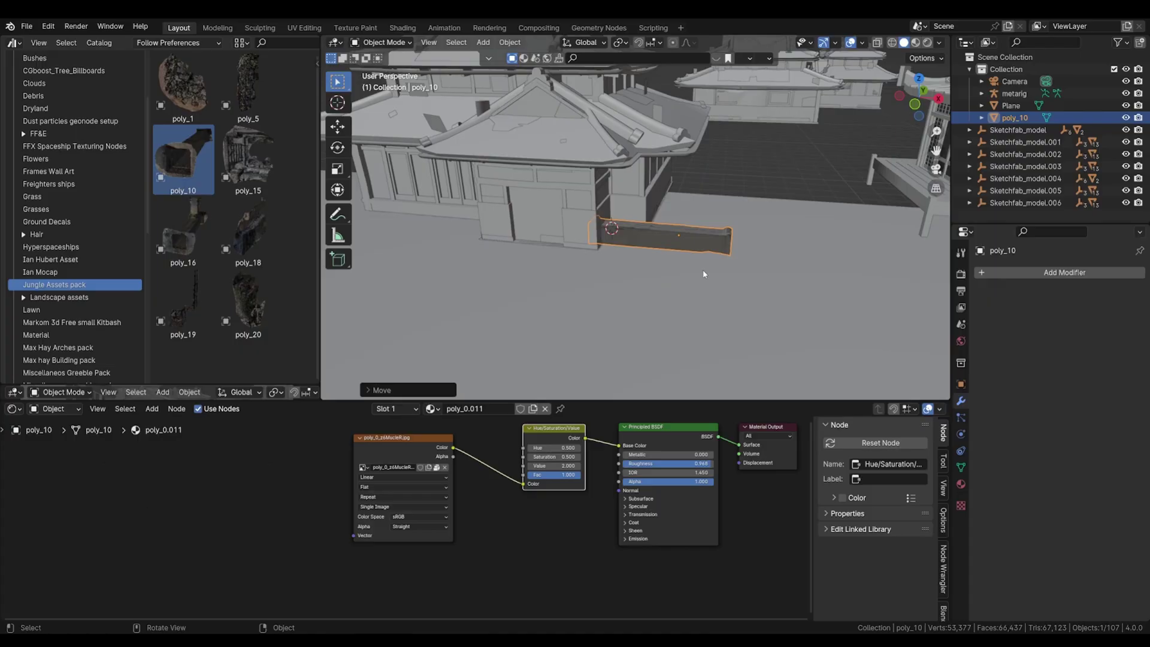
{"action": "middle_click_drag", "start_coordinate": [703, 270], "coordinate": [725, 261]}
{"action": "key", "text": "g"}
{"action": "key", "text": "z"}
{"action": "left_click", "coordinate": [738, 236]}
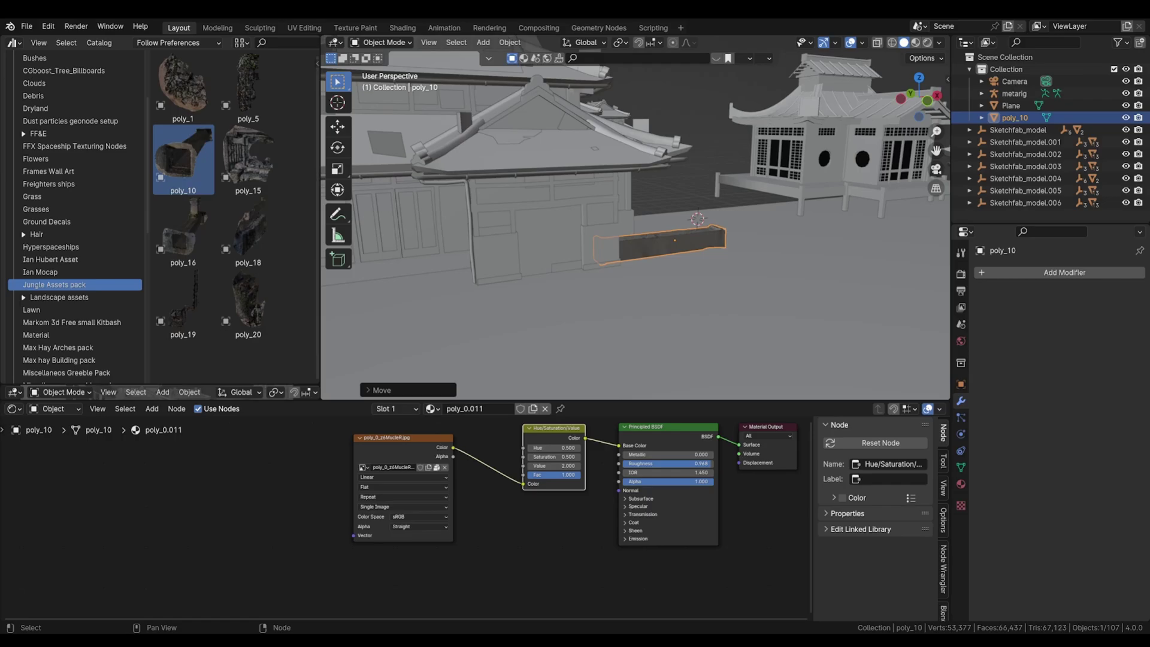
Step: Enlarge the 3D viewport, stretch the wall piece taller along Z and raise it about 0.26 m
{"action": "left_click_drag", "start_coordinate": [376, 400], "coordinate": [380, 590]}
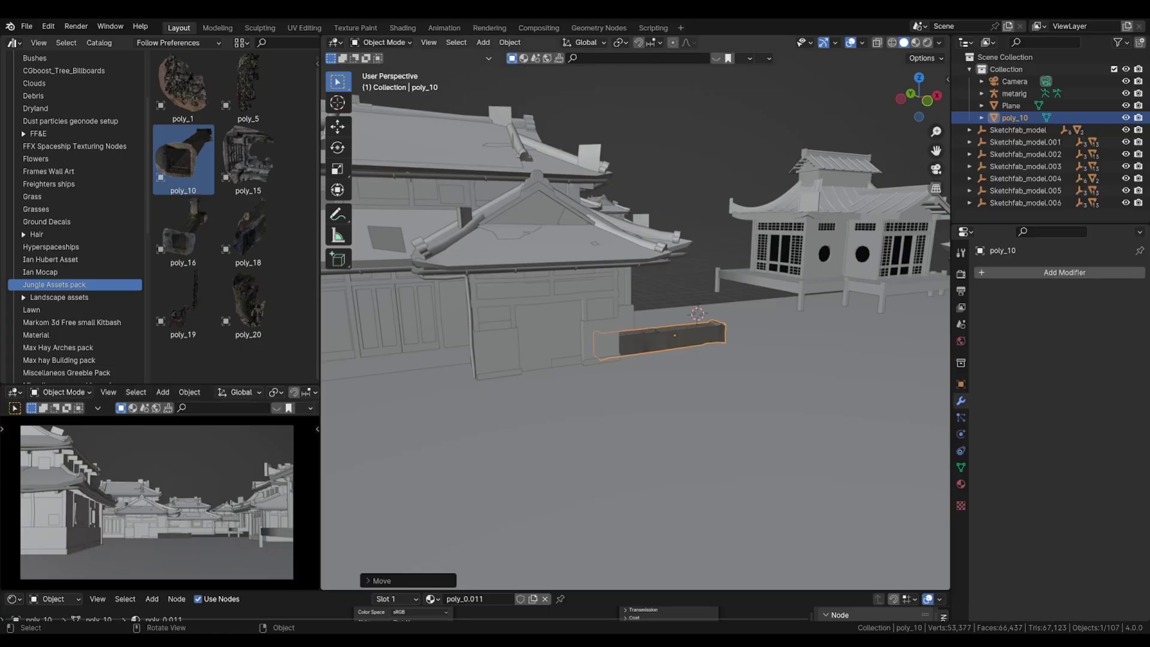
{"action": "left_click", "coordinate": [702, 342]}
{"action": "key", "text": "s"}
{"action": "key", "text": "z"}
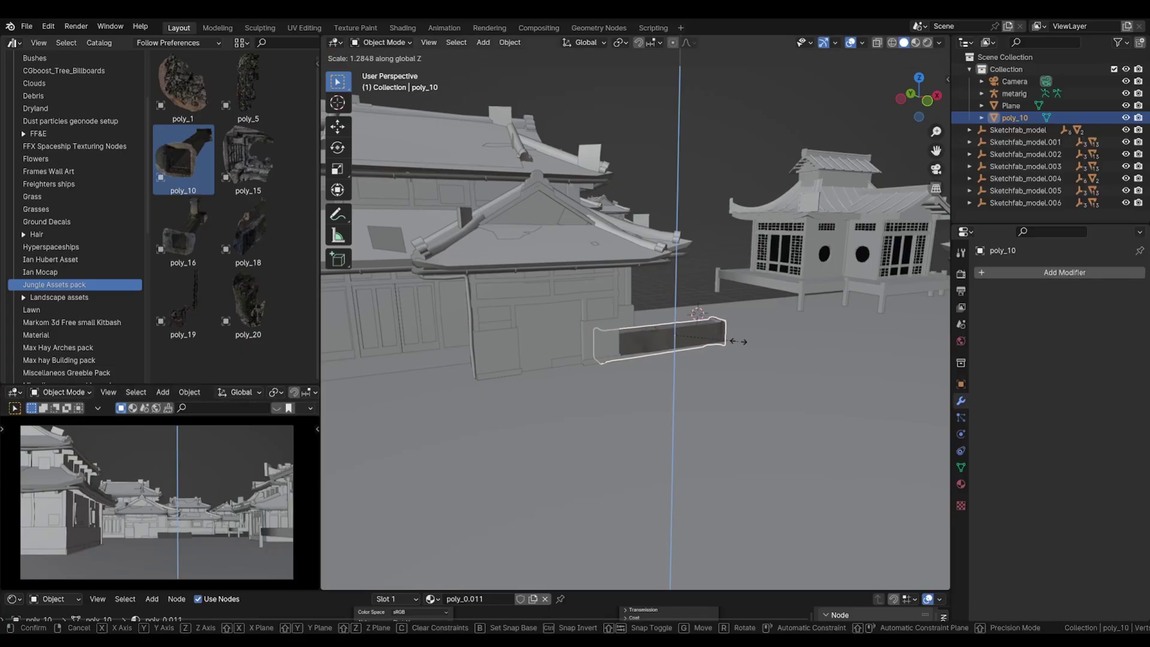
{"action": "left_click", "coordinate": [704, 359]}
{"action": "key", "text": "g"}
{"action": "key", "text": "z"}
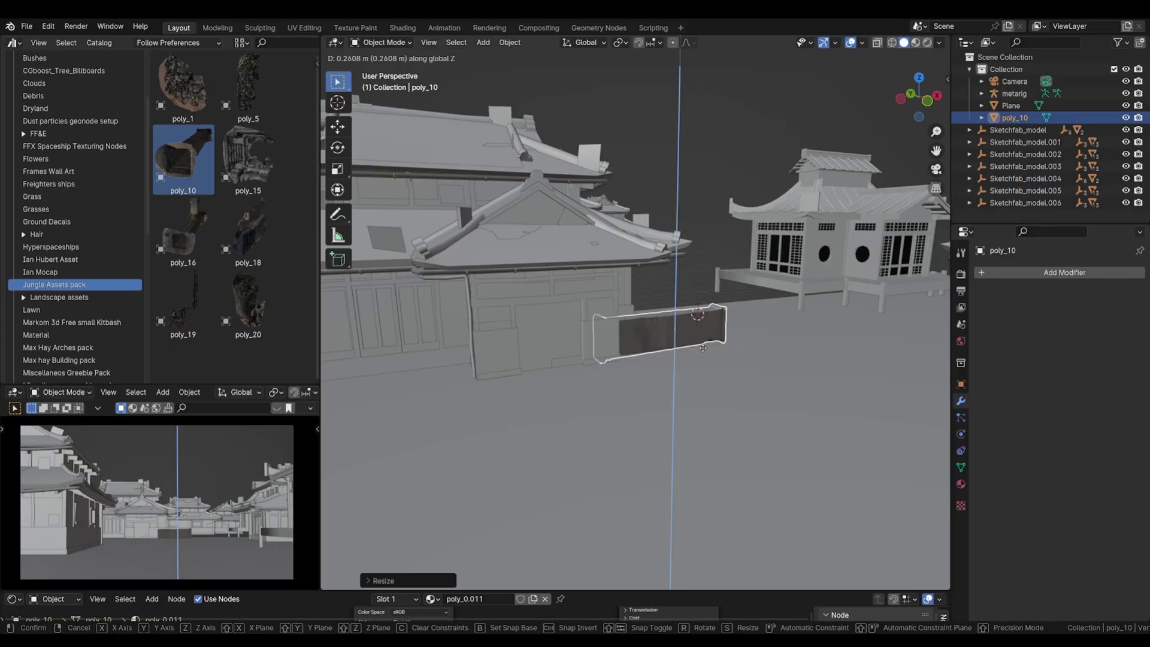
{"action": "left_click", "coordinate": [703, 348]}
Step: Fine-tune the wall piece's height with a Z scale of about 1.1 and small vertical moves to seat it on the ground
{"action": "middle_click_drag", "start_coordinate": [702, 348], "coordinate": [680, 336]}
{"action": "key", "text": "g"}
{"action": "key", "text": "z"}
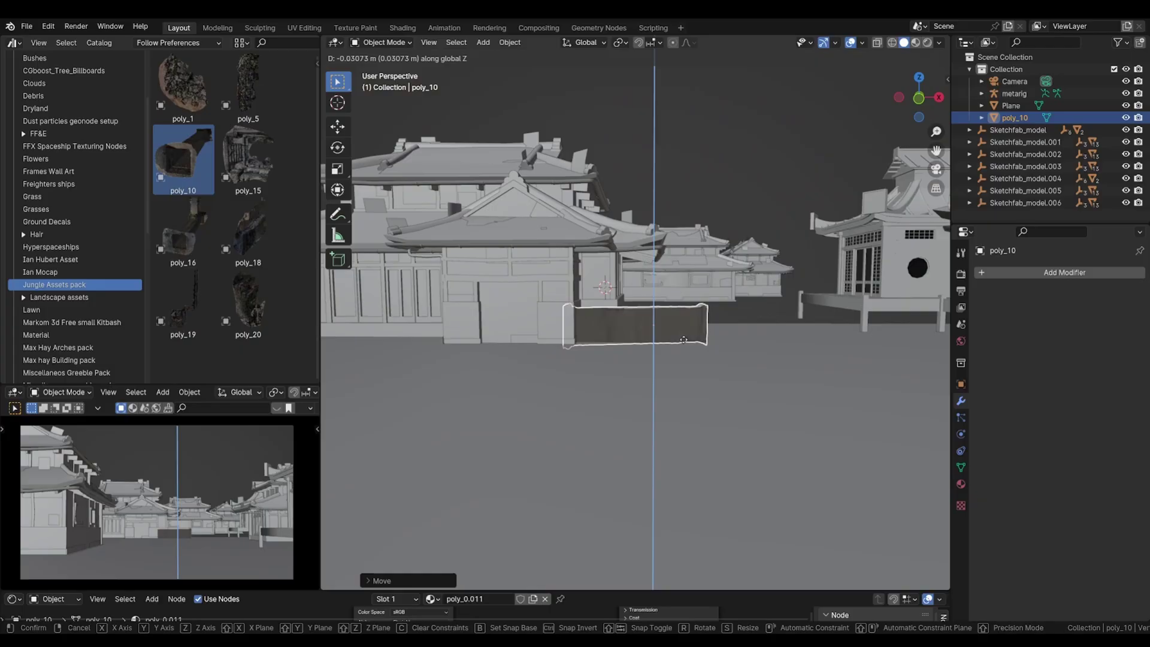
{"action": "left_click", "coordinate": [685, 344]}
{"action": "key", "text": "s"}
{"action": "key", "text": "z"}
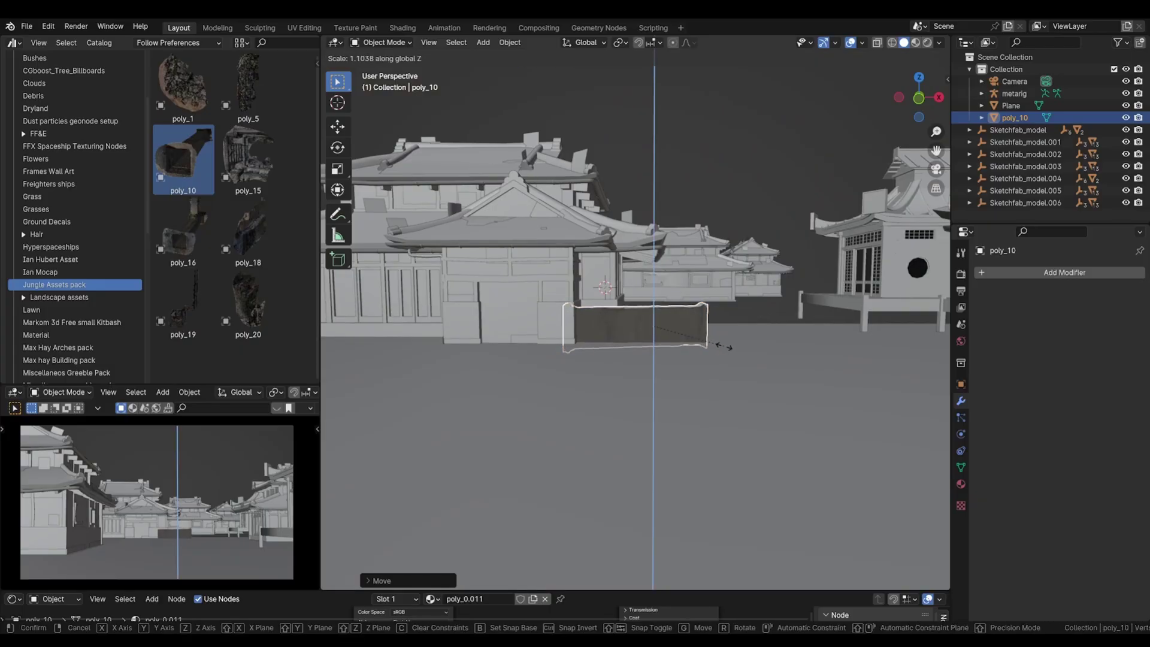
{"action": "left_click", "coordinate": [724, 350]}
{"action": "key", "text": "g"}
{"action": "key", "text": "z"}
{"action": "left_click", "coordinate": [723, 349]}
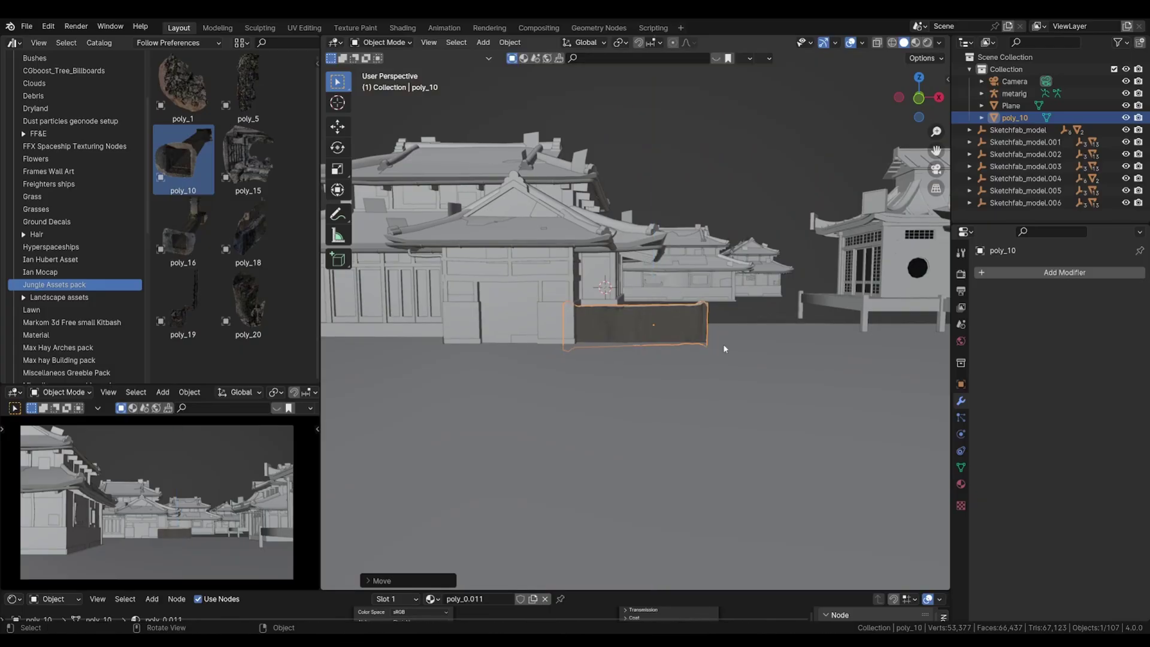
Step: Level the wall piece by rotating it about 1.4° around the global Y axis
{"action": "key", "text": "r"}
{"action": "key", "text": "y"}
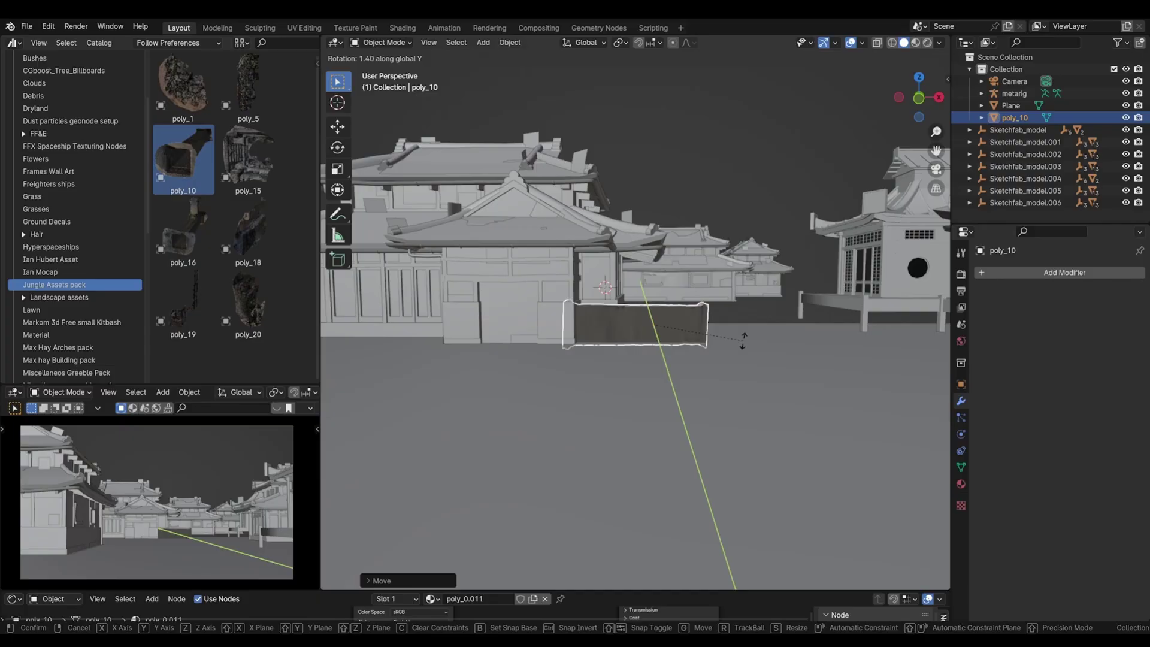
{"action": "left_click", "coordinate": [743, 340]}
Step: Extend the wall with two linked duplicates of the piece placed end to end along X
{"action": "middle_click_drag", "start_coordinate": [742, 340], "coordinate": [551, 358]}
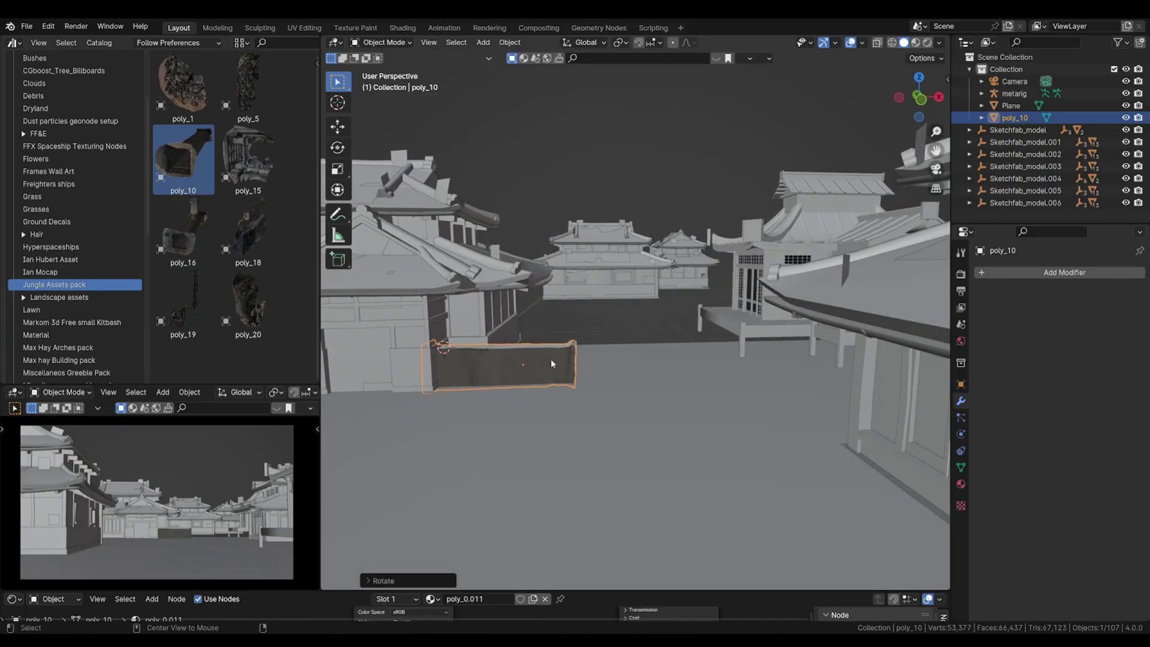
{"action": "key", "text": "shift+d"}
{"action": "key", "text": "x"}
{"action": "left_click", "coordinate": [688, 356]}
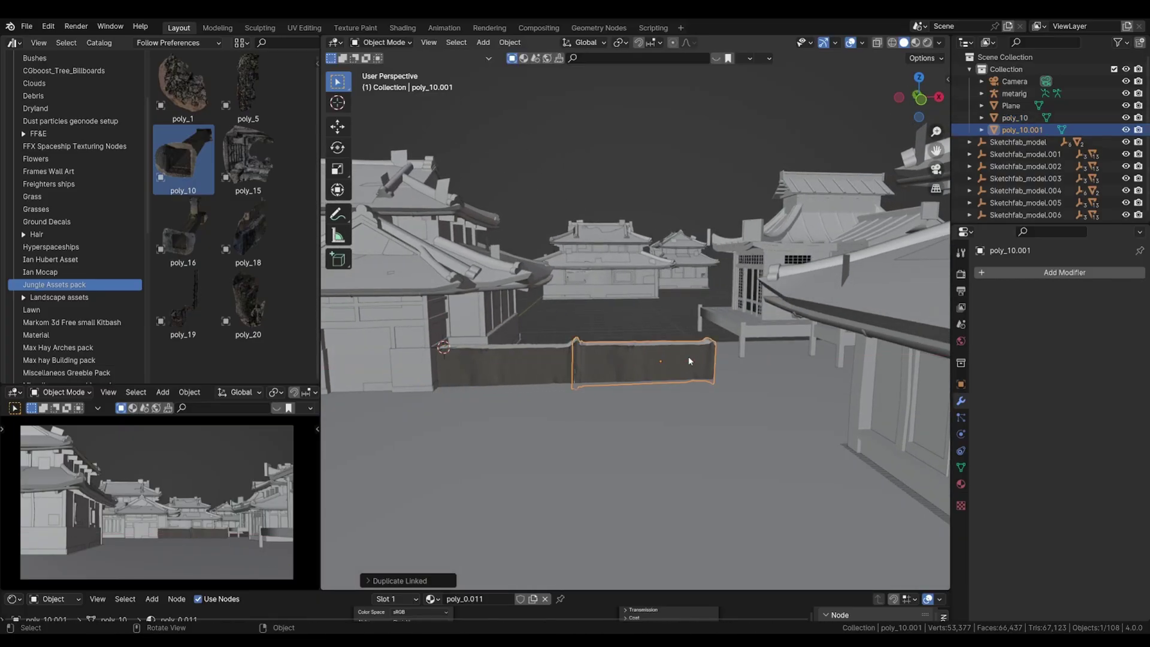
{"action": "key", "text": "alt+d"}
{"action": "key", "text": "x"}
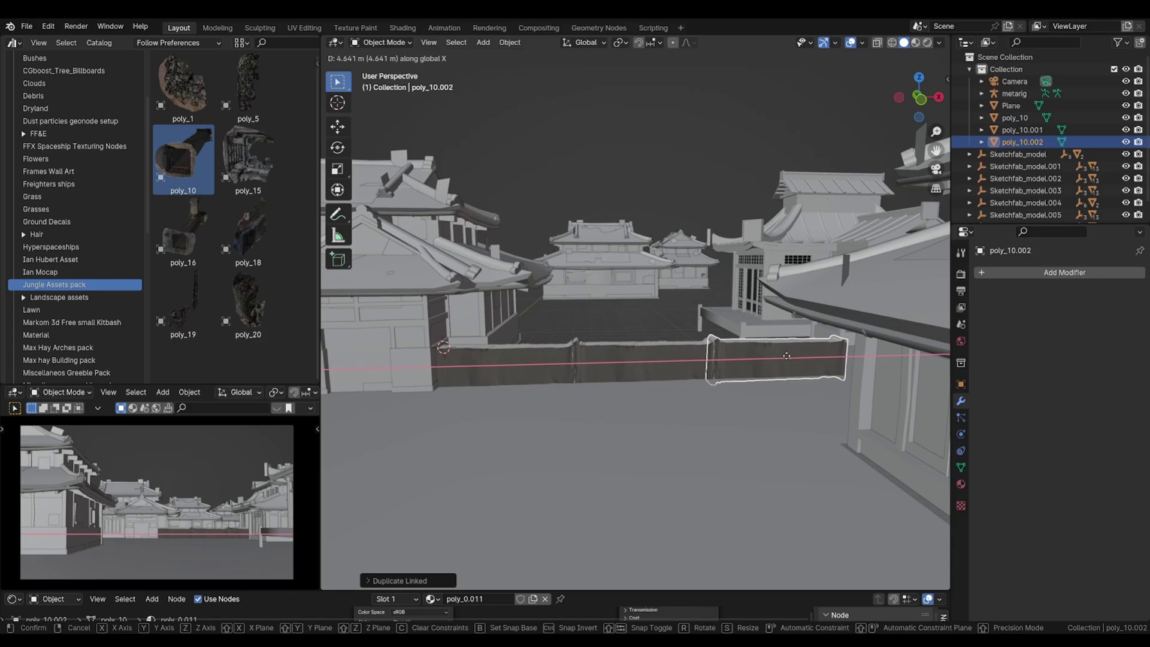
{"action": "left_click", "coordinate": [787, 356]}
Step: Add a third linked duplicate along X to reach the opposite house, and nudge it against the previous wall segment
{"action": "middle_click_drag", "start_coordinate": [787, 356], "coordinate": [802, 354]}
{"action": "key", "text": "alt+d"}
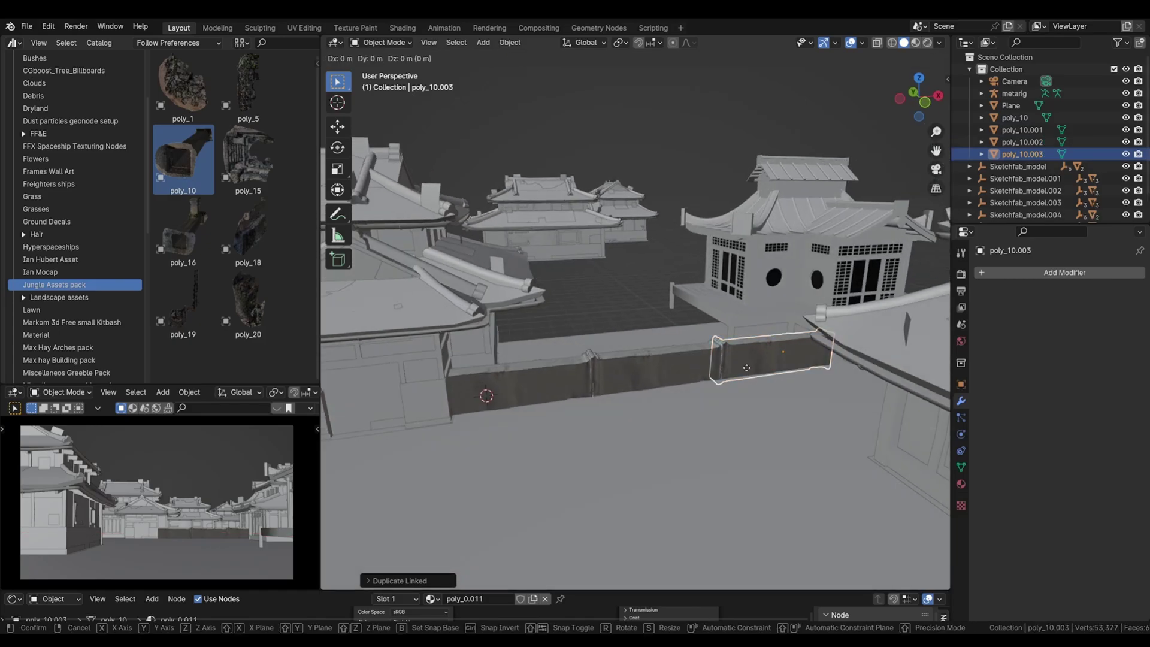
{"action": "key", "text": "x"}
{"action": "left_click", "coordinate": [838, 355]}
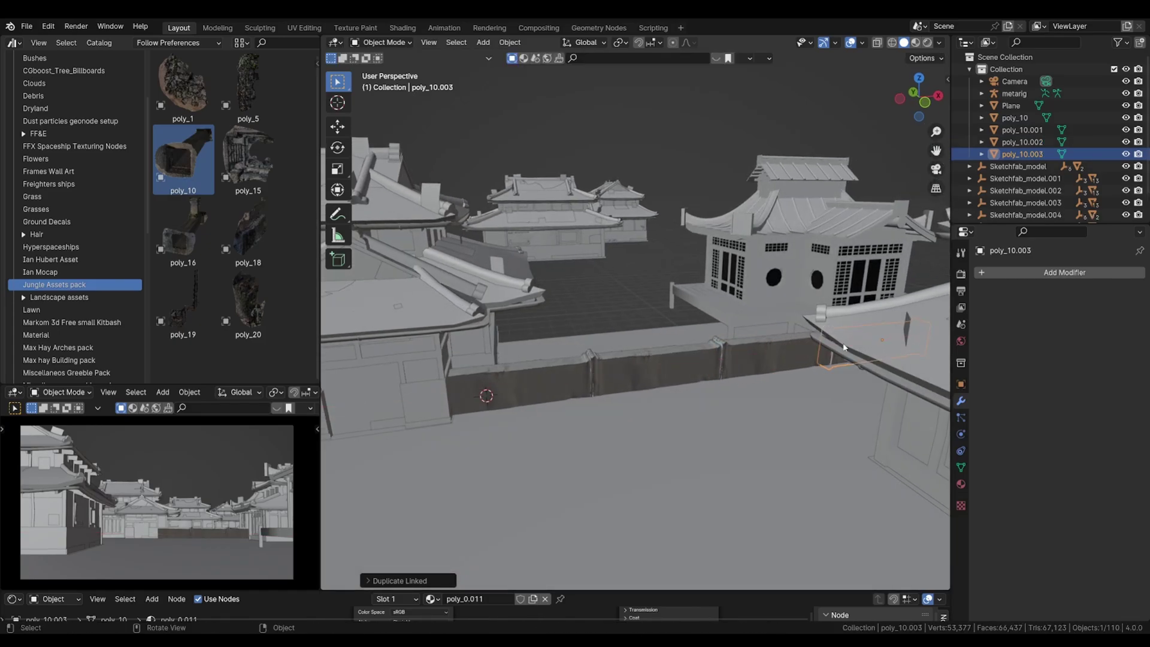
{"action": "key", "text": "g"}
{"action": "key", "text": "x"}
{"action": "left_click", "coordinate": [783, 375]}
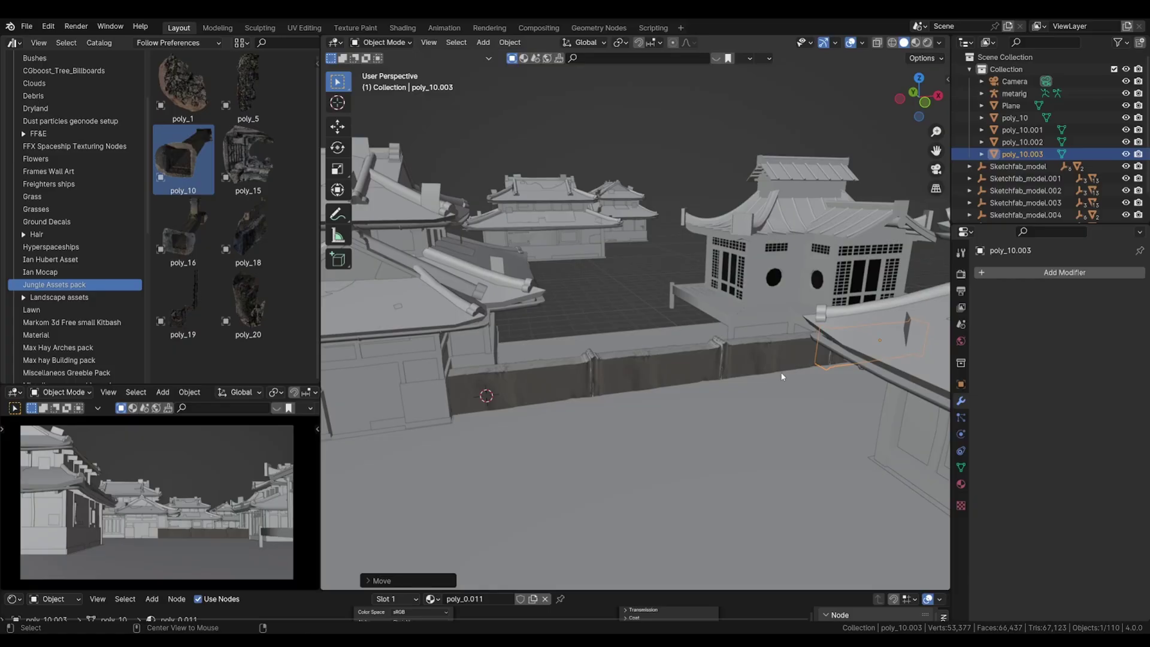
Step: Examine the wall segments and their joints one by one between the two houses
{"action": "key", "text": "alt+a"}
{"action": "middle_click_drag", "start_coordinate": [783, 375], "coordinate": [753, 367]}
{"action": "left_click", "coordinate": [659, 348]}
{"action": "left_click", "coordinate": [541, 340]}
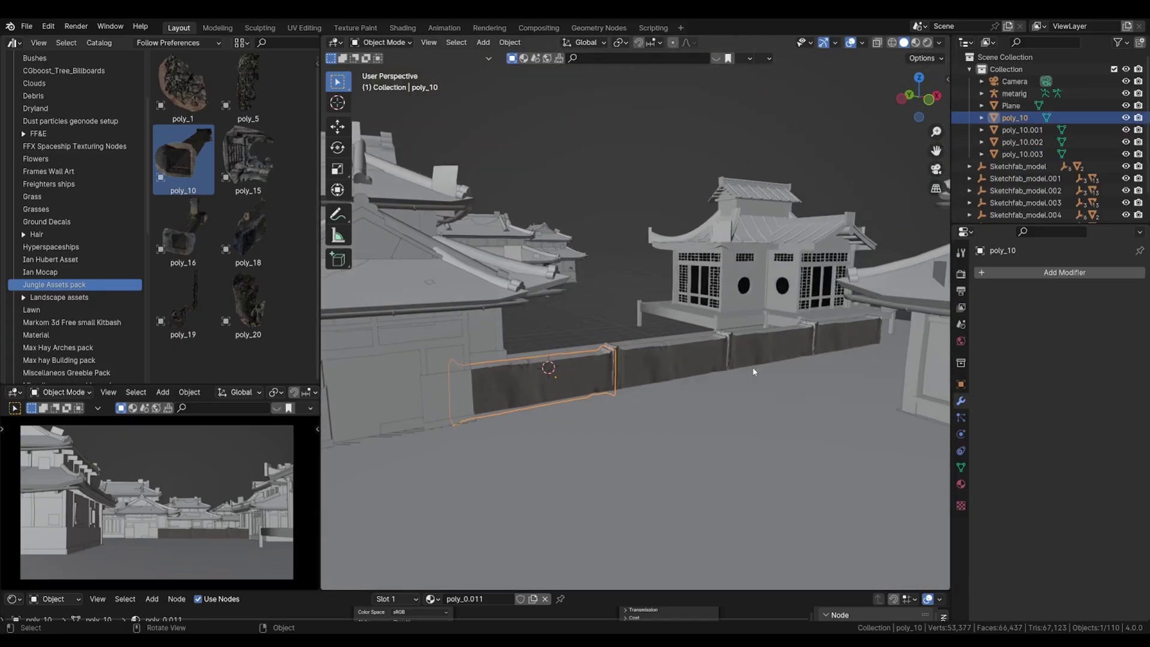
{"action": "left_click", "coordinate": [710, 347]}
{"action": "left_click", "coordinate": [778, 334]}
{"action": "left_click", "coordinate": [825, 329]}
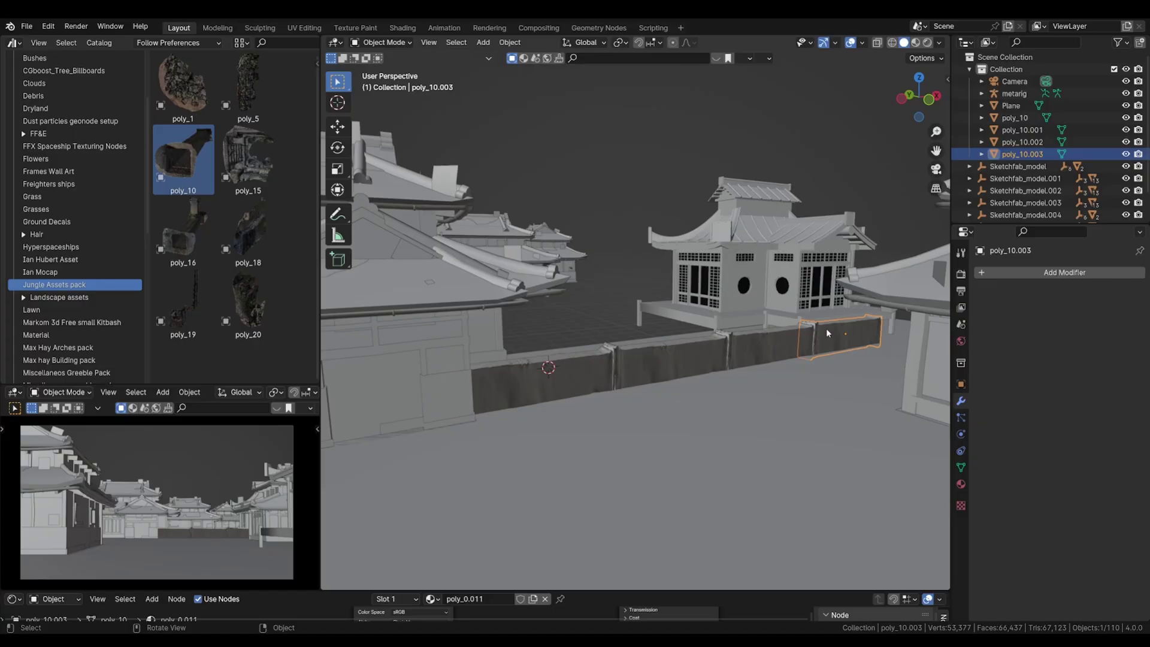
{"action": "left_click", "coordinate": [515, 391]}
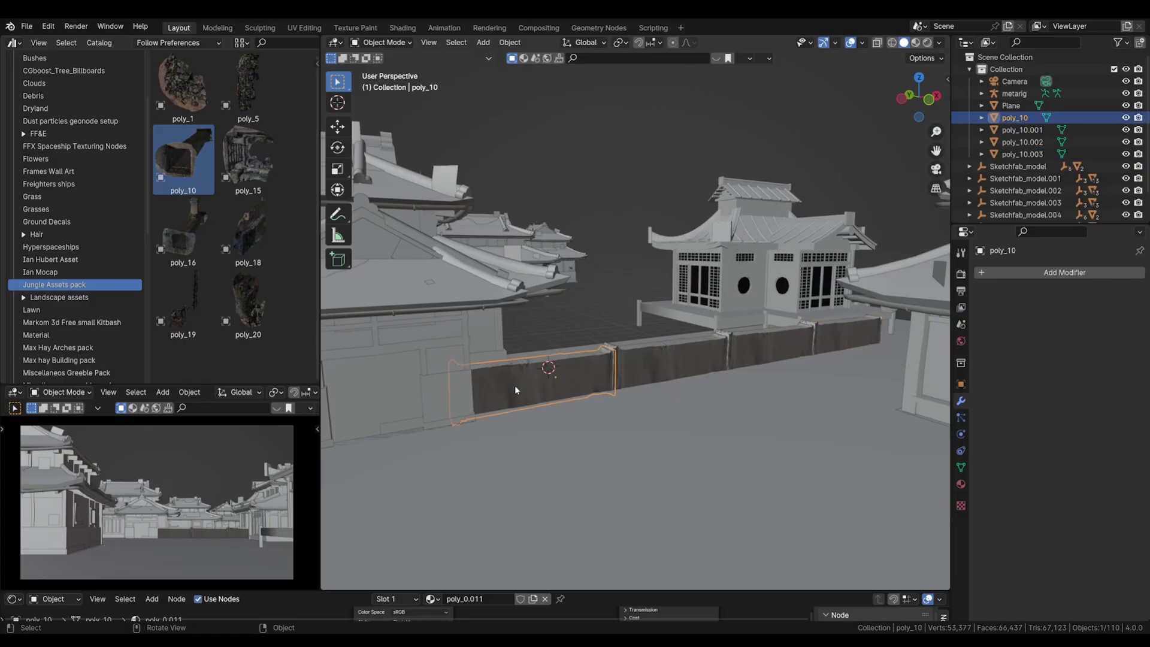
{"action": "scroll", "coordinate": [577, 372], "scroll_direction": "up", "scroll_amount": 2}
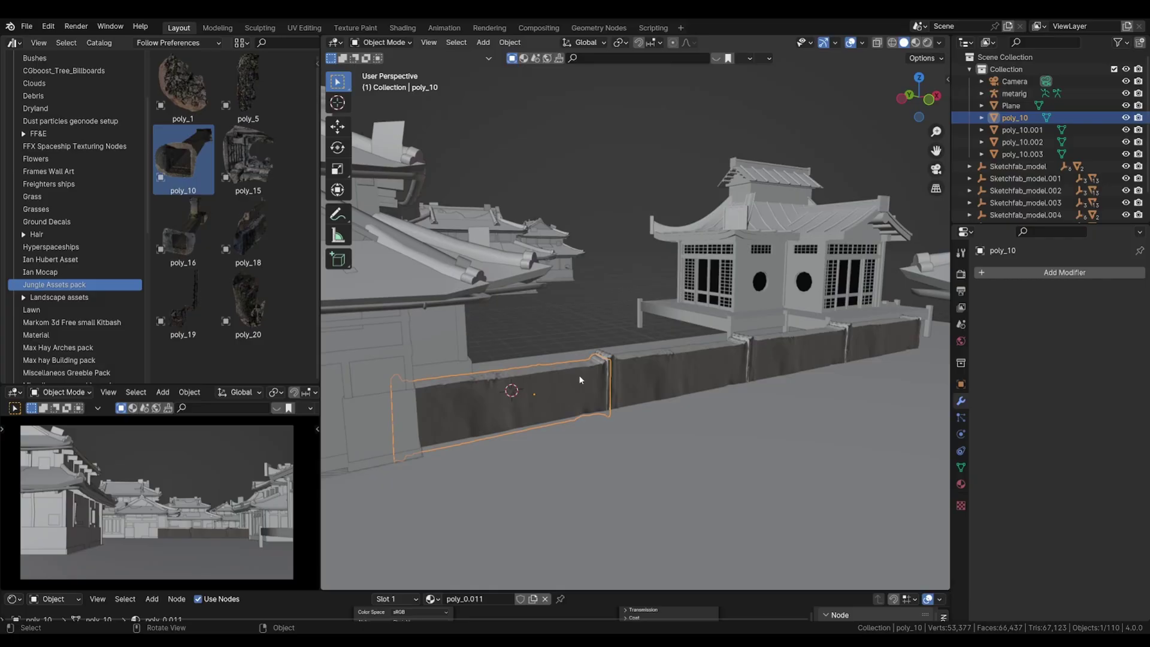
{"action": "scroll", "coordinate": [647, 389], "scroll_direction": "up", "scroll_amount": 1}
{"action": "left_click", "coordinate": [651, 390]}
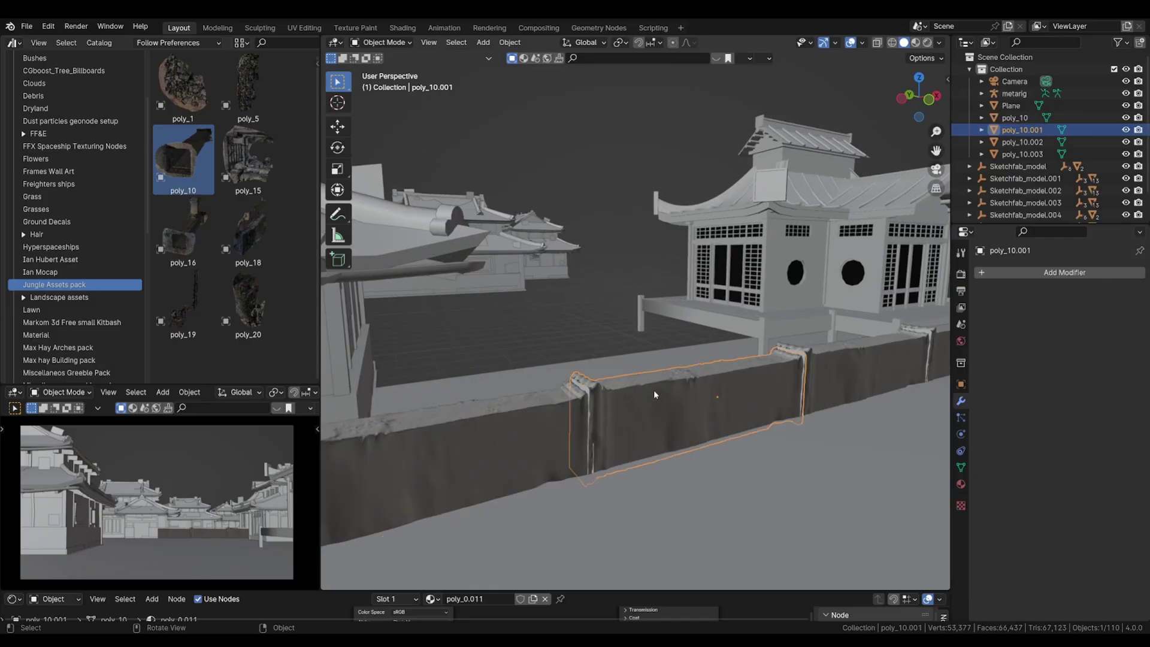
Step: Nudge the second and third wall segments along Z, and adjust the position of the last segment
{"action": "key", "text": "g"}
{"action": "key", "text": "z"}
{"action": "left_click", "coordinate": [808, 384]}
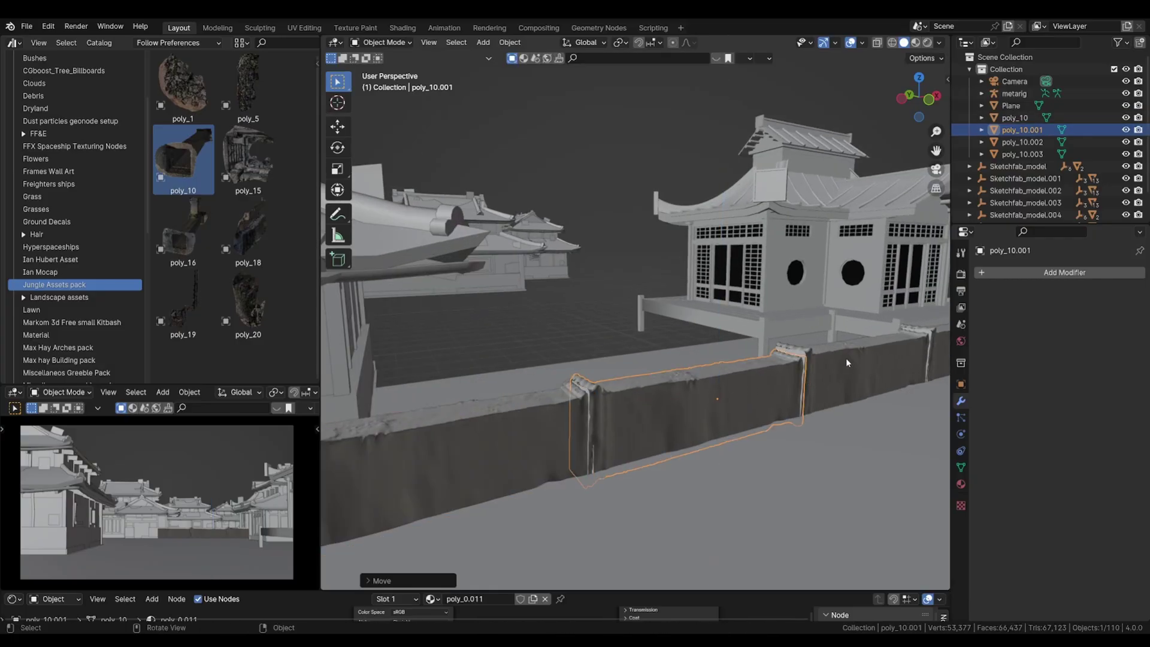
{"action": "left_click", "coordinate": [846, 358]}
{"action": "key", "text": "g"}
{"action": "key", "text": "z"}
{"action": "left_click", "coordinate": [848, 360]}
{"action": "middle_click_drag", "start_coordinate": [902, 339], "coordinate": [854, 343], "text": "shift"}
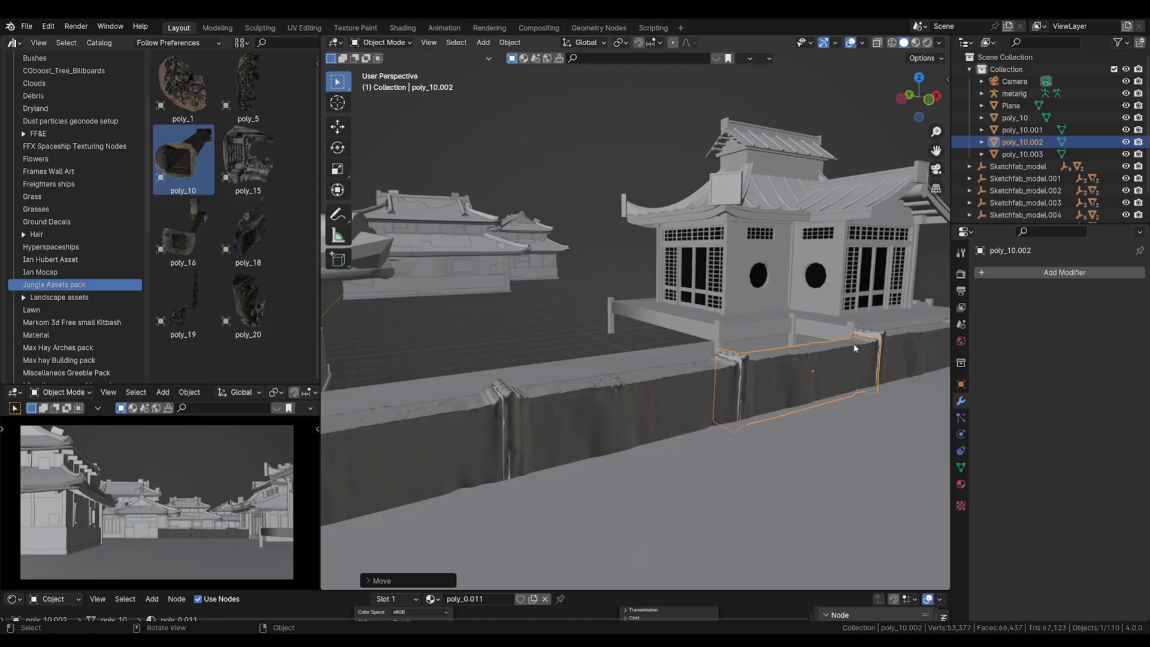
{"action": "left_click", "coordinate": [883, 332]}
{"action": "key", "text": "g"}
{"action": "left_click", "coordinate": [832, 369]}
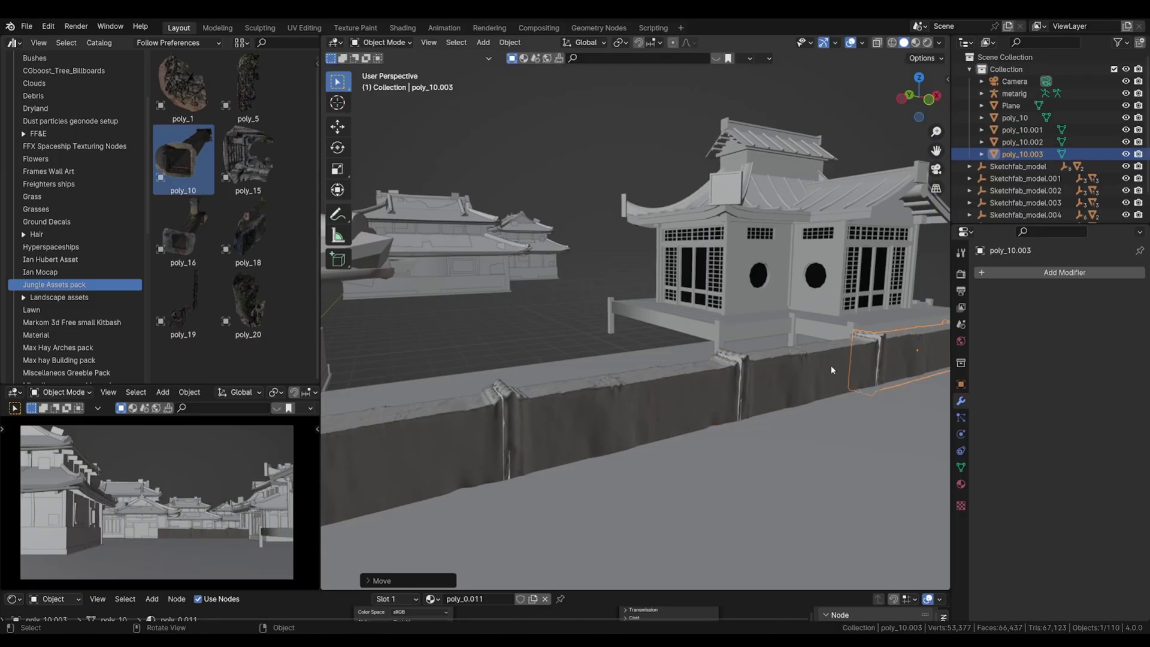
{"action": "middle_click_drag", "start_coordinate": [780, 379], "coordinate": [759, 374]}
Step: Nudge the second and third wall segments slightly along the global X axis to tighten the joints
{"action": "left_click", "coordinate": [636, 395]}
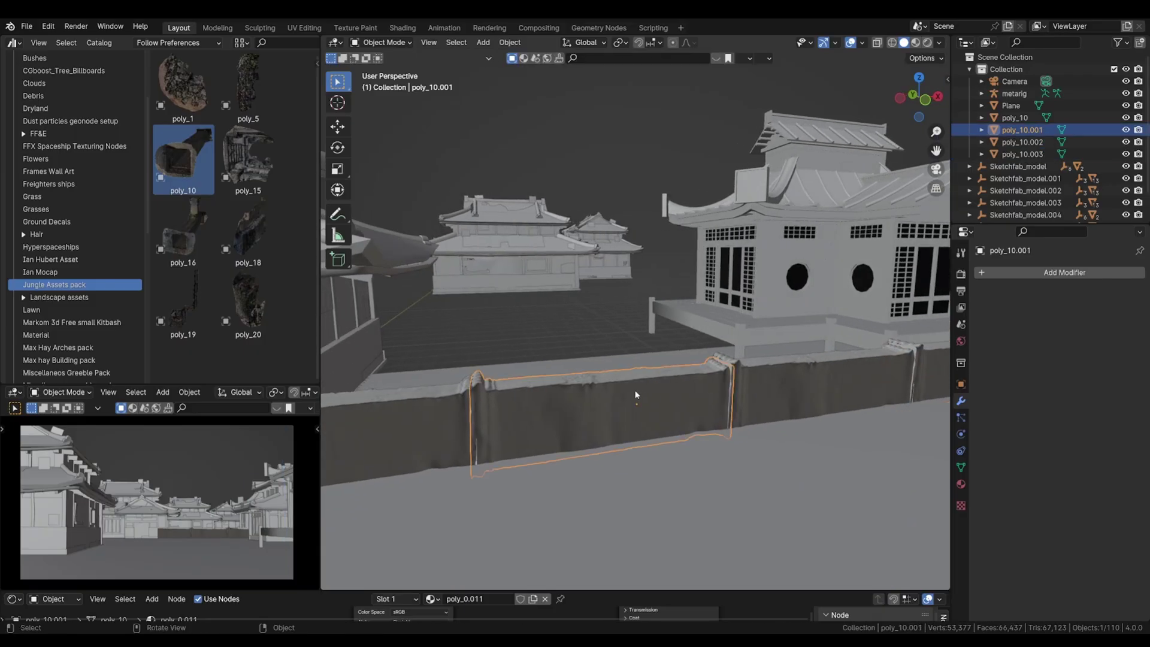
{"action": "key", "text": "g"}
{"action": "key", "text": "x"}
{"action": "left_click", "coordinate": [699, 382]}
{"action": "left_click", "coordinate": [765, 374]}
{"action": "key", "text": "g"}
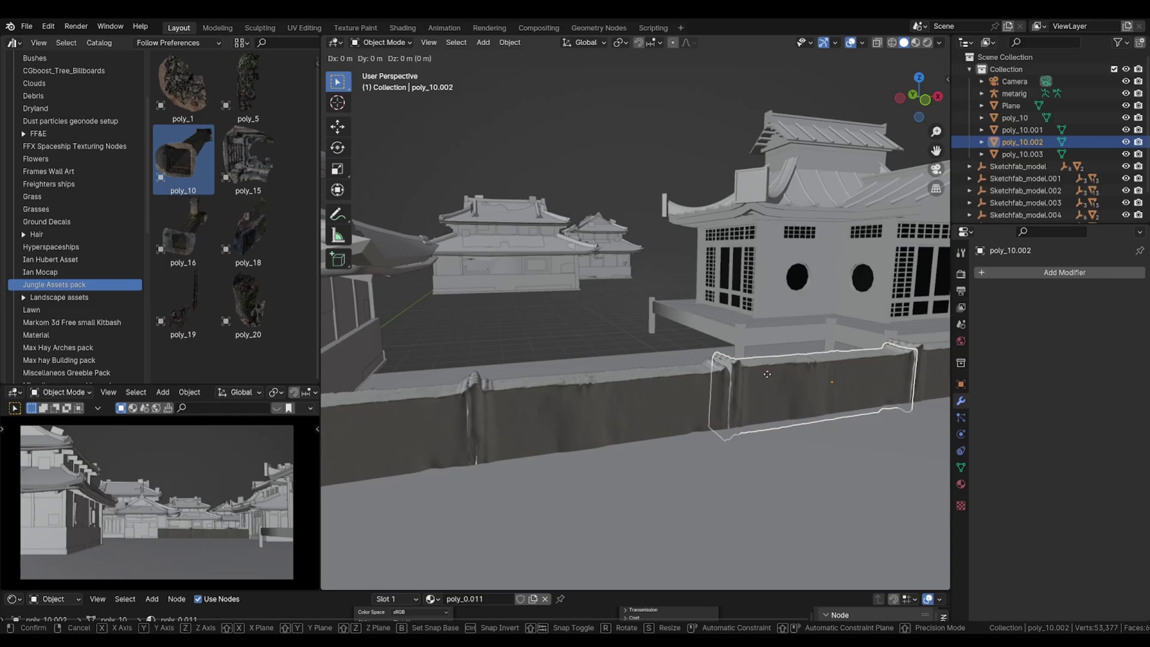
{"action": "key", "text": "x"}
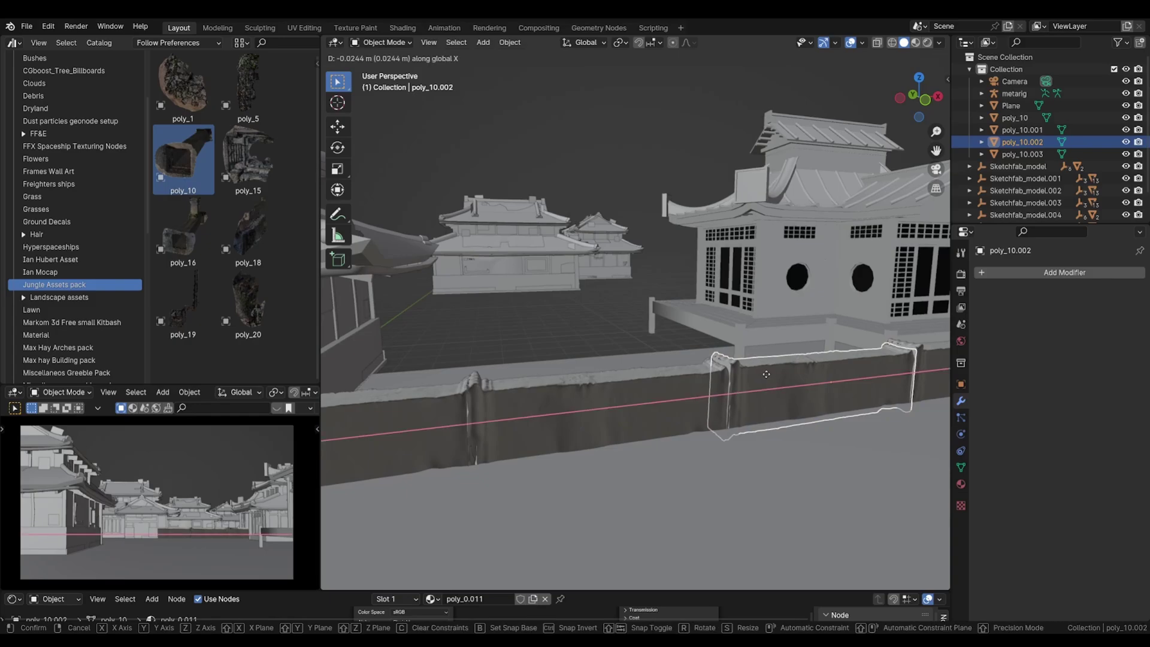
{"action": "left_click", "coordinate": [765, 377]}
Step: Shift the last wall segment along X against its neighbour, then deselect everything and save the file
{"action": "left_click", "coordinate": [922, 346]}
{"action": "middle_click_drag", "start_coordinate": [922, 346], "coordinate": [698, 376]}
{"action": "key", "text": "g"}
{"action": "key", "text": "x"}
{"action": "left_click", "coordinate": [819, 339]}
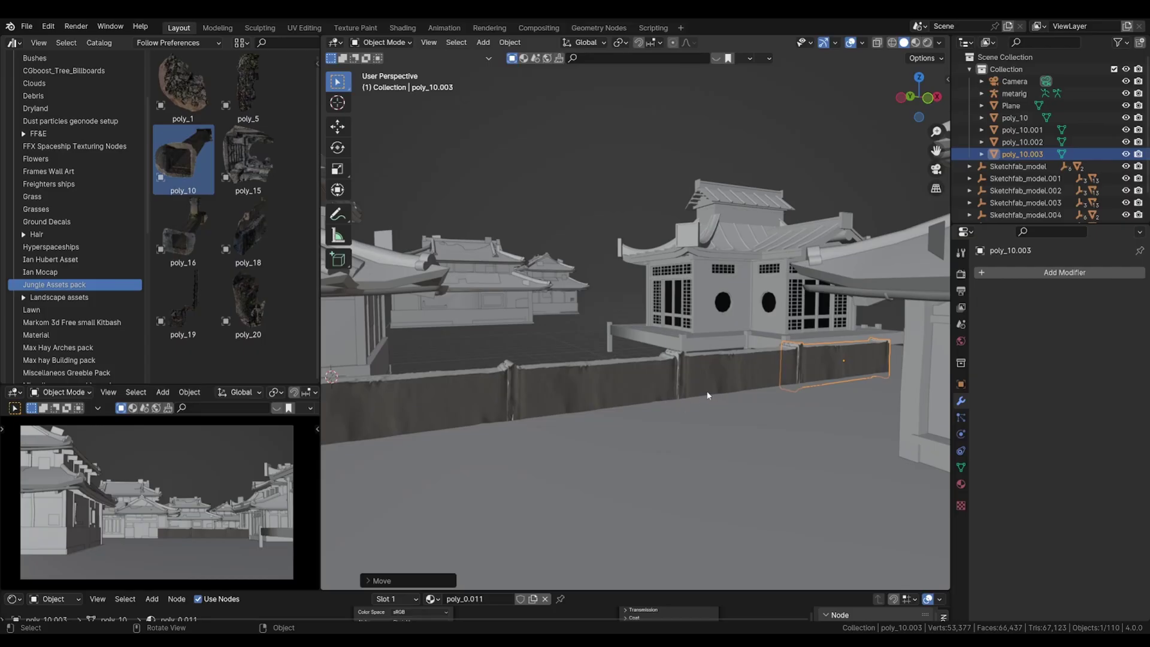
{"action": "key", "text": "alt+a"}
{"action": "key", "text": "ctrl+s"}
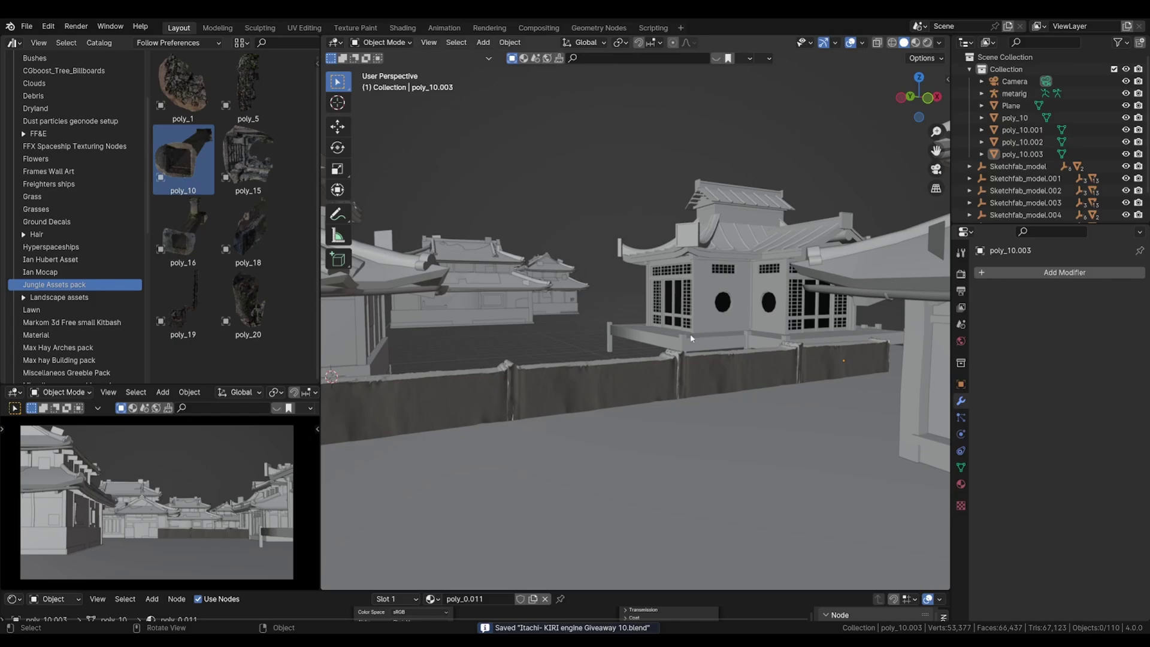
Step: Bring a utility pole model into the village scene through the glTF 2.0 import
{"action": "middle_click_drag", "start_coordinate": [690, 337], "coordinate": [617, 339]}
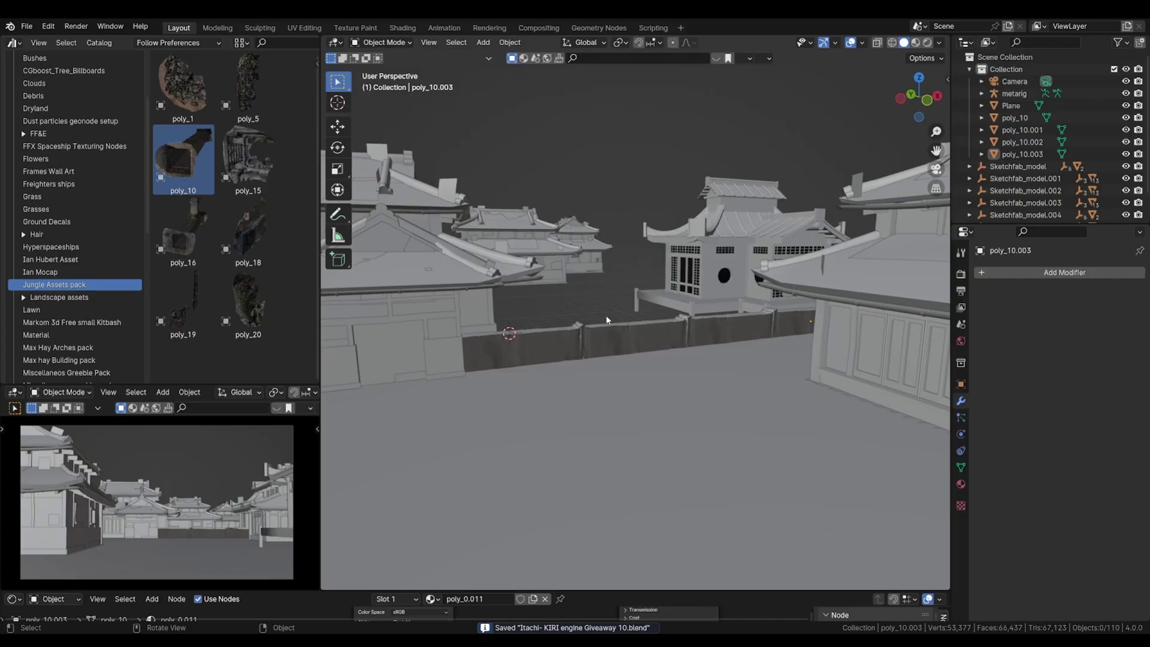
{"action": "key", "text": "q"}
{"action": "mouse_move", "coordinate": [509, 227]}
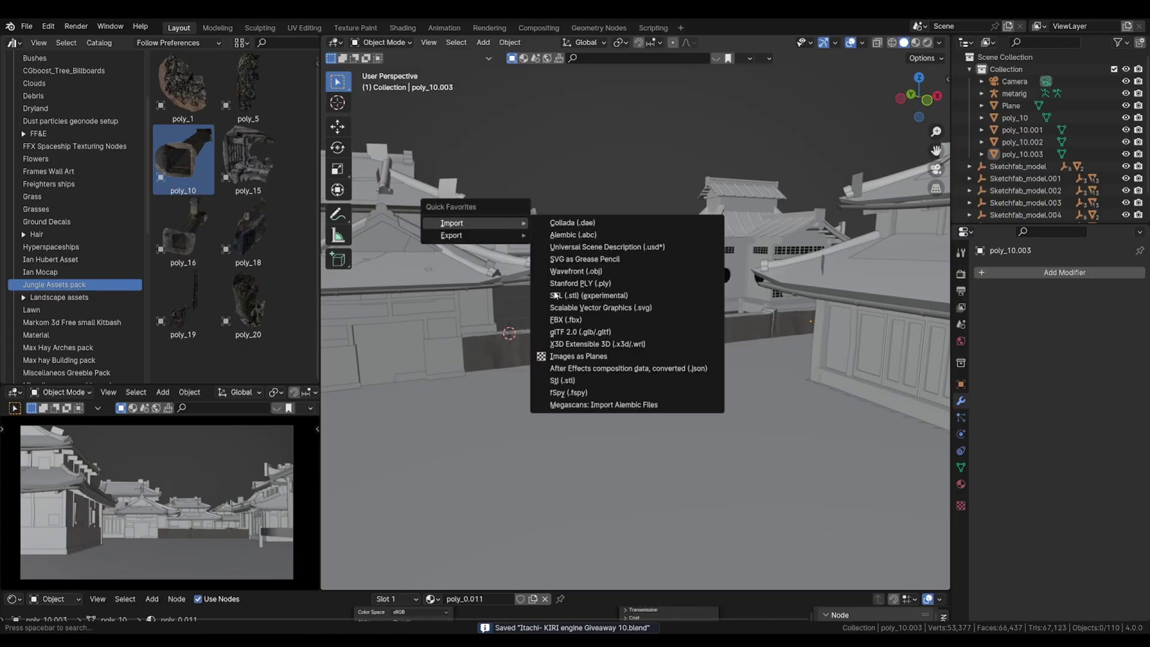
{"action": "left_click", "coordinate": [566, 337]}
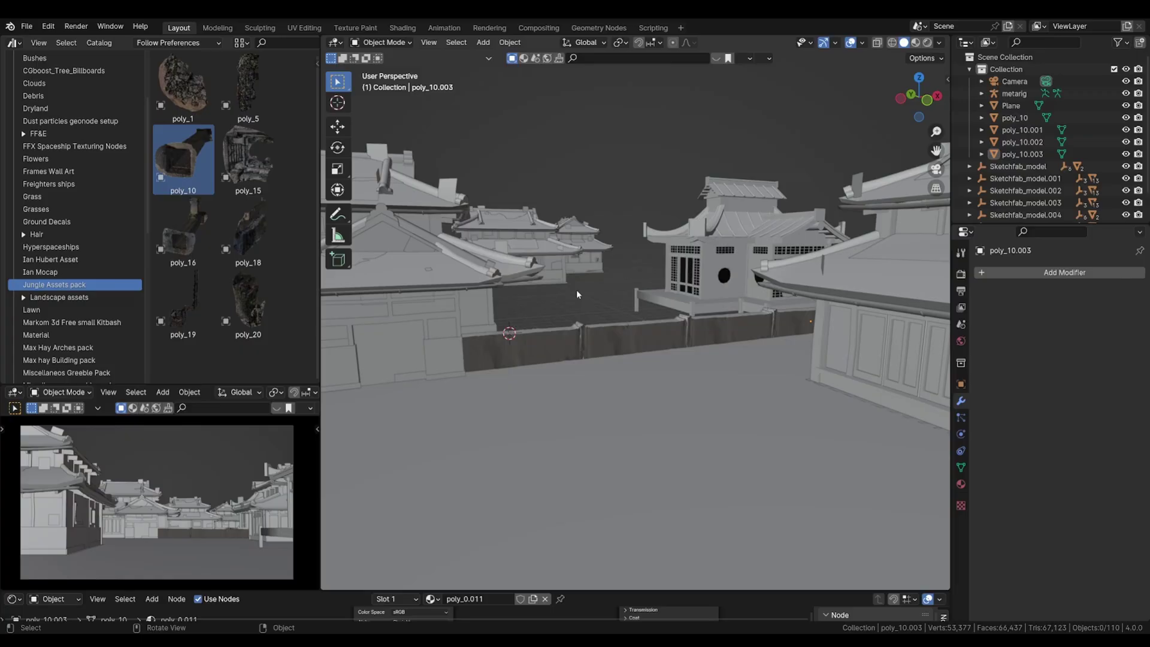
{"action": "key", "text": "ctrl+v"}
{"action": "key", "text": "g"}
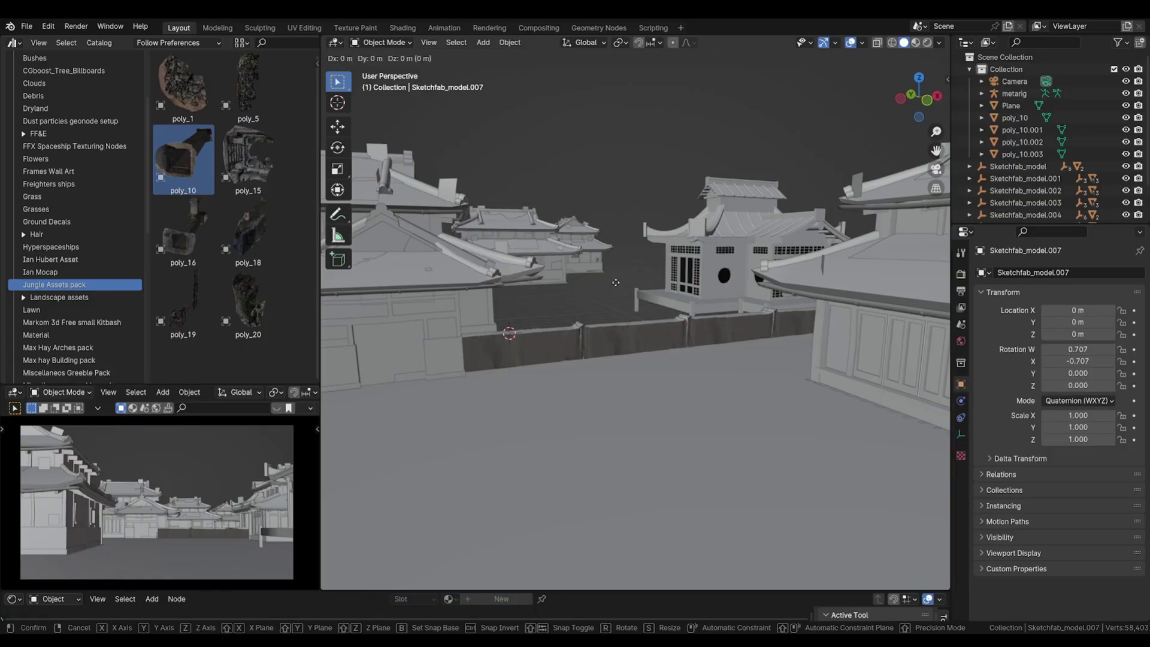
{"action": "key", "text": "shift+z"}
{"action": "right_click", "coordinate": [621, 300]}
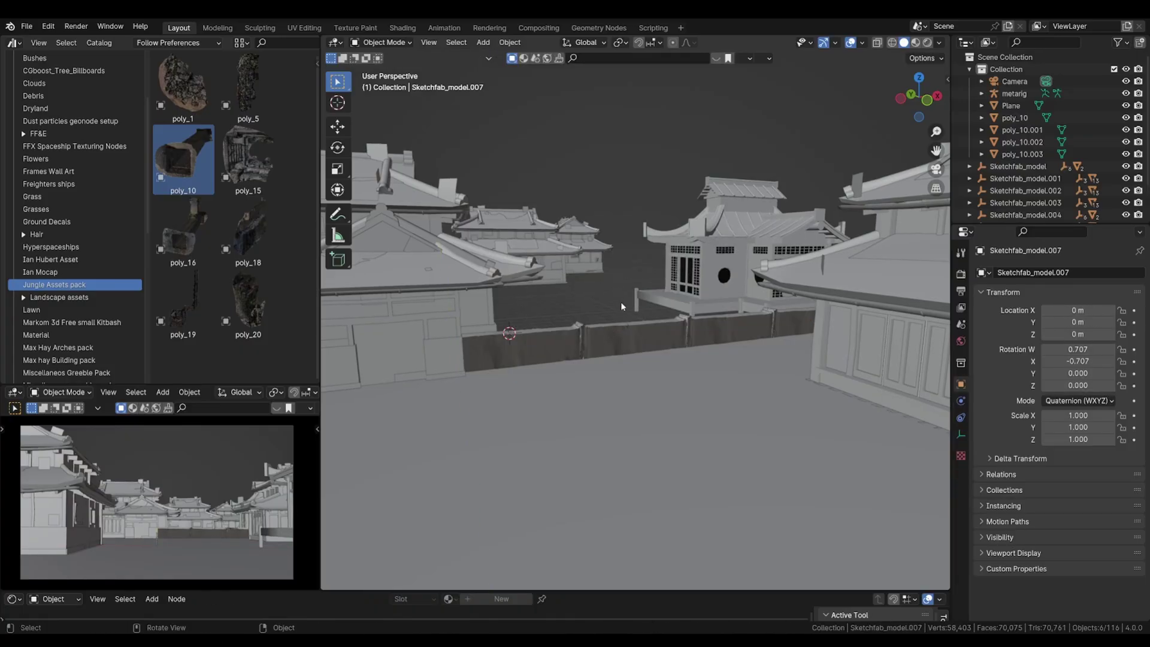
Step: Move the utility pole across the ground to about X 8.66 m, Y 30.59 m, and enlarge it to a scale of about 9.13
{"action": "scroll", "coordinate": [621, 301], "scroll_direction": "down", "scroll_amount": 4}
{"action": "middle_click_drag", "start_coordinate": [623, 303], "coordinate": [641, 323]}
{"action": "key", "text": "g"}
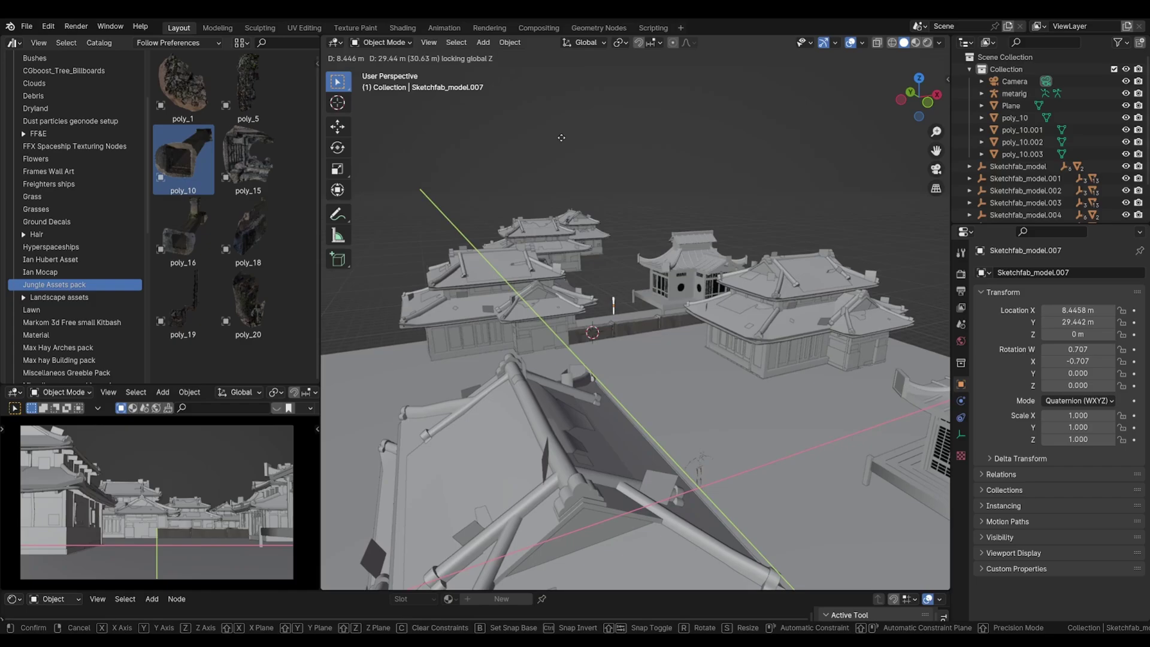
{"action": "left_click", "coordinate": [561, 140]}
{"action": "middle_click_drag", "start_coordinate": [560, 141], "coordinate": [575, 150]}
{"action": "key", "text": "s"}
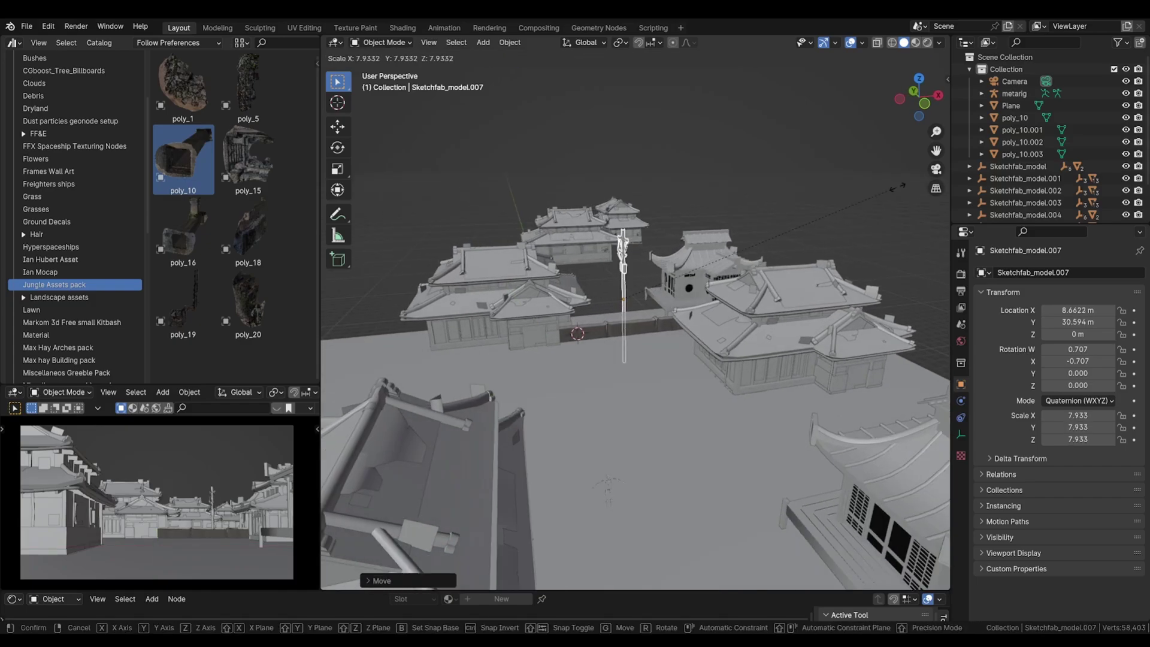
{"action": "left_click", "coordinate": [939, 172]}
{"action": "scroll", "coordinate": [671, 310], "scroll_direction": "up", "scroll_amount": 3}
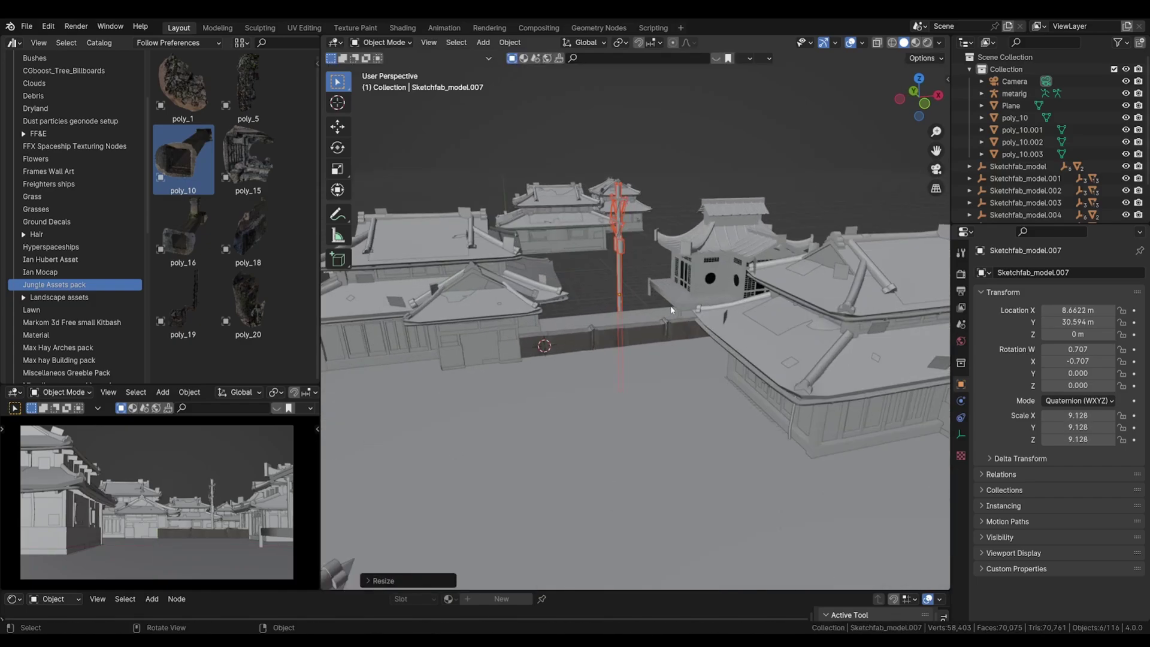
Step: Rotate the utility pole 90° about the global Z axis and raise it to about Z 2.65 m
{"action": "key", "text": "g"}
{"action": "key", "text": "z"}
{"action": "key", "text": "r"}
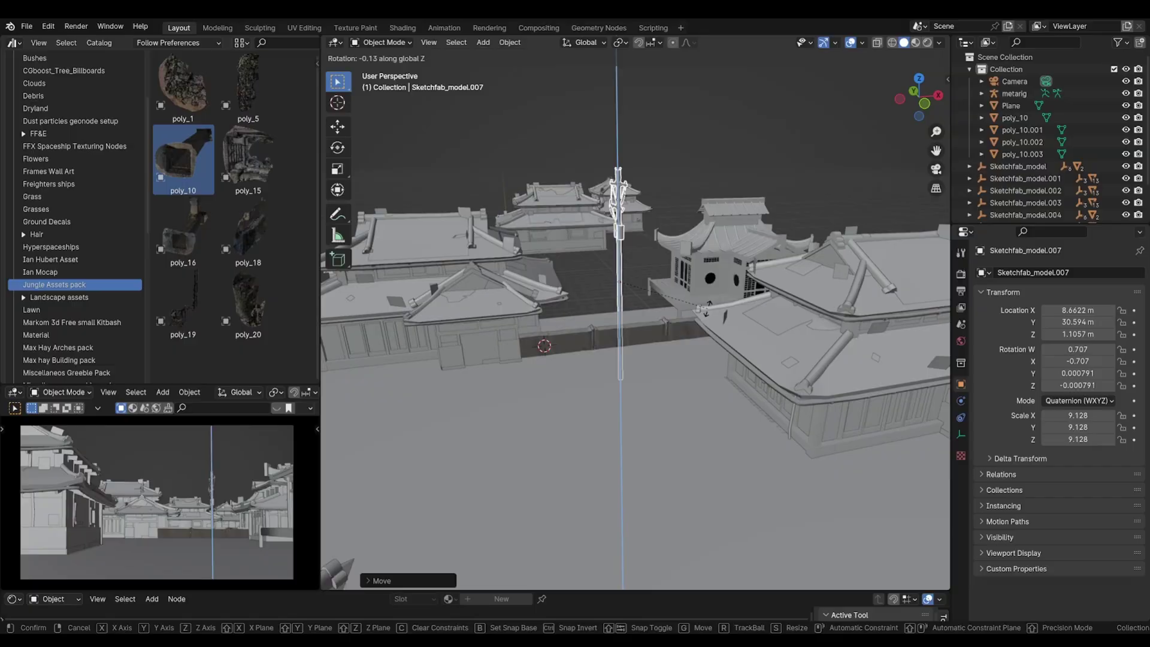
{"action": "left_click", "coordinate": [592, 321]}
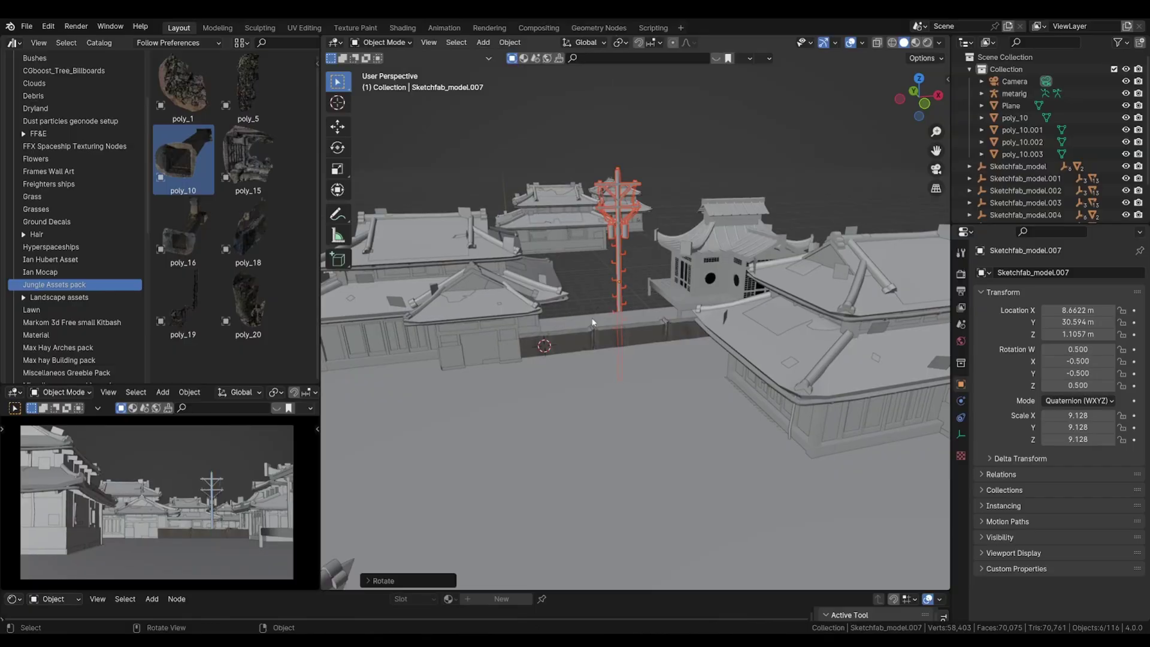
{"action": "key", "text": "g"}
{"action": "key", "text": "z"}
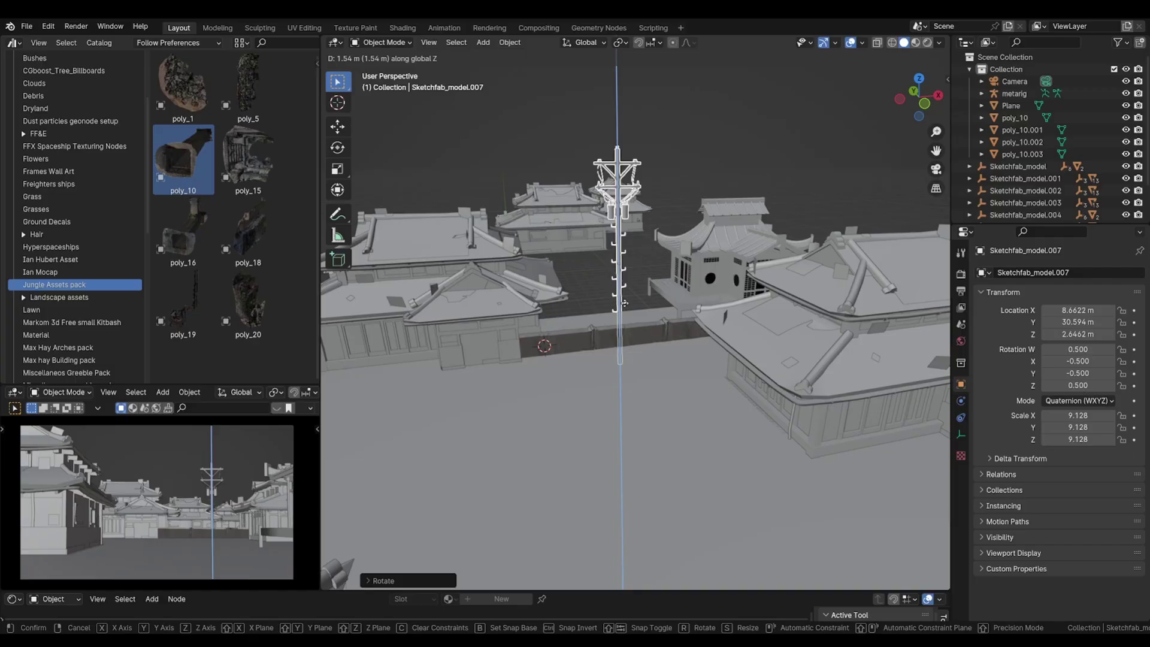
{"action": "left_click", "coordinate": [624, 303]}
Step: Enlarge the utility pole to a scale of about 13.07 and set its height to about Z 1.11 m
{"action": "key", "text": "s"}
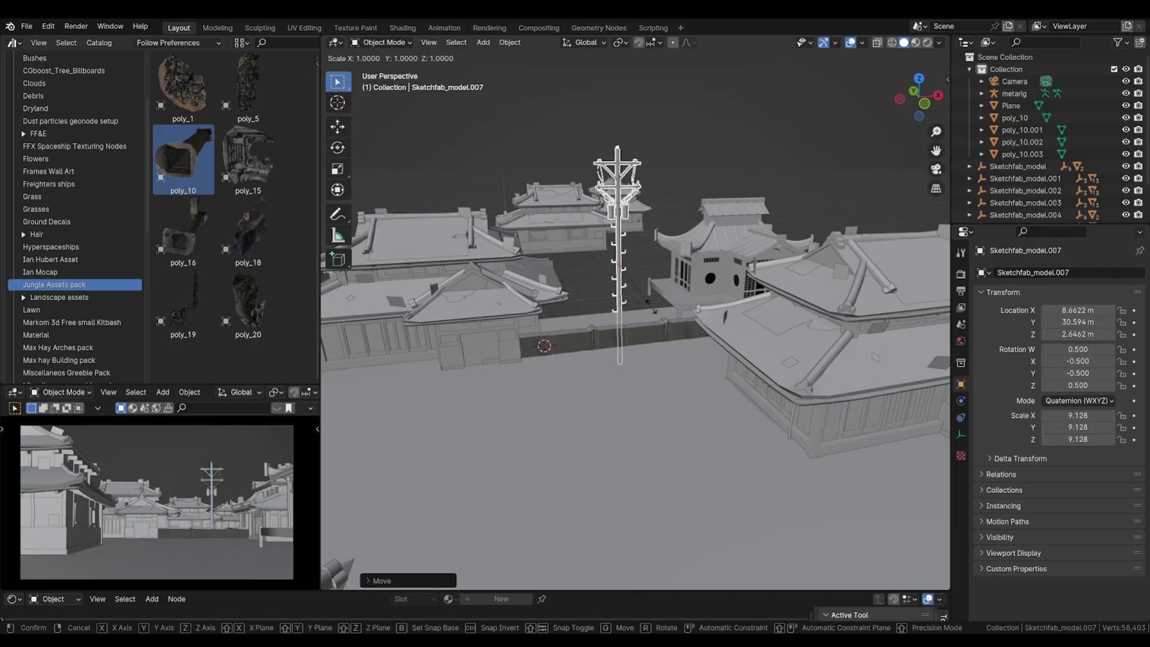
{"action": "left_click", "coordinate": [671, 296]}
{"action": "key", "text": "g"}
{"action": "key", "text": "z"}
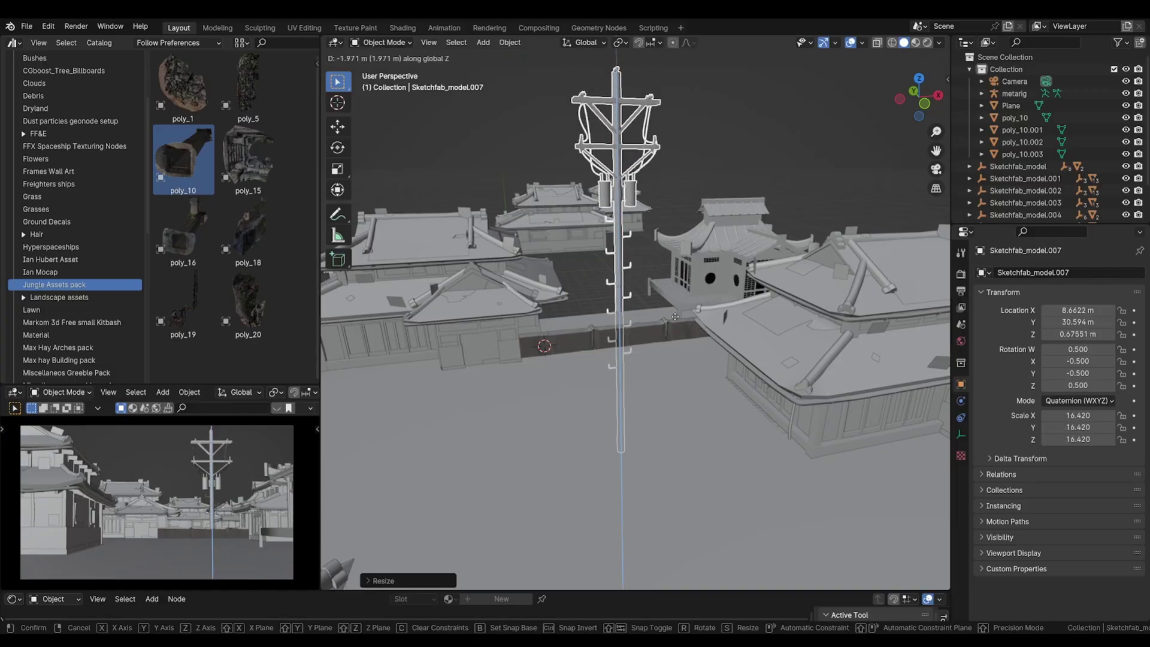
{"action": "left_click", "coordinate": [677, 302]}
{"action": "key", "text": "s"}
{"action": "left_click", "coordinate": [713, 315]}
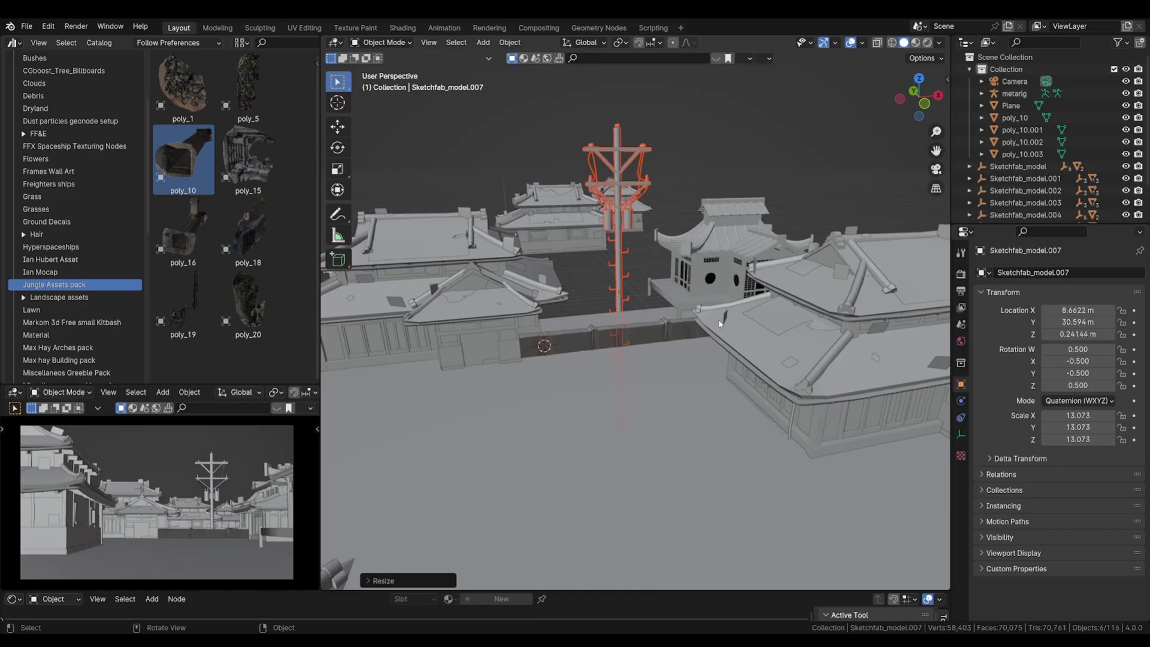
{"action": "key", "text": "g"}
{"action": "key", "text": "z"}
{"action": "left_click", "coordinate": [683, 312]}
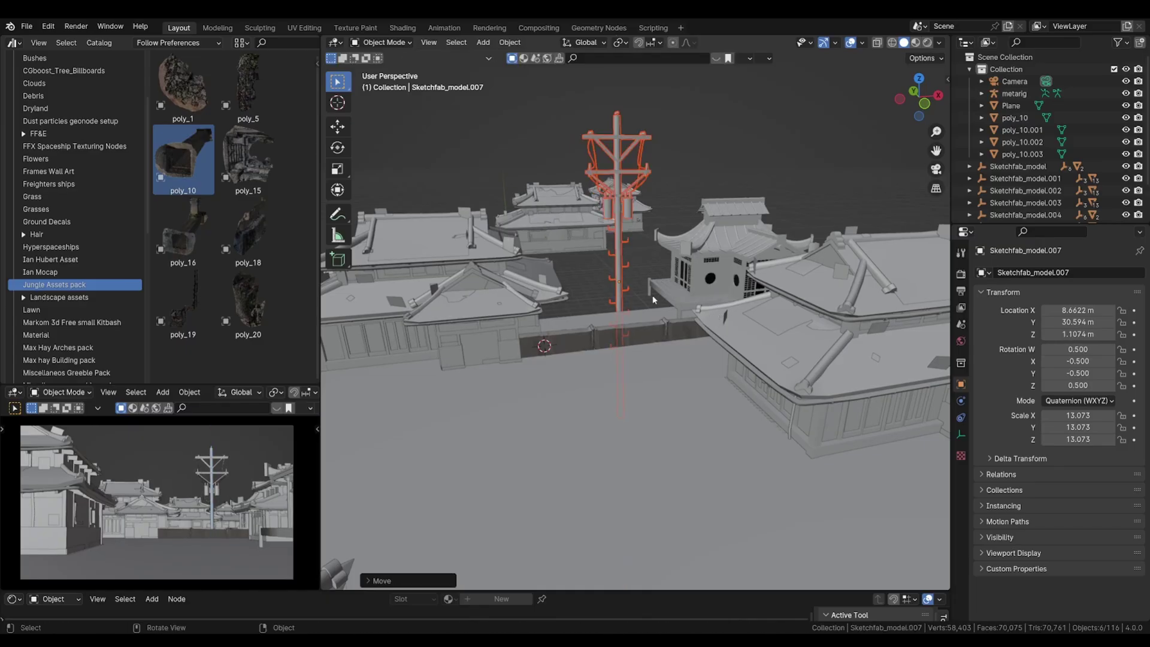
Step: Show the scene in Material Preview and inspect the upper part of the utility pole
{"action": "middle_click_drag", "start_coordinate": [682, 312], "coordinate": [679, 388], "text": "shift"}
{"action": "scroll", "coordinate": [698, 433], "scroll_direction": "up", "scroll_amount": 4}
{"action": "key", "text": "z"}
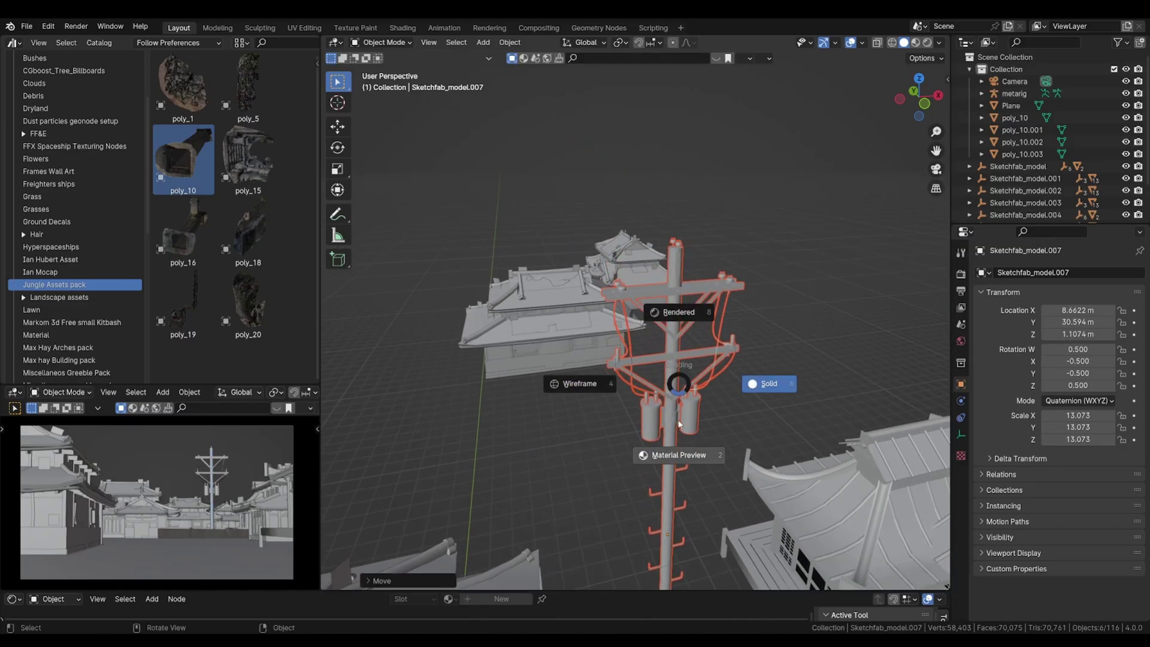
{"action": "left_click", "coordinate": [675, 454]}
{"action": "scroll", "coordinate": [630, 336], "scroll_direction": "up", "scroll_amount": 5}
{"action": "scroll", "coordinate": [587, 397], "scroll_direction": "up", "scroll_amount": 2}
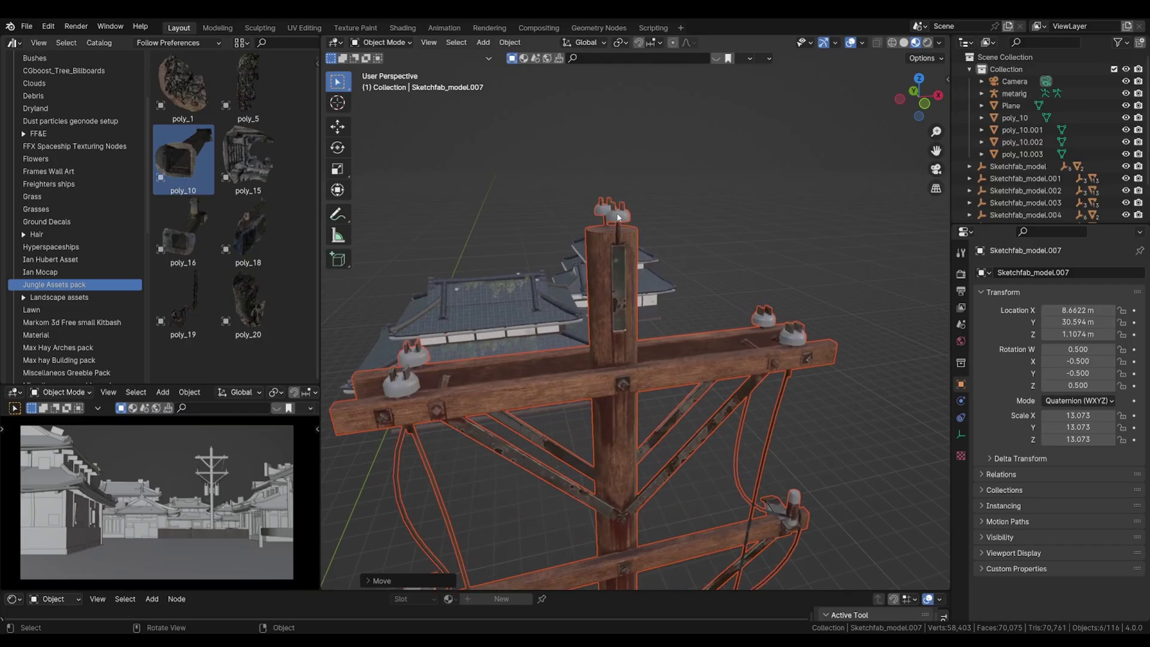
{"action": "middle_click_drag", "start_coordinate": [617, 216], "coordinate": [659, 230]}
Step: Delete the vertices of the two insulators and their pins on top of the utility pole's shaft
{"action": "left_click", "coordinate": [537, 320]}
{"action": "middle_click_drag", "start_coordinate": [516, 238], "coordinate": [571, 223], "text": "shift"}
{"action": "key", "text": "Tab"}
{"action": "left_click", "coordinate": [574, 212]}
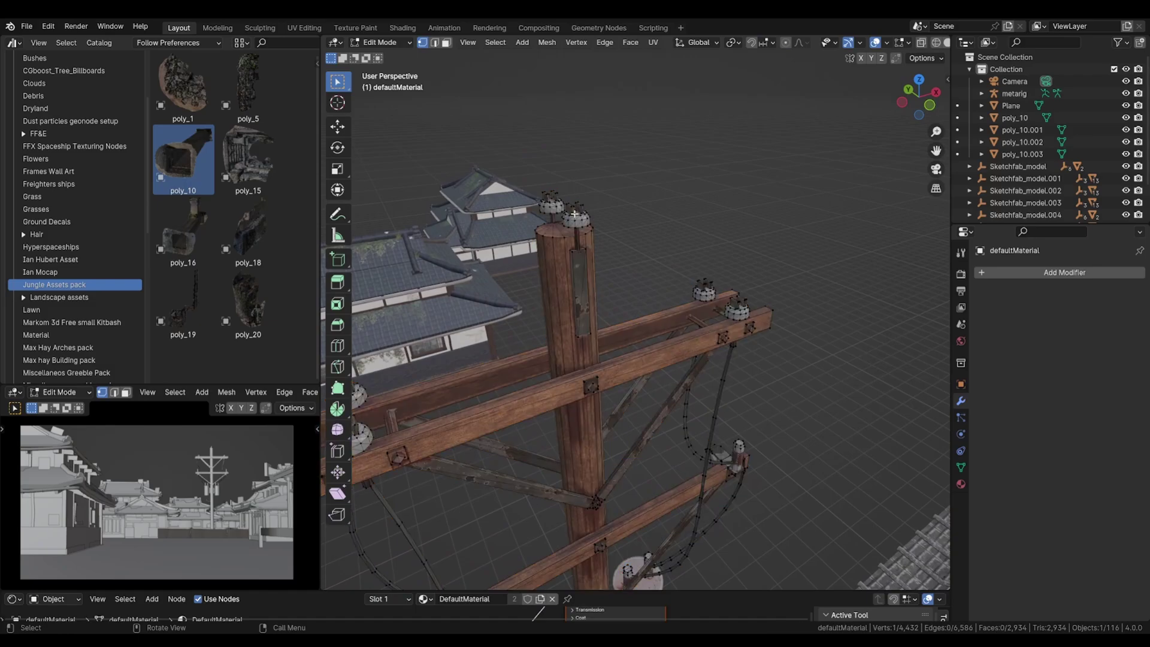
{"action": "key", "text": "KP_Decimal"}
{"action": "scroll", "coordinate": [574, 226], "scroll_direction": "down", "scroll_amount": 4}
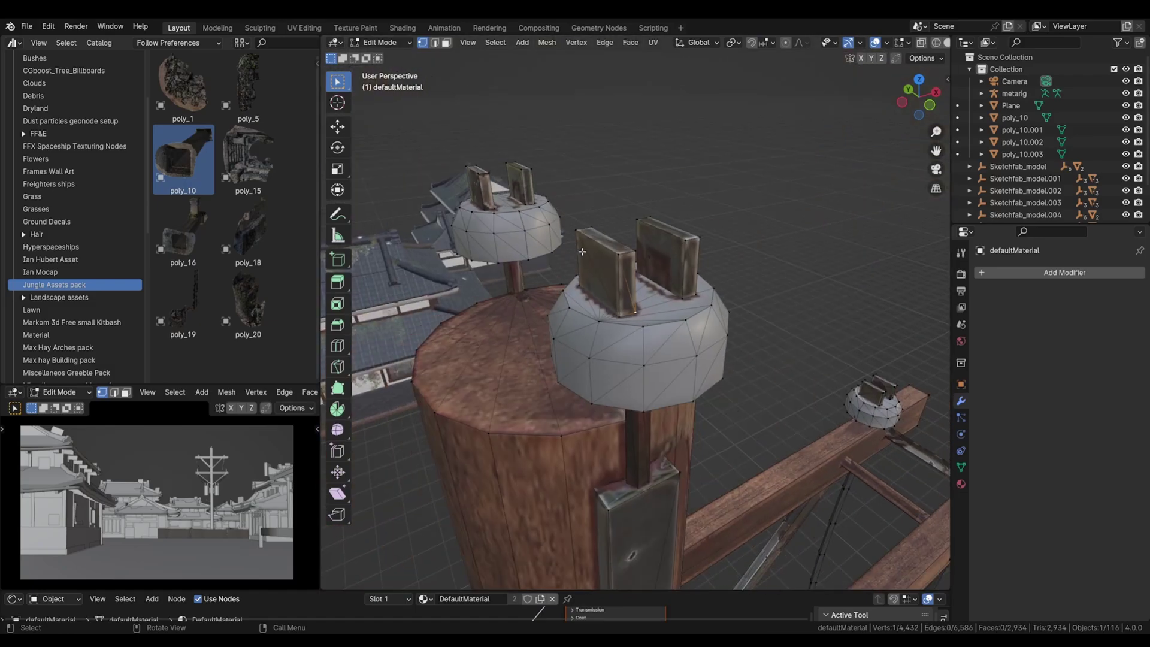
{"action": "key", "text": "KP_1"}
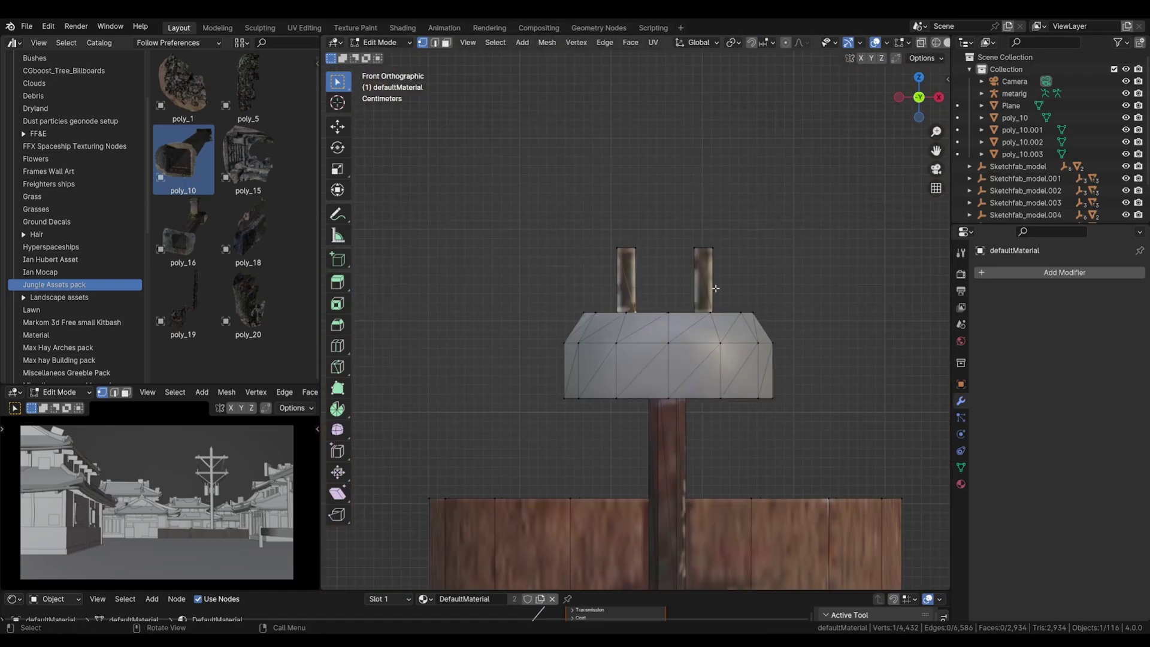
{"action": "key", "text": "shift+z"}
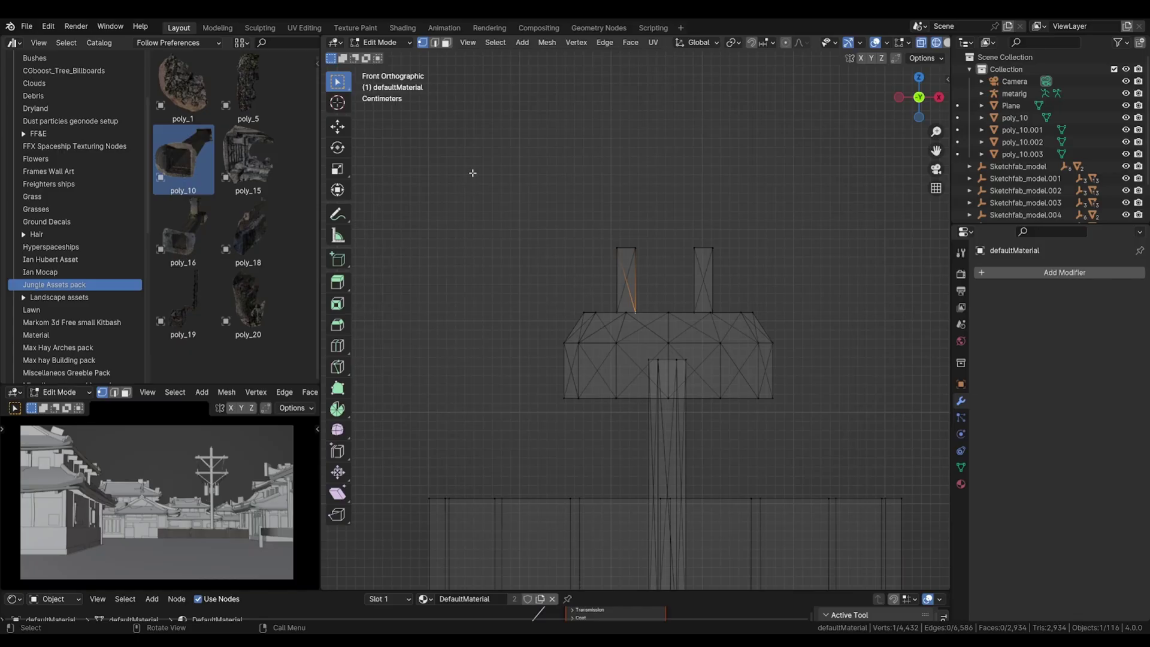
{"action": "left_click_drag", "start_coordinate": [470, 171], "coordinate": [946, 486]}
{"action": "key", "text": "x"}
{"action": "left_click", "coordinate": [723, 396]}
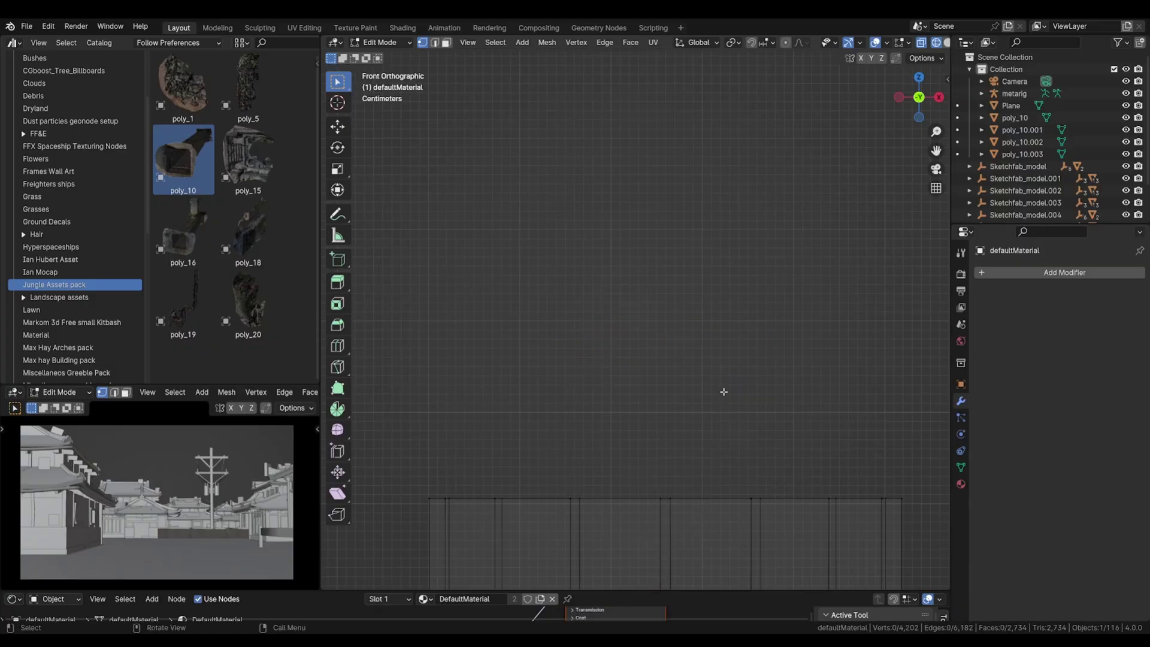
Step: Leave Edit Mode and return to Material Preview to check the cleared top of the pole
{"action": "scroll", "coordinate": [724, 390], "scroll_direction": "down", "scroll_amount": 6}
{"action": "middle_click_drag", "start_coordinate": [724, 391], "coordinate": [729, 350], "text": "shift"}
{"action": "key", "text": "Tab"}
{"action": "key", "text": "z"}
{"action": "left_click", "coordinate": [692, 429]}
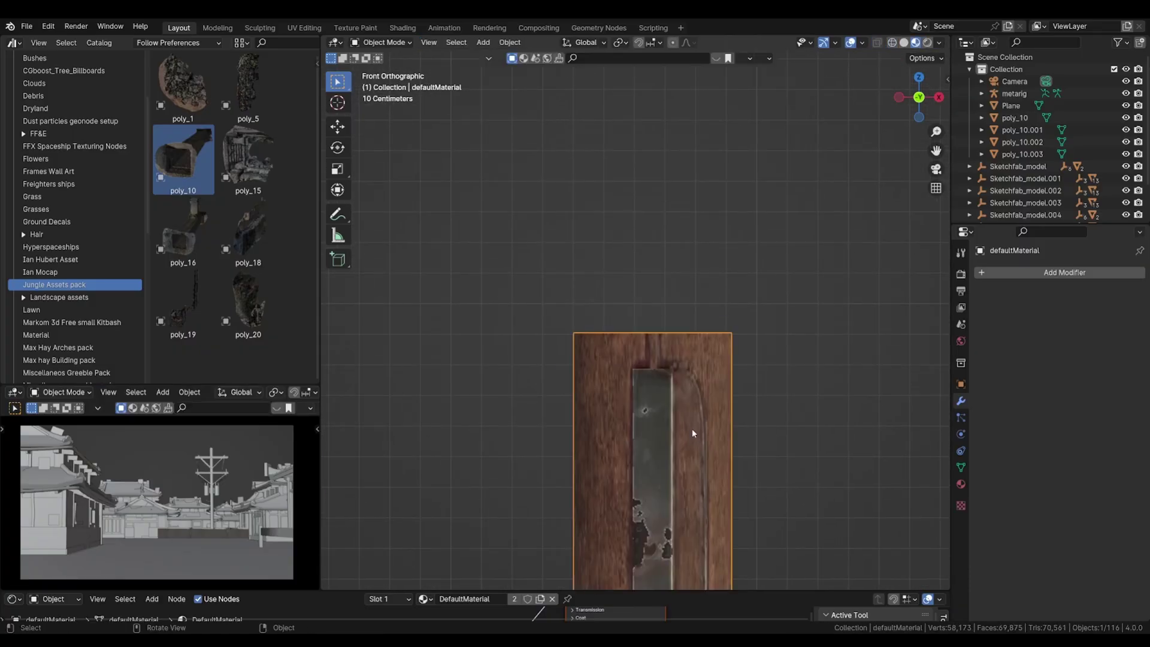
{"action": "scroll", "coordinate": [689, 419], "scroll_direction": "down", "scroll_amount": 3}
{"action": "mouse_move", "coordinate": [632, 383]}
{"action": "middle_mouse_down"}
{"action": "mouse_move", "coordinate": [692, 415]}
{"action": "mouse_move", "coordinate": [623, 354]}
{"action": "middle_mouse_up"}
Step: Select the whole linked shaft of the utility pole in Edit Mode and merge its vertices by distance
{"action": "key", "text": "Tab"}
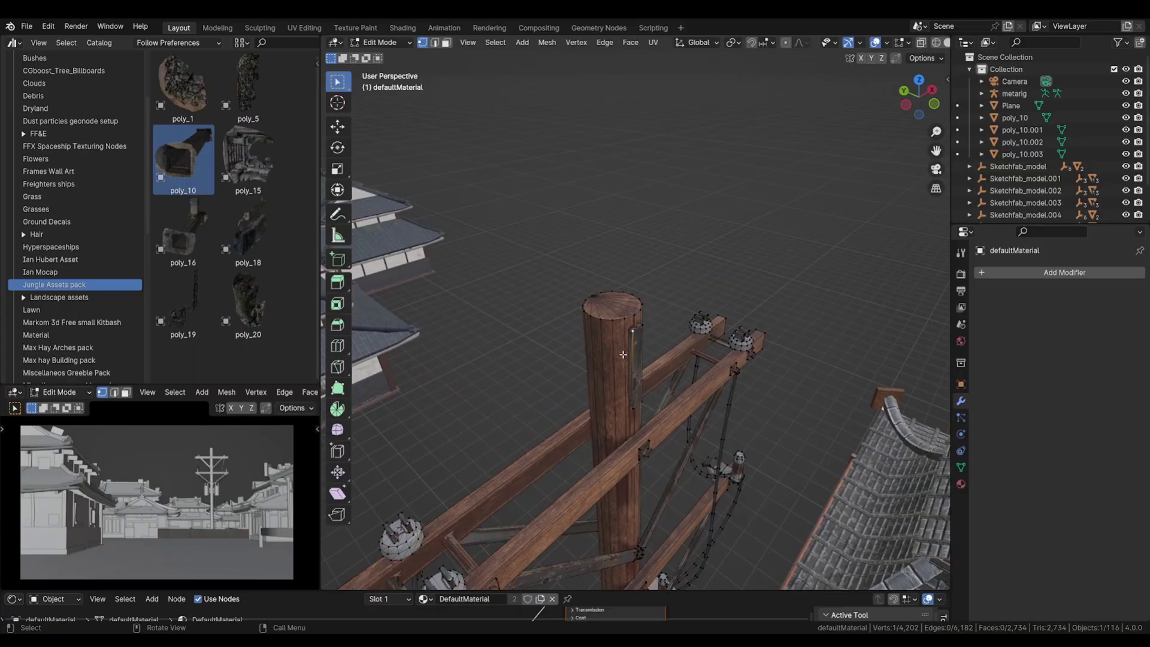
{"action": "key", "text": "ctrl+l"}
{"action": "left_click", "coordinate": [616, 323]}
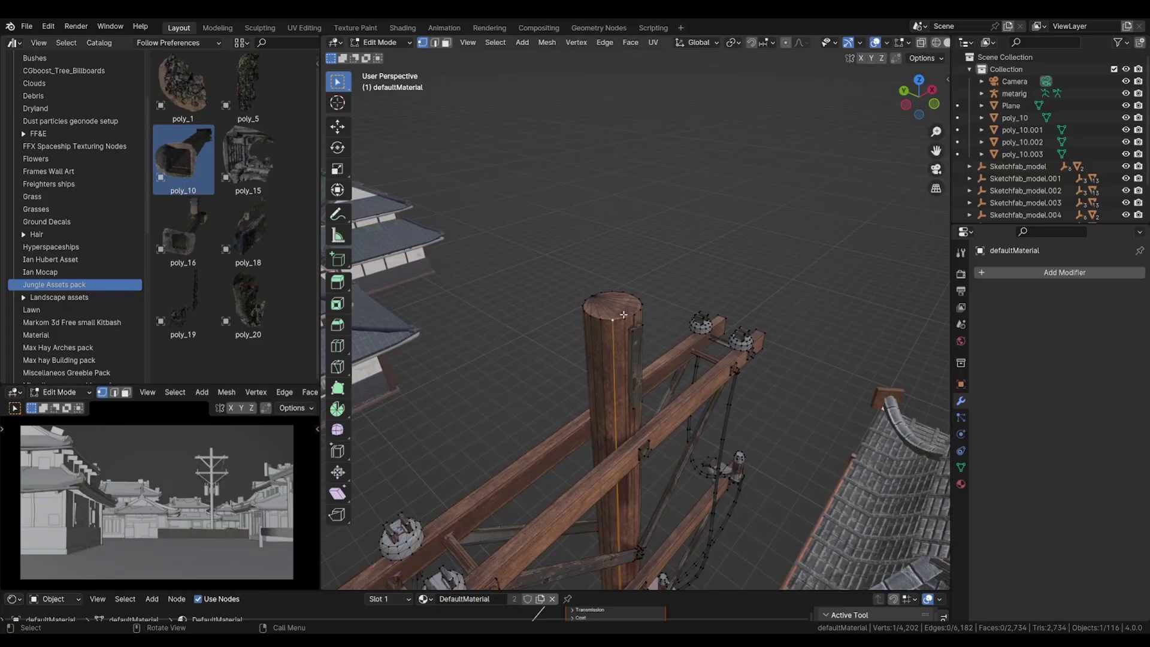
{"action": "key", "text": "ctrl+l"}
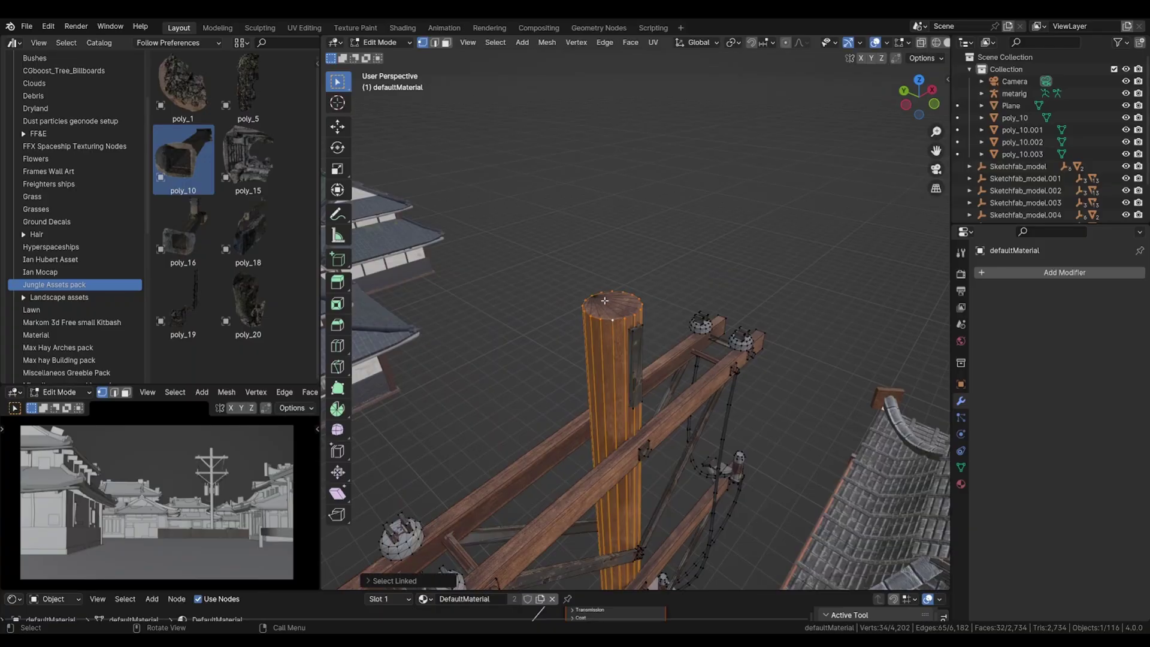
{"action": "key", "text": "3"}
{"action": "key", "text": "ctrl+l"}
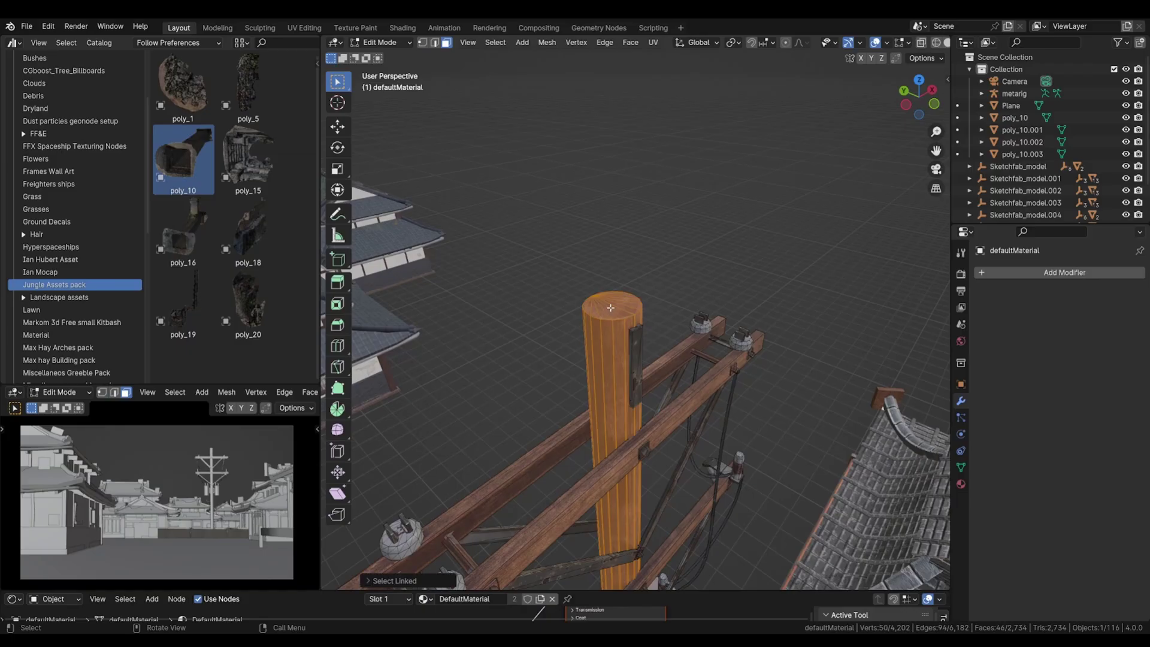
{"action": "key", "text": "m"}
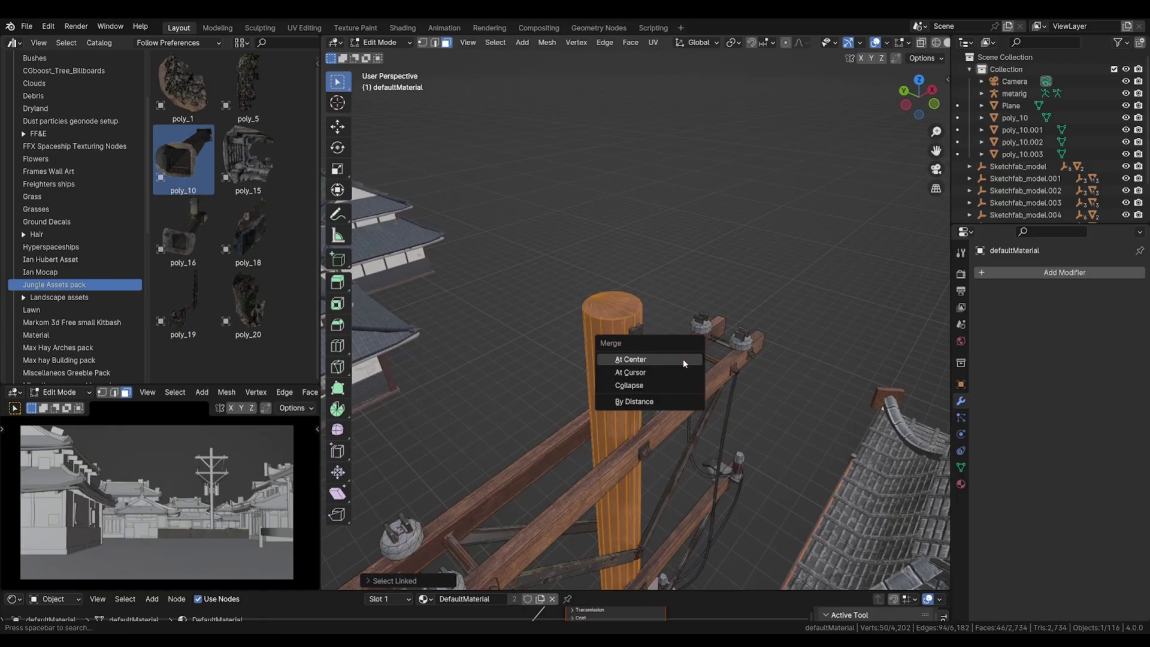
{"action": "left_click", "coordinate": [681, 400]}
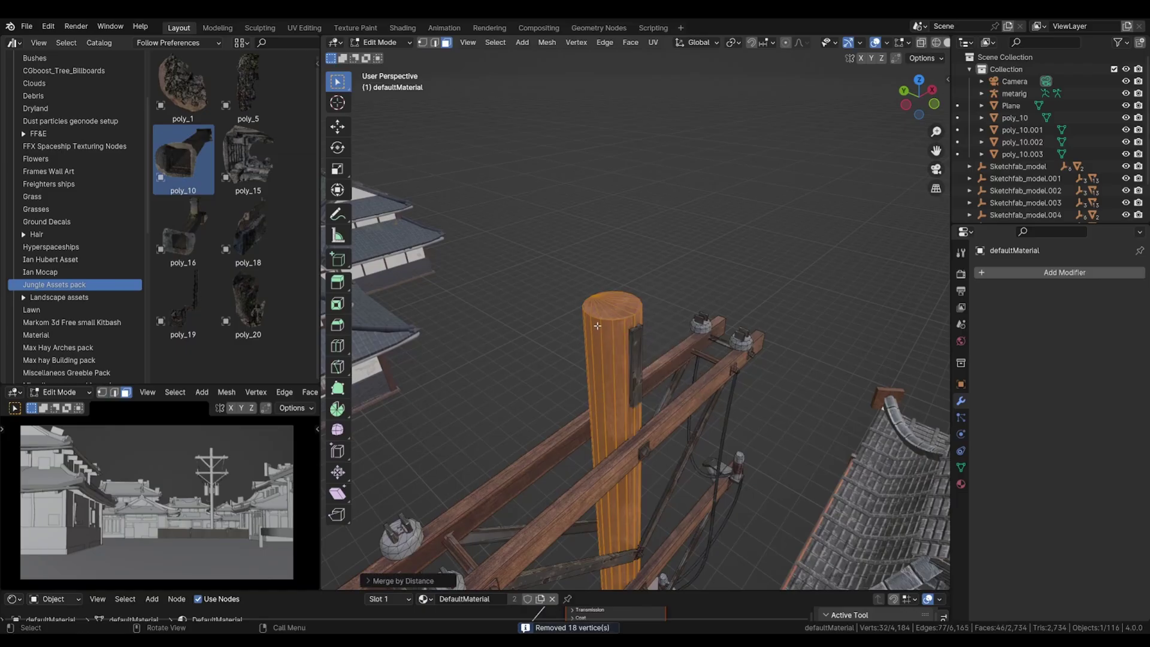
Step: Merge all vertices of the utility pole mesh by distance and convert its triangles to quads
{"action": "key", "text": "a"}
{"action": "key", "text": "m"}
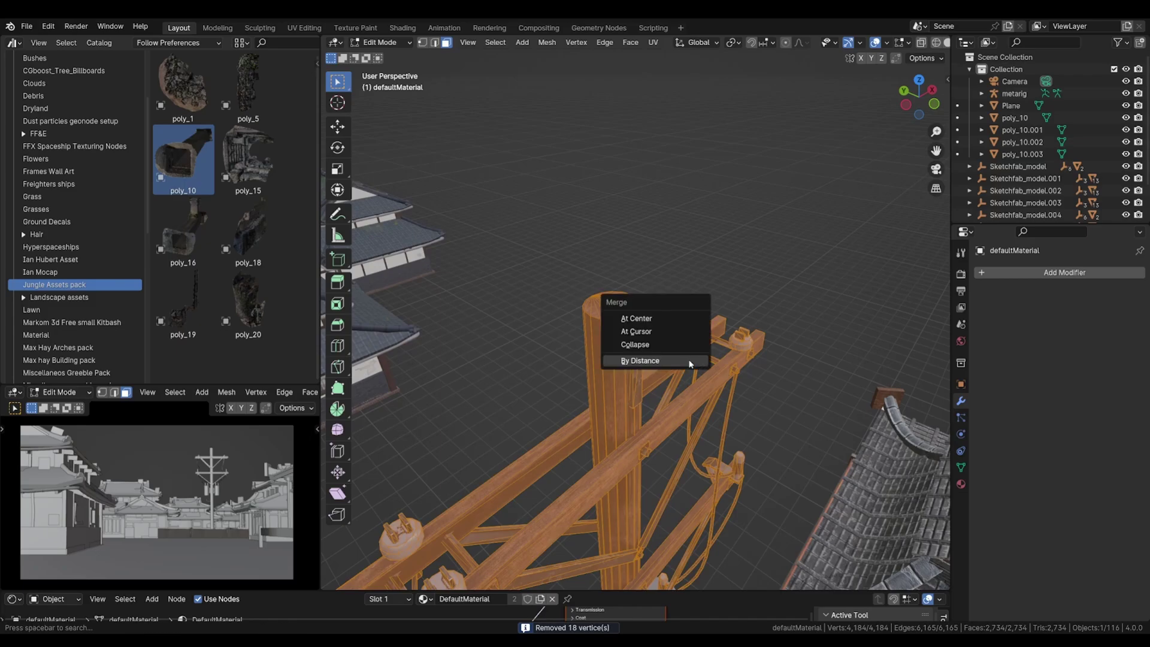
{"action": "left_click", "coordinate": [691, 364]}
{"action": "key", "text": "alt+j"}
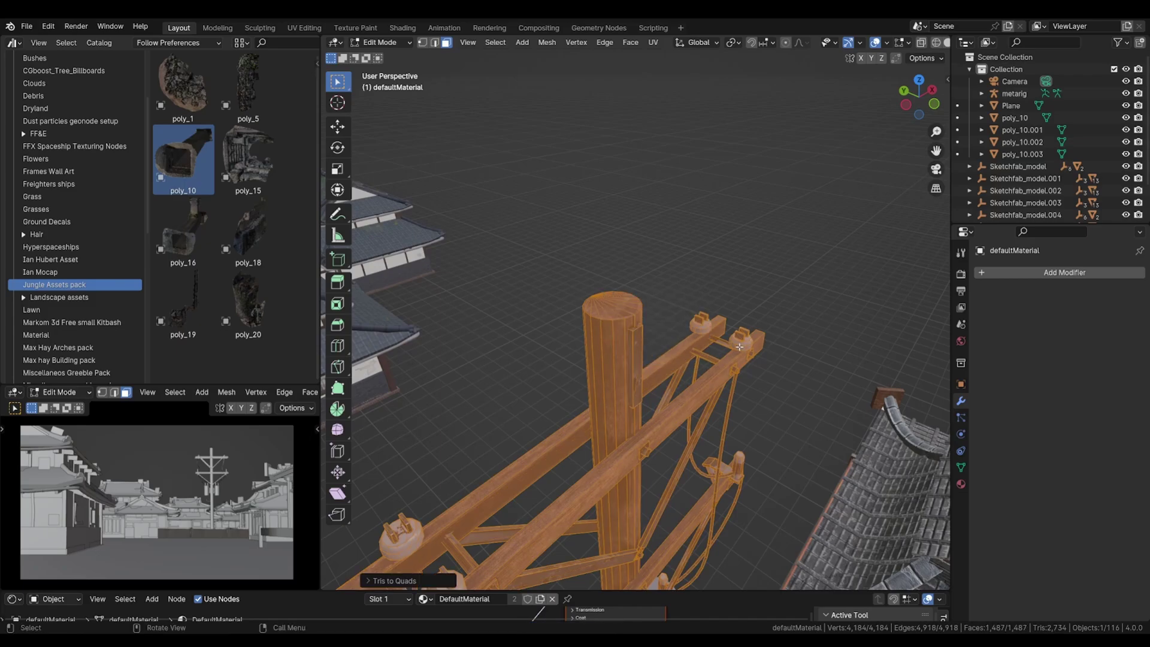
{"action": "key", "text": "m"}
{"action": "left_click", "coordinate": [738, 345]}
Step: Select only the linked faces of the pole's shaft and show the mesh's material settings
{"action": "left_click", "coordinate": [621, 310]}
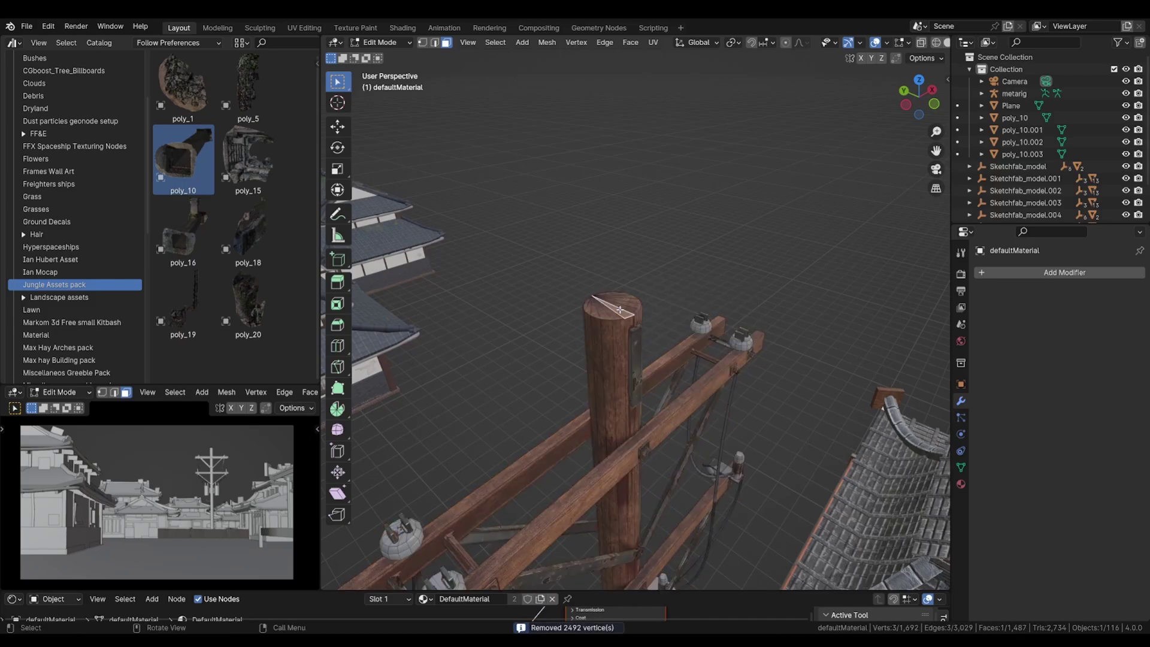
{"action": "key", "text": "l"}
{"action": "left_click", "coordinate": [961, 484]}
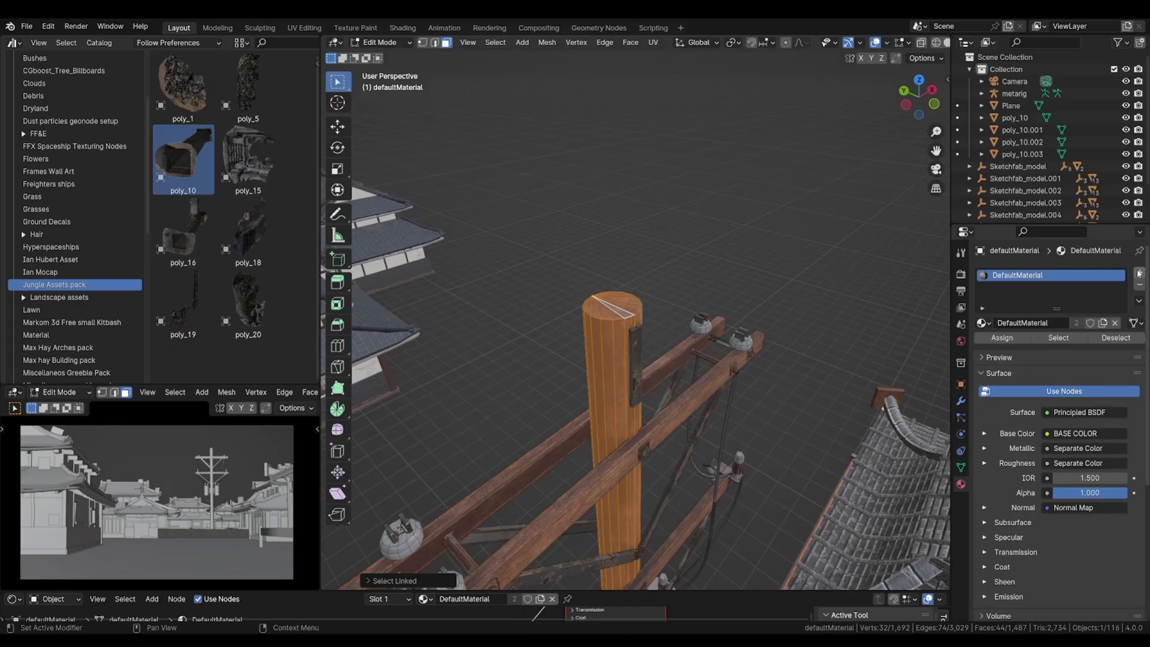
{"action": "key", "text": "Tab"}
{"action": "middle_click_drag", "start_coordinate": [617, 371], "coordinate": [809, 323]}
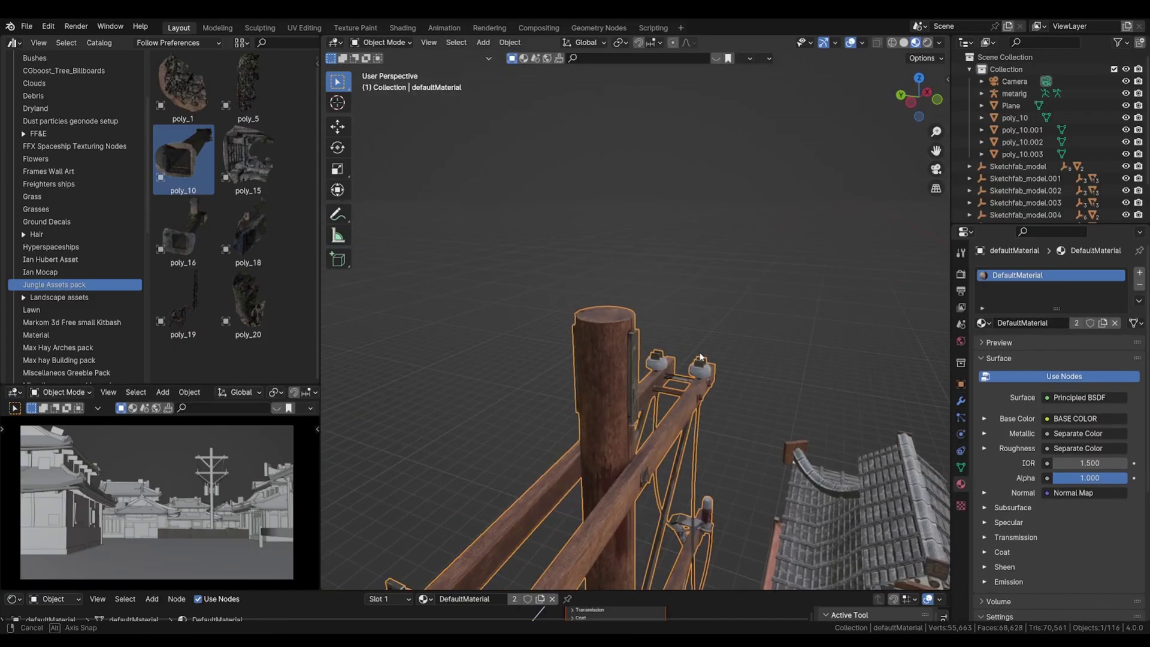
{"action": "key", "text": "Tab"}
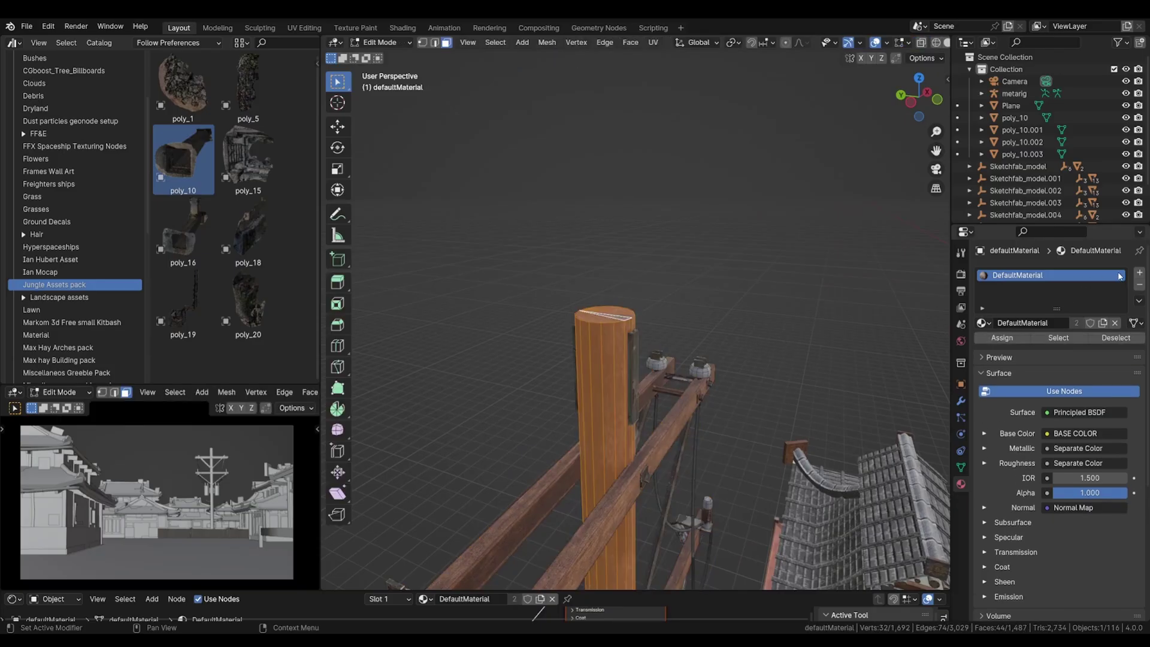
Step: Add a second material slot containing an independent copy of DefaultMaterial, and save the file
{"action": "left_click", "coordinate": [1140, 273]}
{"action": "left_click", "coordinate": [983, 347]}
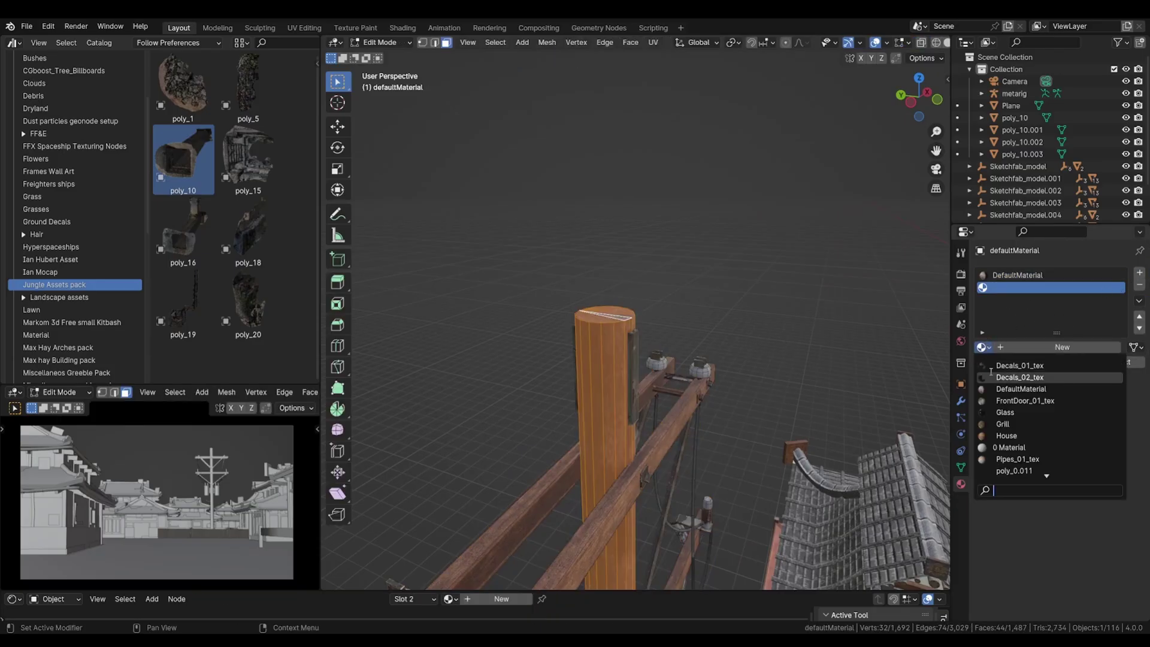
{"action": "left_click", "coordinate": [1030, 389]}
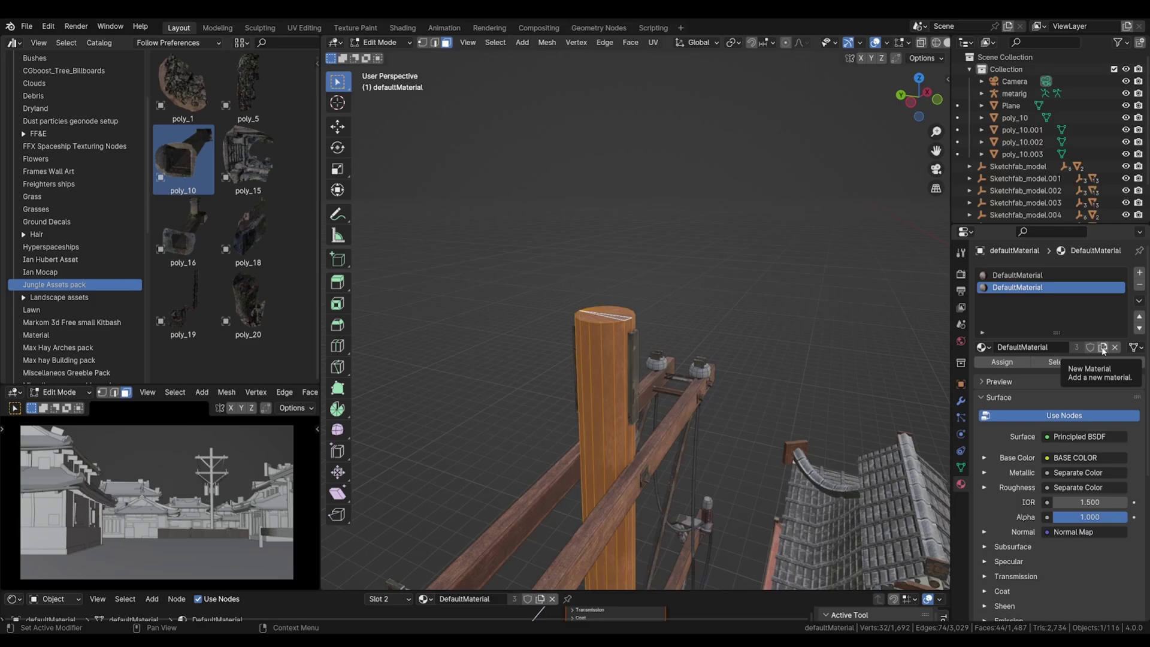
{"action": "key", "text": "ctrl+s"}
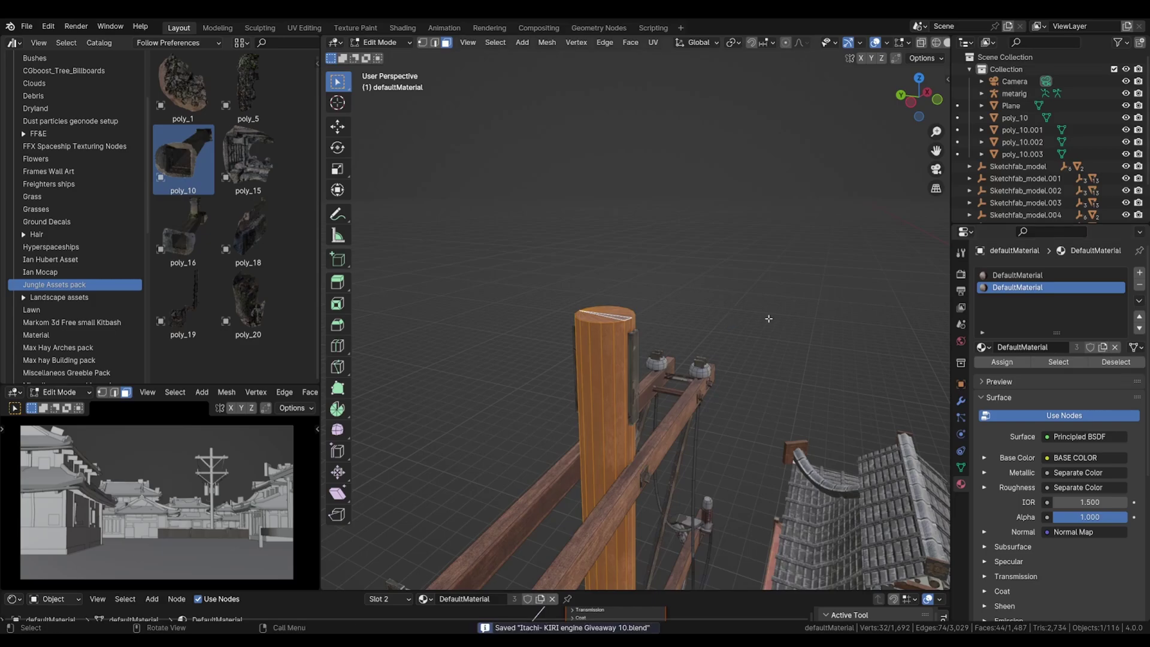
{"action": "left_click", "coordinate": [1103, 348]}
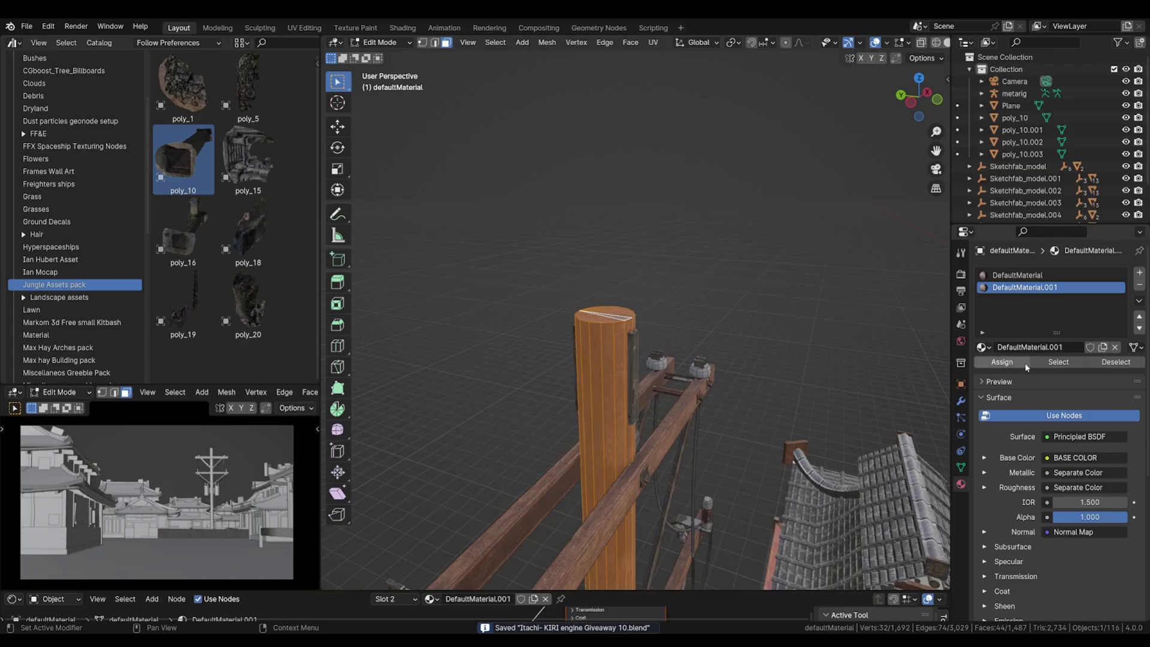
Step: Enlarge the node editor for DefaultMaterial.001 and reposition its BASE COLOR texture node above the other texture nodes
{"action": "left_click", "coordinate": [985, 457]}
{"action": "scroll", "coordinate": [986, 455], "scroll_direction": "down", "scroll_amount": 5}
{"action": "scroll", "coordinate": [988, 456], "scroll_direction": "up", "scroll_amount": 5}
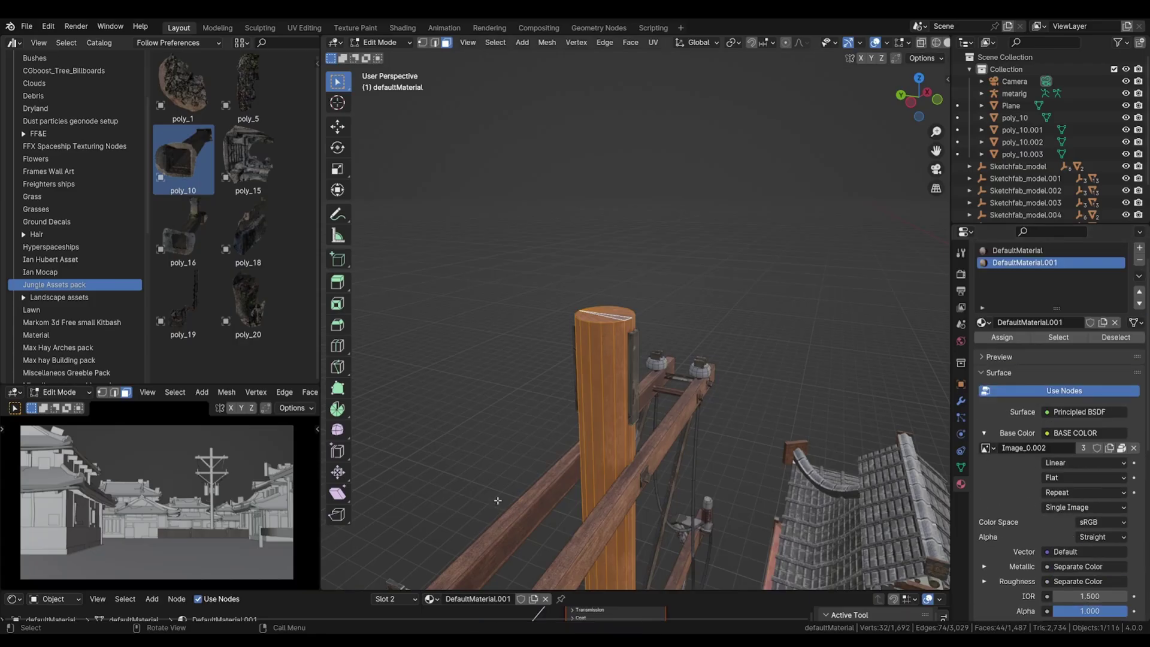
{"action": "left_click_drag", "start_coordinate": [650, 591], "coordinate": [657, 440]}
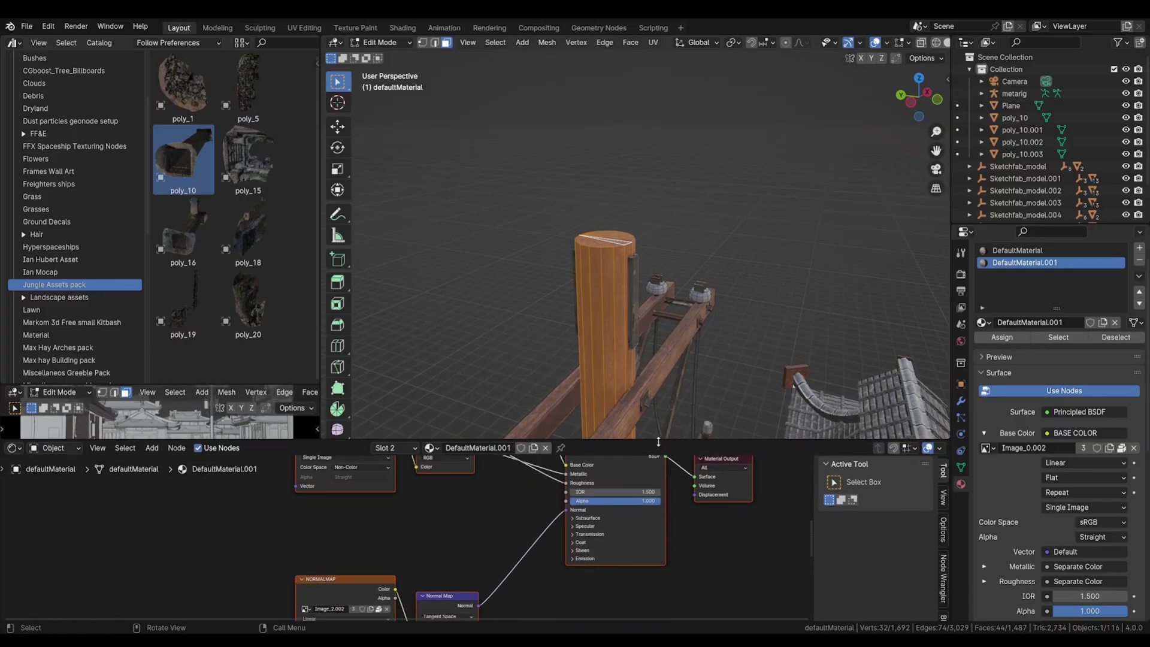
{"action": "scroll", "coordinate": [511, 477], "scroll_direction": "down", "scroll_amount": 3}
{"action": "middle_click_drag", "start_coordinate": [510, 472], "coordinate": [522, 570]}
{"action": "scroll", "coordinate": [522, 555], "scroll_direction": "down", "scroll_amount": 2}
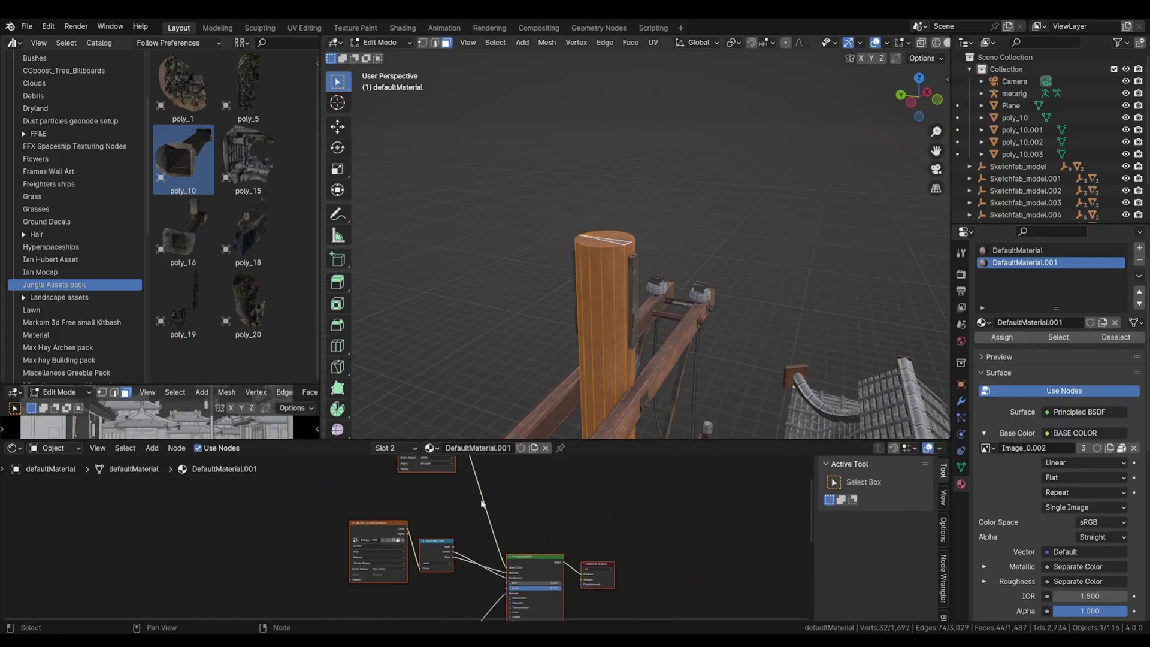
{"action": "middle_click_drag", "start_coordinate": [482, 504], "coordinate": [496, 543]}
{"action": "left_click", "coordinate": [436, 464]}
{"action": "left_click_drag", "start_coordinate": [446, 459], "coordinate": [402, 485]}
{"action": "scroll", "coordinate": [547, 398], "scroll_direction": "up", "scroll_amount": 1}
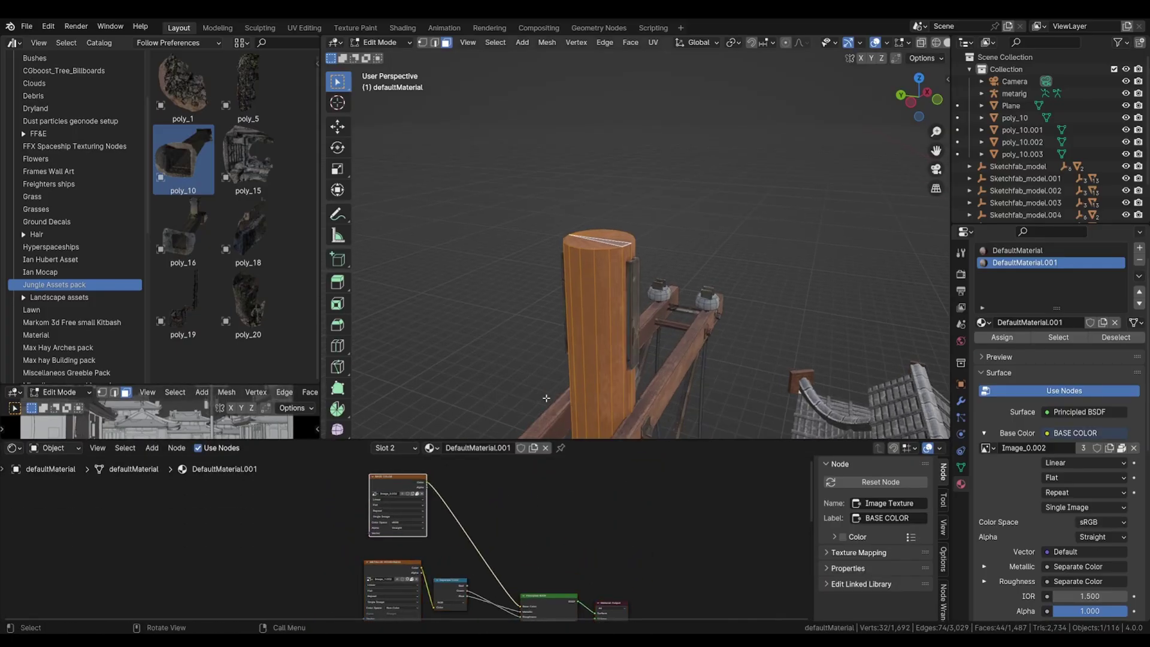
Step: Leave Edit Mode and move the Principled BSDF node up, making room beside the BASE COLOR texture node
{"action": "key", "text": "Tab"}
{"action": "scroll", "coordinate": [547, 397], "scroll_direction": "up", "scroll_amount": 3}
{"action": "scroll", "coordinate": [530, 593], "scroll_direction": "up", "scroll_amount": 1}
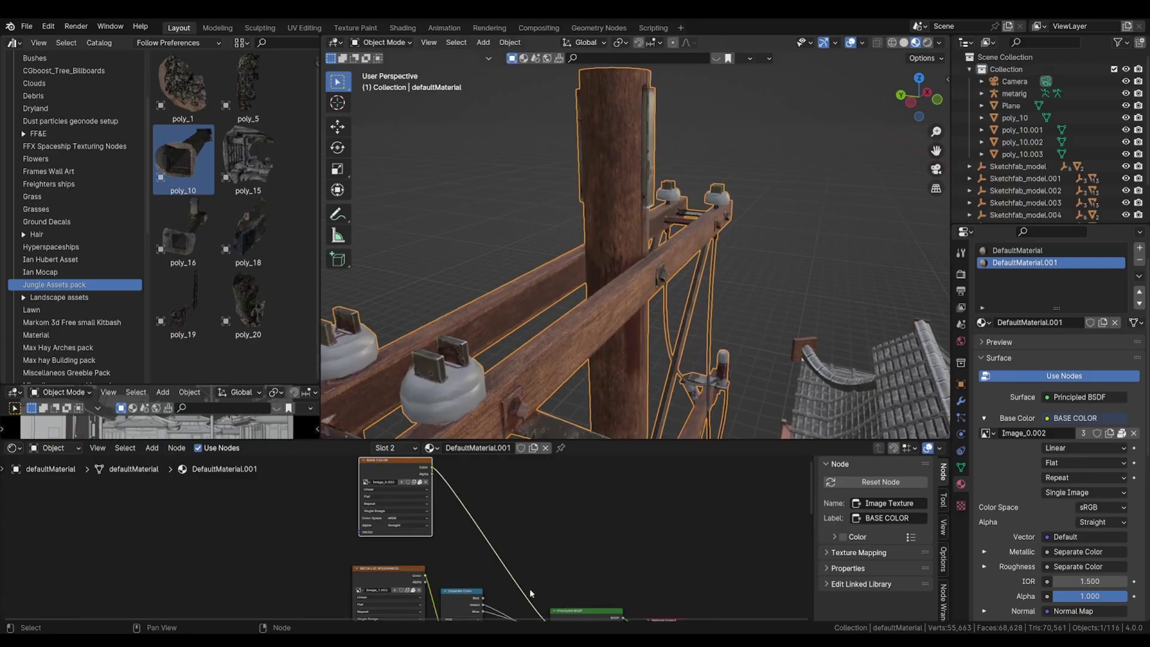
{"action": "middle_click_drag", "start_coordinate": [575, 565], "coordinate": [593, 534]}
{"action": "left_click_drag", "start_coordinate": [604, 591], "coordinate": [623, 488]}
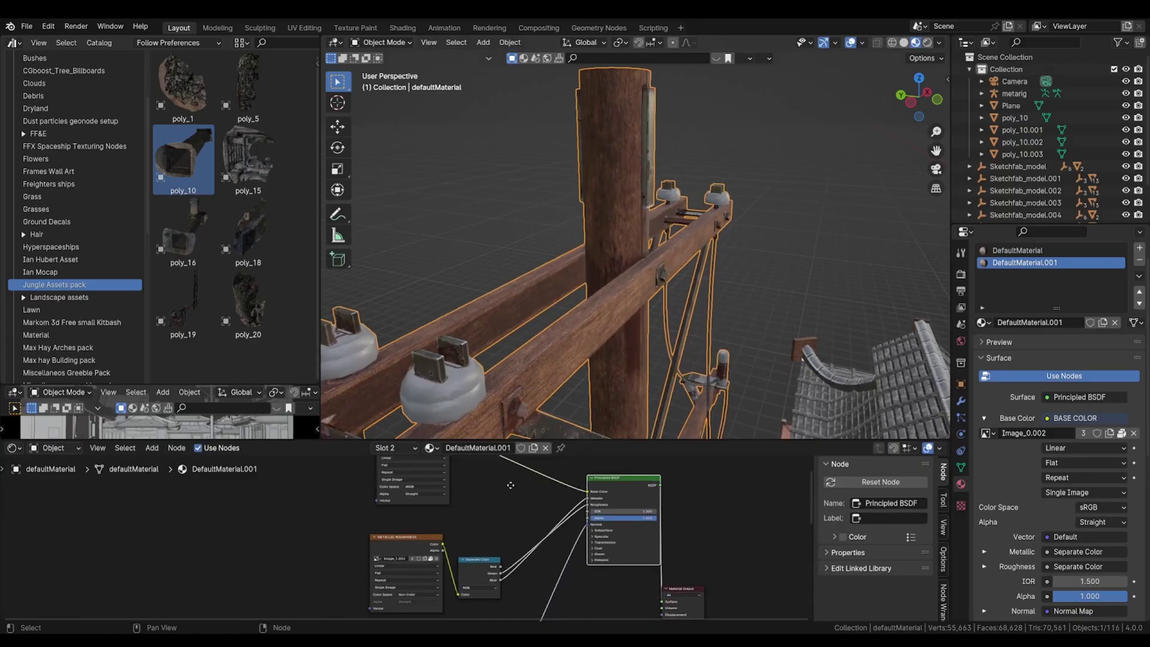
{"action": "scroll", "coordinate": [550, 565], "scroll_direction": "up", "scroll_amount": 4}
{"action": "middle_click_drag", "start_coordinate": [511, 485], "coordinate": [460, 457]}
{"action": "middle_click_drag", "start_coordinate": [457, 551], "coordinate": [472, 614]}
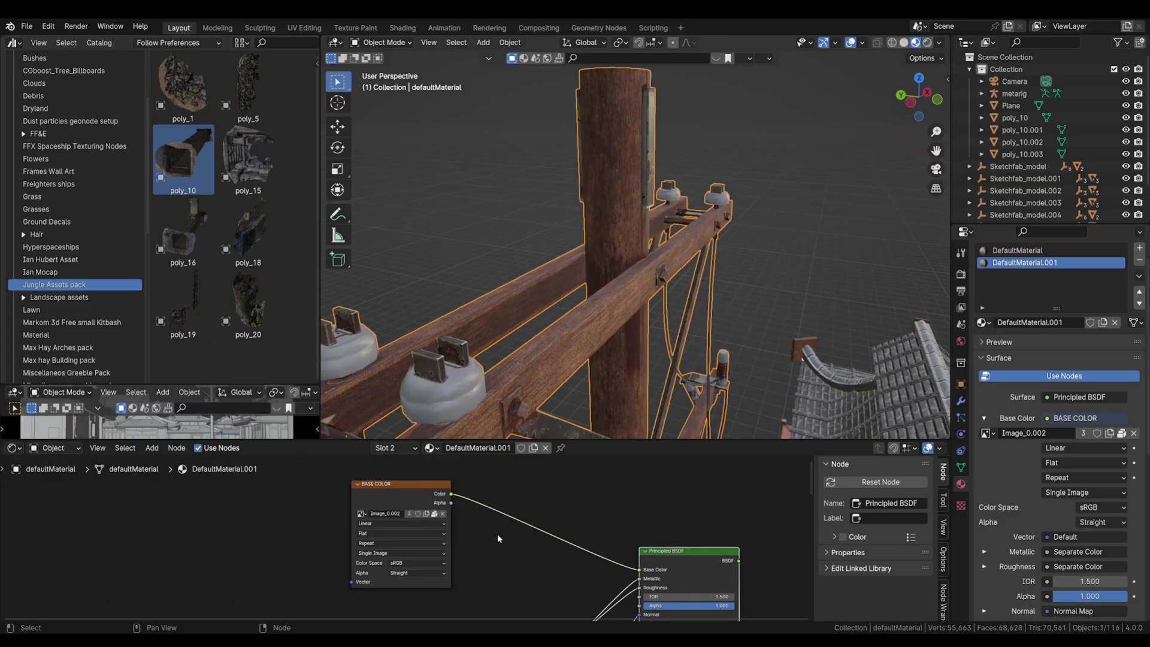
Step: Insert a Hue/Saturation/Value node between BASE COLOR and the Principled BSDF and set its Saturation to 0
{"action": "key", "text": "shift+a"}
{"action": "left_click", "coordinate": [486, 453]}
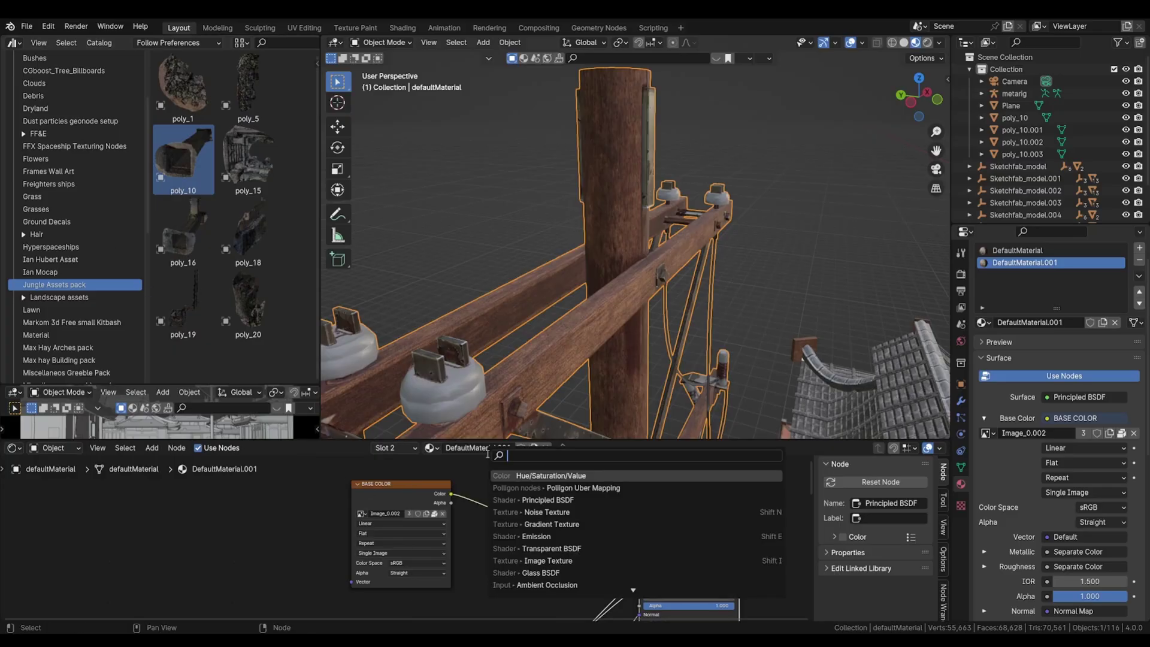
{"action": "type", "text": "hu"}
{"action": "left_click", "coordinate": [513, 477]}
{"action": "left_click", "coordinate": [512, 496]}
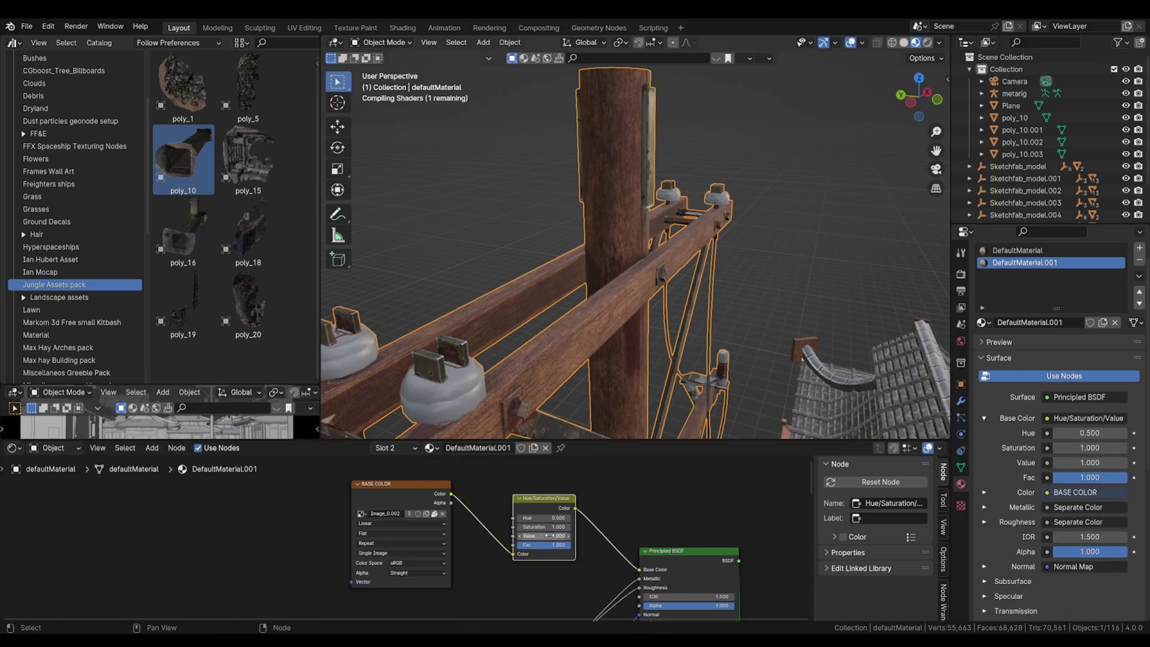
{"action": "left_click_drag", "start_coordinate": [547, 527], "coordinate": [488, 527]}
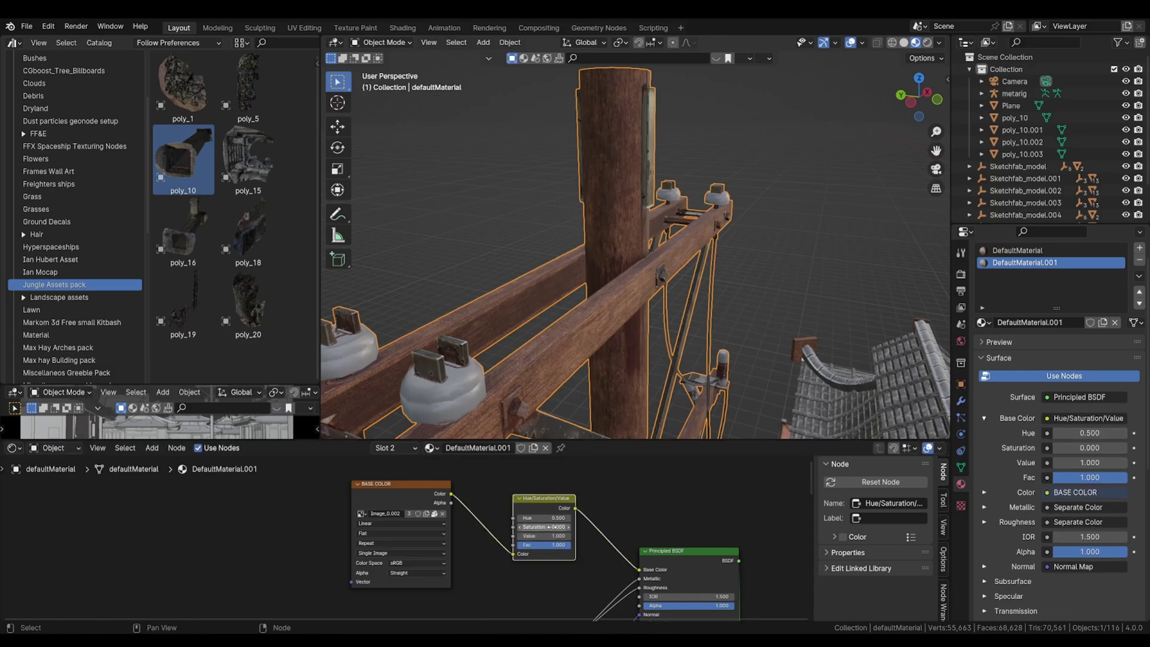
Step: Assign DefaultMaterial.001 to the selected shaft faces, then leave Edit Mode and deselect the utility pole
{"action": "key", "text": "Tab"}
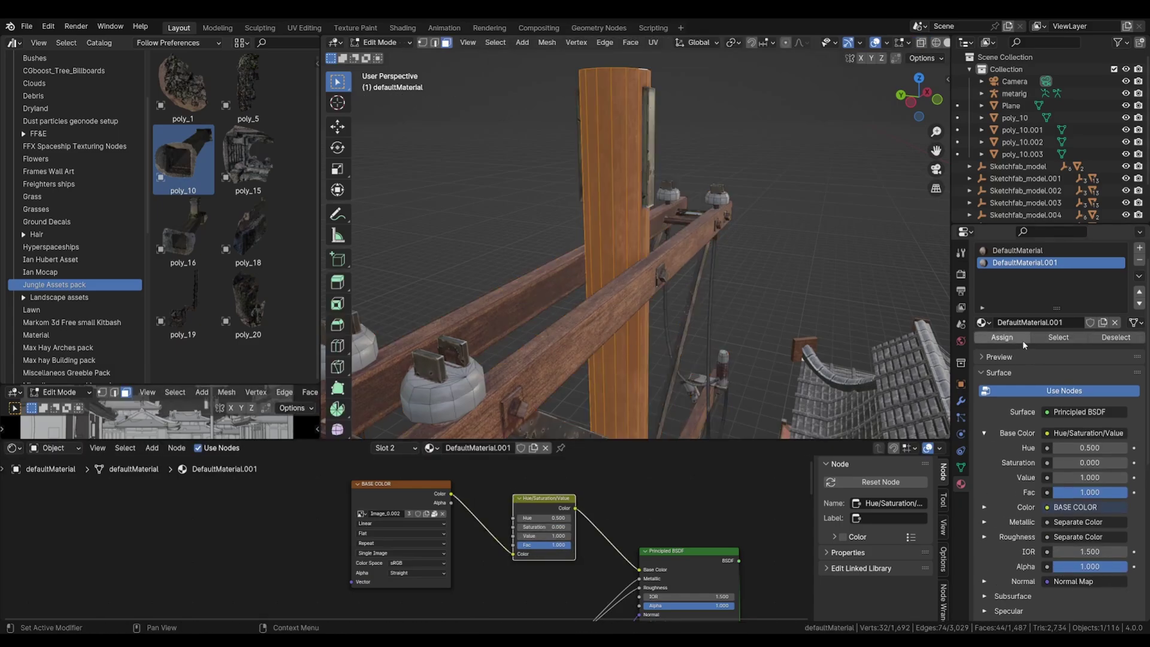
{"action": "left_click", "coordinate": [1022, 340]}
{"action": "key", "text": "Tab"}
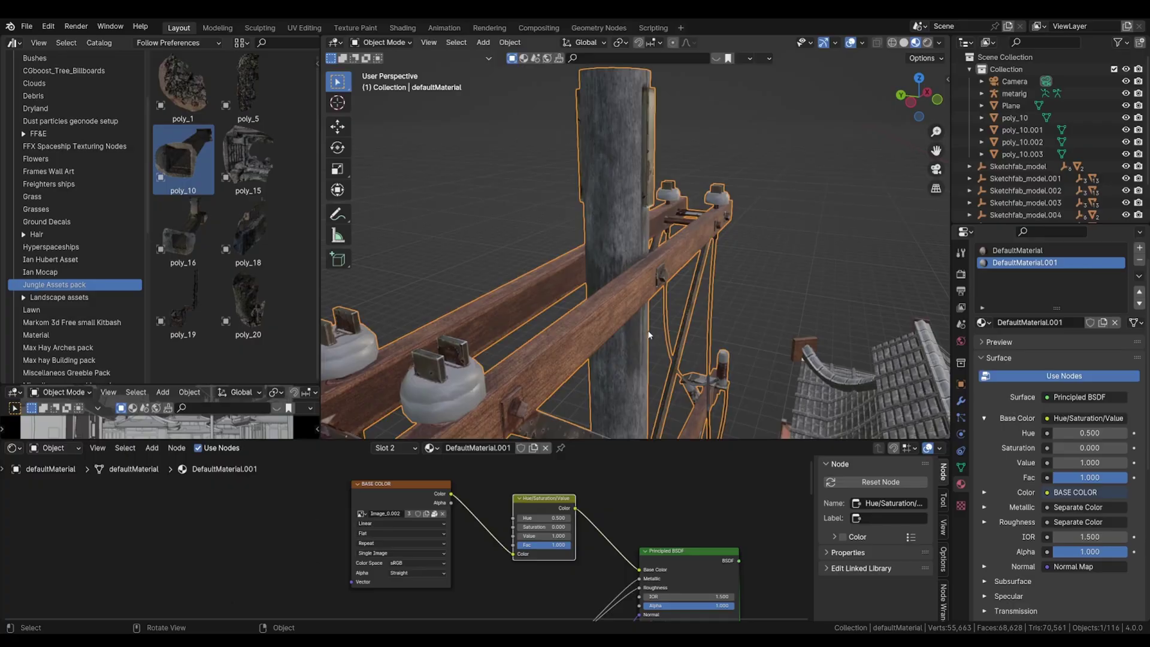
{"action": "scroll", "coordinate": [648, 334], "scroll_direction": "down", "scroll_amount": 4}
{"action": "left_click", "coordinate": [652, 333]}
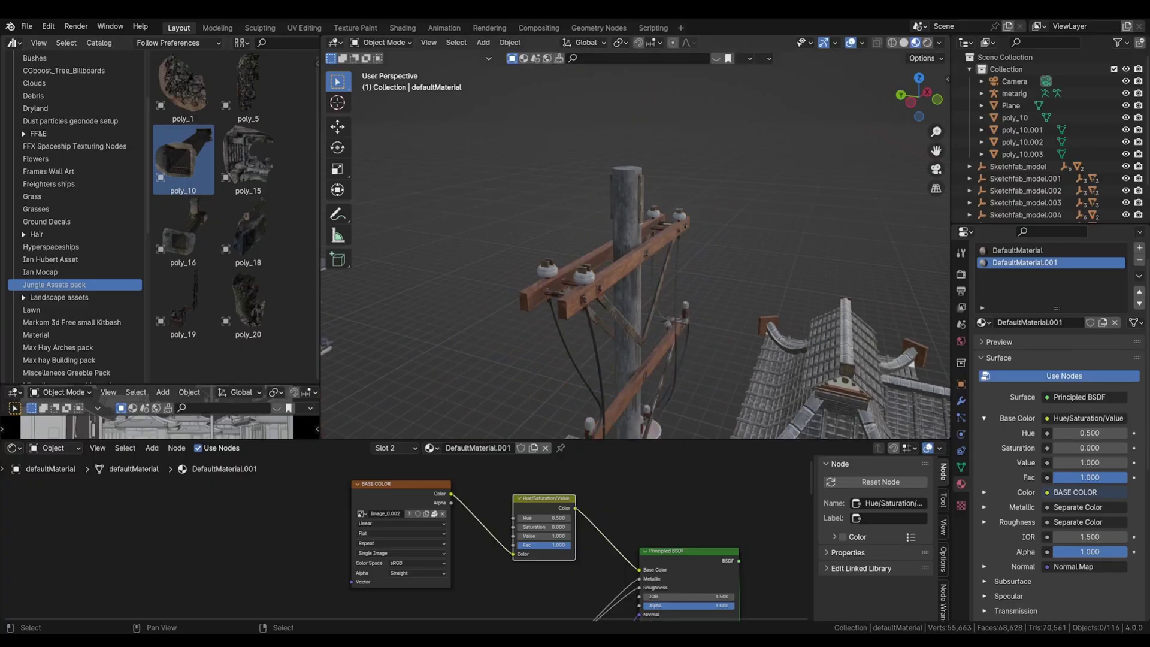
Step: Enlarge the camera viewport and switch its shading to Material Preview
{"action": "left_click_drag", "start_coordinate": [240, 385], "coordinate": [228, 259]}
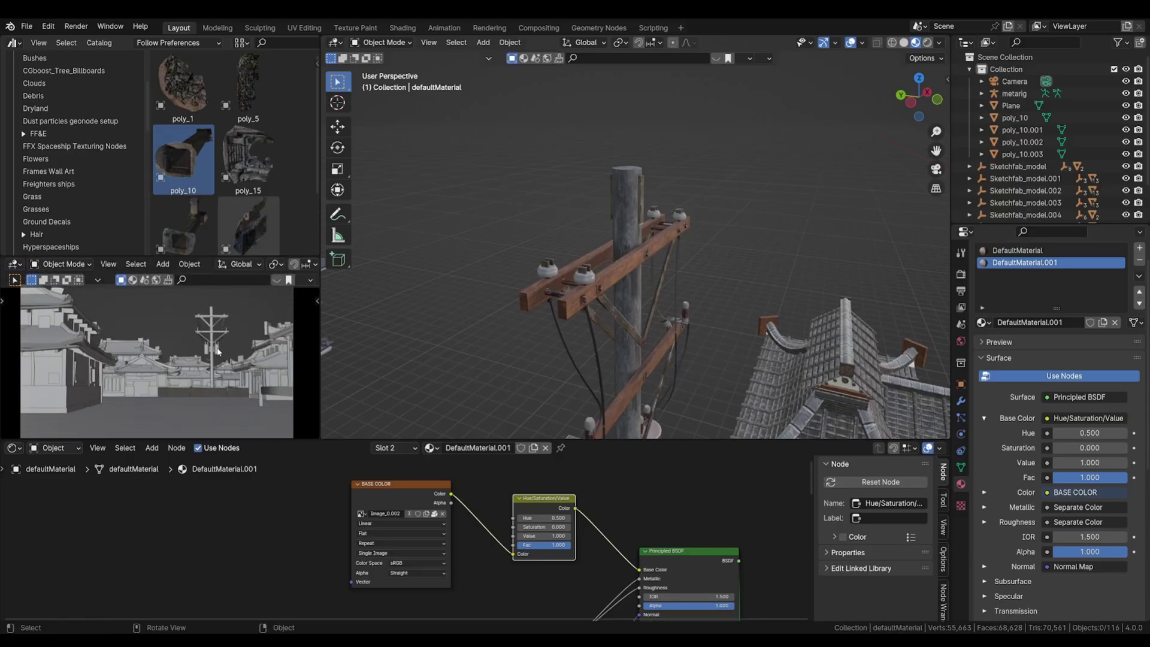
{"action": "scroll", "coordinate": [213, 368], "scroll_direction": "down", "scroll_amount": 1}
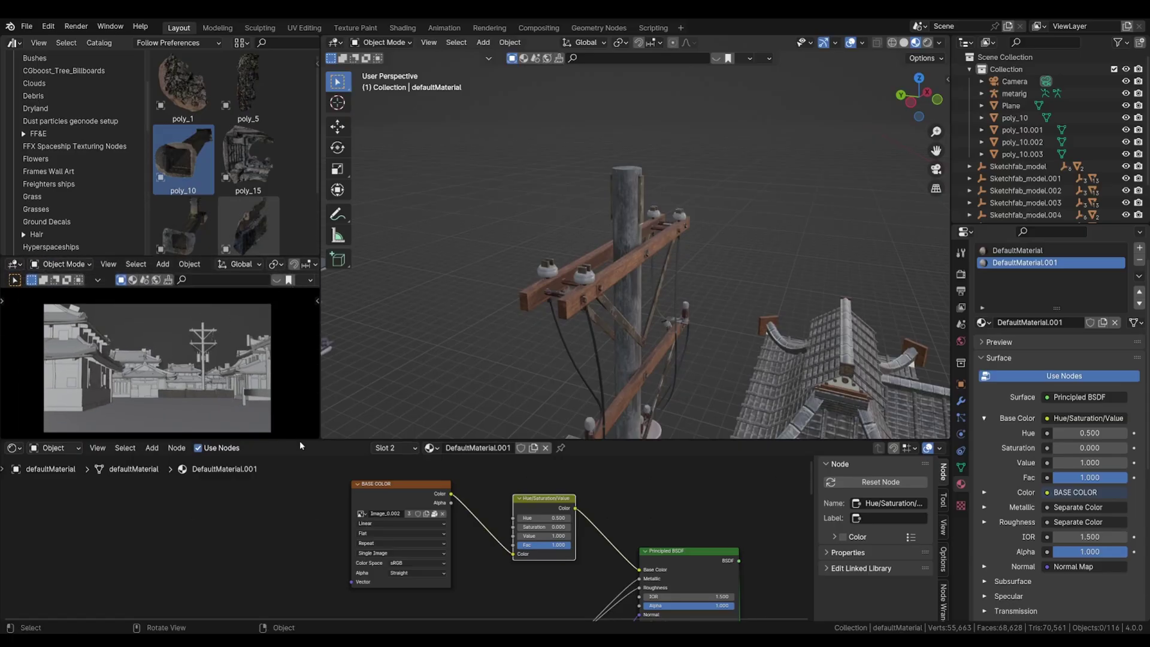
{"action": "left_click_drag", "start_coordinate": [300, 443], "coordinate": [303, 446]}
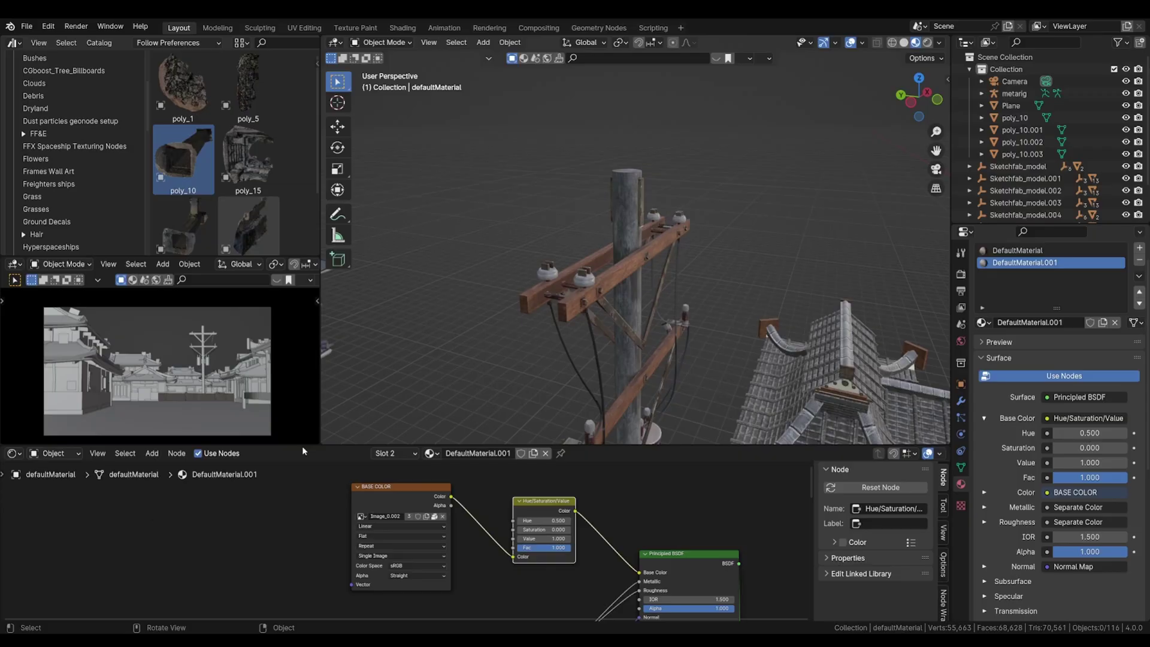
{"action": "key", "text": "z"}
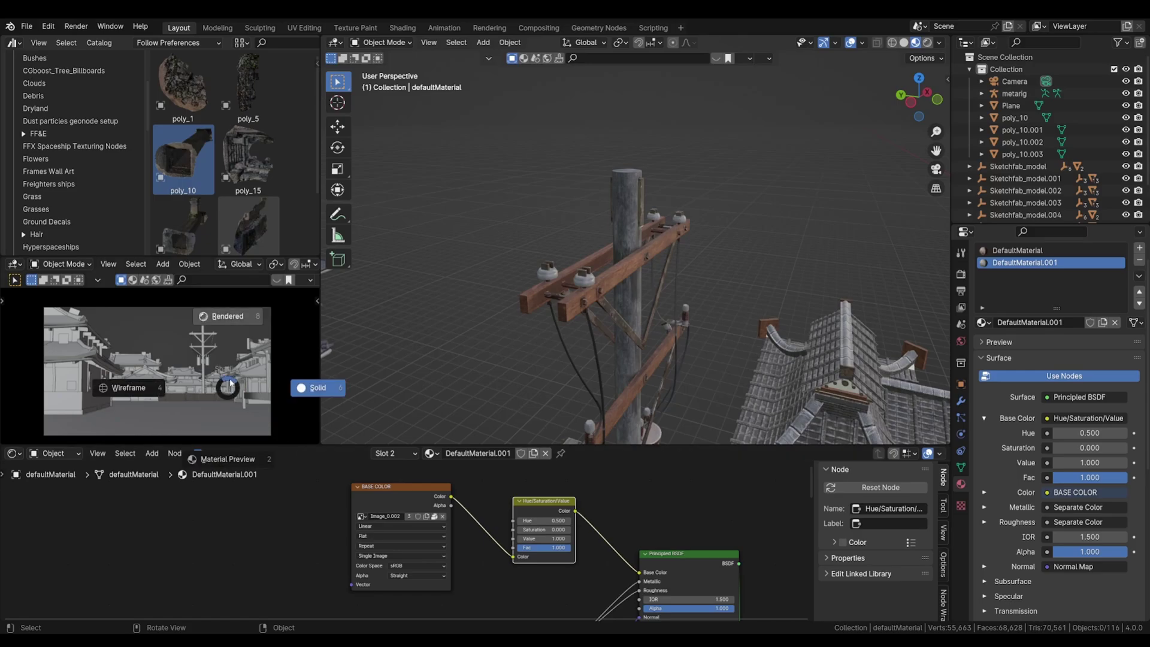
{"action": "left_click", "coordinate": [233, 333]}
{"action": "key", "text": "z"}
{"action": "left_click", "coordinate": [230, 397]}
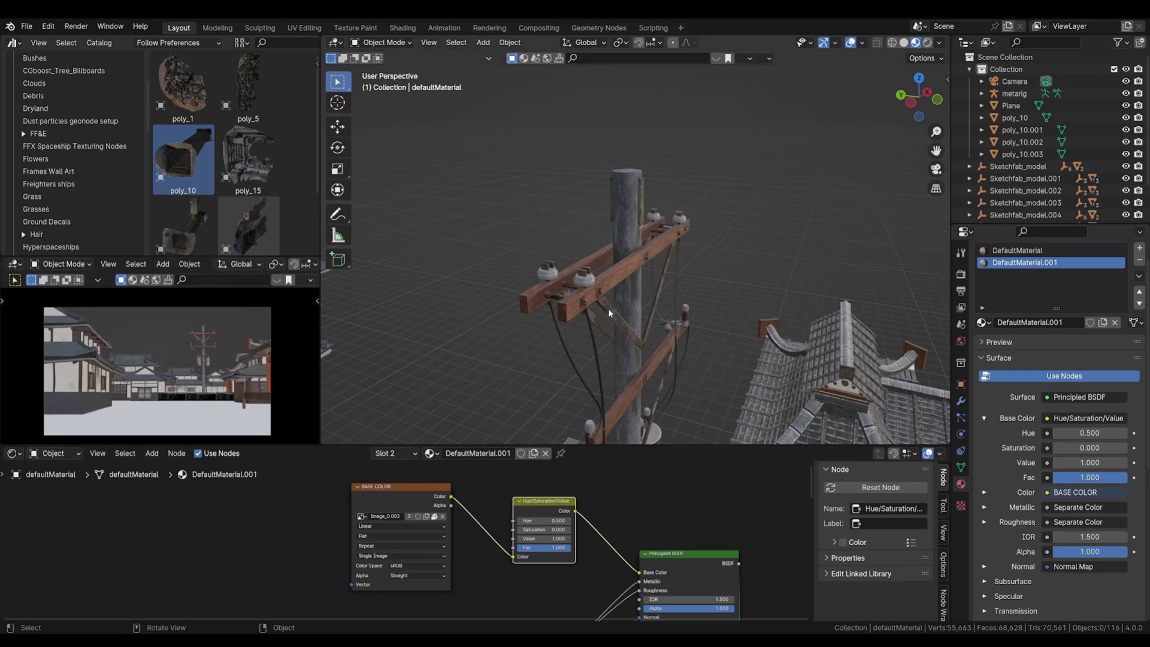
Step: Rename the utility pole's parent object Sketchfab_model.007 to Pole
{"action": "left_click", "coordinate": [623, 277]}
{"action": "scroll", "coordinate": [1019, 180], "scroll_direction": "down", "scroll_amount": 3}
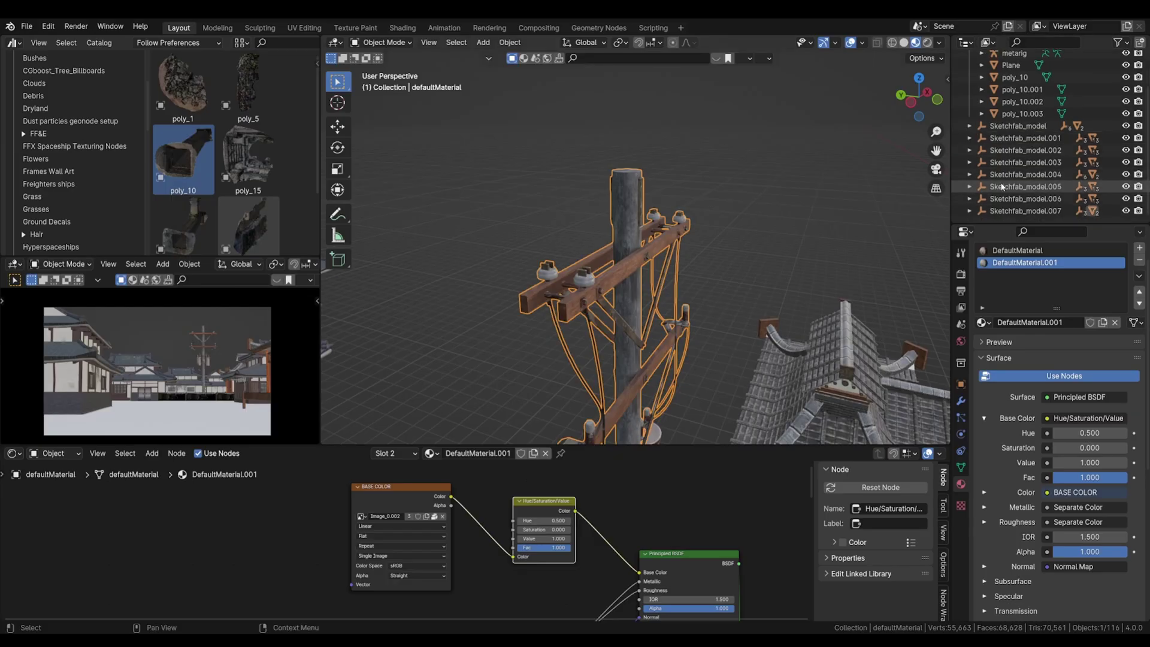
{"action": "double_click", "coordinate": [1016, 211]}
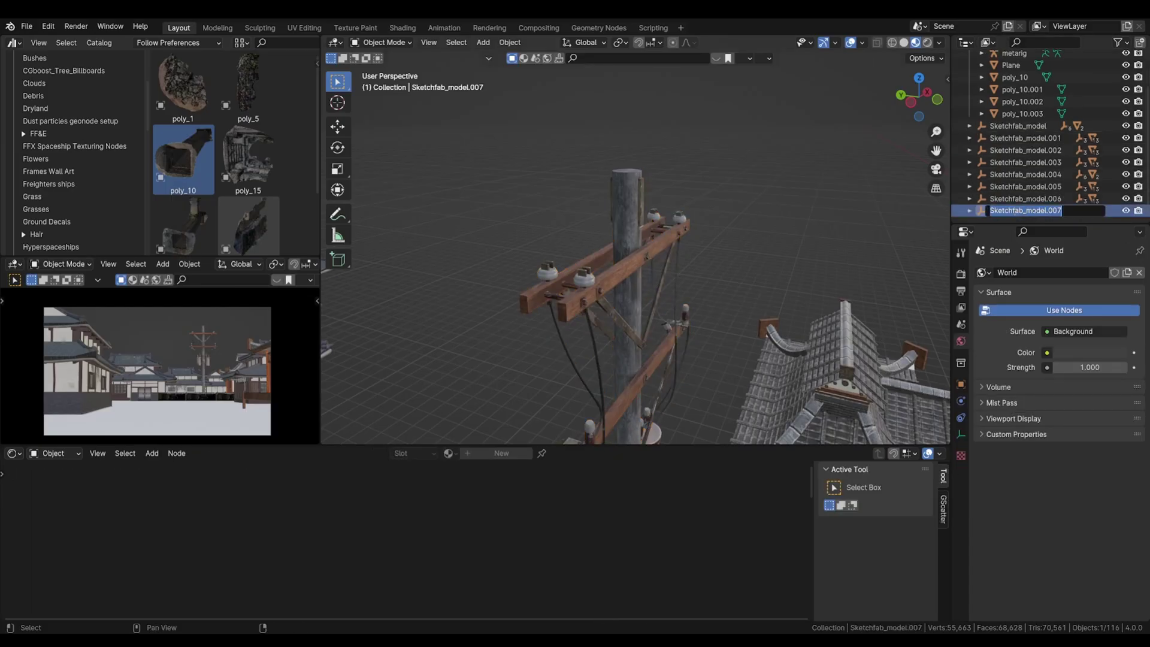
{"action": "type", "text": "Pole"}
{"action": "key", "text": "Return"}
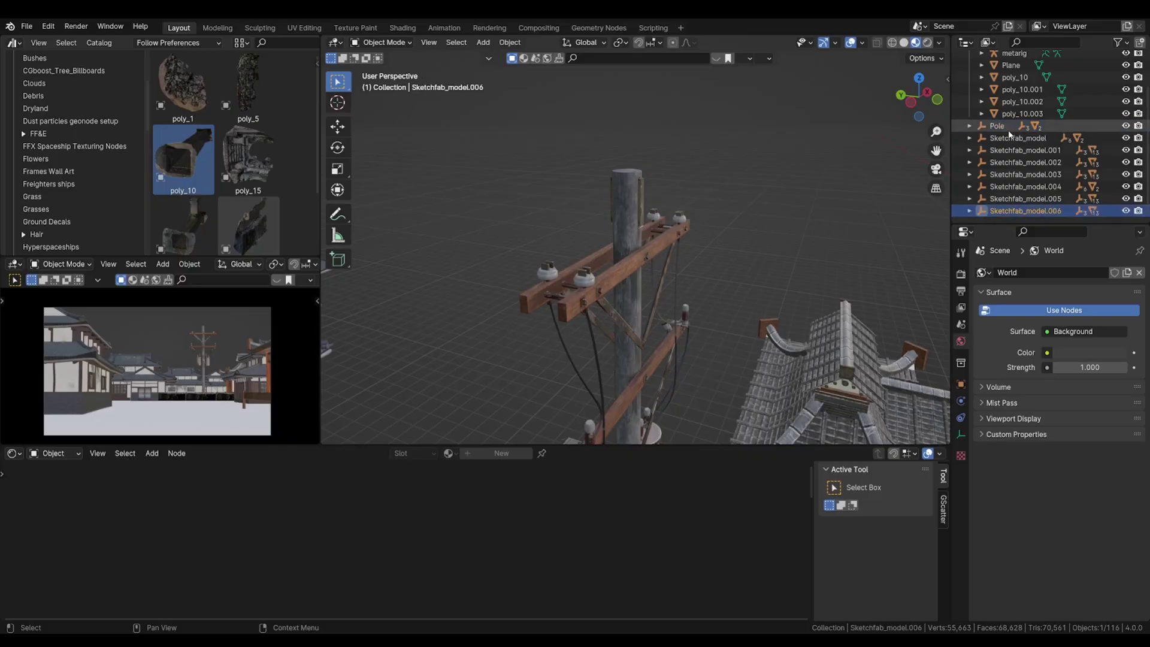
Step: Rotate the Pole parent slightly about the Z axis and save the file
{"action": "key", "text": "r"}
{"action": "key", "text": "z"}
{"action": "left_click", "coordinate": [800, 262]}
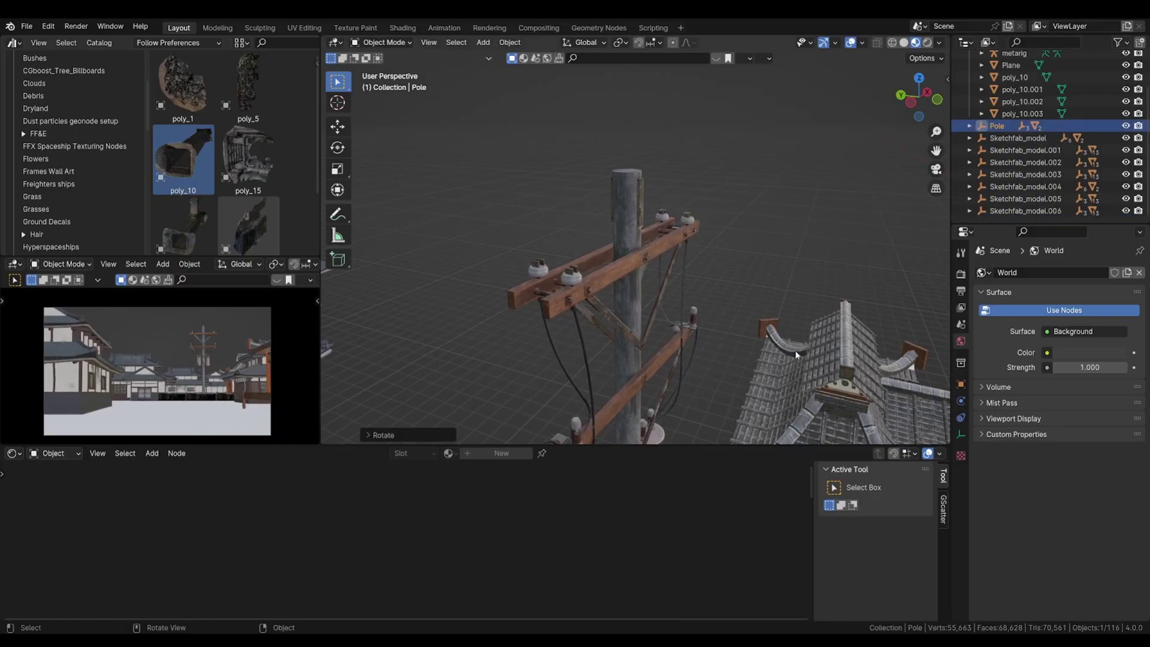
{"action": "middle_click_drag", "start_coordinate": [800, 262], "coordinate": [698, 248]}
{"action": "scroll", "coordinate": [702, 204], "scroll_direction": "up", "scroll_amount": 4}
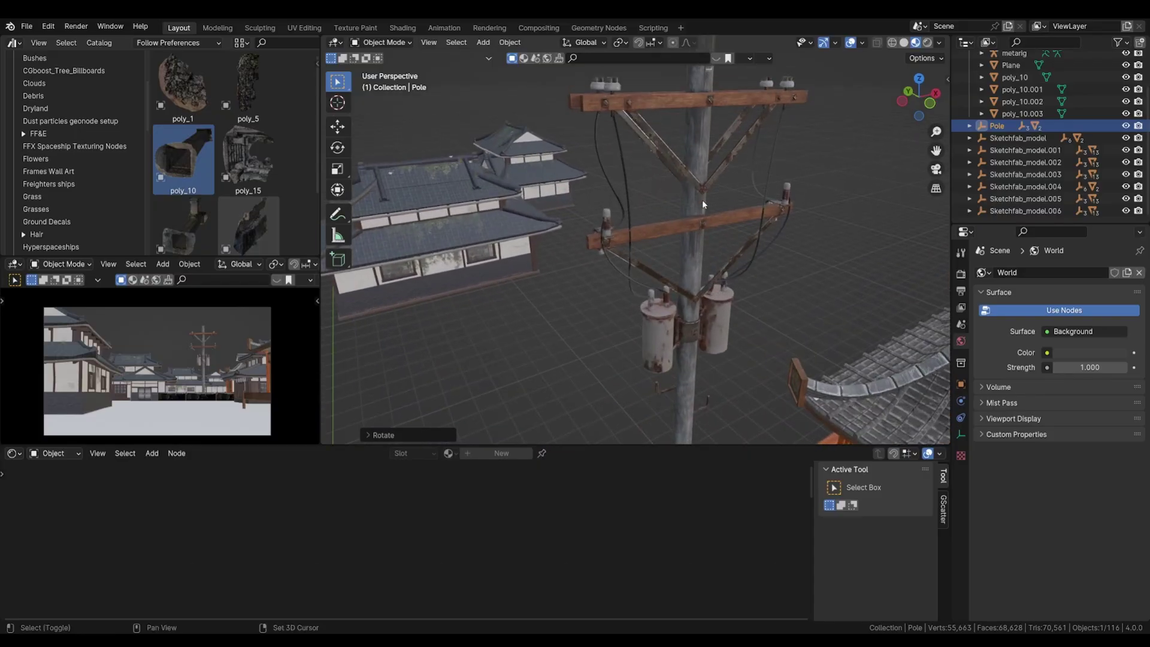
{"action": "middle_click_drag", "start_coordinate": [702, 204], "coordinate": [700, 275], "text": "shift"}
{"action": "scroll", "coordinate": [692, 264], "scroll_direction": "down", "scroll_amount": 8}
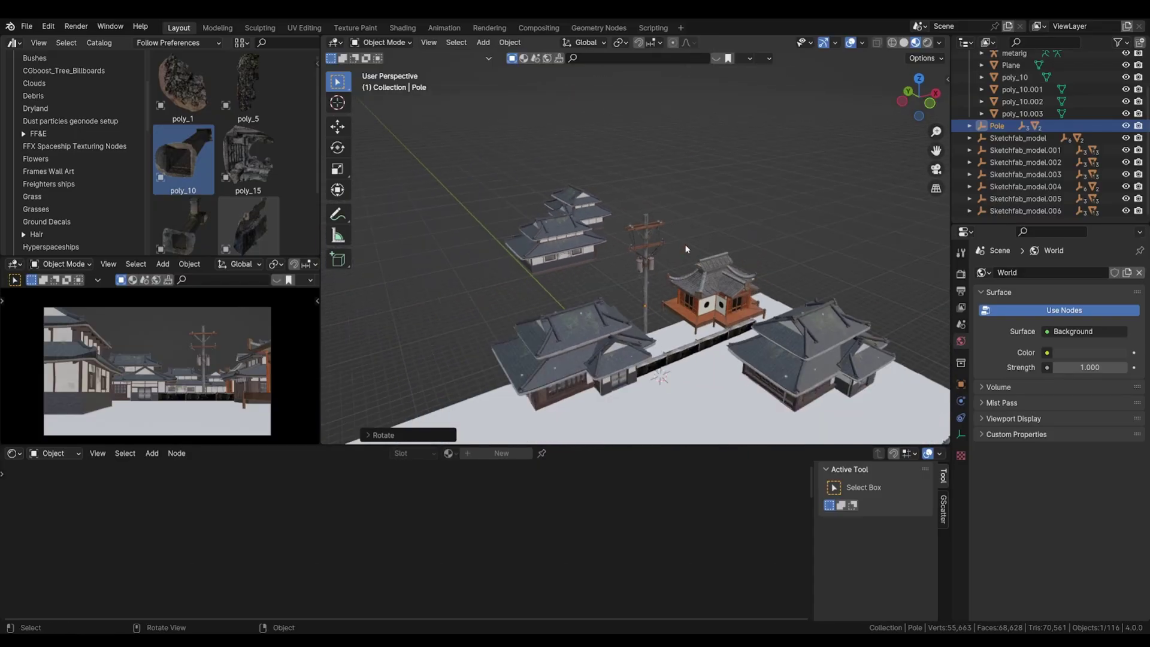
{"action": "middle_click_drag", "start_coordinate": [789, 265], "coordinate": [659, 246]}
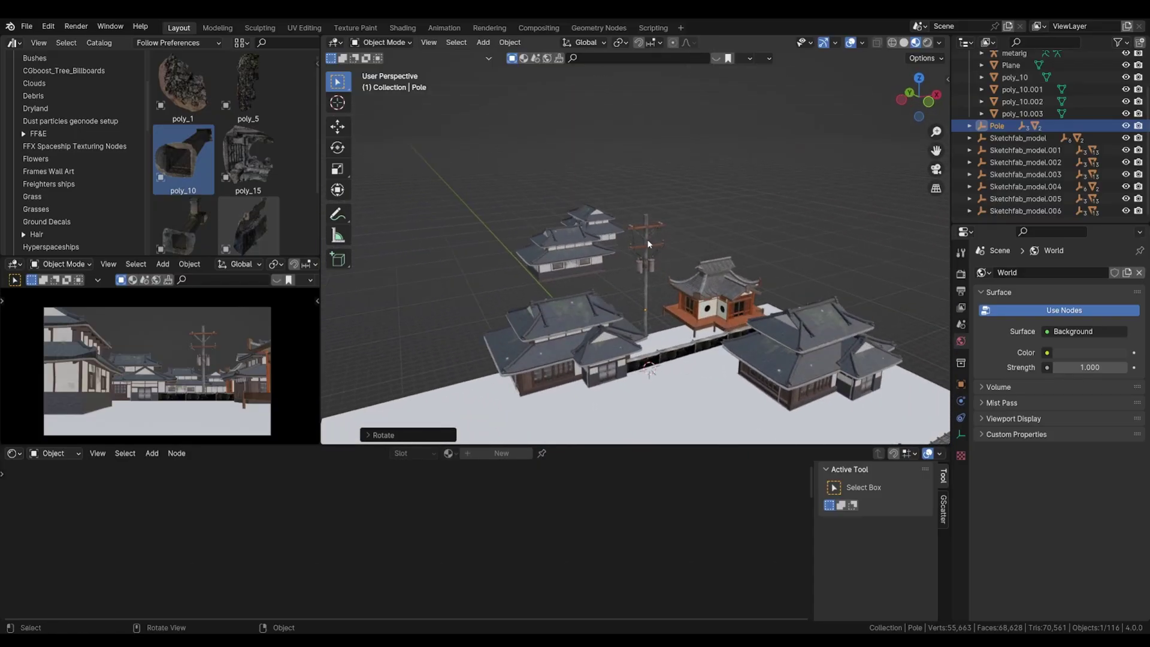
{"action": "scroll", "coordinate": [648, 240], "scroll_direction": "up", "scroll_amount": 5}
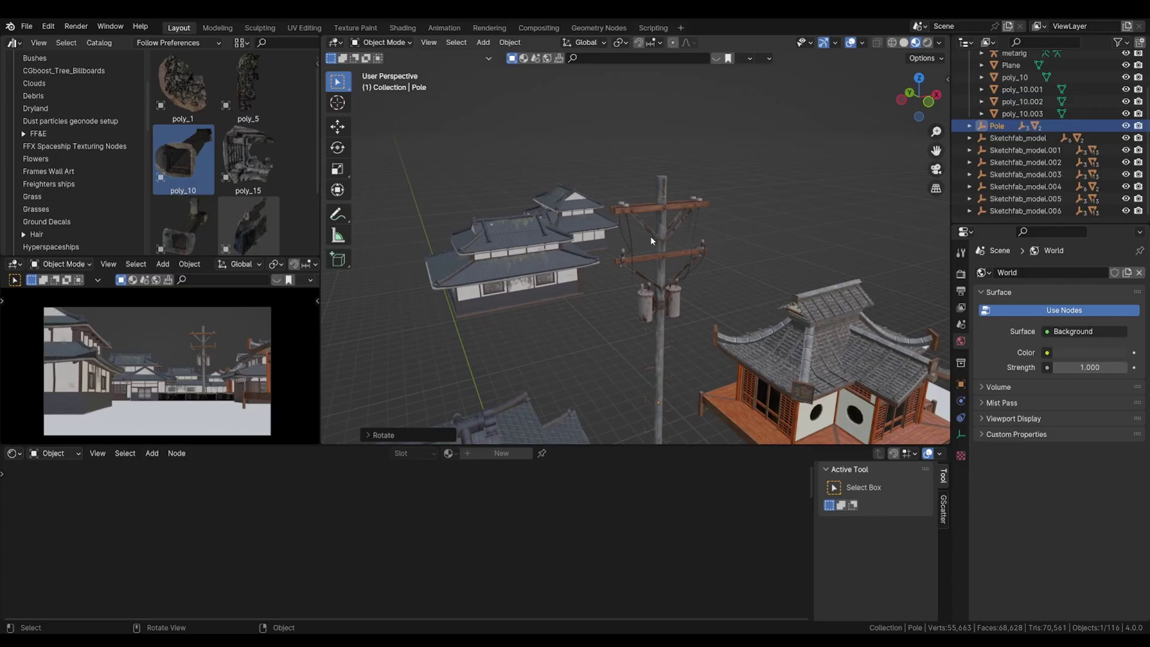
{"action": "key", "text": "ctrl+s"}
{"action": "key", "text": "ctrl+s"}
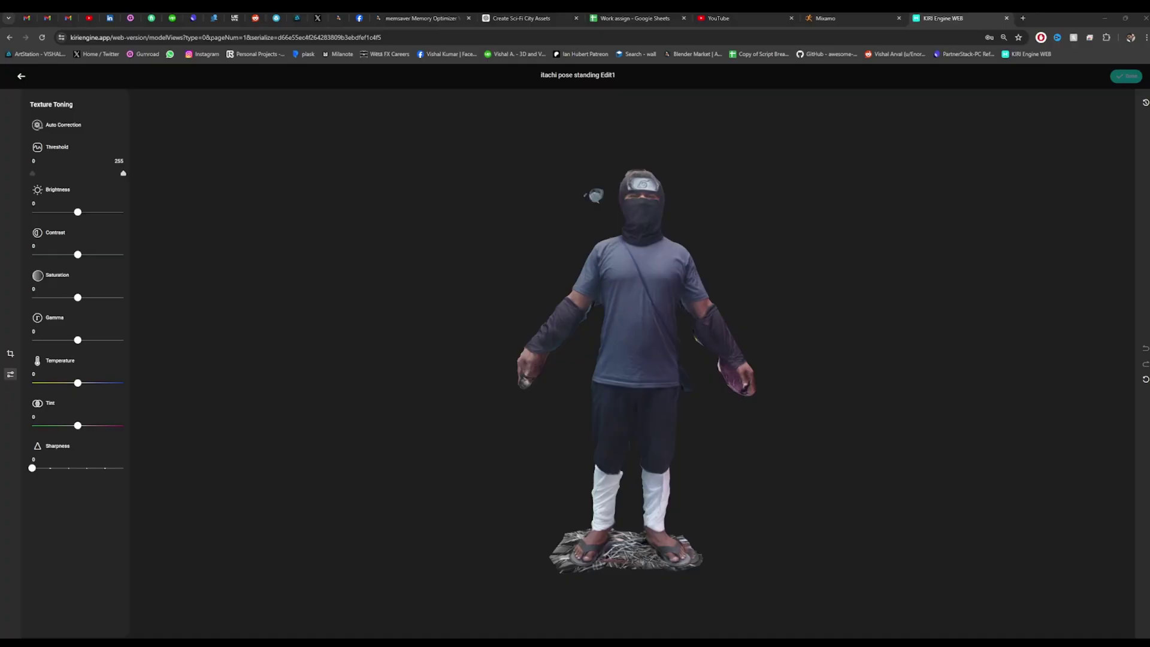
Step: Examine the standing ninja scan in KIRI Engine, then the cleaned-up character's head and body in Blender
{"action": "left_click_drag", "start_coordinate": [847, 516], "coordinate": [236, 416]}
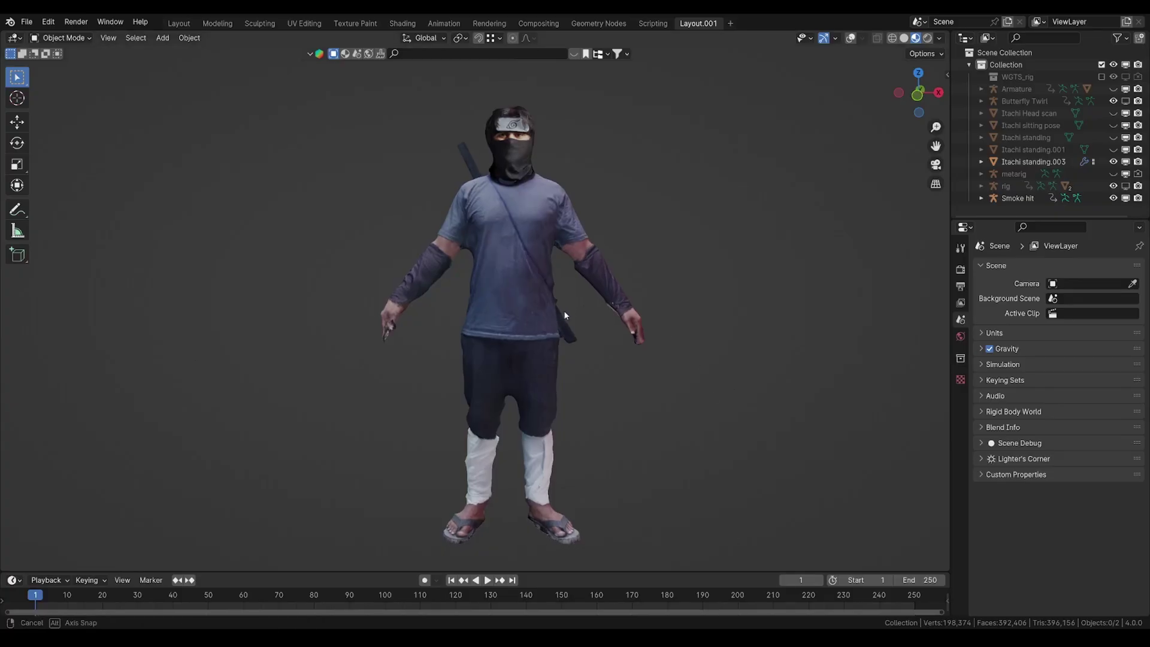
{"action": "middle_click_drag", "start_coordinate": [564, 310], "coordinate": [562, 272]}
{"action": "scroll", "coordinate": [562, 269], "scroll_direction": "up", "scroll_amount": 3}
{"action": "middle_click_drag", "start_coordinate": [573, 153], "coordinate": [567, 284], "text": "shift"}
{"action": "scroll", "coordinate": [568, 287], "scroll_direction": "down", "scroll_amount": 5}
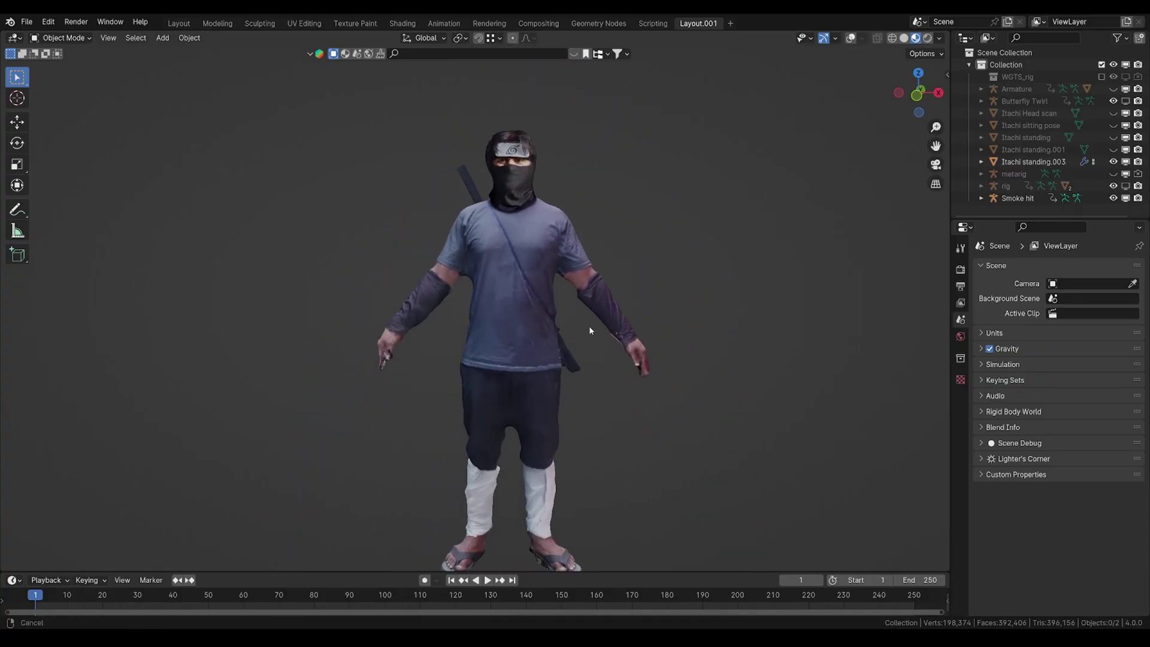
{"action": "middle_click_drag", "start_coordinate": [629, 336], "coordinate": [574, 374]}
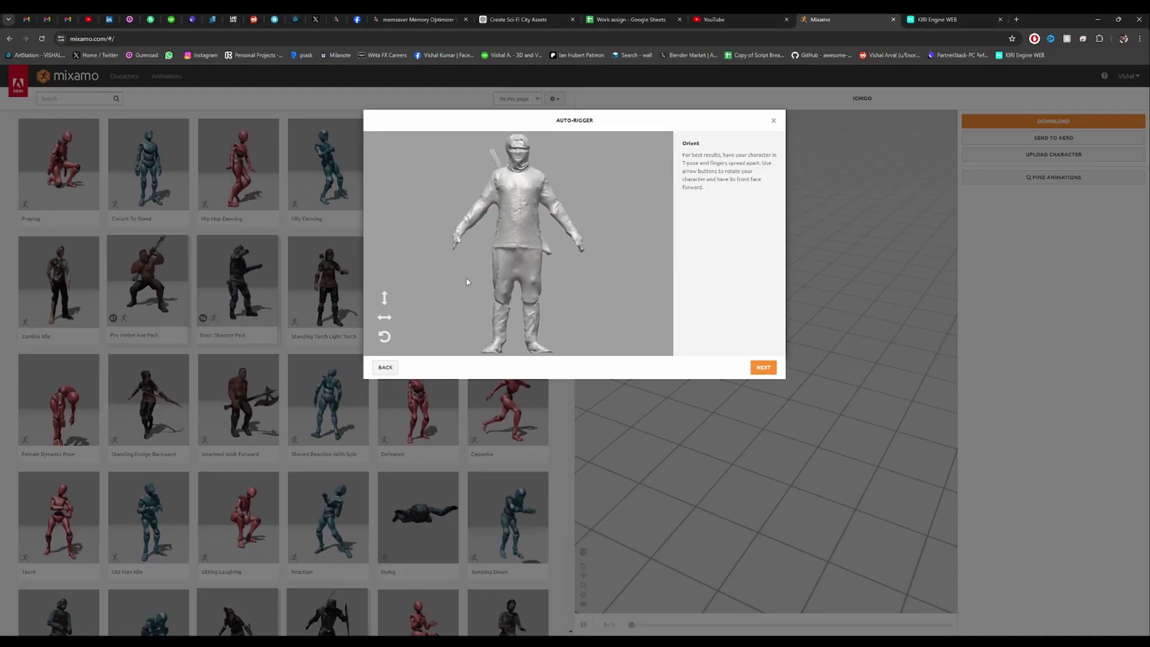
Step: In Mixamo, accept the character's orientation, place the chin, wrist, elbow, knee and groin markers, and start auto-rigging
{"action": "left_click", "coordinate": [763, 367]}
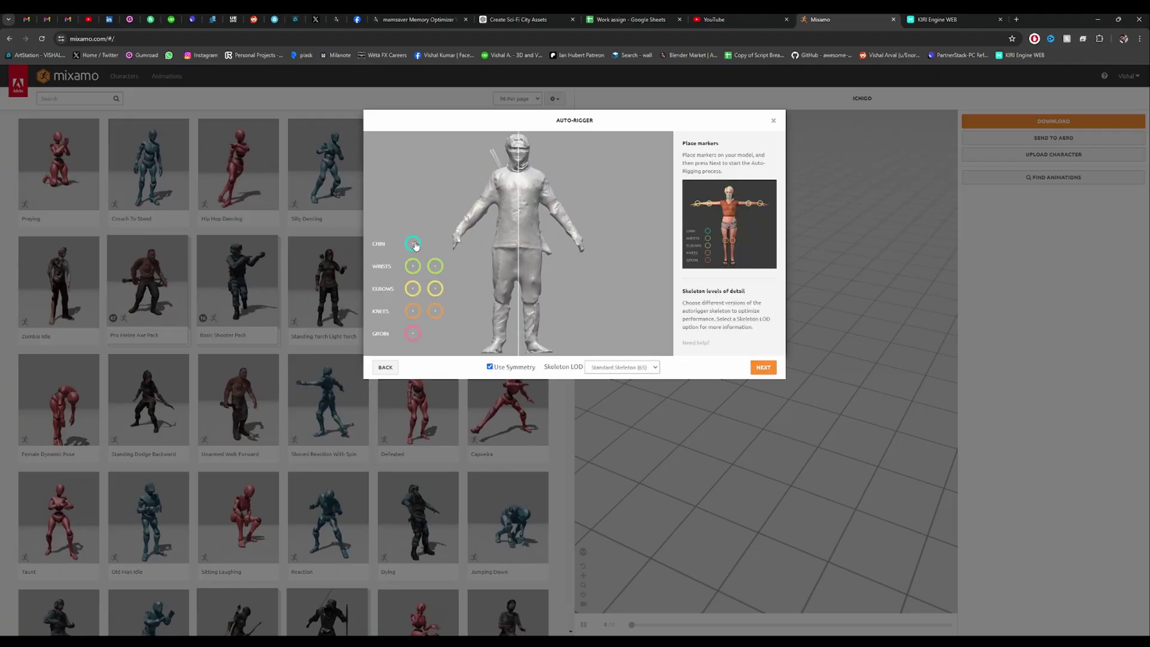
{"action": "mouse_move", "coordinate": [413, 244]}
{"action": "left_mouse_down"}
{"action": "mouse_move", "coordinate": [470, 179]}
{"action": "mouse_move", "coordinate": [519, 166]}
{"action": "left_mouse_up"}
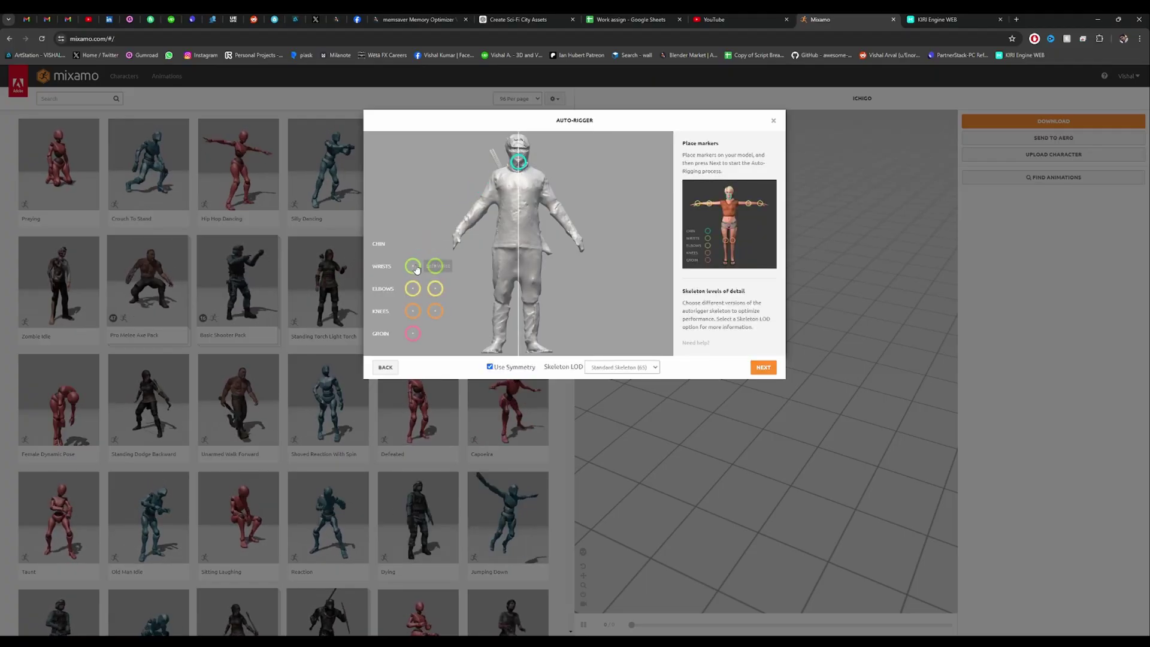
{"action": "left_click_drag", "start_coordinate": [413, 266], "coordinate": [458, 231]}
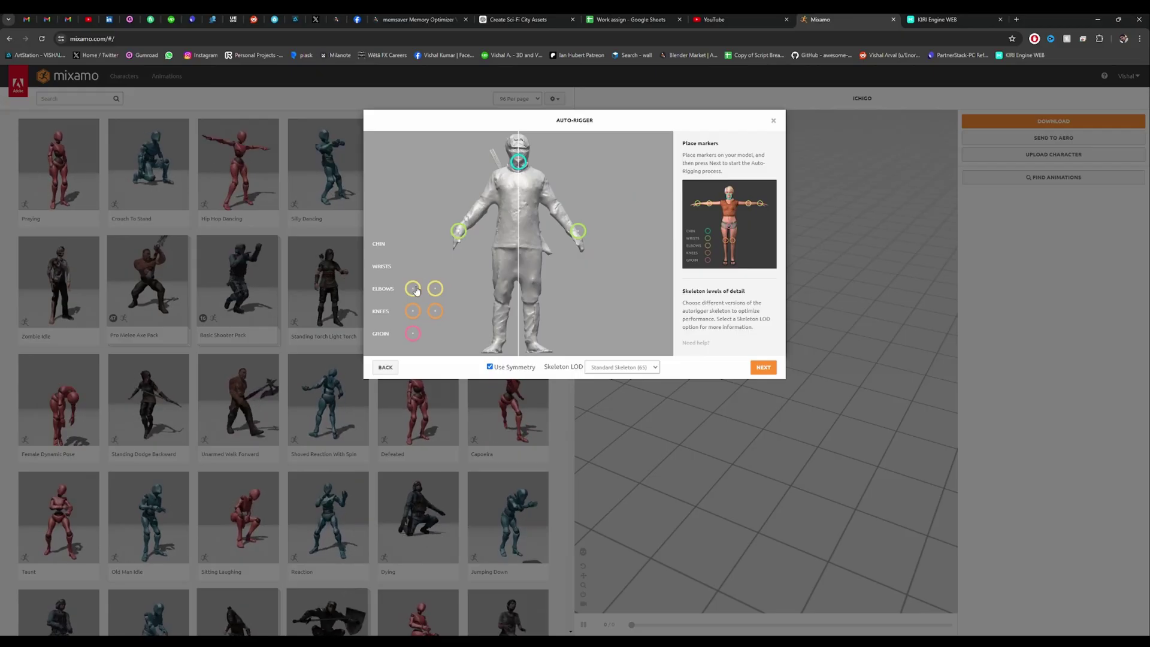
{"action": "mouse_move", "coordinate": [413, 289]}
{"action": "left_mouse_down"}
{"action": "mouse_move", "coordinate": [471, 238]}
{"action": "mouse_move", "coordinate": [481, 205]}
{"action": "left_mouse_up"}
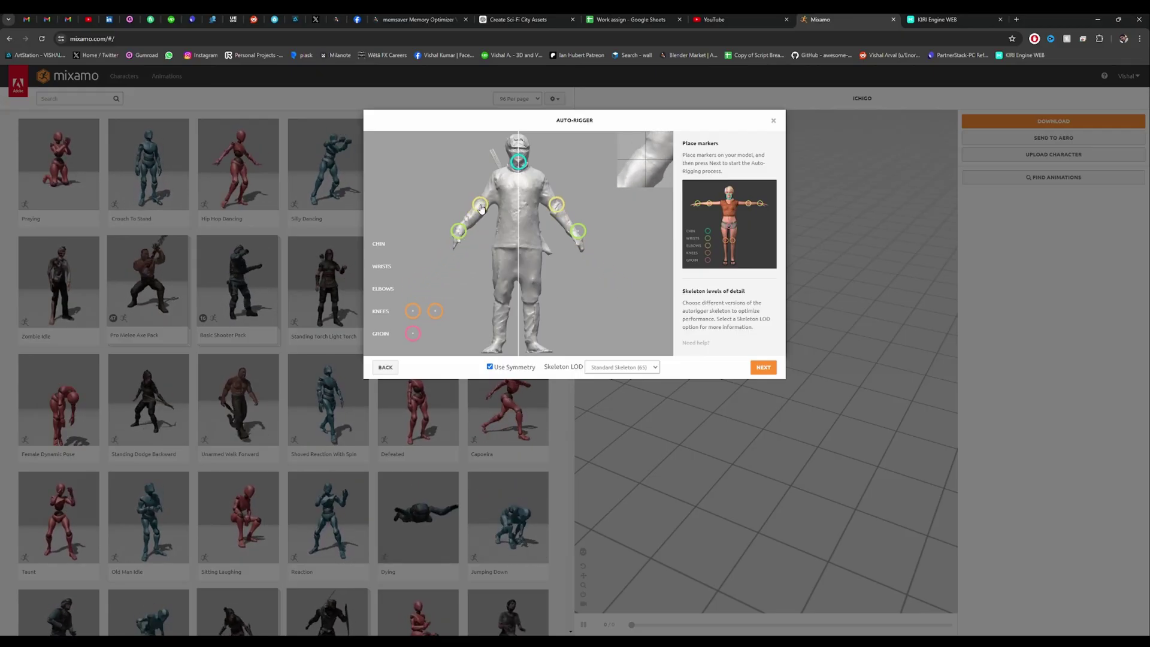
{"action": "left_click_drag", "start_coordinate": [412, 311], "coordinate": [501, 292]}
{"action": "left_click_drag", "start_coordinate": [412, 333], "coordinate": [518, 253]}
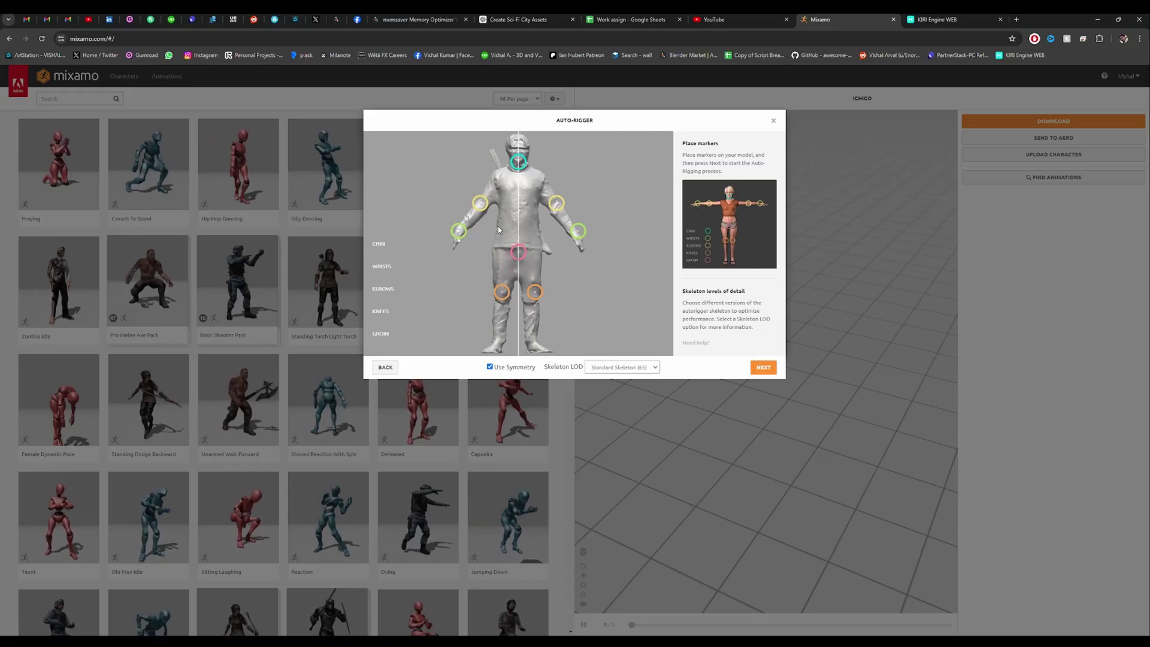
{"action": "left_click_drag", "start_coordinate": [480, 205], "coordinate": [485, 208]}
{"action": "left_click", "coordinate": [762, 367]}
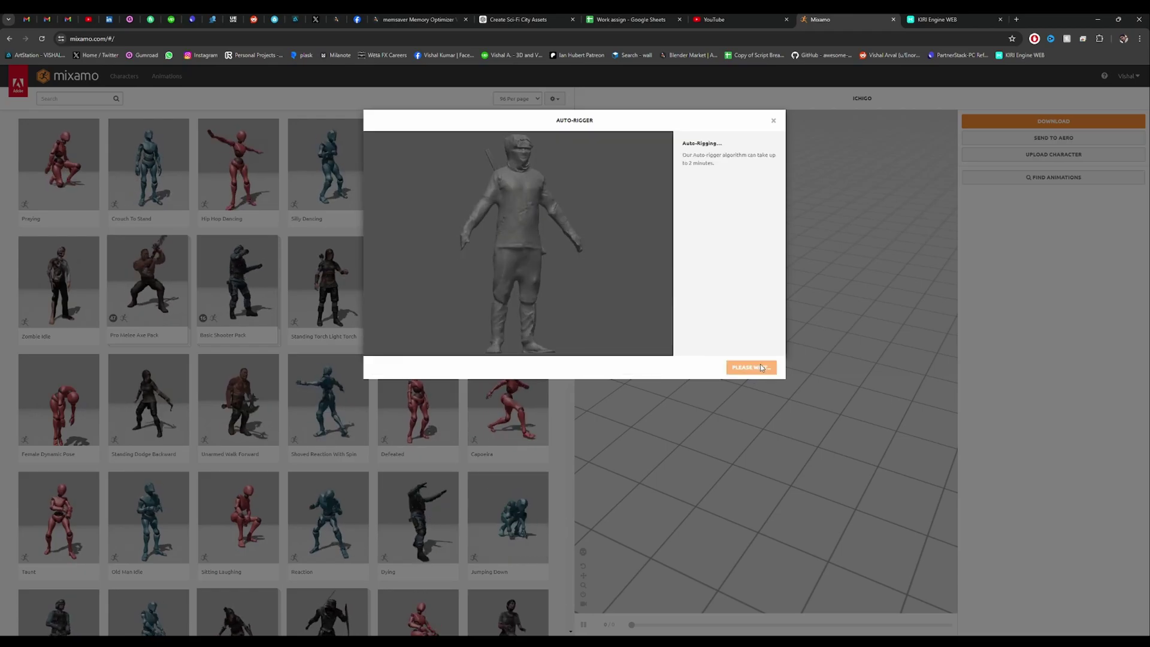
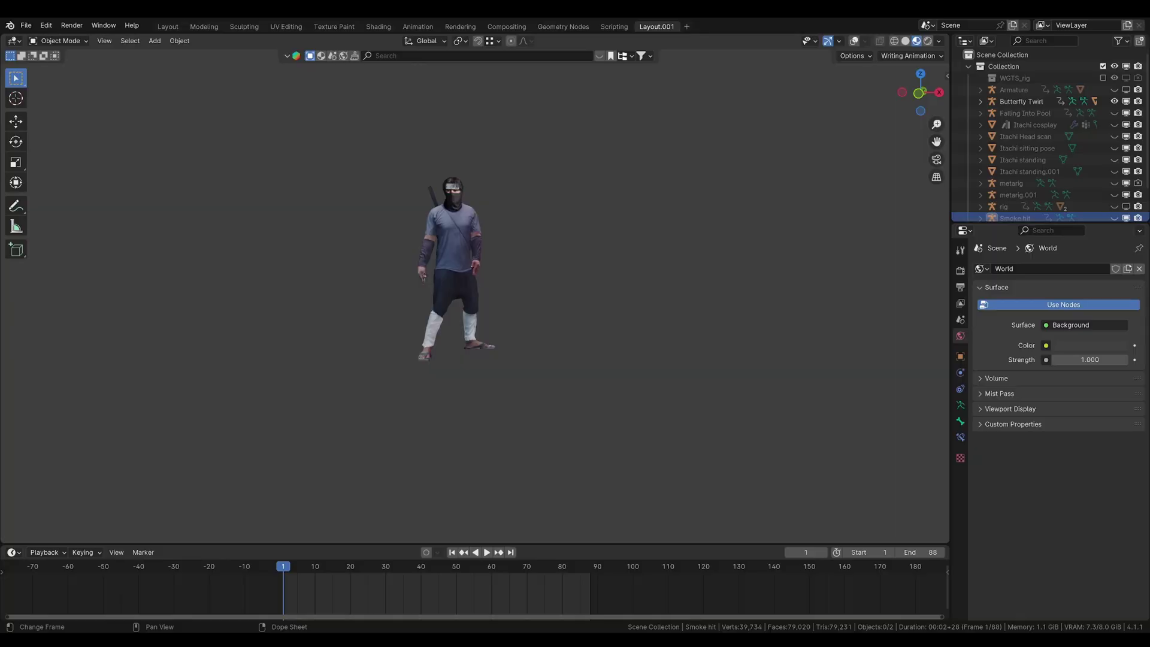
Step: Play the ninja's animation in the character file and again in the village scene after pasting
{"action": "key", "text": "space"}
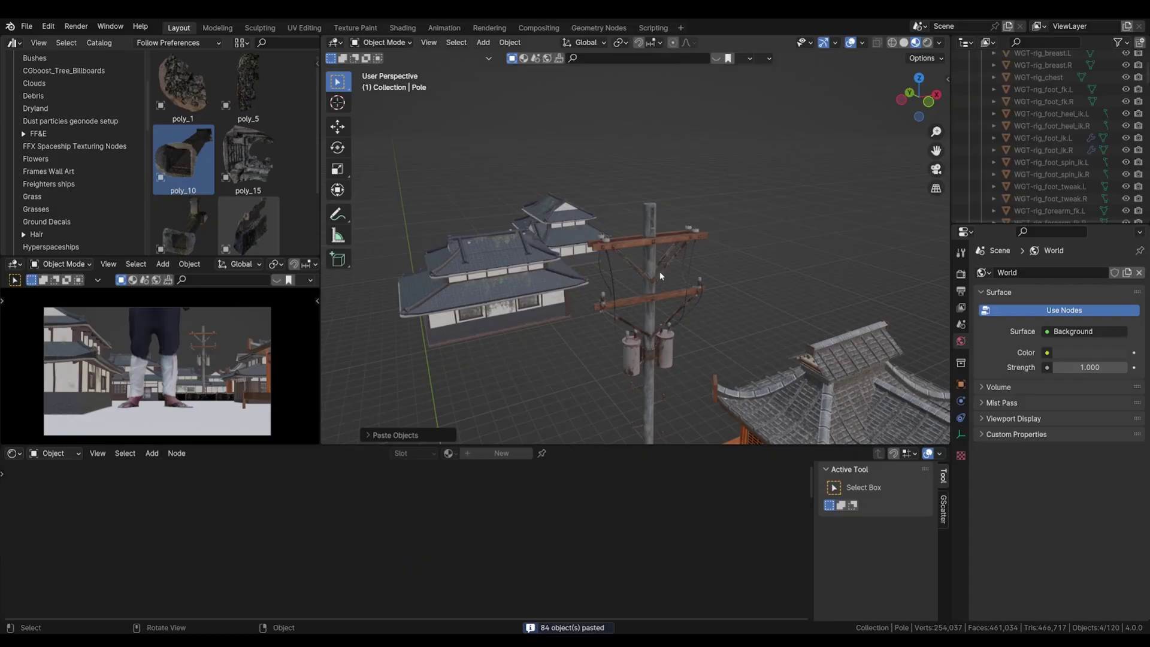
{"action": "scroll", "coordinate": [670, 264], "scroll_direction": "down", "scroll_amount": 9}
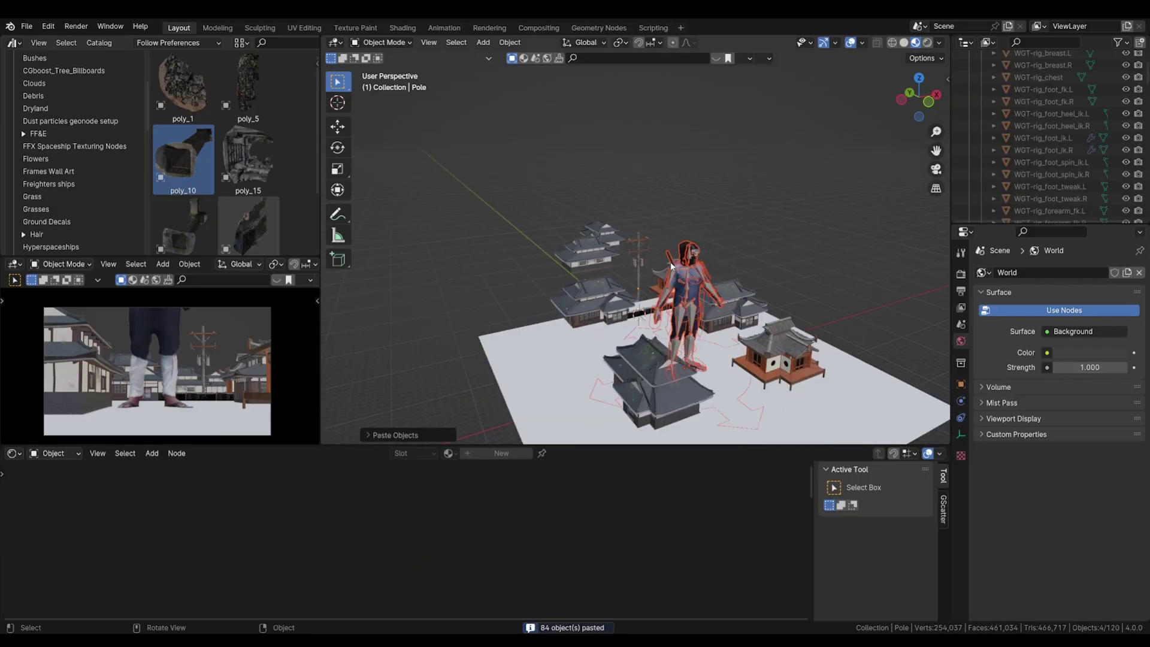
{"action": "key", "text": "space"}
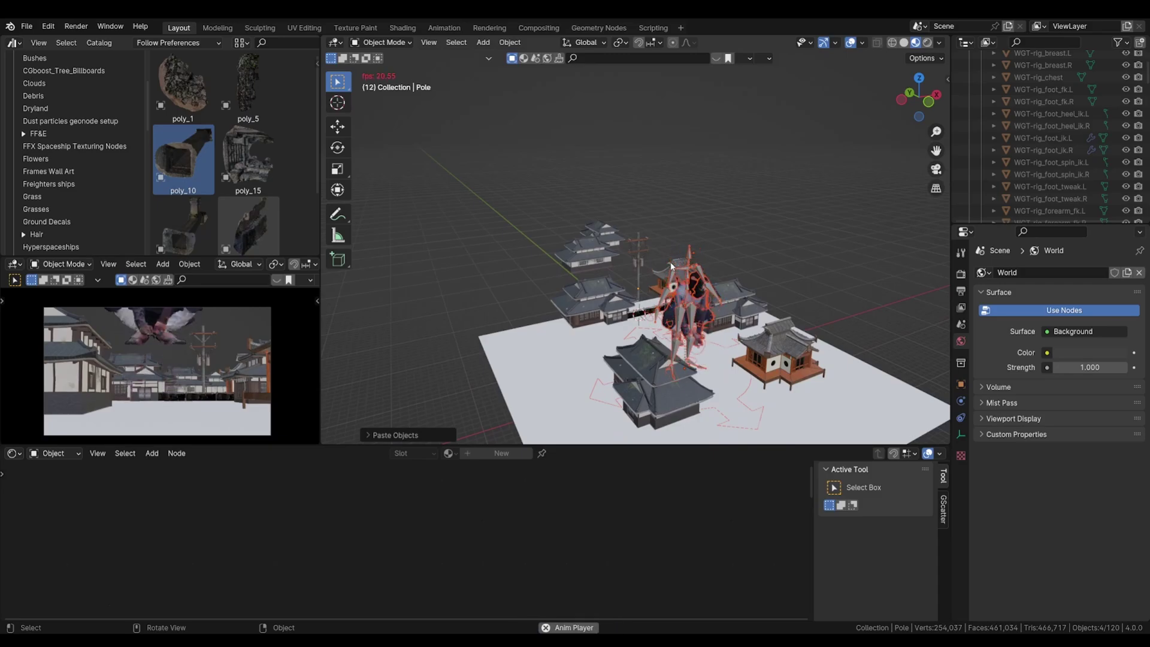
Step: Delete the metarig.001 armature standing with the ninja in the village scene
{"action": "left_click", "coordinate": [692, 247]}
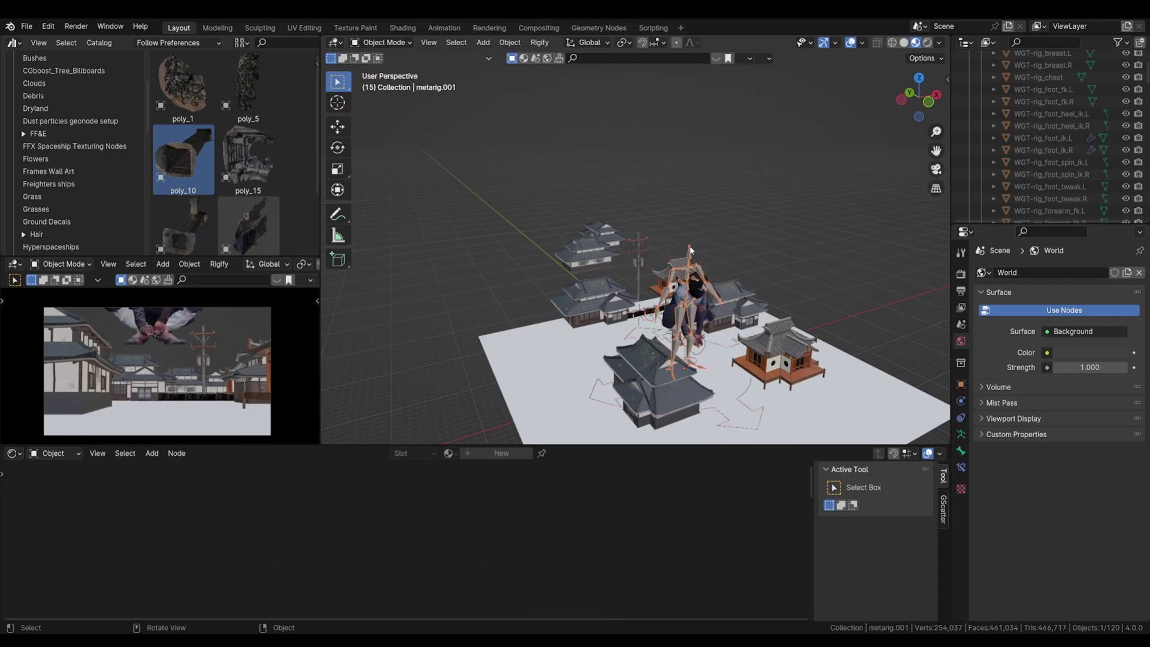
{"action": "left_click", "coordinate": [703, 248]}
Step: Try to move the ninja rig away from the scene's centre, then undo the move
{"action": "left_click", "coordinate": [745, 404]}
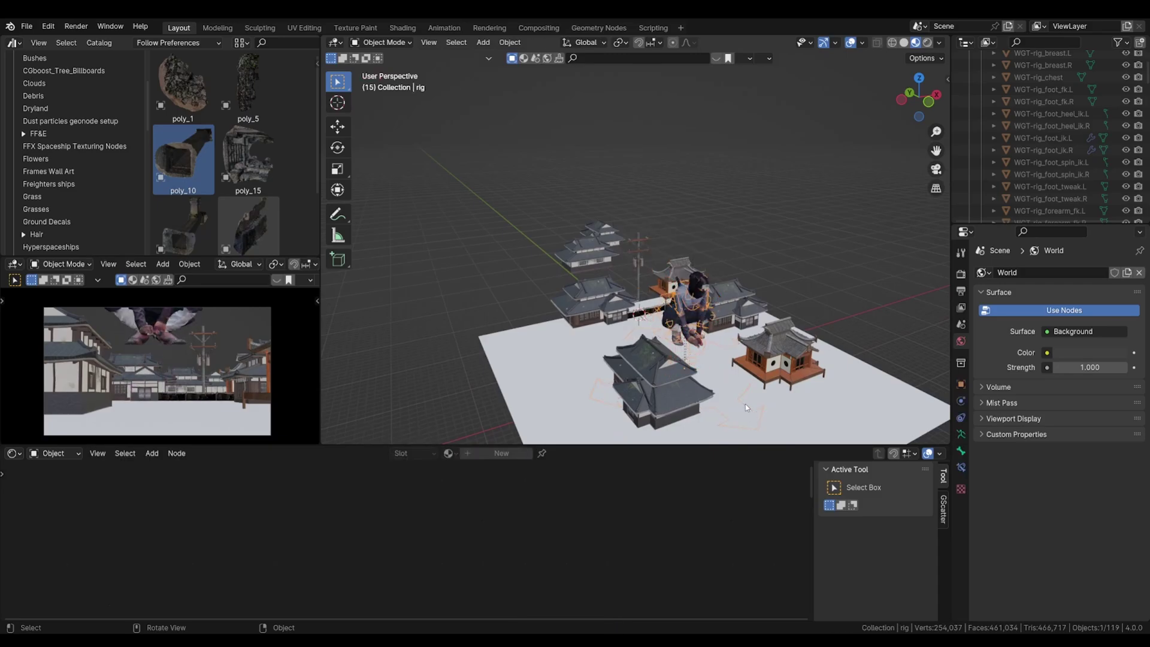
{"action": "key", "text": "g"}
{"action": "key", "text": "z"}
{"action": "left_click", "coordinate": [752, 332]}
{"action": "middle_click_drag", "start_coordinate": [751, 332], "coordinate": [751, 353]}
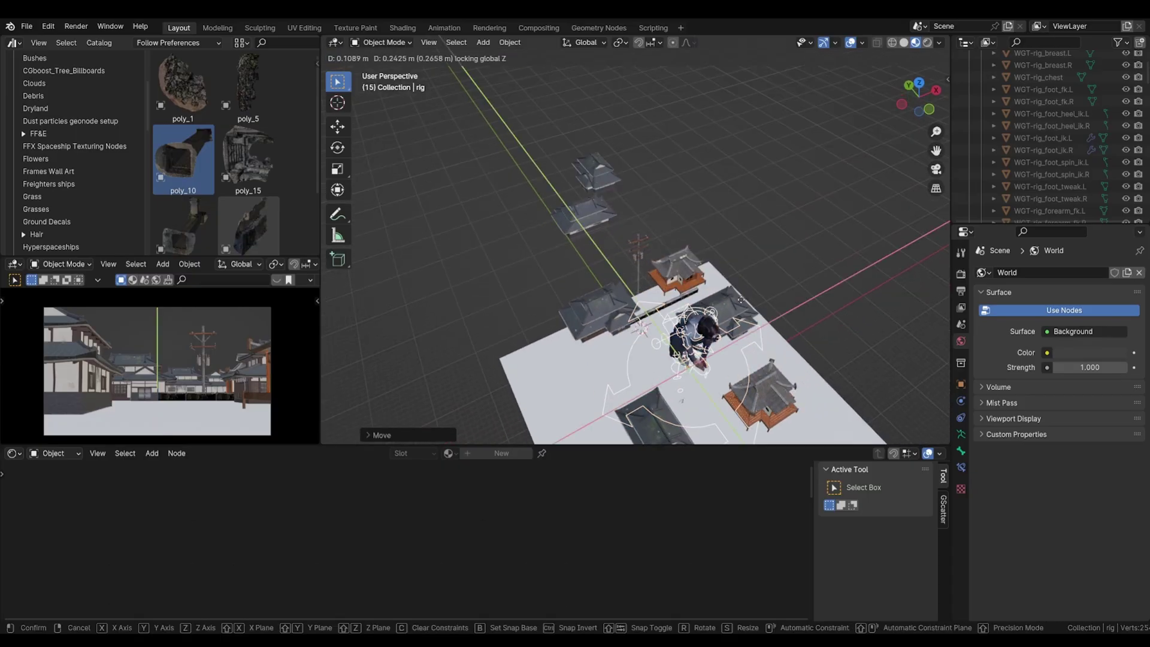
{"action": "left_click", "coordinate": [705, 241]}
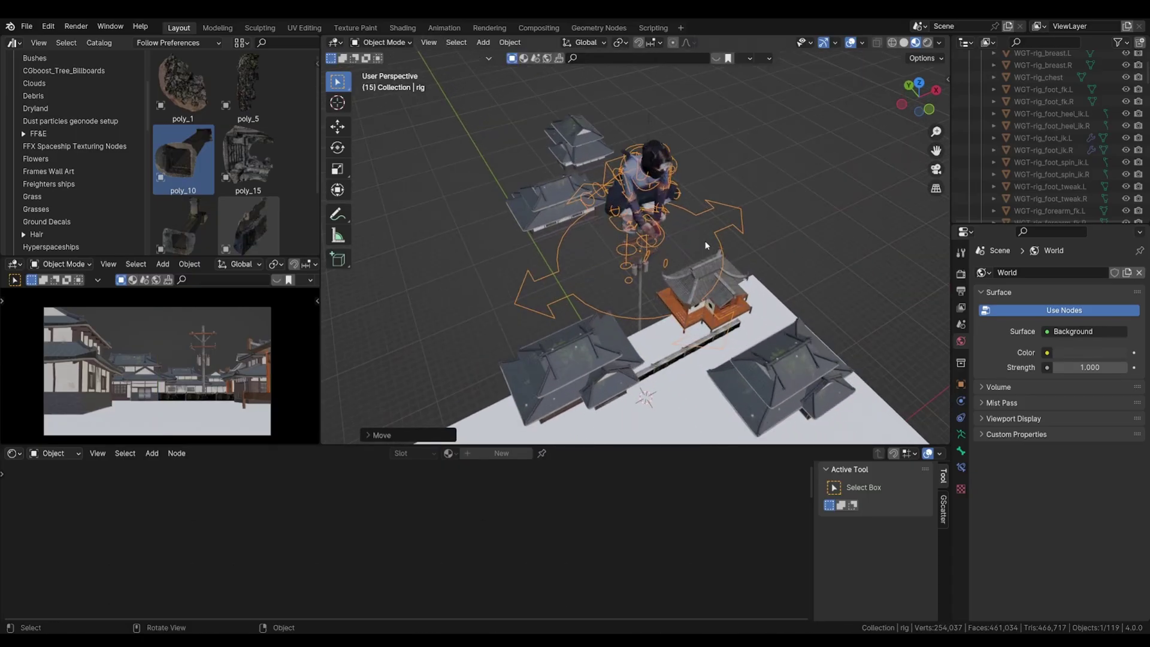
{"action": "key", "text": "KP_1"}
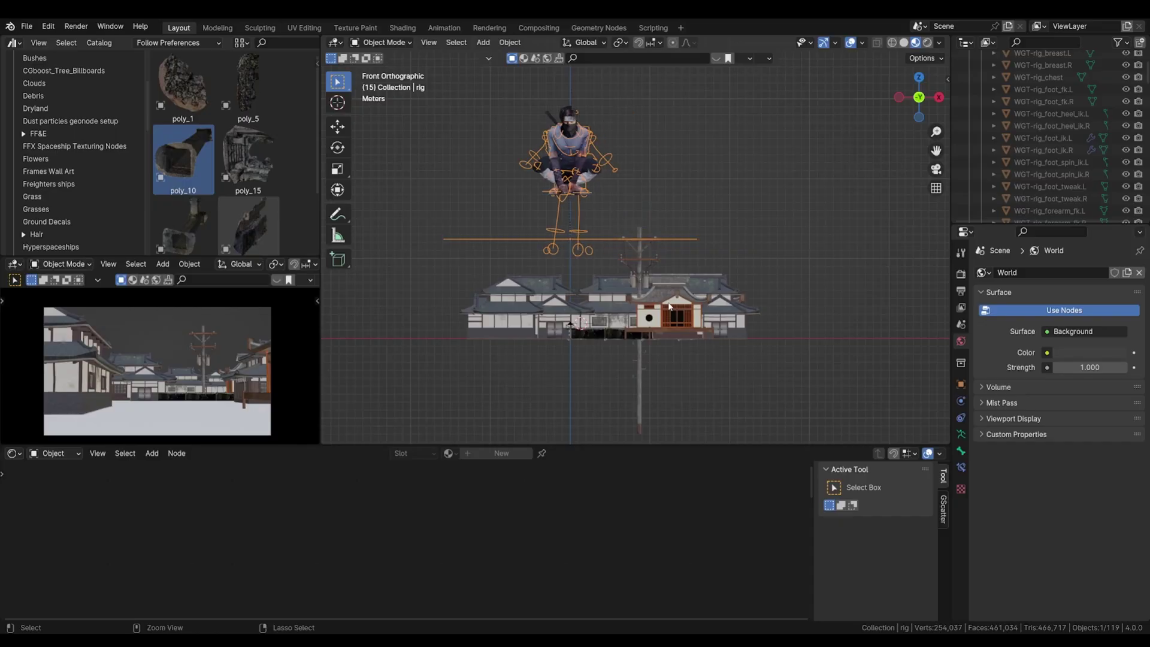
{"action": "key", "text": "ctrl+z"}
{"action": "key", "text": "ctrl+z"}
Step: Return to the first frame and scale the oversized ninja rig down well below the height of the houses
{"action": "key", "text": "shift+Left"}
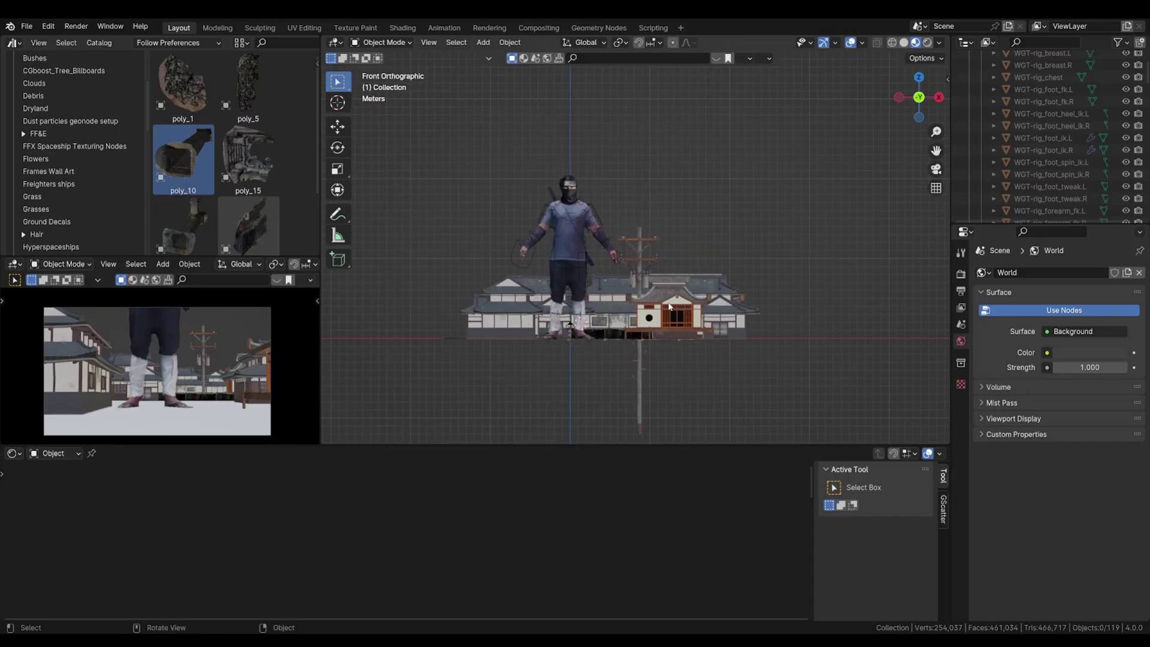
{"action": "scroll", "coordinate": [666, 304], "scroll_direction": "up", "scroll_amount": 3}
{"action": "left_click", "coordinate": [552, 414]}
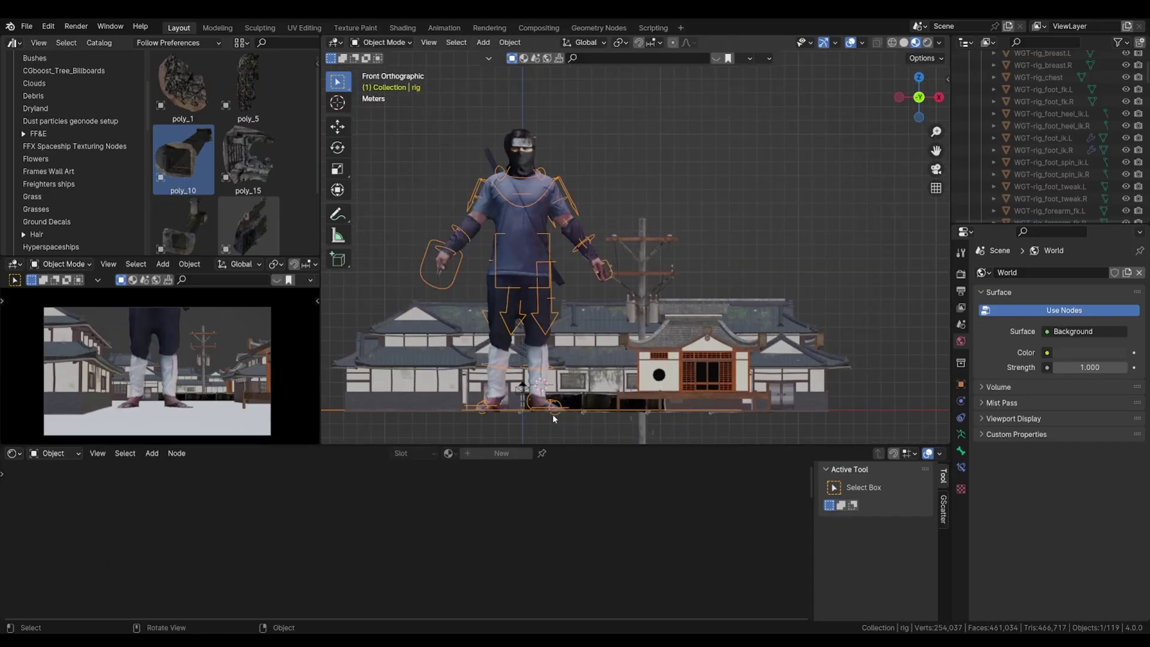
{"action": "middle_click_drag", "start_coordinate": [552, 414], "coordinate": [584, 322], "text": "shift"}
{"action": "key", "text": "s"}
{"action": "left_click", "coordinate": [551, 322]}
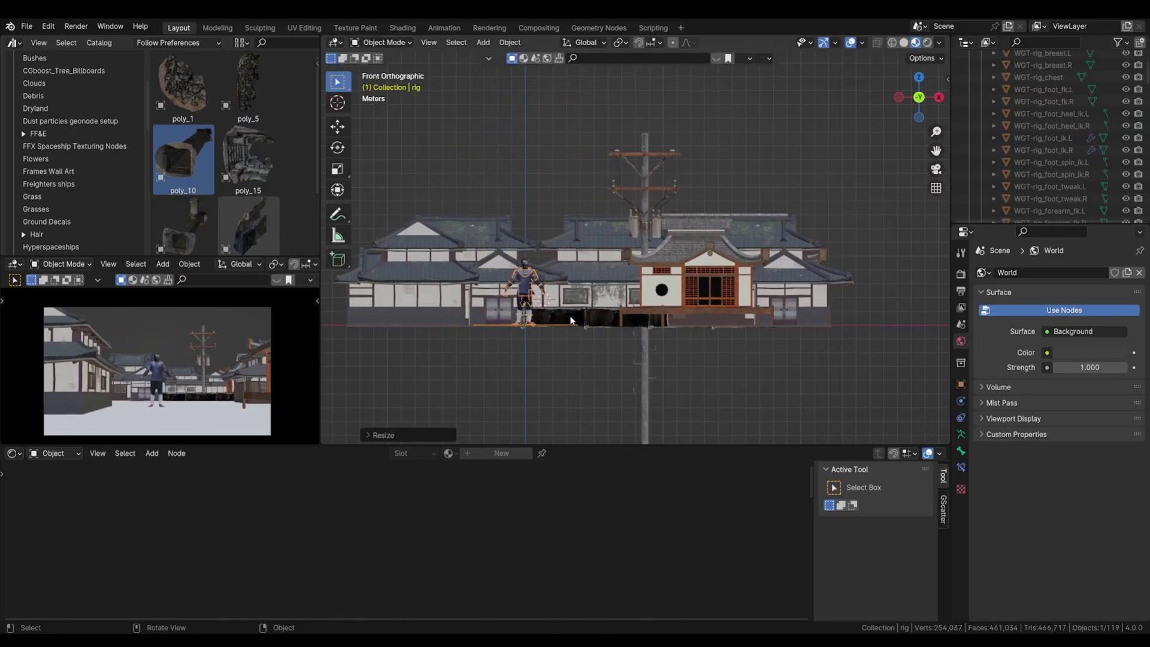
Step: Scale the ninja rig down further so the character fits the height of the house doors
{"action": "scroll", "coordinate": [552, 321], "scroll_direction": "up", "scroll_amount": 4}
{"action": "scroll", "coordinate": [772, 177], "scroll_direction": "up", "scroll_amount": 3}
{"action": "middle_click_drag", "start_coordinate": [625, 257], "coordinate": [827, 149], "text": "shift"}
{"action": "key", "text": "s"}
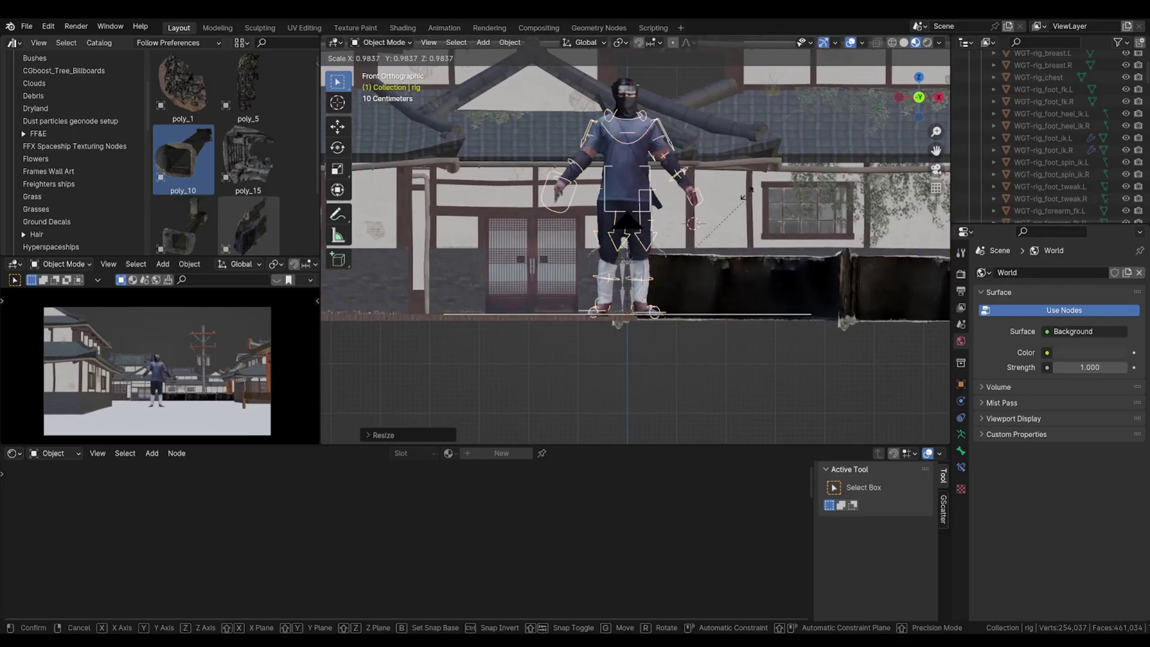
{"action": "left_click", "coordinate": [658, 248]}
{"action": "scroll", "coordinate": [657, 249], "scroll_direction": "up", "scroll_amount": 3}
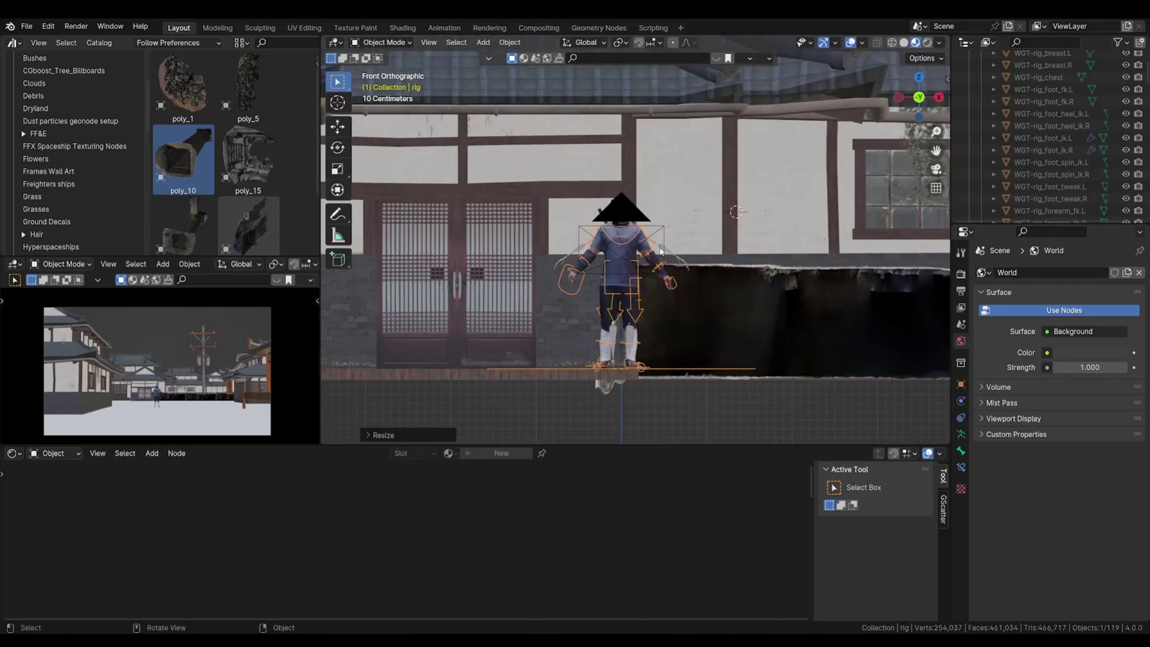
{"action": "scroll", "coordinate": [661, 250], "scroll_direction": "up", "scroll_amount": 4}
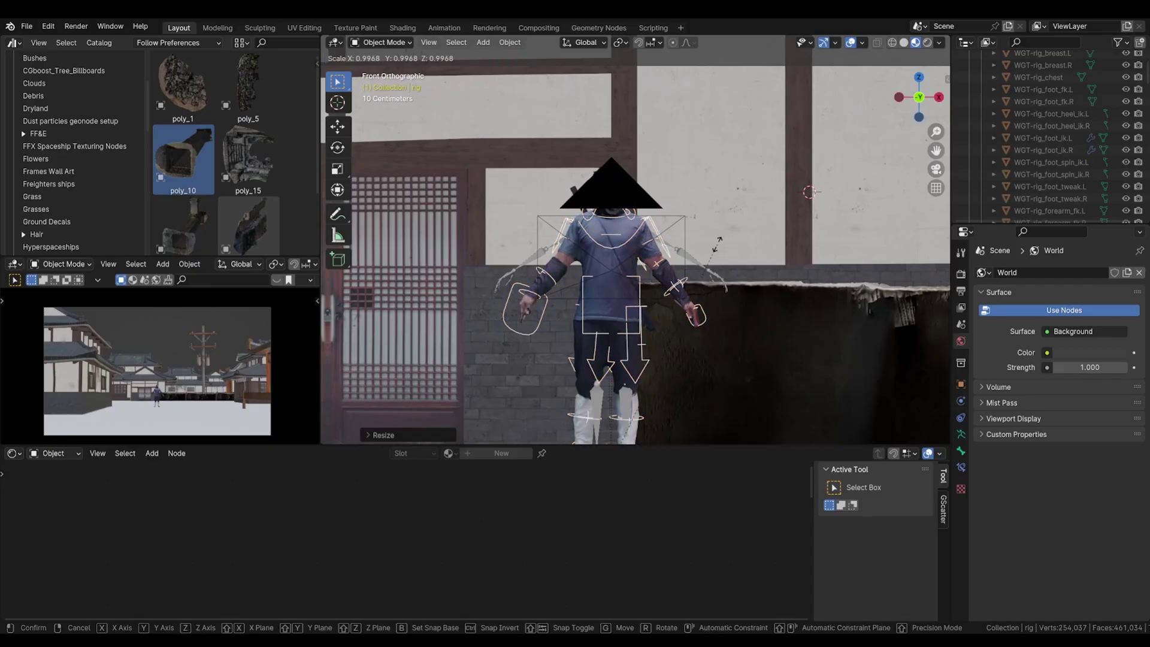
{"action": "middle_click_drag", "start_coordinate": [729, 265], "coordinate": [704, 250]}
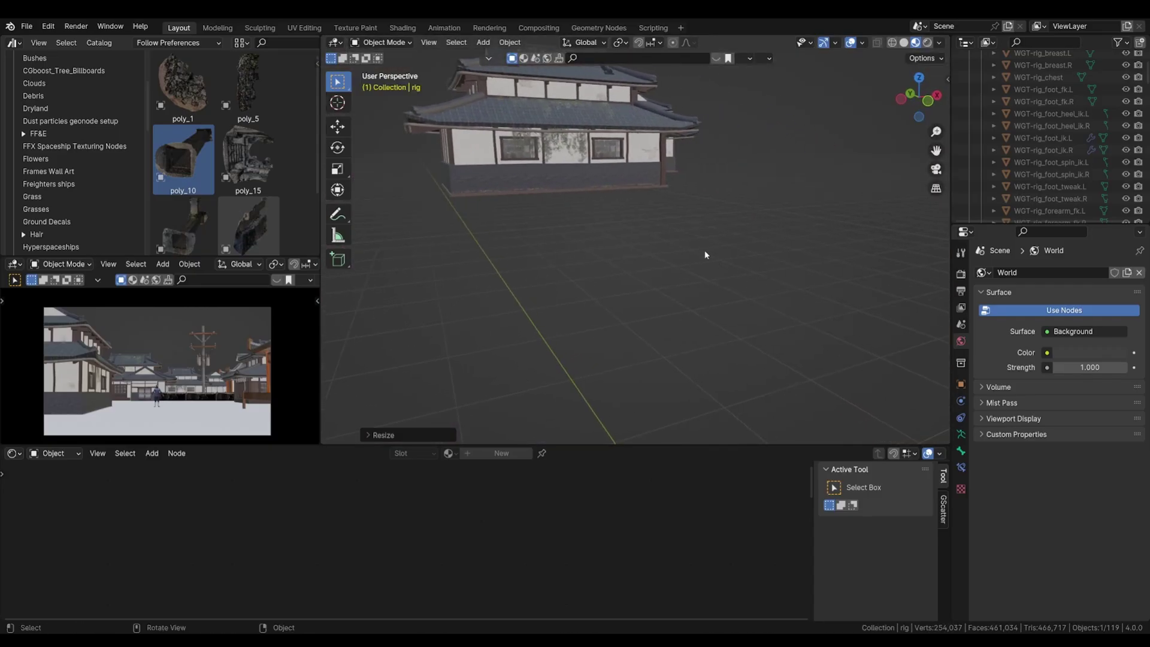
{"action": "key", "text": "KP_Decimal"}
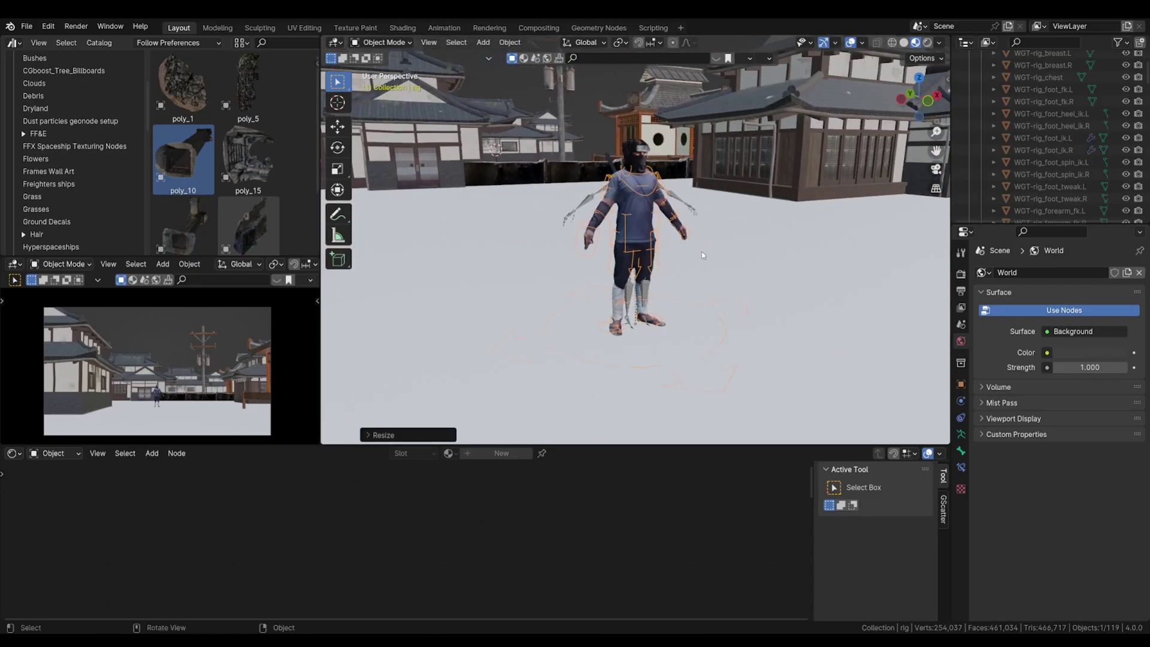
{"action": "middle_click_drag", "start_coordinate": [628, 200], "coordinate": [689, 205]}
{"action": "key", "text": "g"}
{"action": "key", "text": "x"}
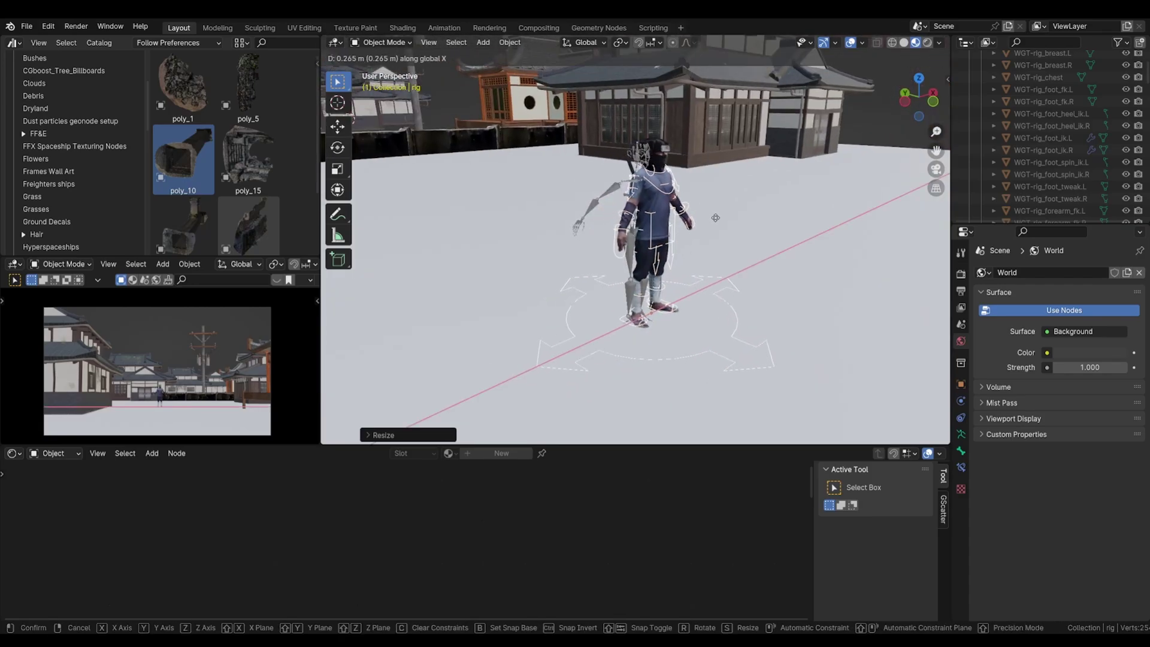
{"action": "right_click", "coordinate": [716, 223]}
{"action": "key", "text": "s"}
{"action": "key", "text": "Escape"}
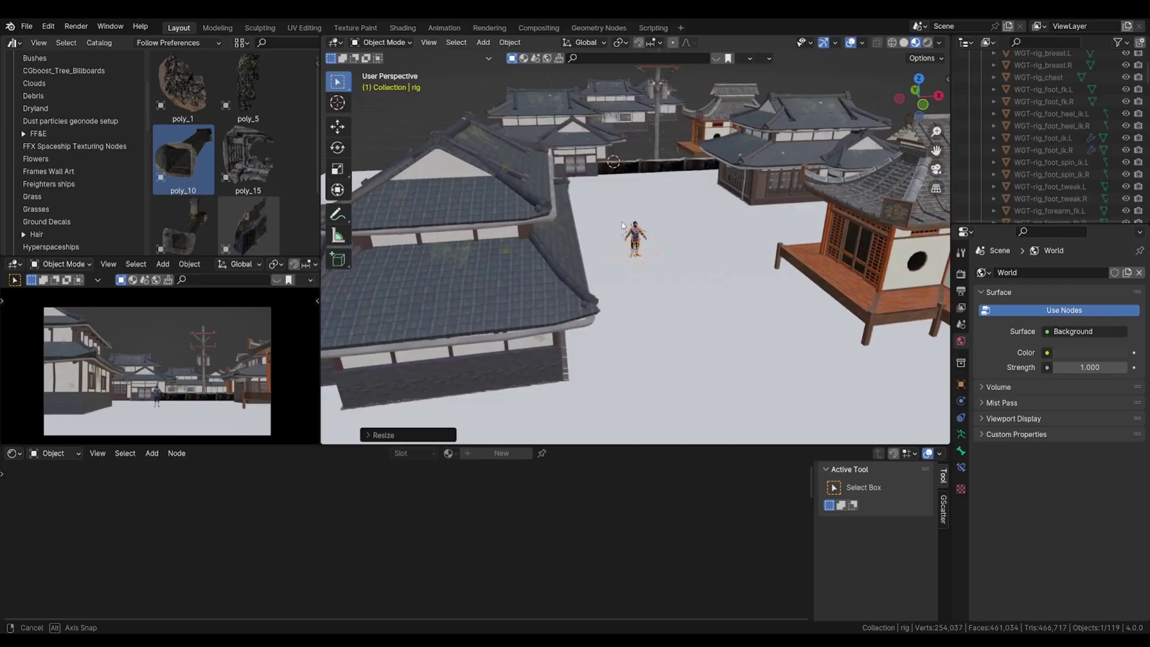
Step: Play the animation and stop it at frame 18
{"action": "key", "text": "space"}
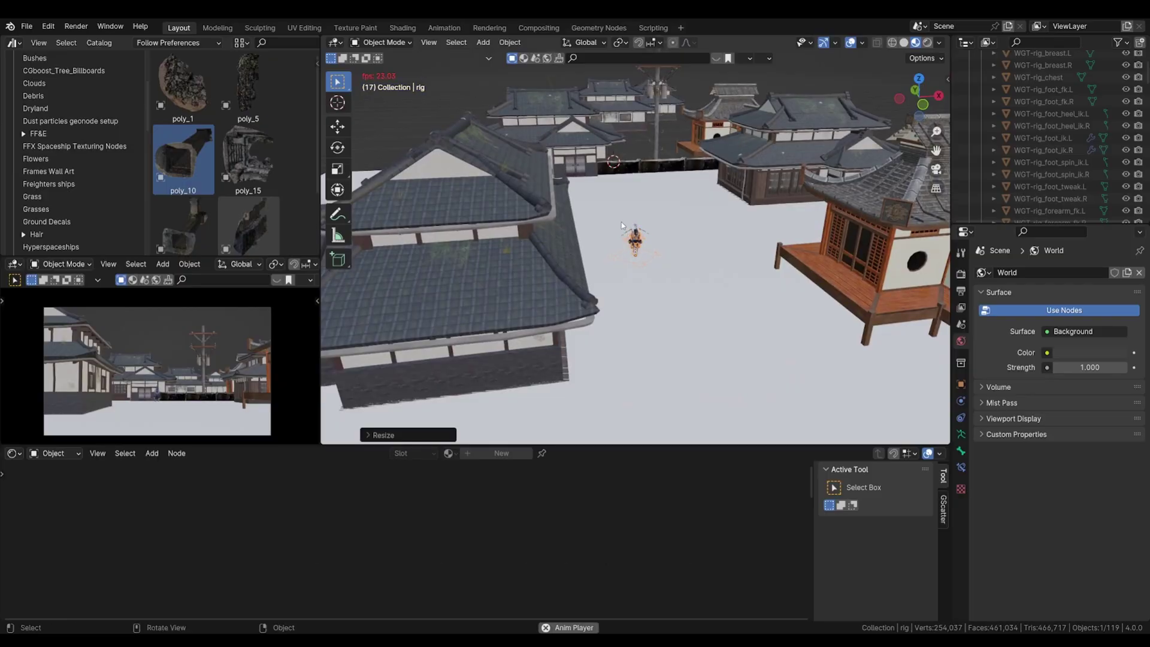
{"action": "key", "text": "space"}
{"action": "scroll", "coordinate": [621, 225], "scroll_direction": "up", "scroll_amount": 3}
{"action": "middle_click_drag", "start_coordinate": [621, 226], "coordinate": [677, 297], "text": "shift"}
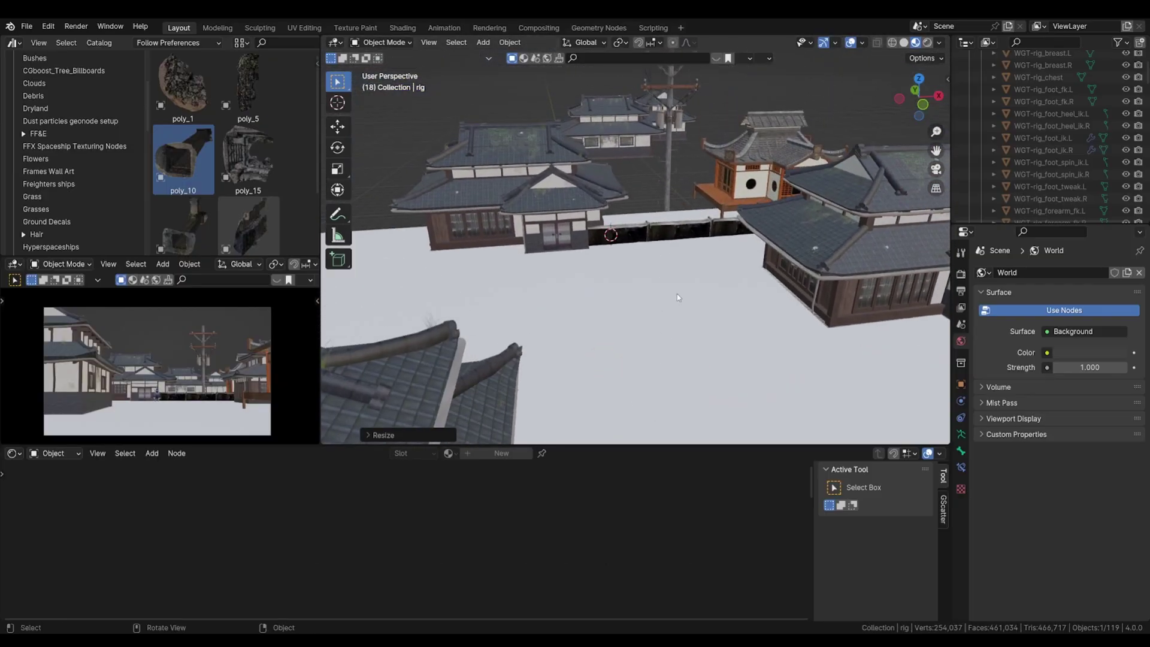
Step: Enable snapping and set the snap target to Face
{"action": "scroll", "coordinate": [678, 297], "scroll_direction": "down", "scroll_amount": 6}
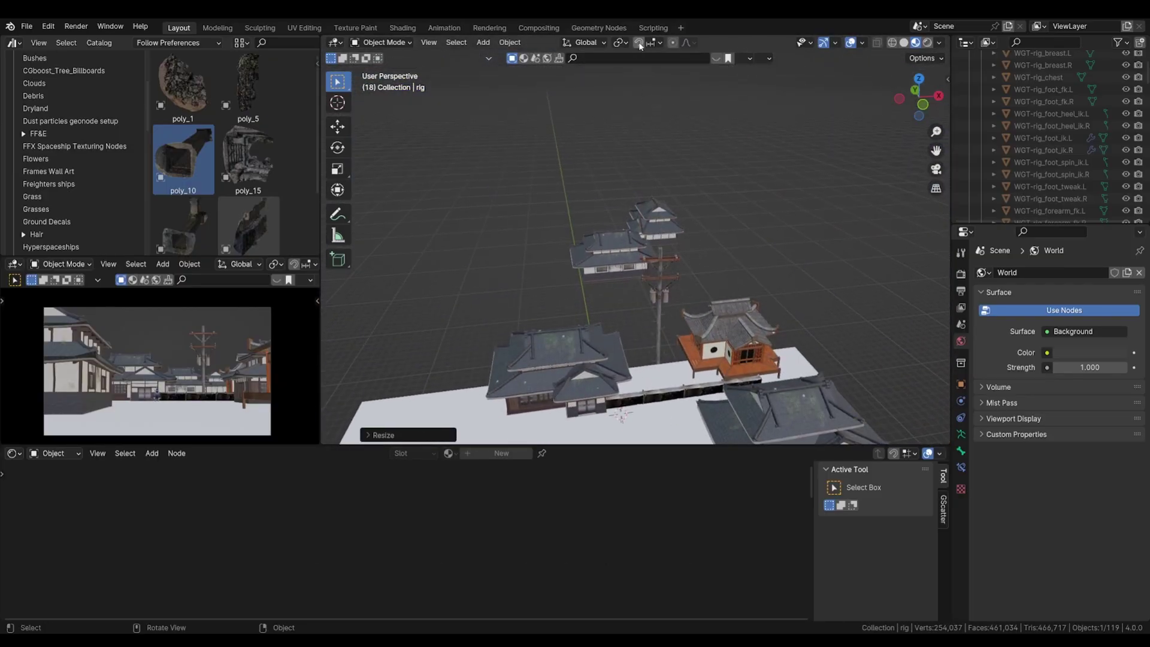
{"action": "left_click", "coordinate": [639, 43]}
{"action": "left_click", "coordinate": [655, 42]}
{"action": "left_click", "coordinate": [632, 140]}
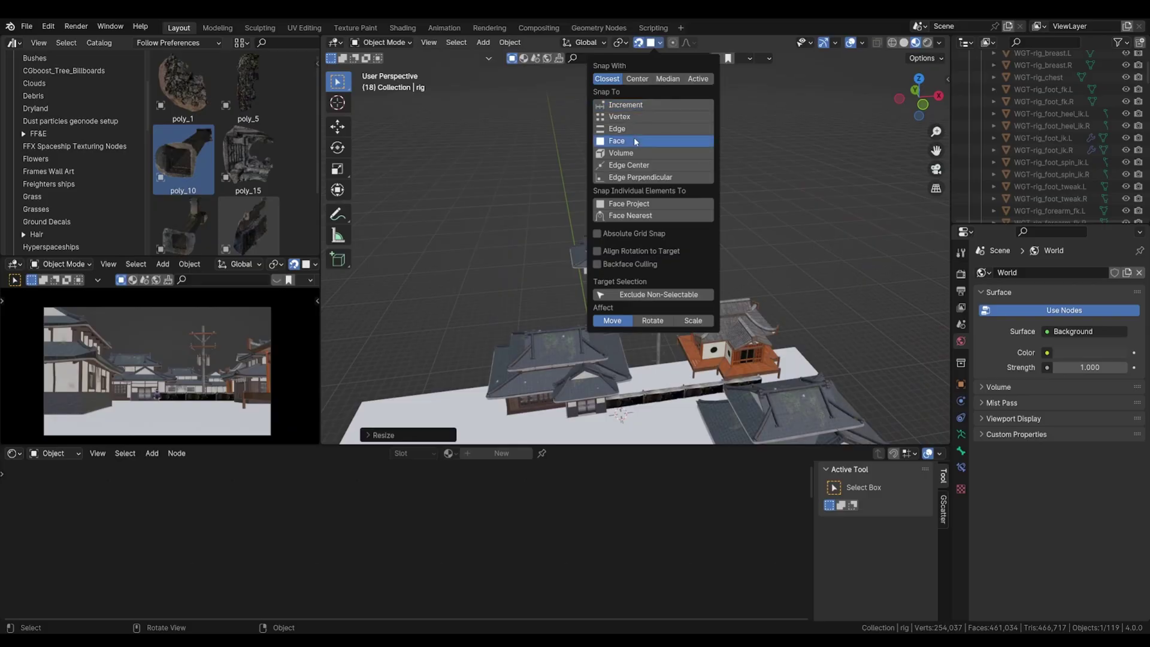
Step: Move the ninja rig to the top of the utility pole using face snapping
{"action": "scroll", "coordinate": [681, 203], "scroll_direction": "up", "scroll_amount": 3}
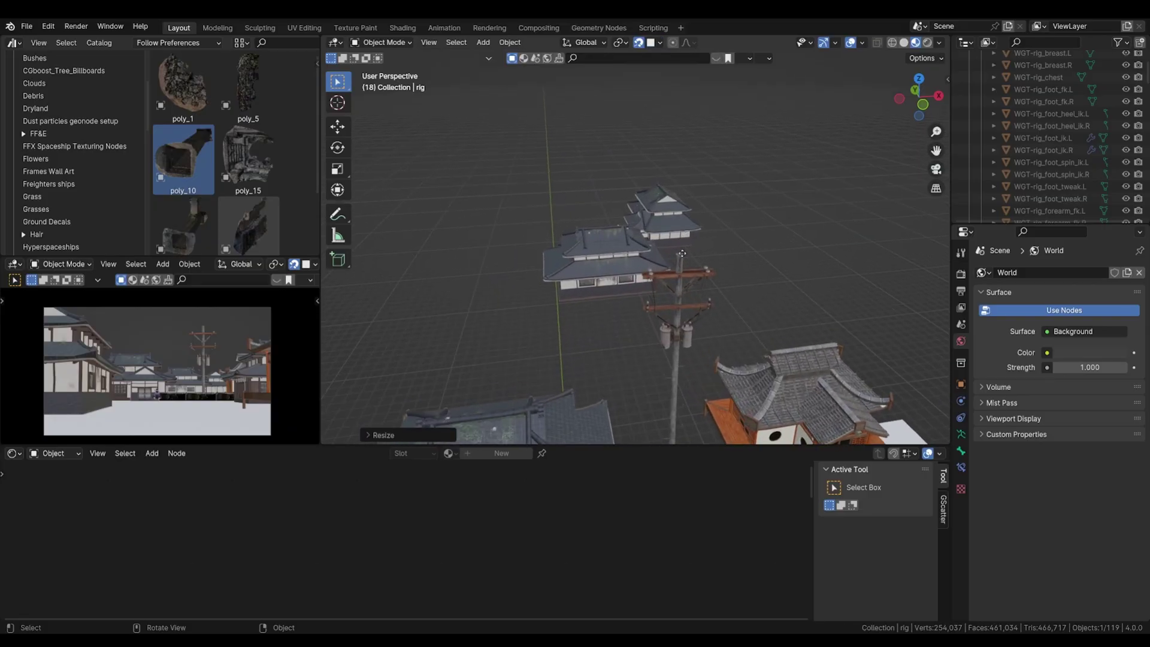
{"action": "key", "text": "g"}
{"action": "left_click", "coordinate": [683, 257]}
{"action": "key", "text": "KP_Decimal"}
{"action": "middle_click_drag", "start_coordinate": [683, 257], "coordinate": [711, 279]}
{"action": "key", "text": "g"}
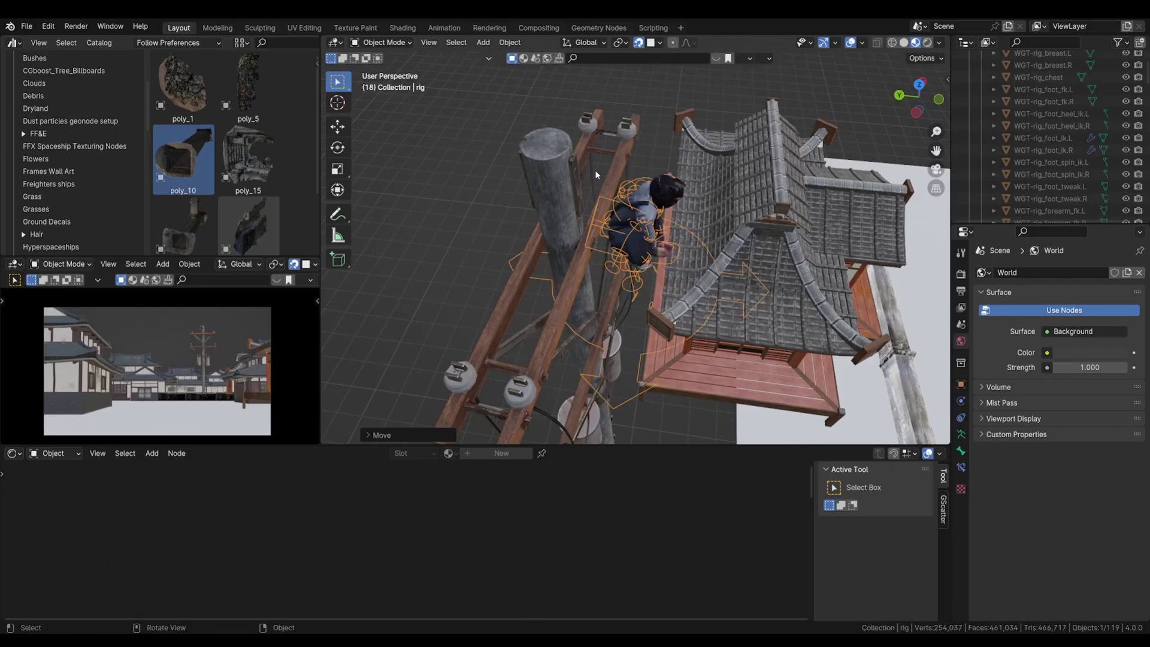
{"action": "left_click", "coordinate": [524, 141]}
Step: Turn off snapping and raise the ninja rig along the Z axis above the utility pole
{"action": "left_click", "coordinate": [638, 43]}
{"action": "key", "text": "g"}
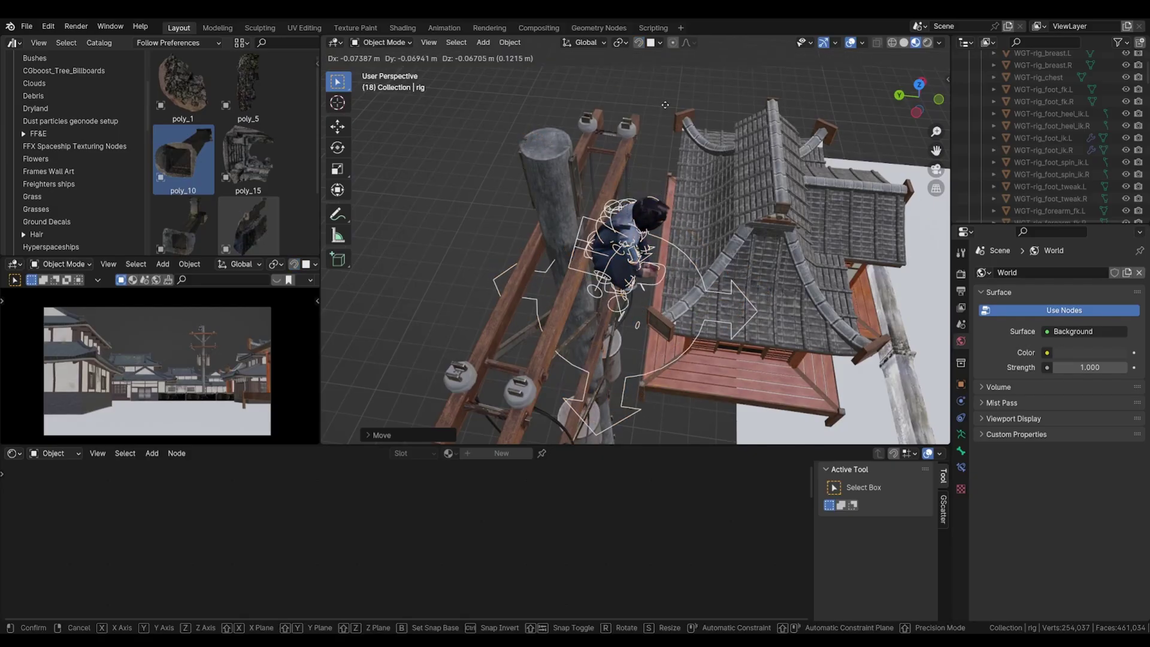
{"action": "key", "text": "z"}
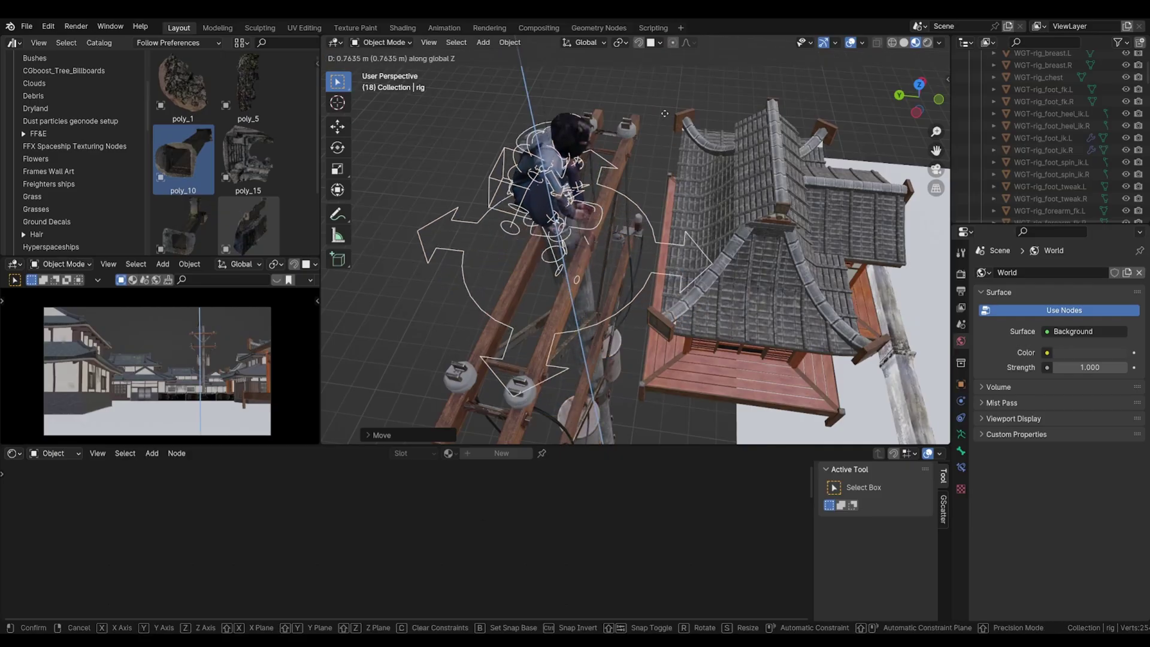
{"action": "left_click", "coordinate": [656, 73]}
{"action": "middle_click_drag", "start_coordinate": [656, 72], "coordinate": [684, 229]}
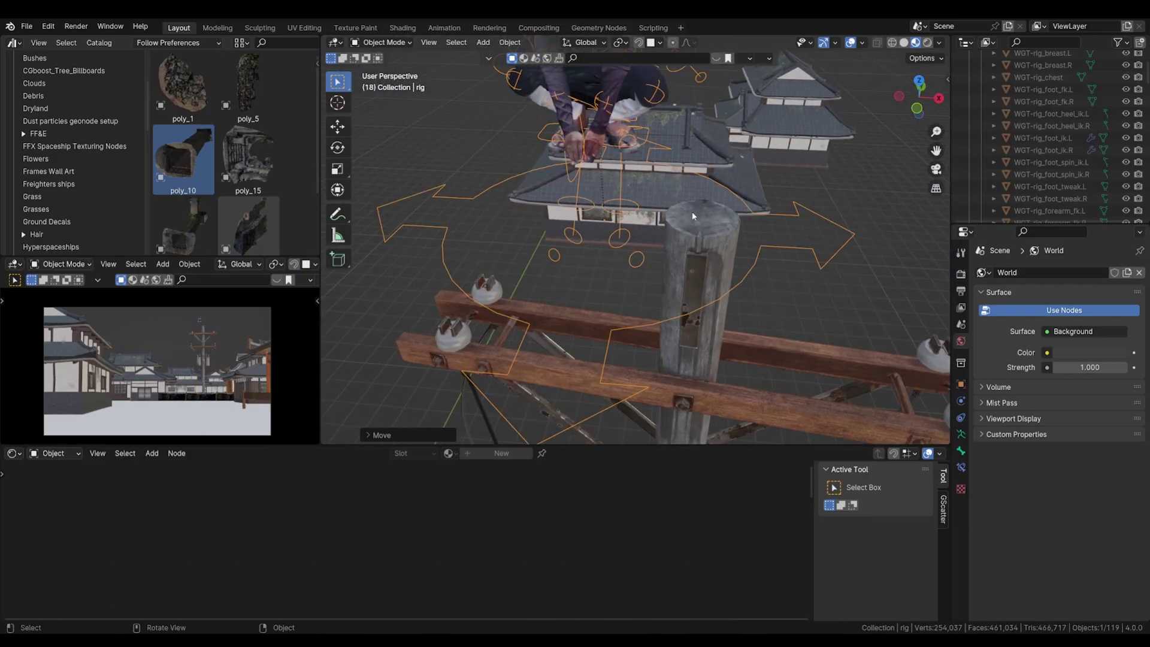
Step: Set the snap target to Increment and shift the ninja rig sideways over the pole, keeping its height locked
{"action": "left_click", "coordinate": [650, 43]}
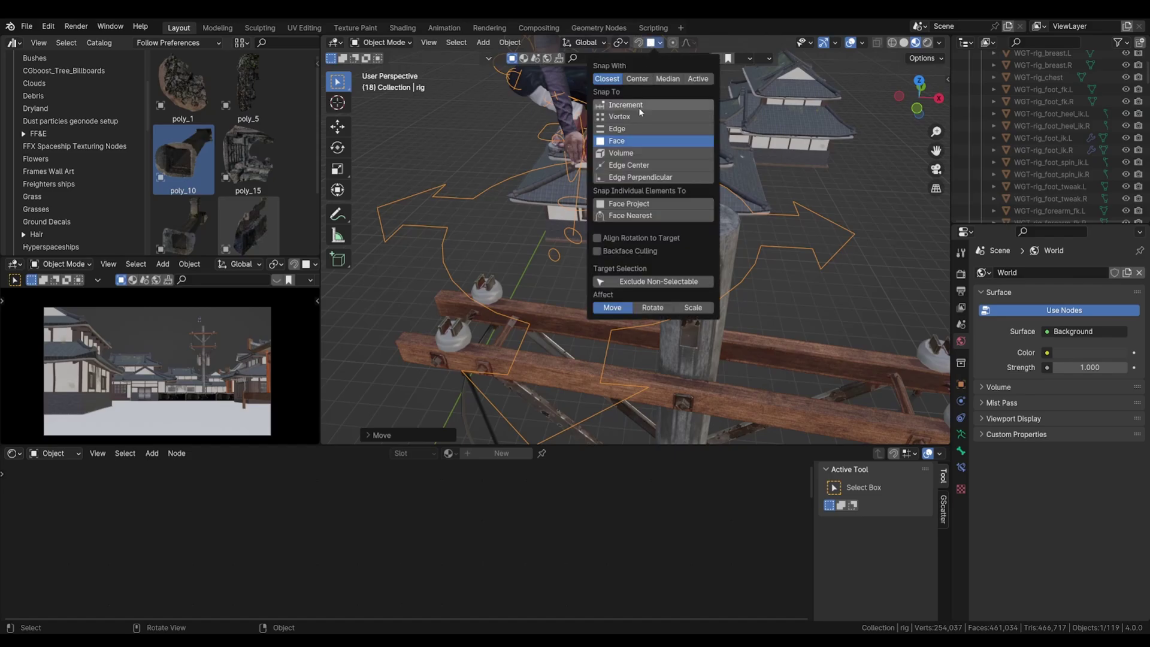
{"action": "key", "text": "g"}
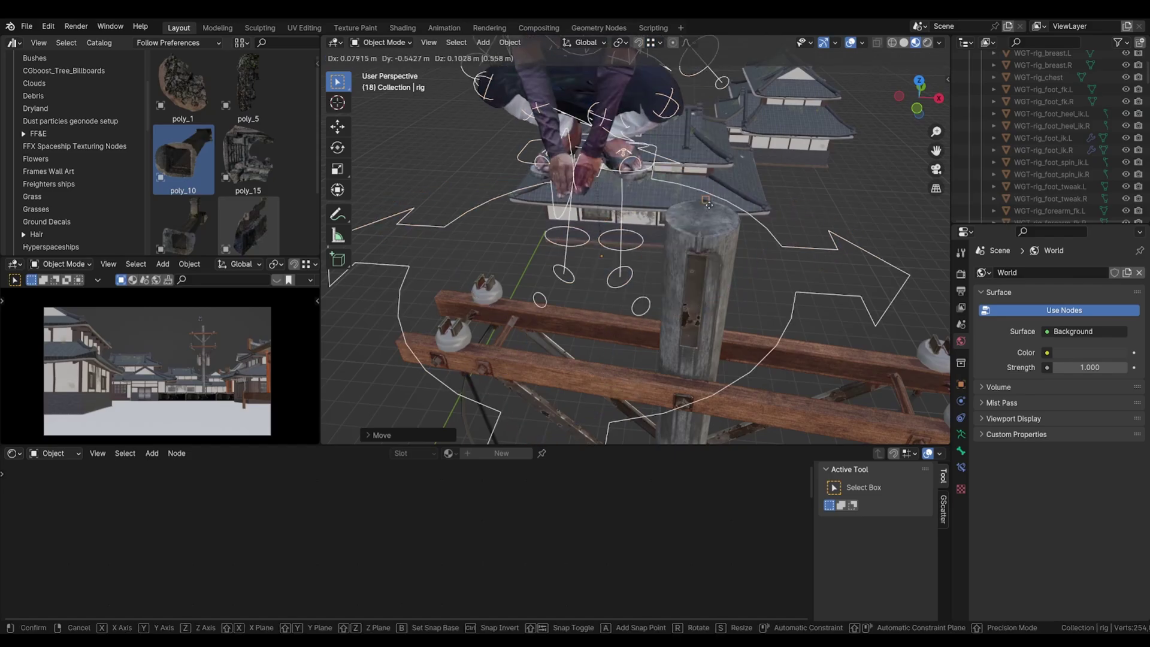
{"action": "left_click", "coordinate": [711, 212]}
{"action": "key", "text": "g"}
{"action": "key", "text": "shift+z"}
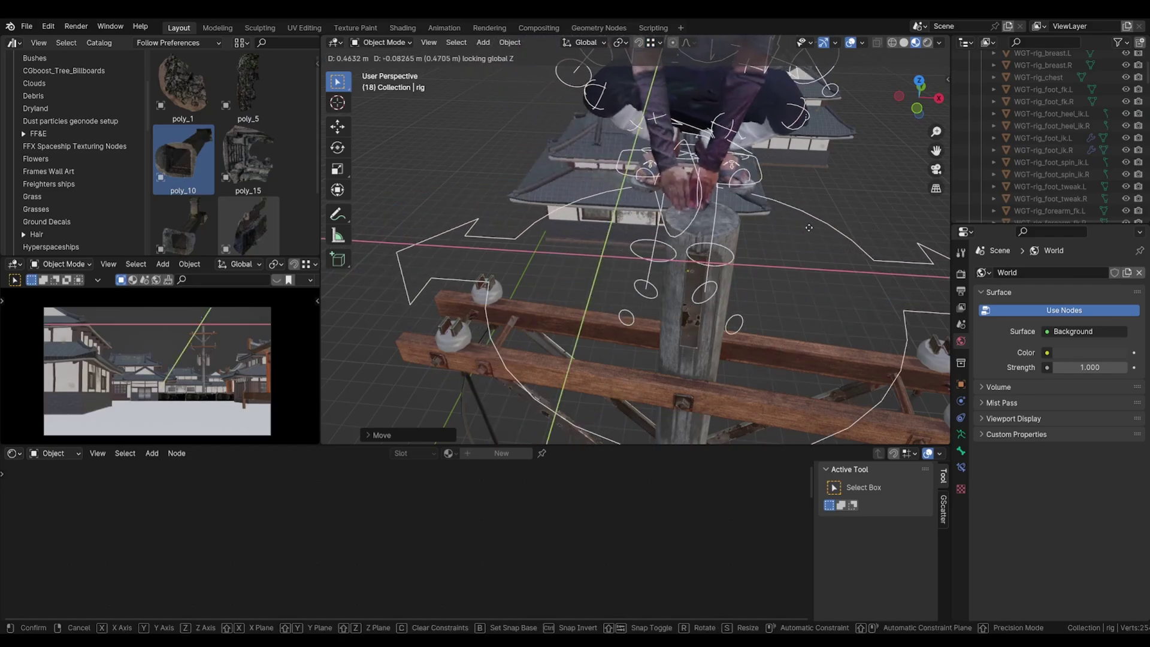
{"action": "left_click", "coordinate": [757, 225]}
Step: Move the ninja rig along the Y axis so the crouching character sits over the pole's top
{"action": "mouse_move", "coordinate": [758, 225]}
{"action": "middle_mouse_down"}
{"action": "mouse_move", "coordinate": [881, 218]}
{"action": "mouse_move", "coordinate": [765, 226]}
{"action": "middle_mouse_up"}
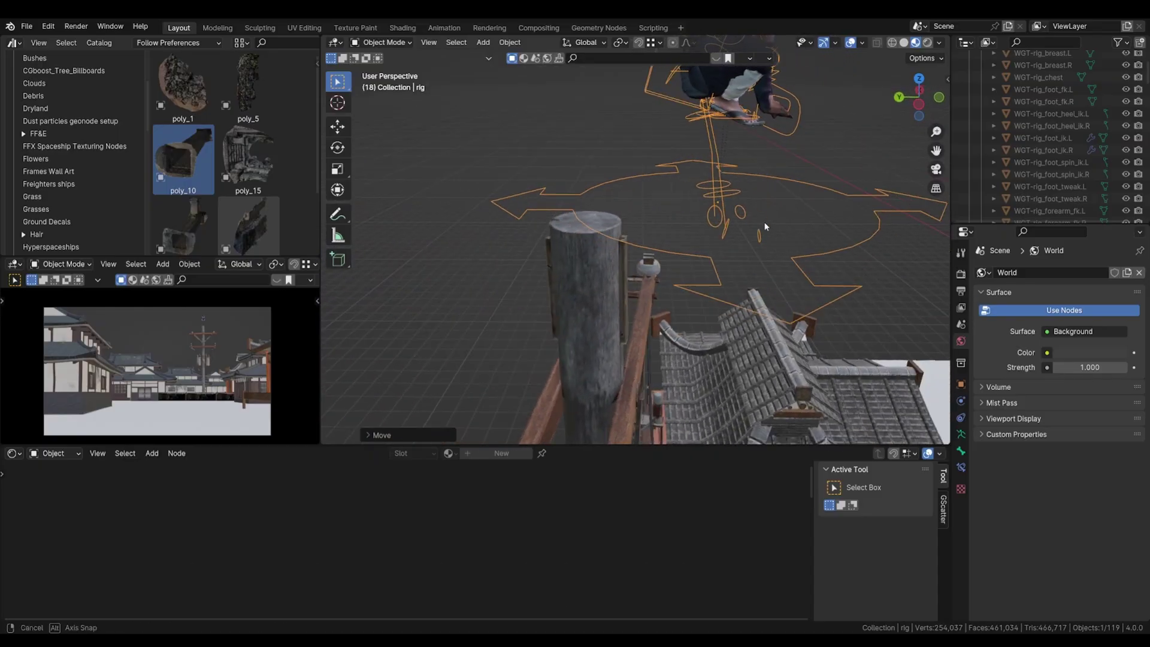
{"action": "key", "text": "g"}
{"action": "key", "text": "y"}
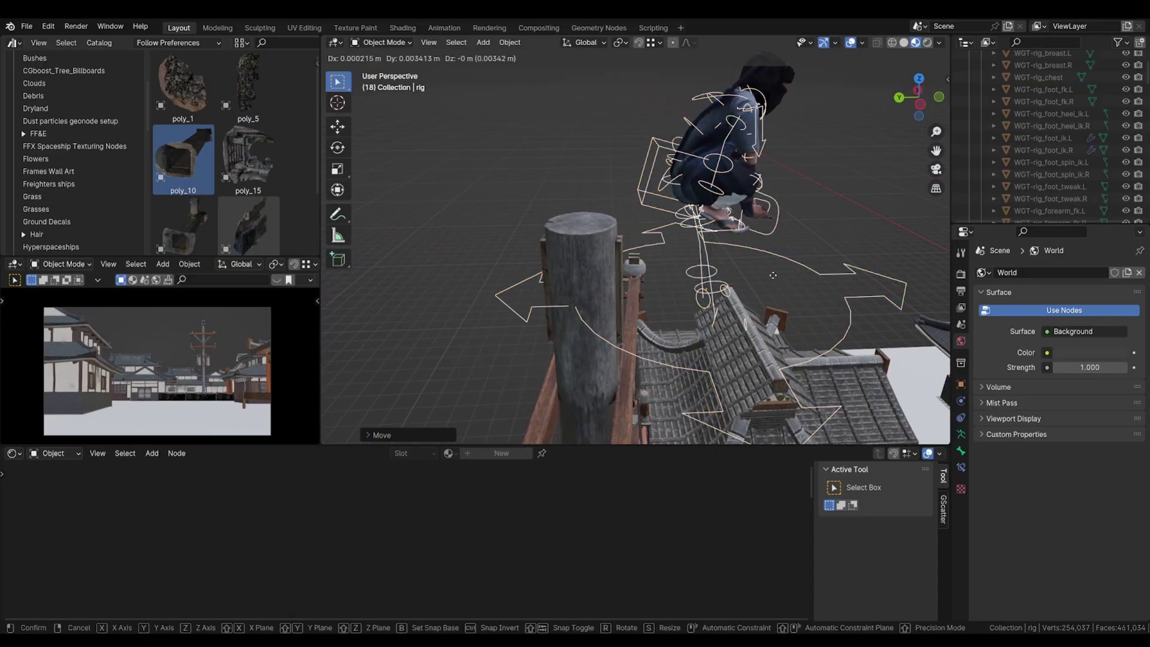
{"action": "left_click", "coordinate": [663, 278]}
Step: Nudge the ninja rig about 0.01 m along the X axis to center the crouching character on the pole's top
{"action": "middle_click_drag", "start_coordinate": [663, 278], "coordinate": [557, 267]}
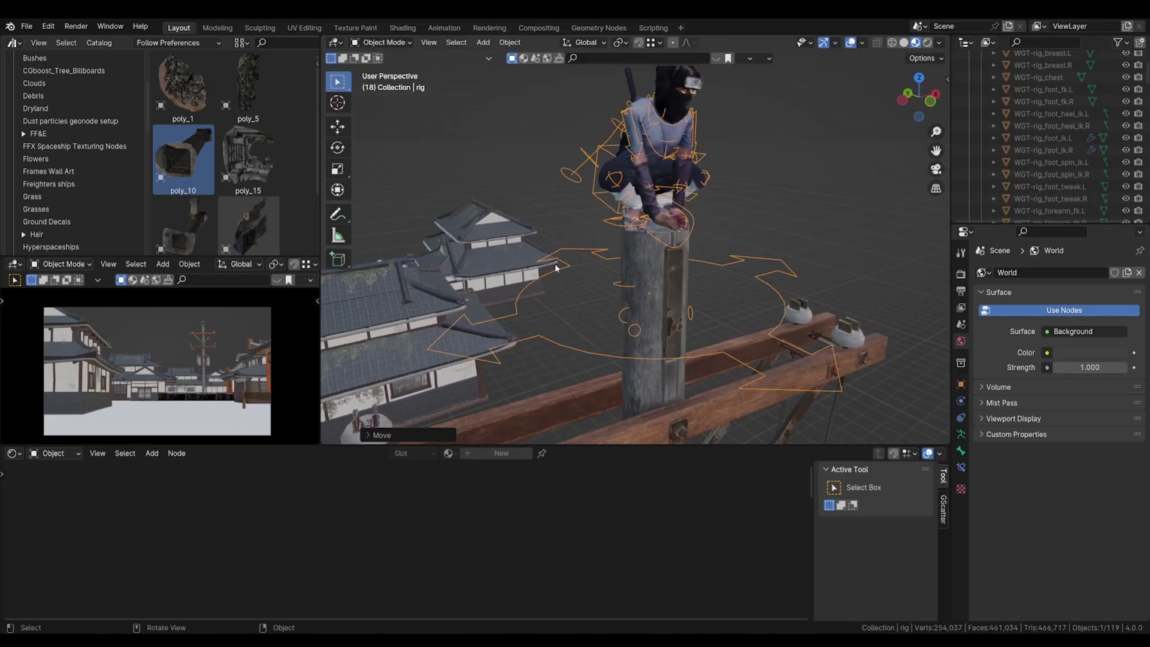
{"action": "scroll", "coordinate": [713, 249], "scroll_direction": "up", "scroll_amount": 3}
{"action": "middle_click_drag", "start_coordinate": [705, 250], "coordinate": [523, 290]}
{"action": "middle_click_drag", "start_coordinate": [675, 258], "coordinate": [659, 261]}
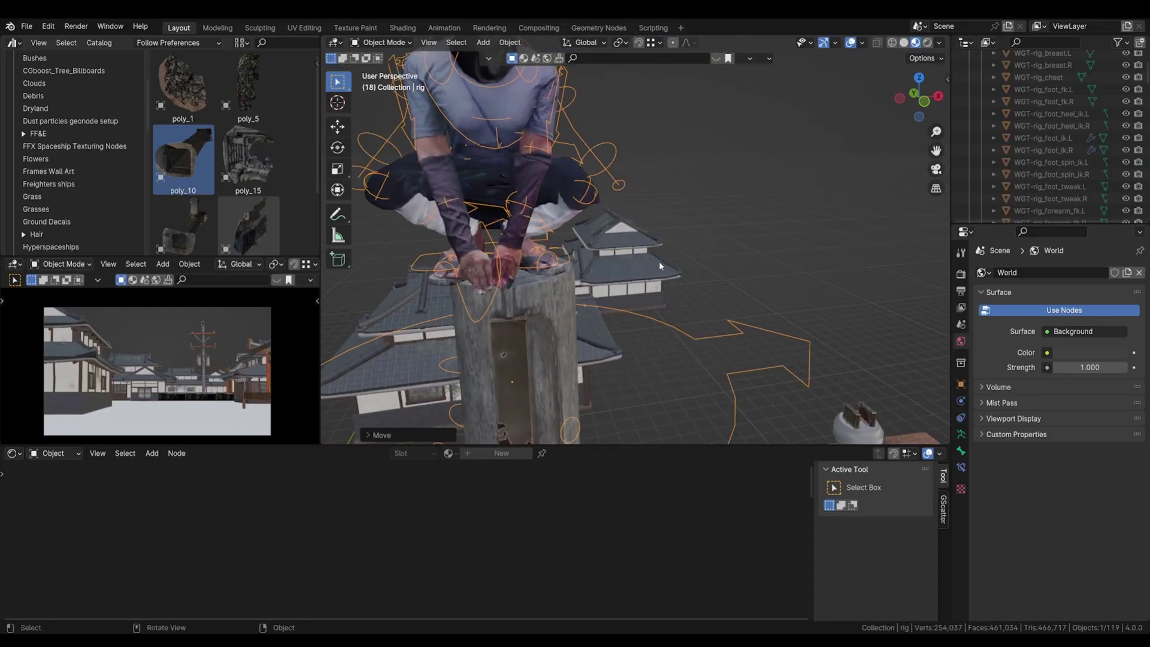
{"action": "key", "text": "g"}
{"action": "key", "text": "z"}
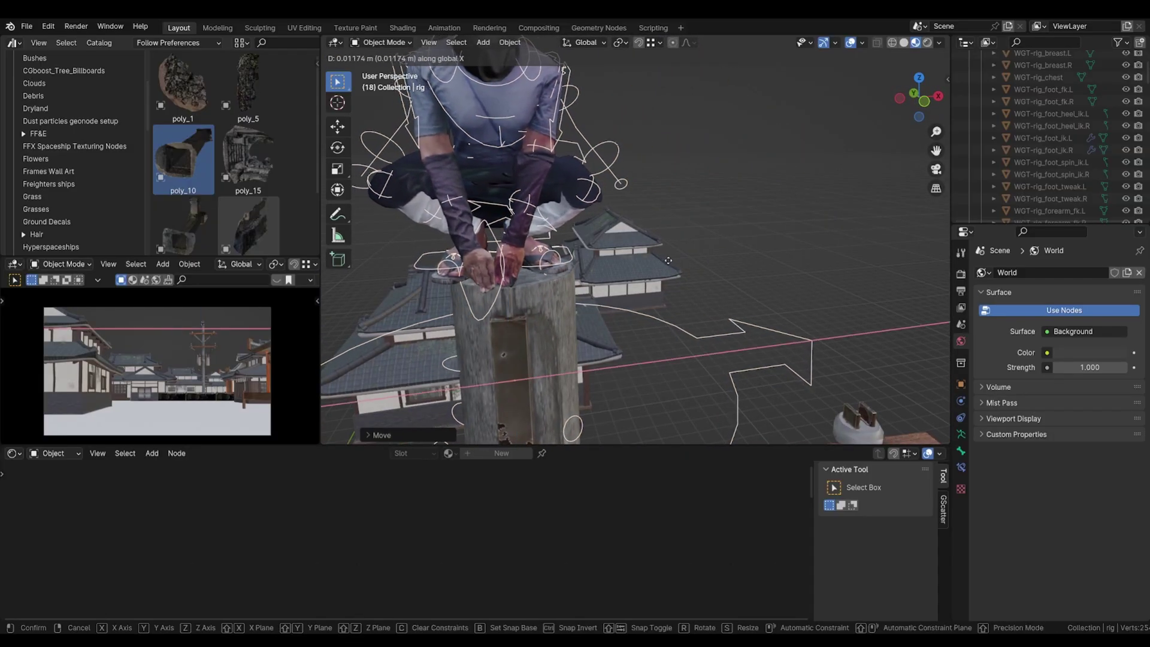
{"action": "left_click", "coordinate": [670, 263]}
{"action": "middle_click_drag", "start_coordinate": [670, 264], "coordinate": [708, 273], "text": "shift"}
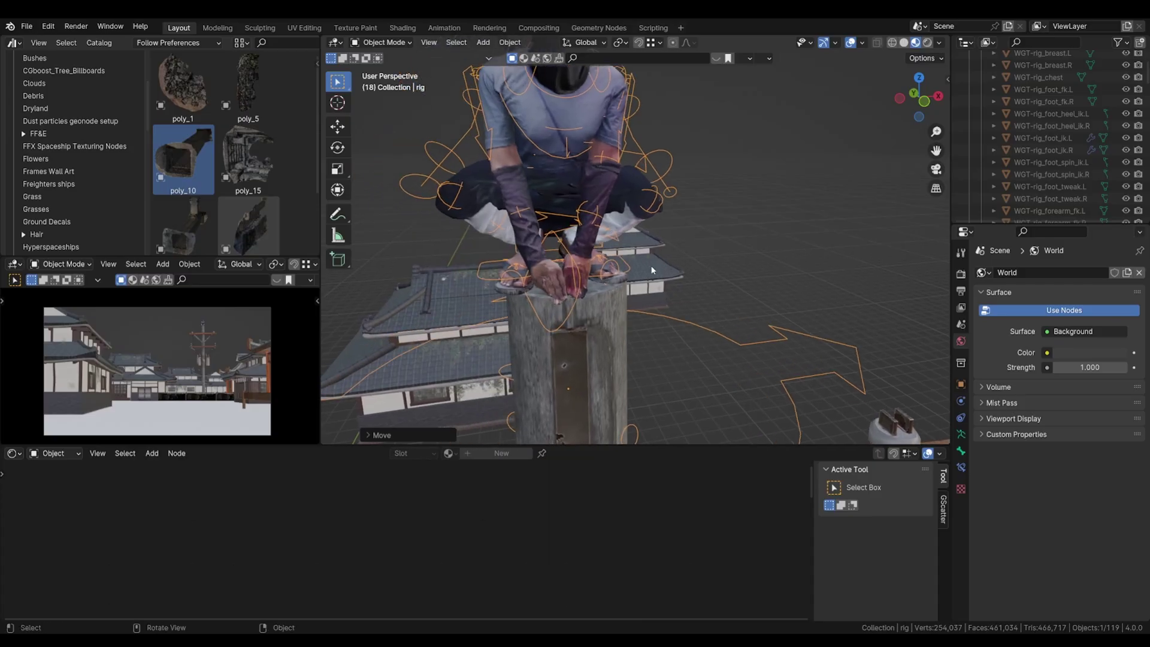
Step: In Pose Mode, rotate the left foot's IK control around the X axis and raise it along Z onto the pole's top
{"action": "key", "text": "ctrl+Tab"}
{"action": "left_click", "coordinate": [630, 267]}
{"action": "key", "text": "r"}
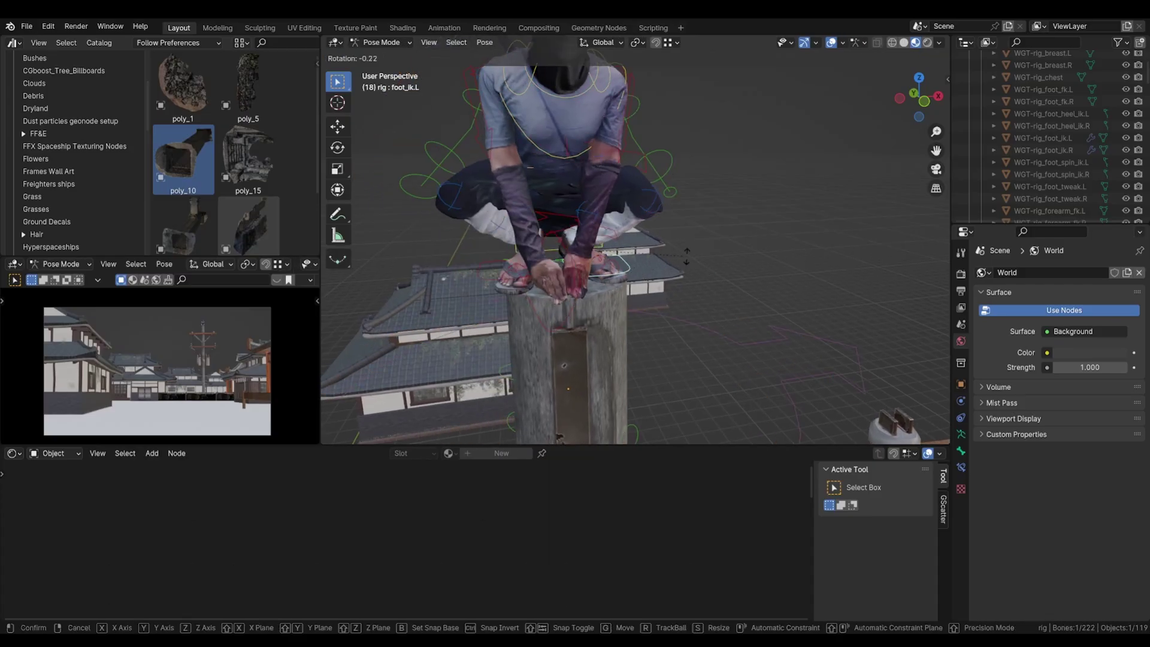
{"action": "key", "text": "z"}
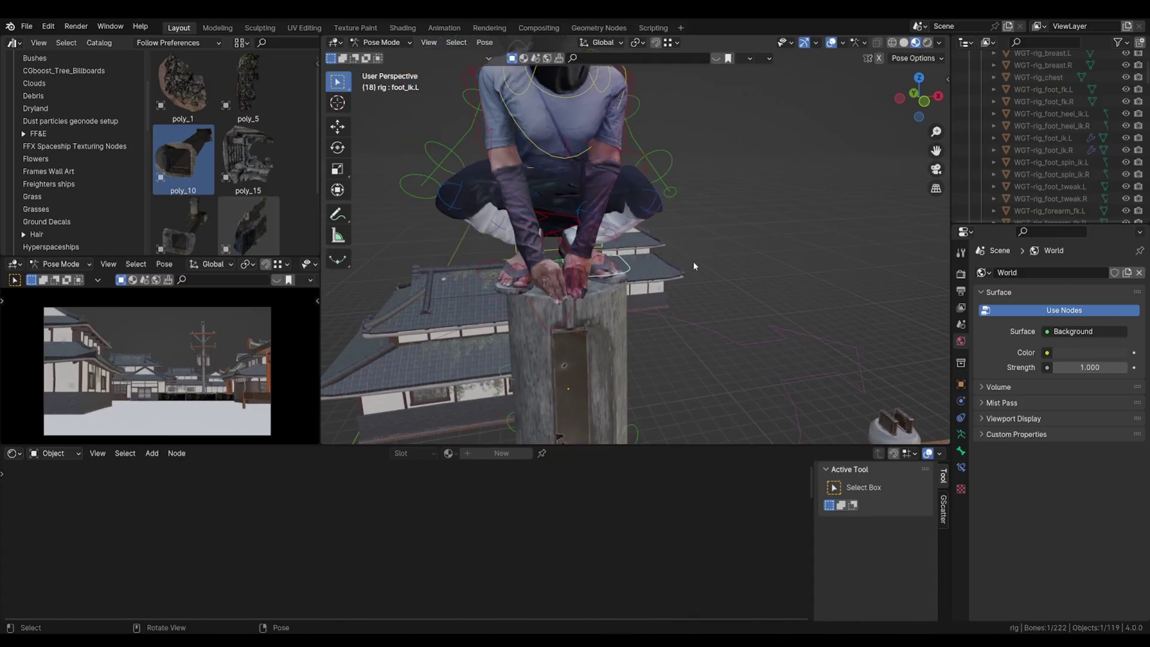
{"action": "key", "text": "x"}
{"action": "left_click", "coordinate": [669, 310]}
{"action": "key", "text": "g"}
{"action": "key", "text": "z"}
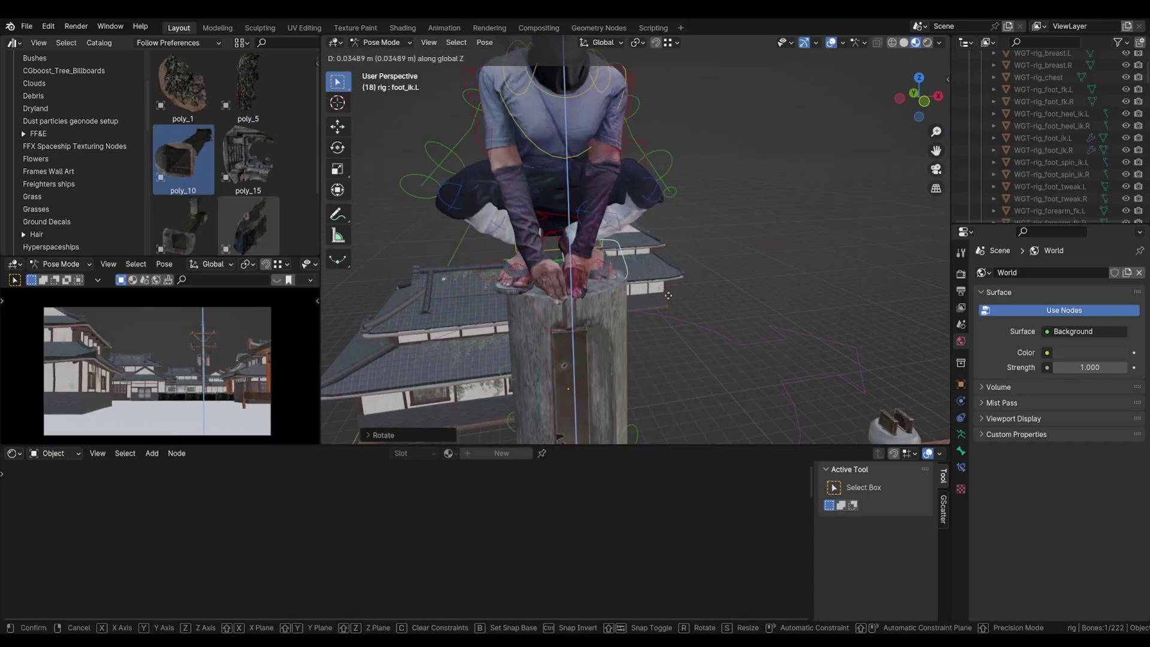
{"action": "left_click", "coordinate": [670, 287]}
Step: Rotate the left foot's IK control slightly around the Z axis and shift it along X on the pole's top
{"action": "key", "text": "r"}
{"action": "key", "text": "z"}
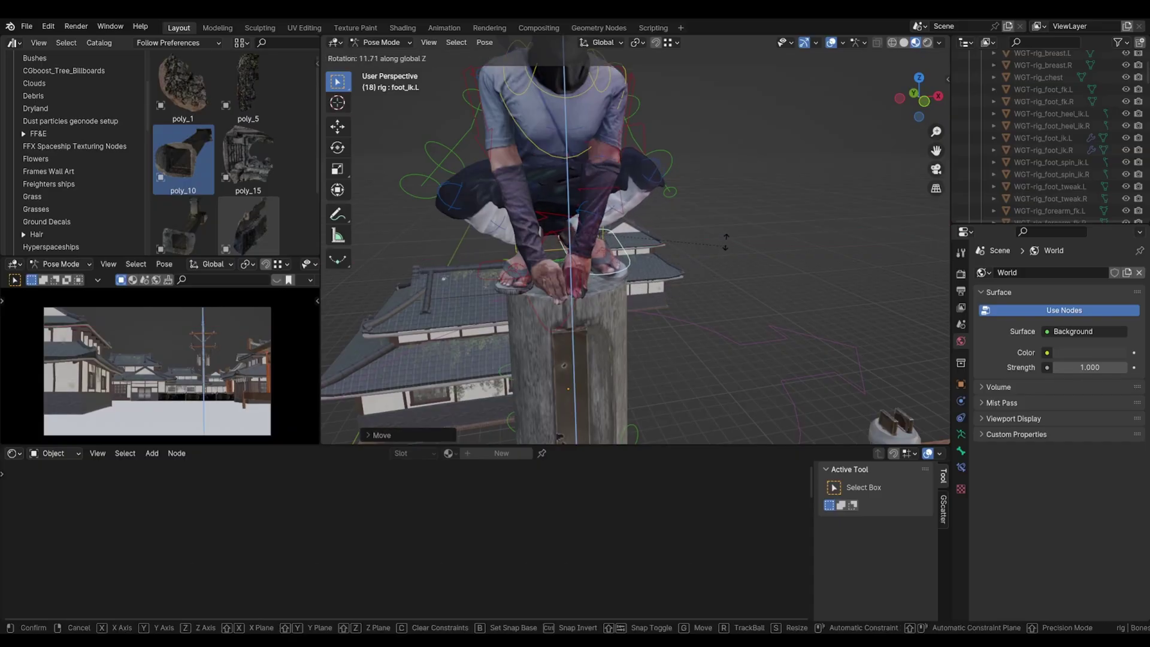
{"action": "key", "text": "y"}
{"action": "key", "text": "z"}
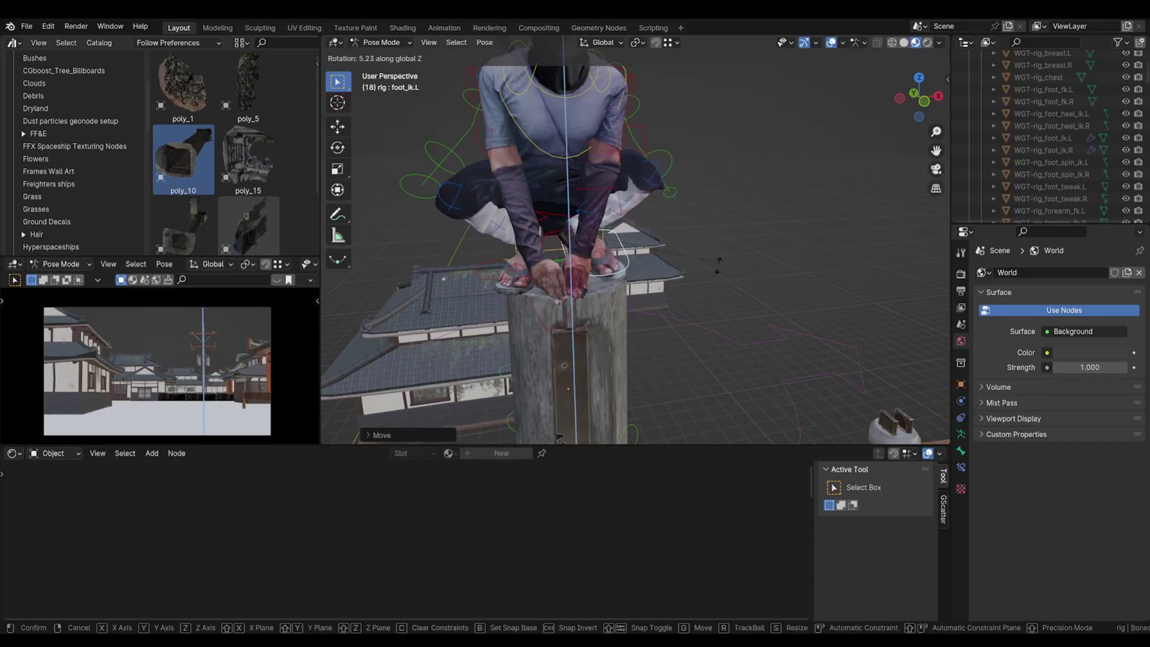
{"action": "left_click", "coordinate": [714, 270]}
{"action": "key", "text": "g"}
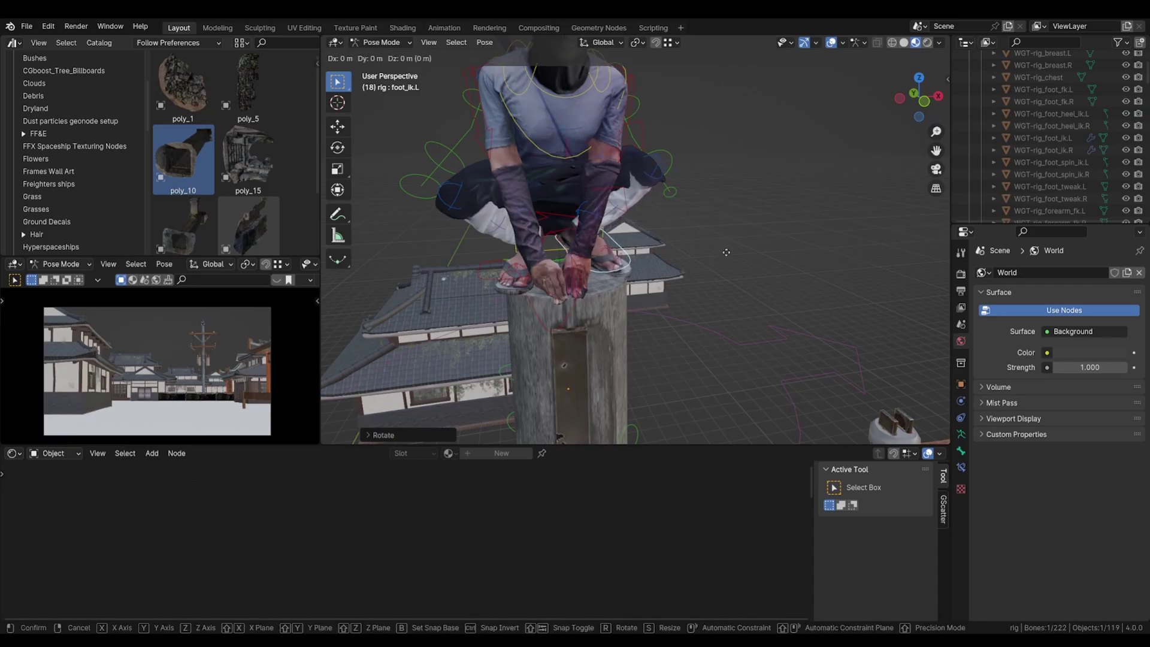
{"action": "key", "text": "x"}
{"action": "left_click", "coordinate": [721, 254]}
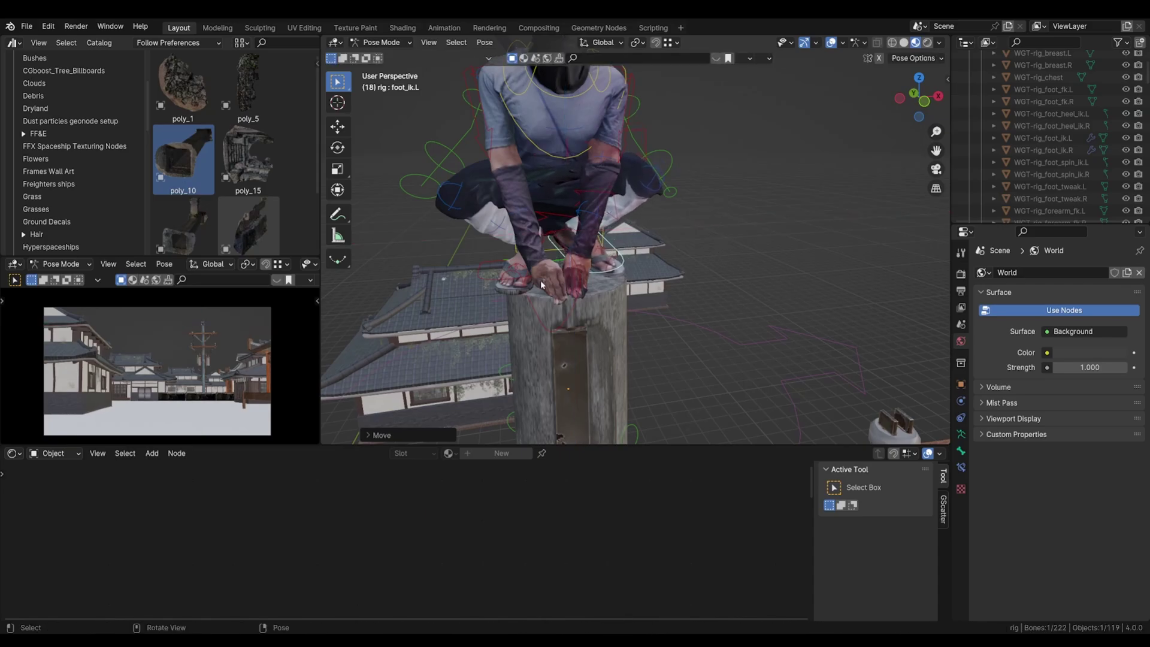
Step: Rotate the right foot's IK control about 11 degrees around X and raise it about 0.07 m along Z
{"action": "key", "text": "r"}
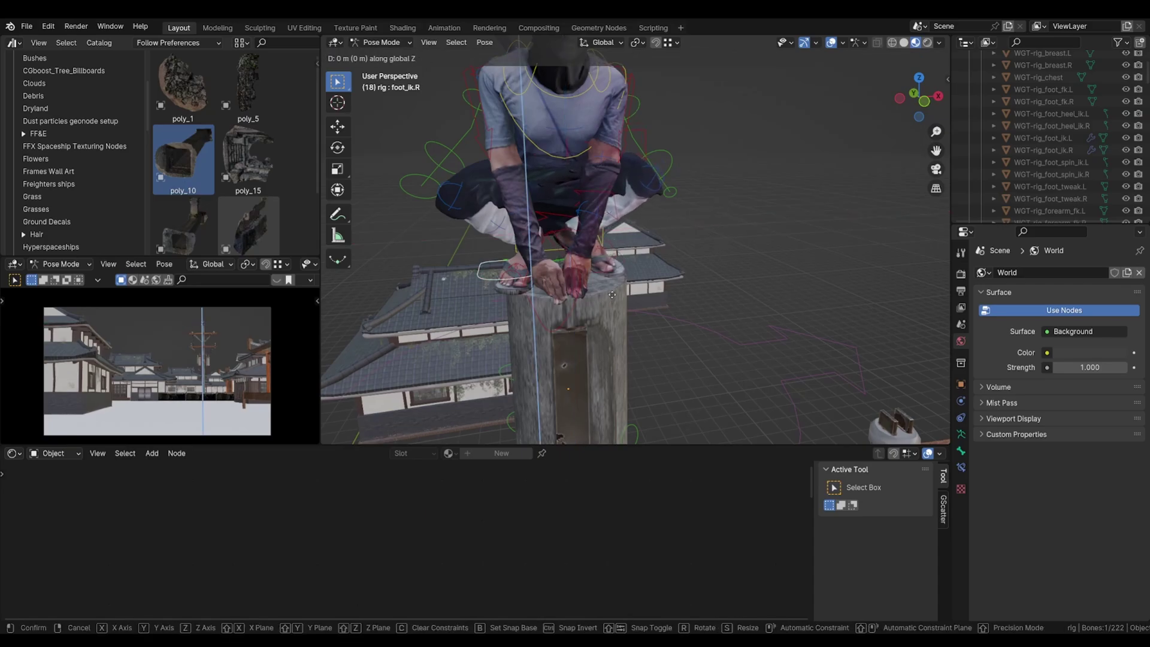
{"action": "key", "text": "x"}
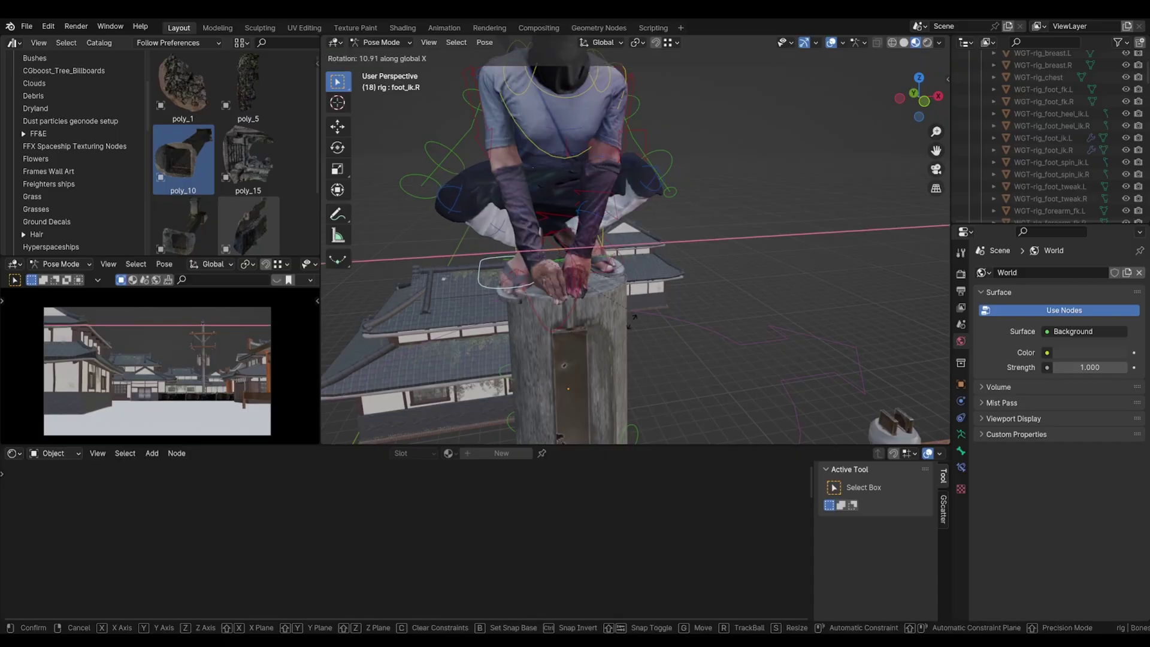
{"action": "left_click", "coordinate": [629, 337]}
{"action": "key", "text": "g"}
{"action": "key", "text": "z"}
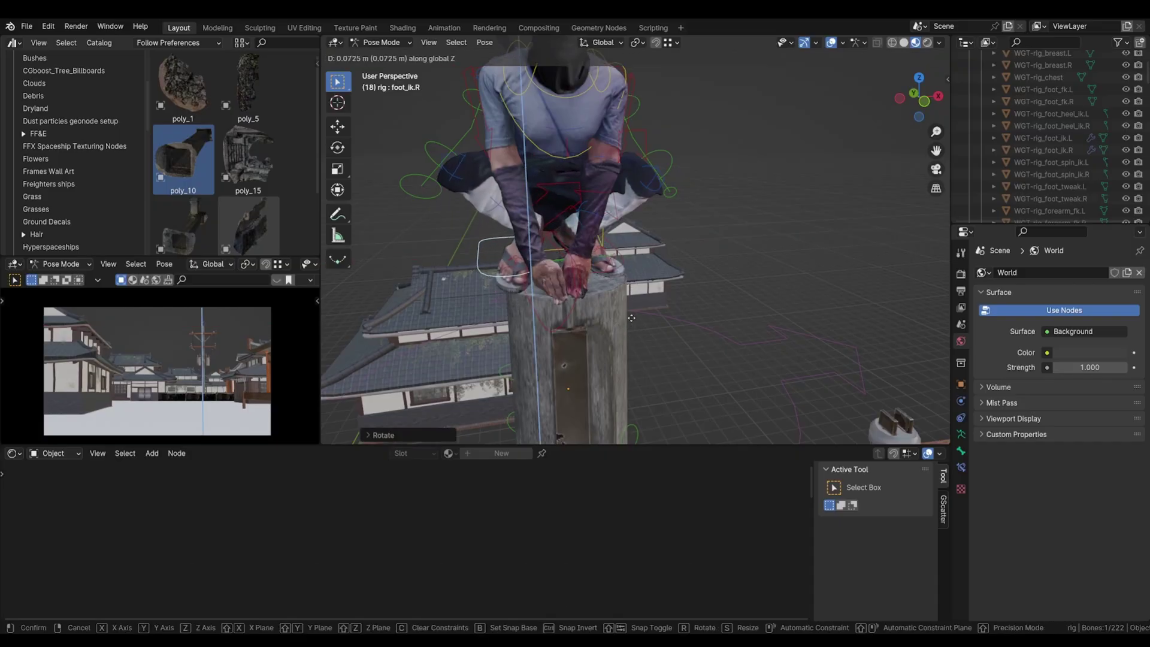
{"action": "left_click", "coordinate": [632, 316]}
Step: Shift the right foot's IK control inward over the pole's top with its height locked
{"action": "key", "text": "g"}
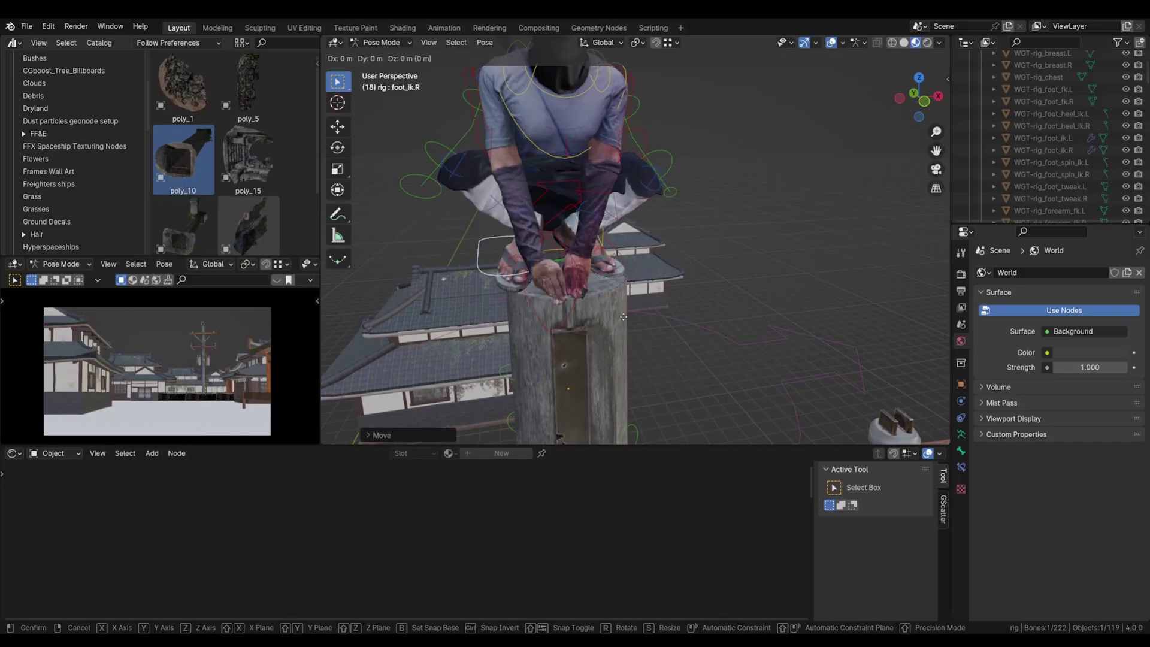
{"action": "key", "text": "shift+z"}
{"action": "left_click", "coordinate": [633, 316]}
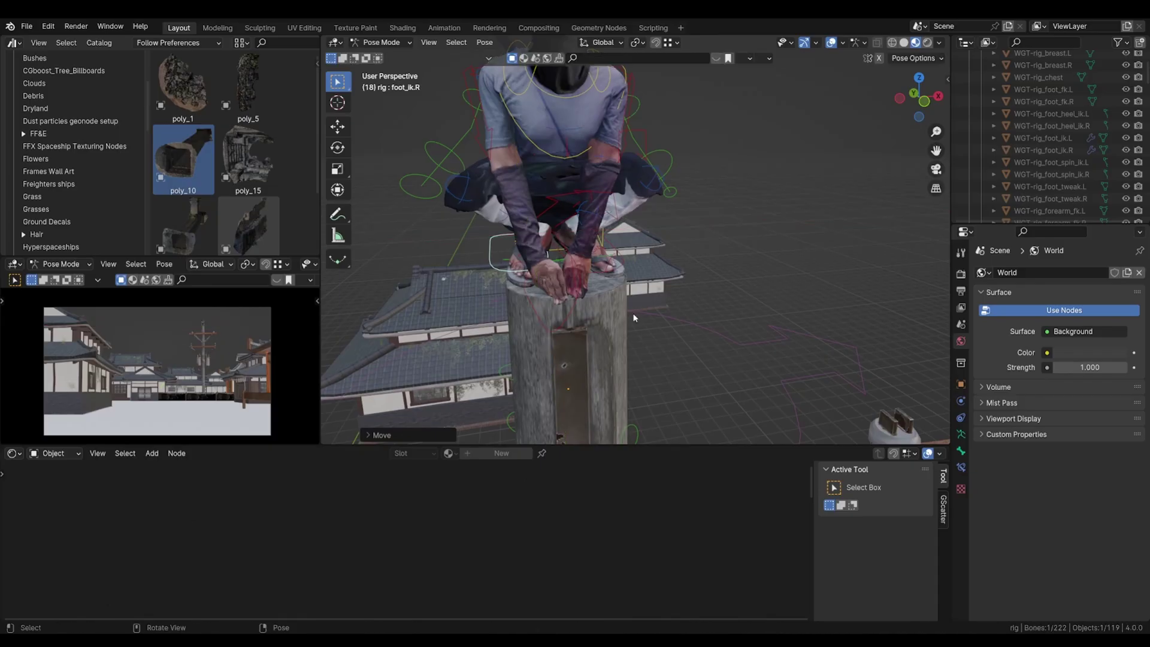
Step: Move the right and left hand IK controls horizontally back over the pole's top, keeping their height locked
{"action": "left_click", "coordinate": [577, 311]}
{"action": "key", "text": "g"}
{"action": "key", "text": "shift+z"}
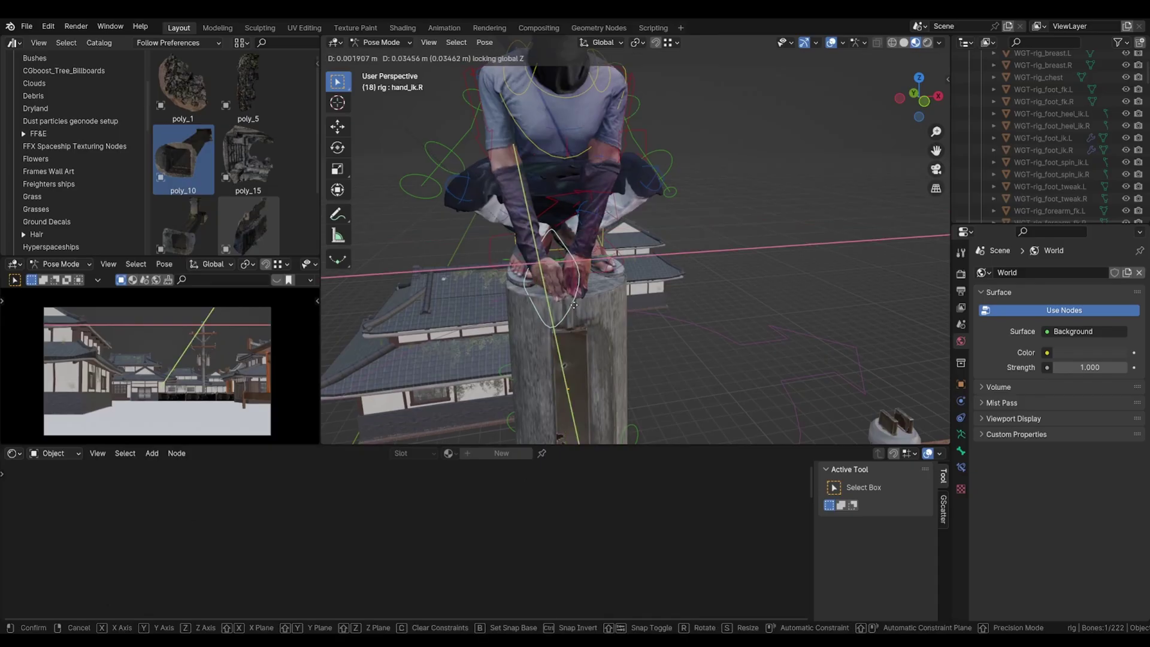
{"action": "left_click", "coordinate": [584, 297]}
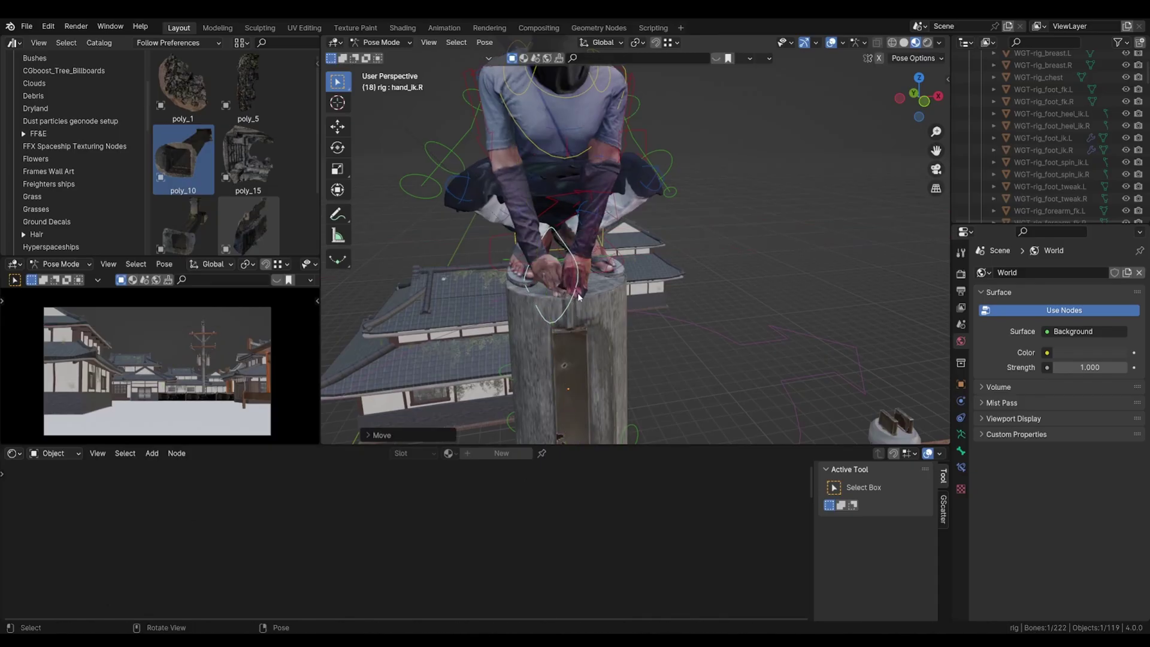
{"action": "key", "text": "g"}
{"action": "key", "text": "shift+z"}
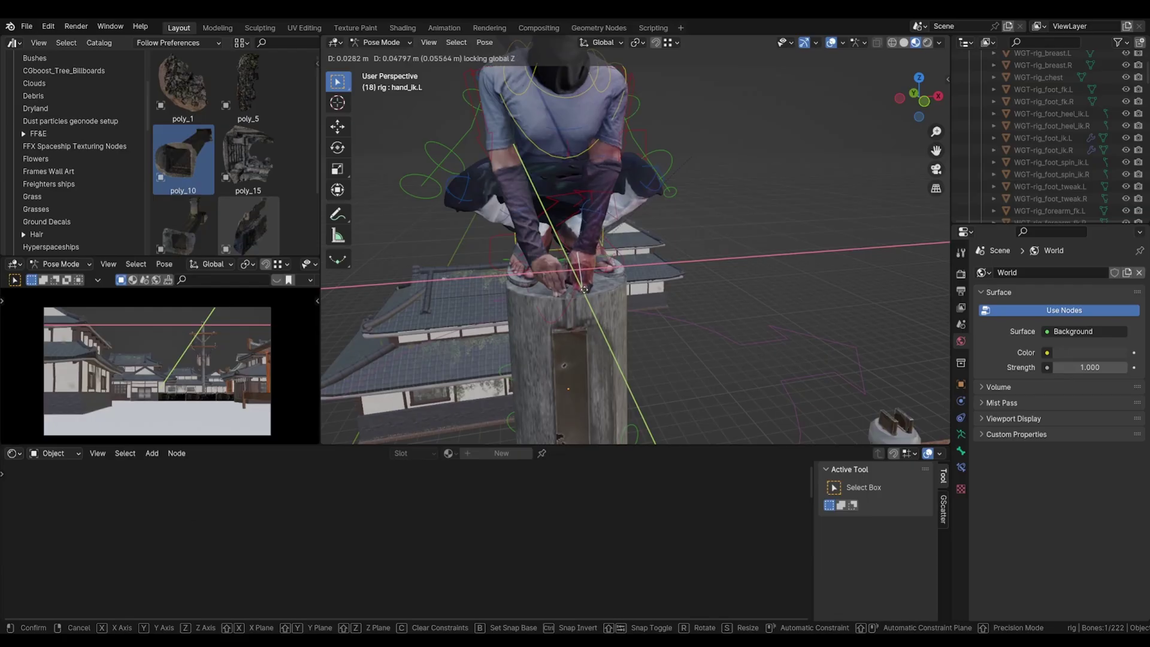
{"action": "left_click", "coordinate": [571, 292]}
{"action": "middle_click_drag", "start_coordinate": [587, 306], "coordinate": [630, 324]}
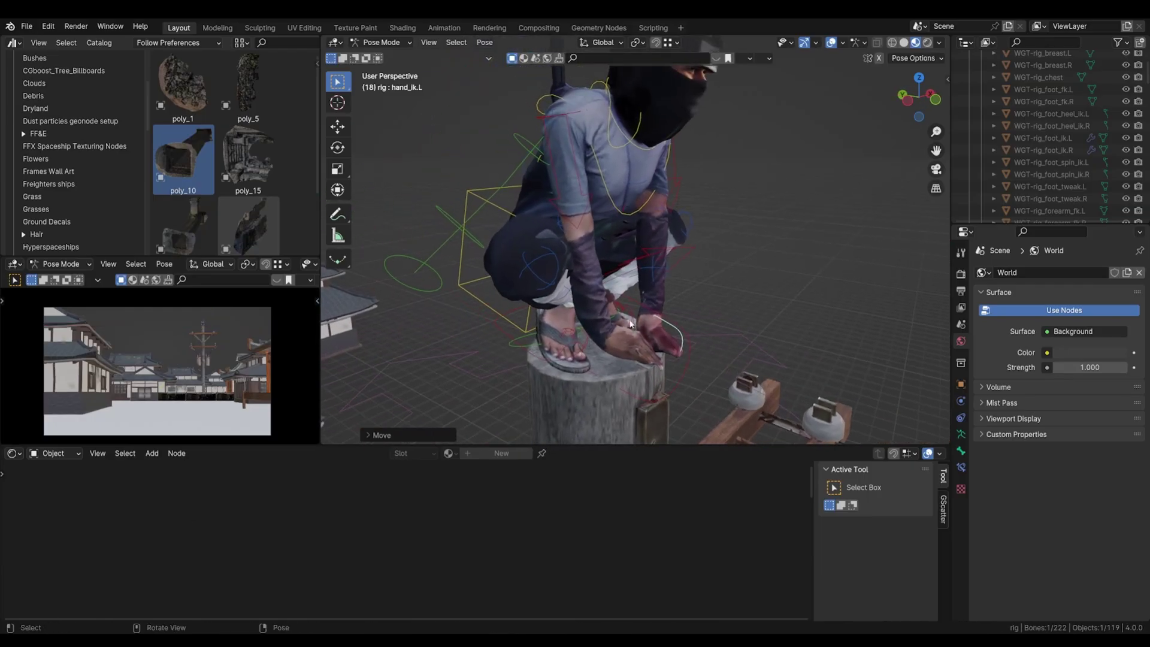
{"action": "left_click", "coordinate": [558, 263]}
{"action": "middle_click_drag", "start_coordinate": [558, 263], "coordinate": [573, 253]}
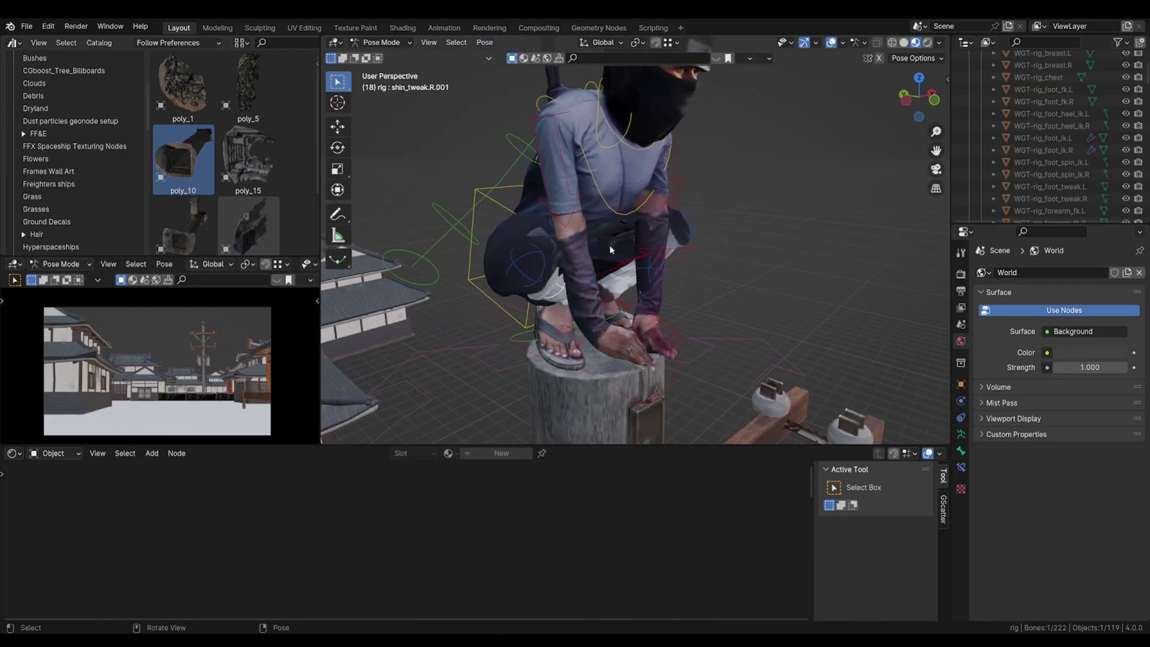
{"action": "left_click", "coordinate": [555, 224]}
{"action": "middle_click_drag", "start_coordinate": [555, 225], "coordinate": [639, 267]}
{"action": "left_click", "coordinate": [562, 273]}
{"action": "key", "text": "g"}
{"action": "right_click", "coordinate": [574, 316]}
{"action": "key", "text": "g"}
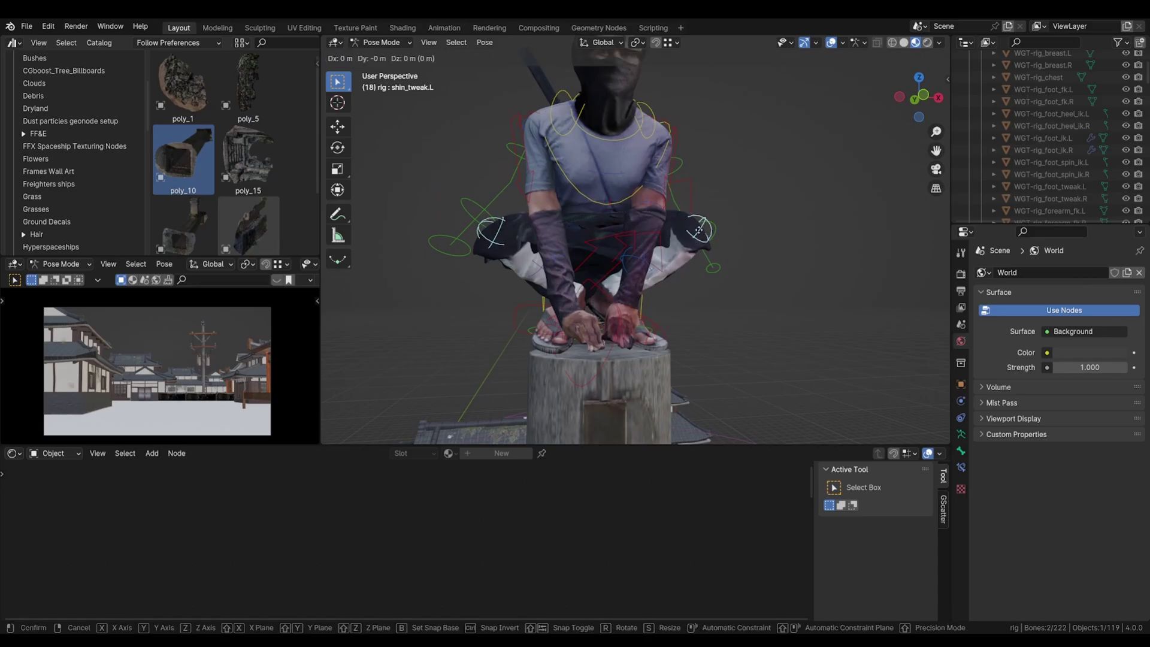
{"action": "key", "text": "z"}
{"action": "right_click", "coordinate": [697, 310]}
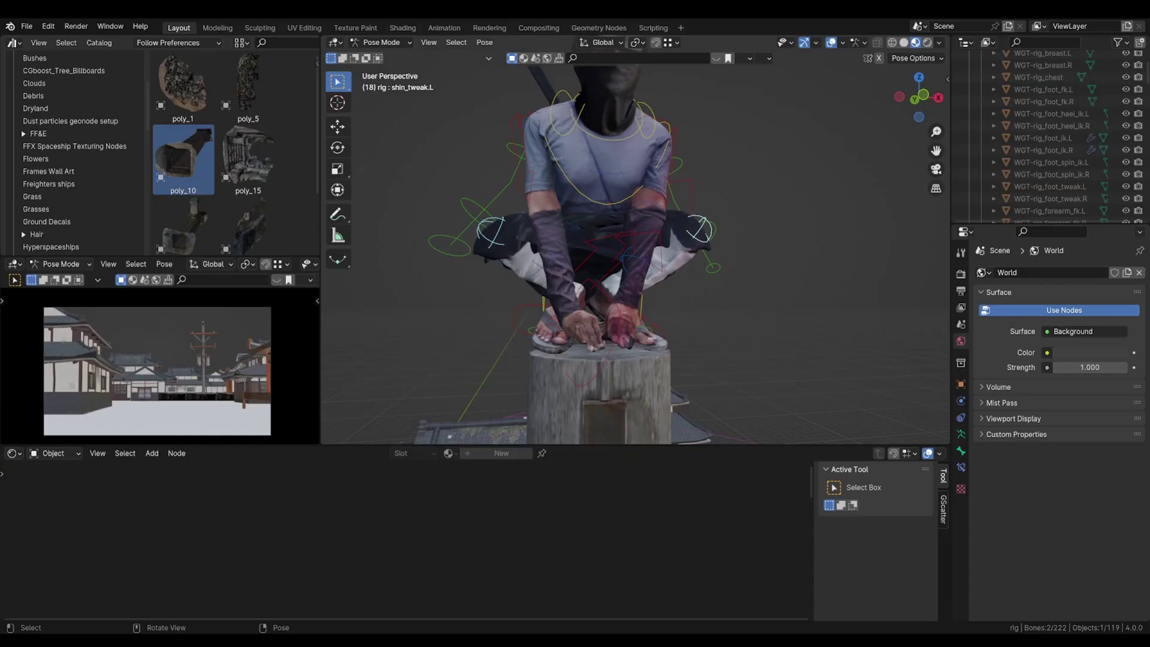
Step: Move the left foot's IK control about 0.03 m outward along the X axis
{"action": "key", "text": "r"}
{"action": "key", "text": "x"}
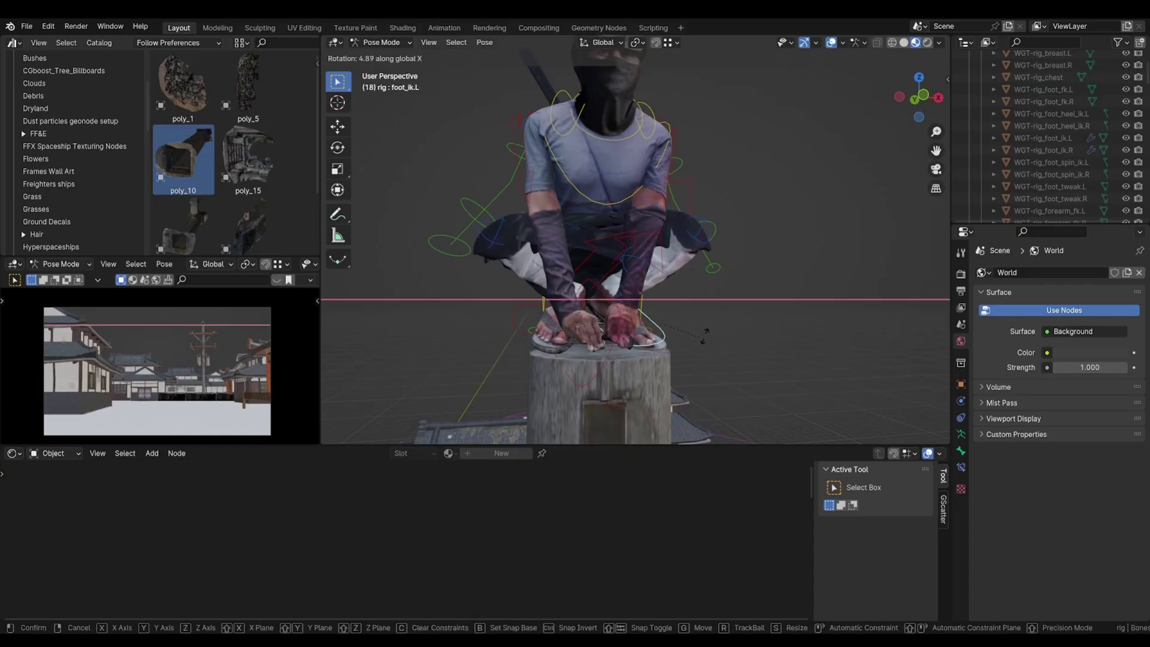
{"action": "key", "text": "g"}
{"action": "key", "text": "x"}
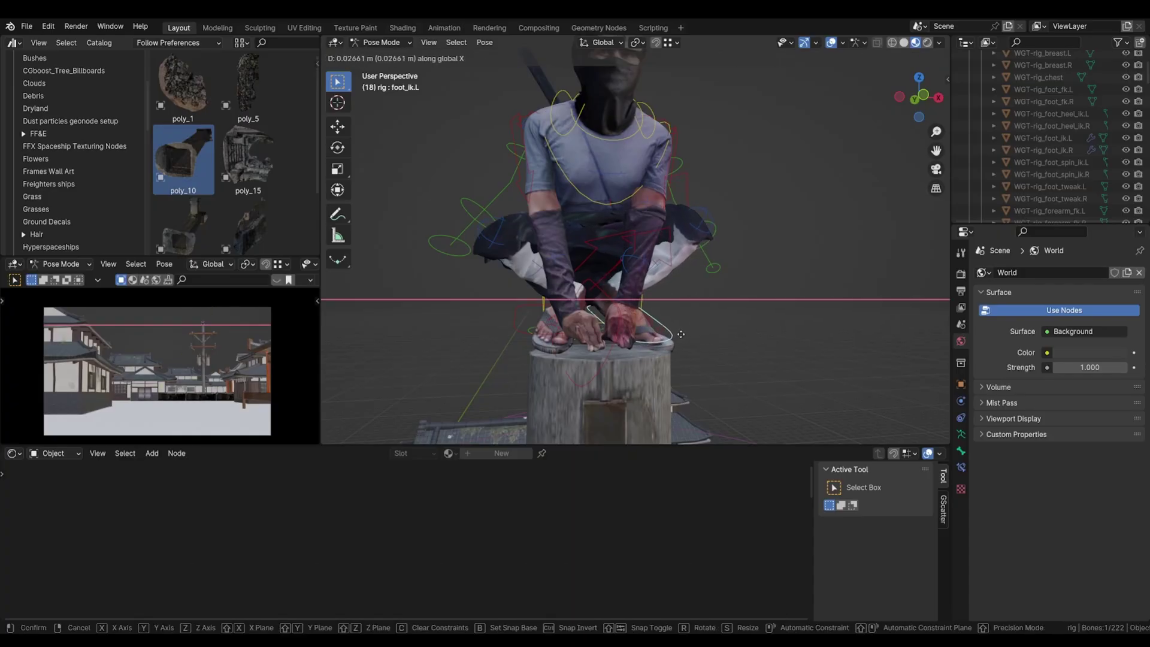
{"action": "left_click", "coordinate": [682, 334]}
Step: Turn the right foot's IK control outward around the Z axis and move it about 0.02 m inward along X
{"action": "left_click", "coordinate": [524, 333]}
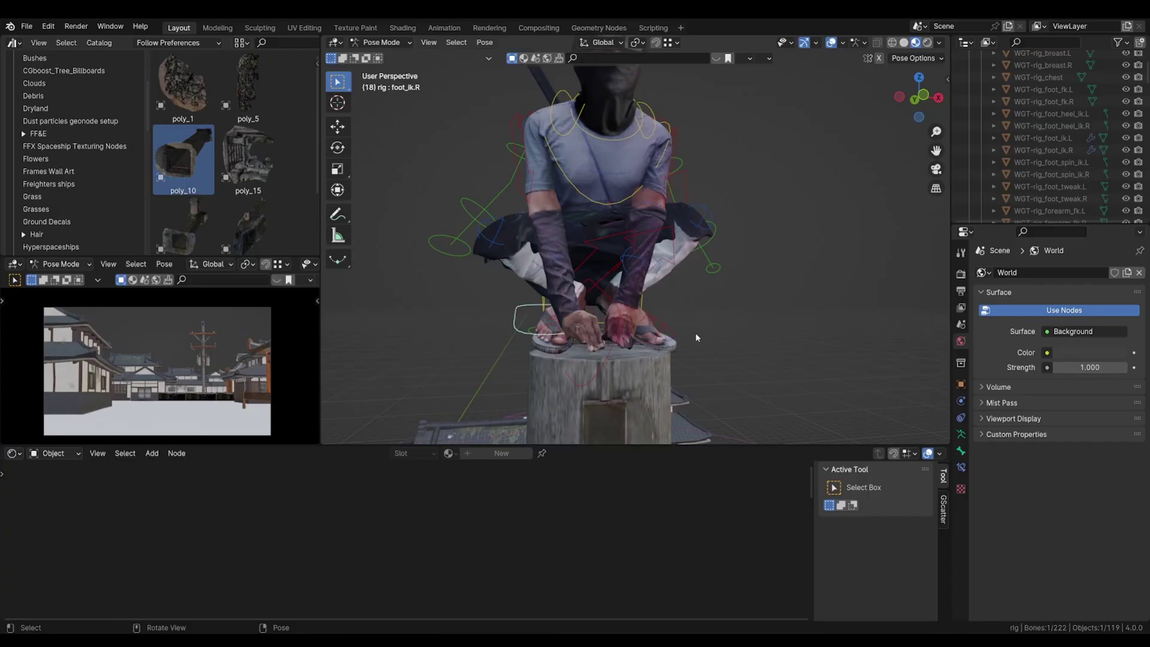
{"action": "key", "text": "r"}
{"action": "key", "text": "z"}
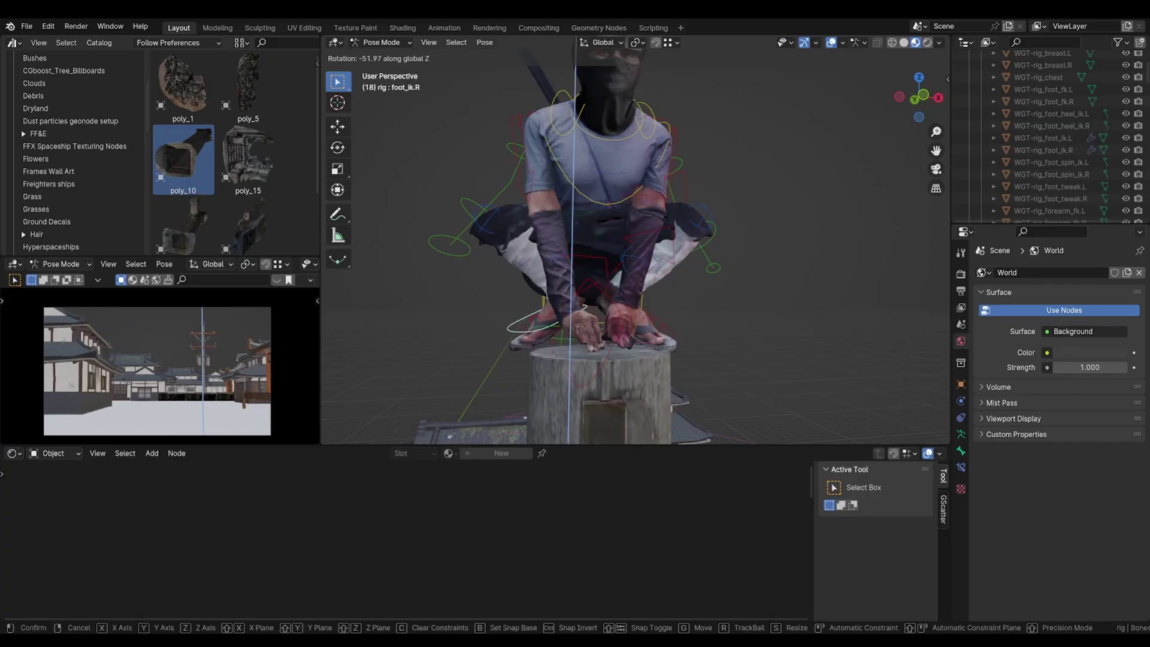
{"action": "left_click", "coordinate": [671, 253]}
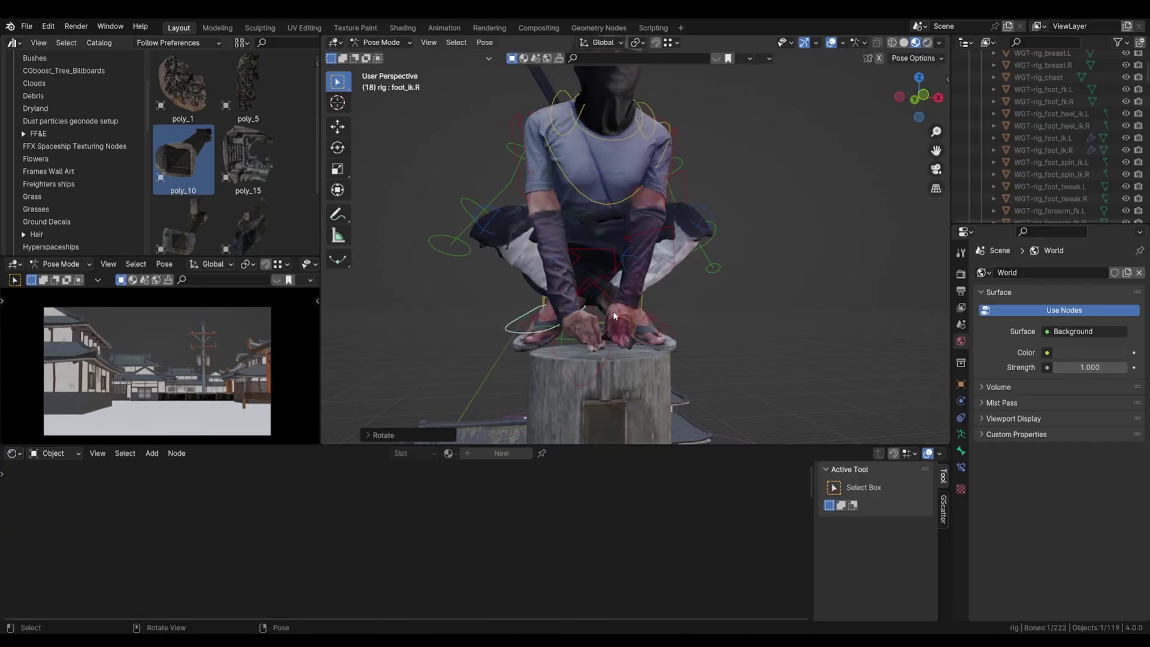
{"action": "key", "text": "g"}
{"action": "key", "text": "x"}
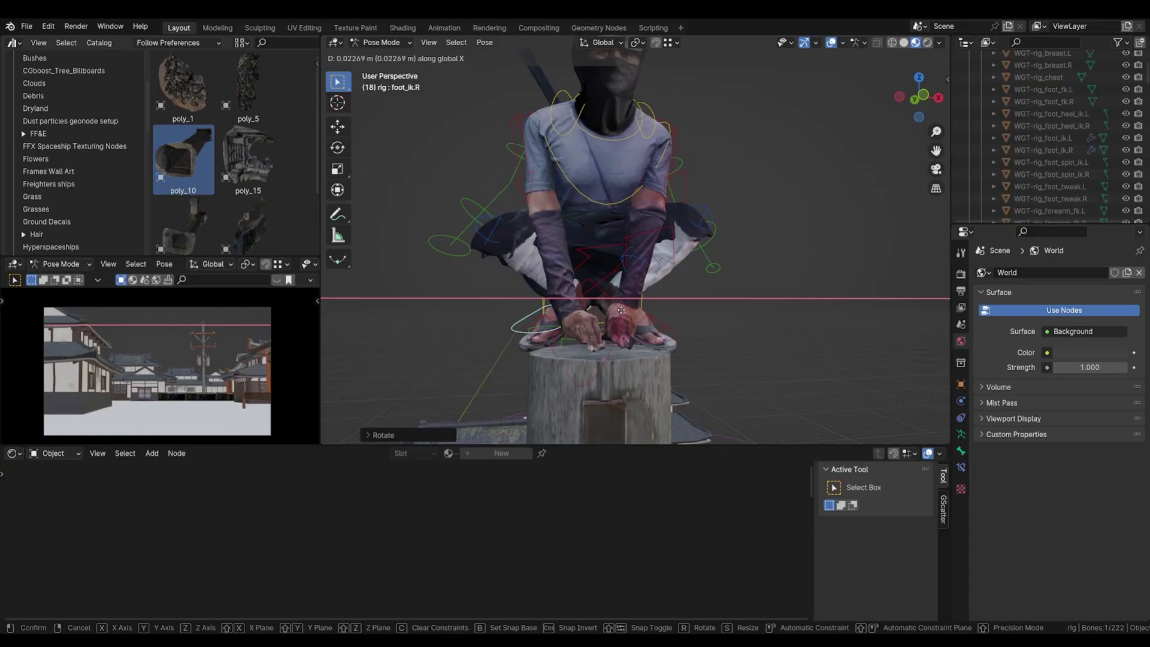
{"action": "left_click", "coordinate": [621, 310]}
Step: Rotate the right hand's IK control so the fingers angle down toward the pole's top edge
{"action": "middle_click_drag", "start_coordinate": [598, 308], "coordinate": [643, 295]}
{"action": "left_click", "coordinate": [642, 294]}
{"action": "key", "text": "r"}
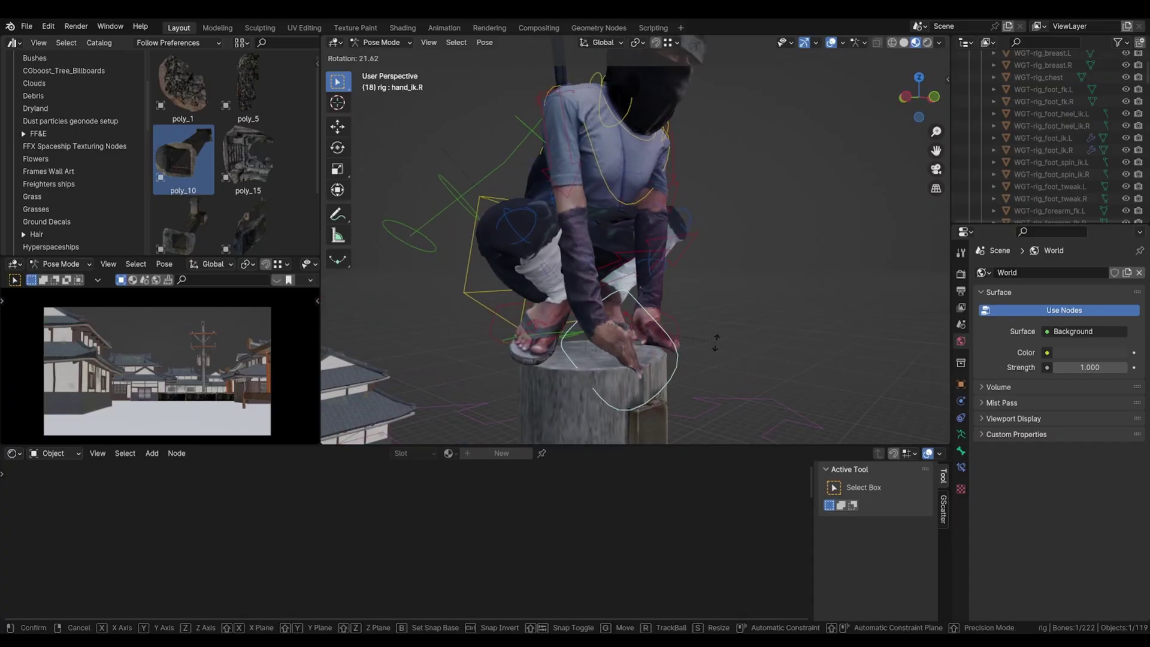
{"action": "left_click", "coordinate": [678, 347]}
Step: Rotate the left hand's IK control around the X axis and lower it along Z to the pole's top
{"action": "left_click", "coordinate": [677, 327]}
{"action": "key", "text": "r"}
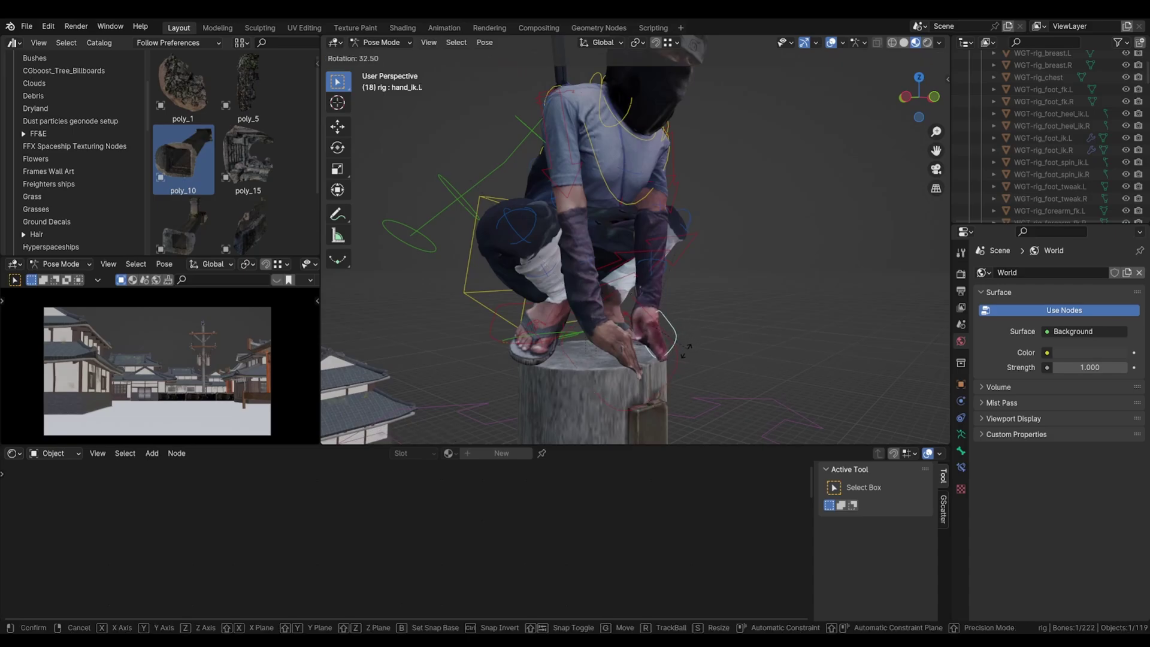
{"action": "key", "text": "x"}
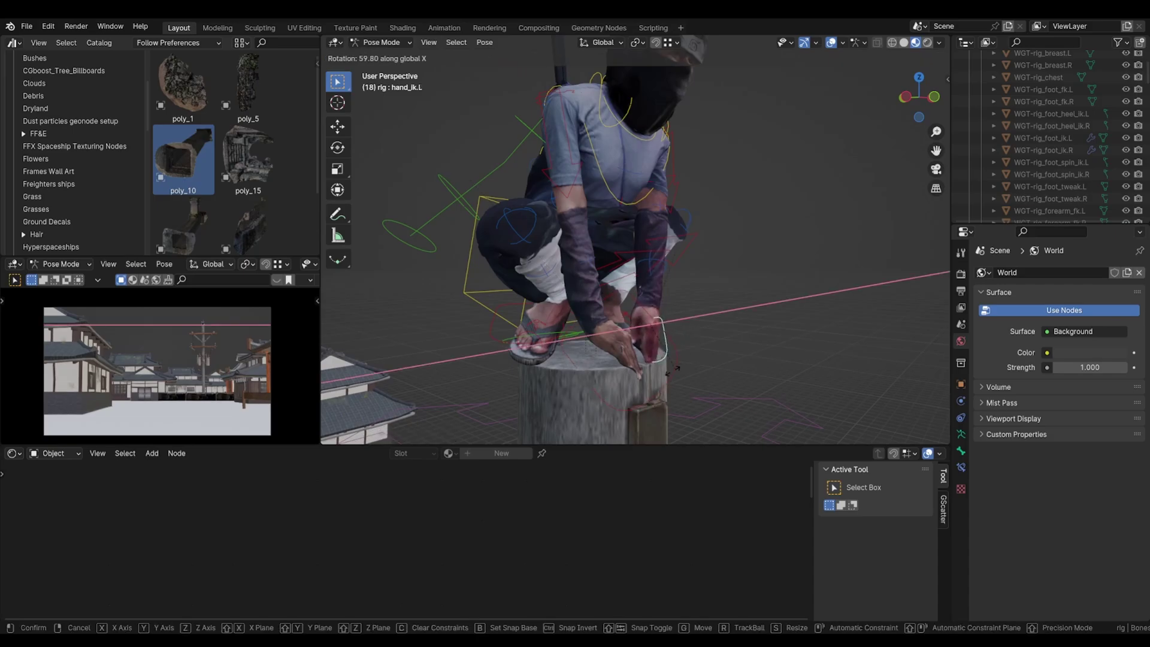
{"action": "left_click", "coordinate": [690, 354]}
{"action": "key", "text": "g"}
{"action": "key", "text": "z"}
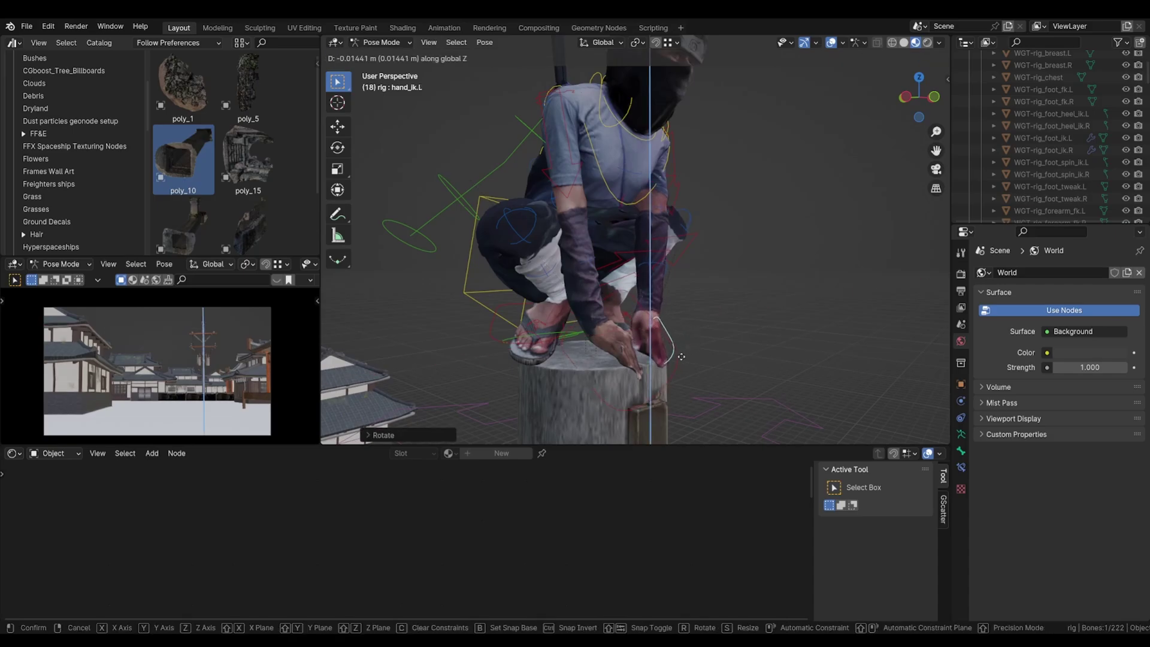
{"action": "left_click", "coordinate": [670, 370]}
Step: Move the right hand's IK control slightly along the X axis
{"action": "left_click", "coordinate": [672, 377]}
{"action": "key", "text": "g"}
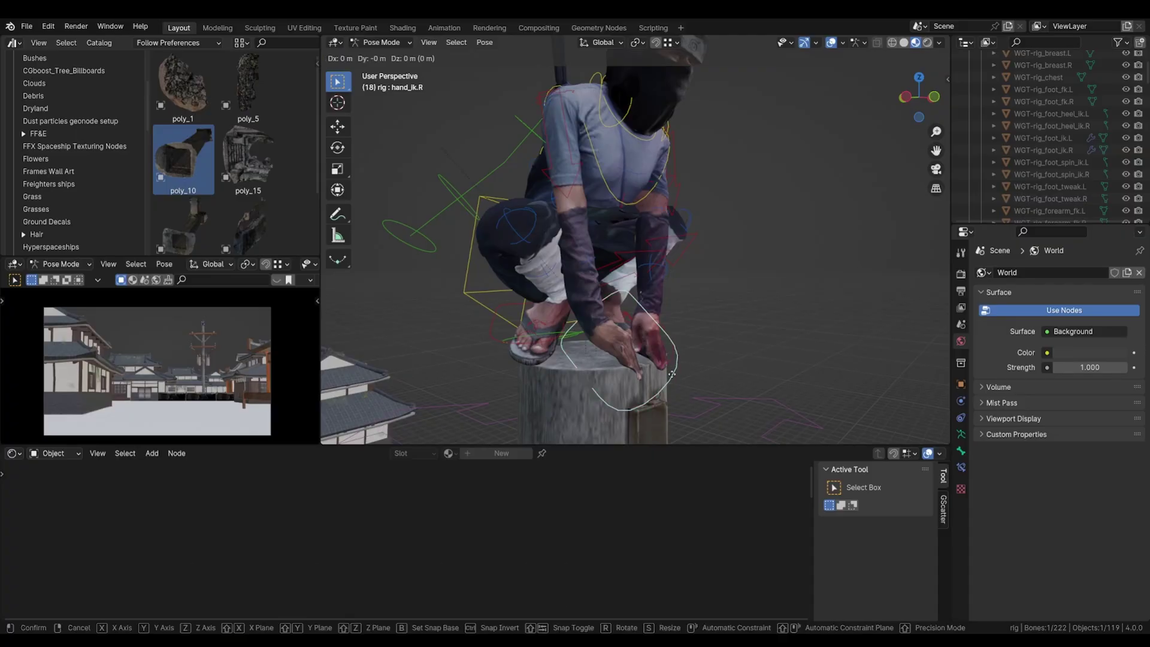
{"action": "key", "text": "x"}
{"action": "left_click", "coordinate": [677, 370]}
Step: Return the ninja rig to Object Mode and save the Blender file
{"action": "middle_click_drag", "start_coordinate": [677, 370], "coordinate": [645, 254]}
{"action": "scroll", "coordinate": [646, 246], "scroll_direction": "up", "scroll_amount": 2}
{"action": "key", "text": "ctrl+Tab"}
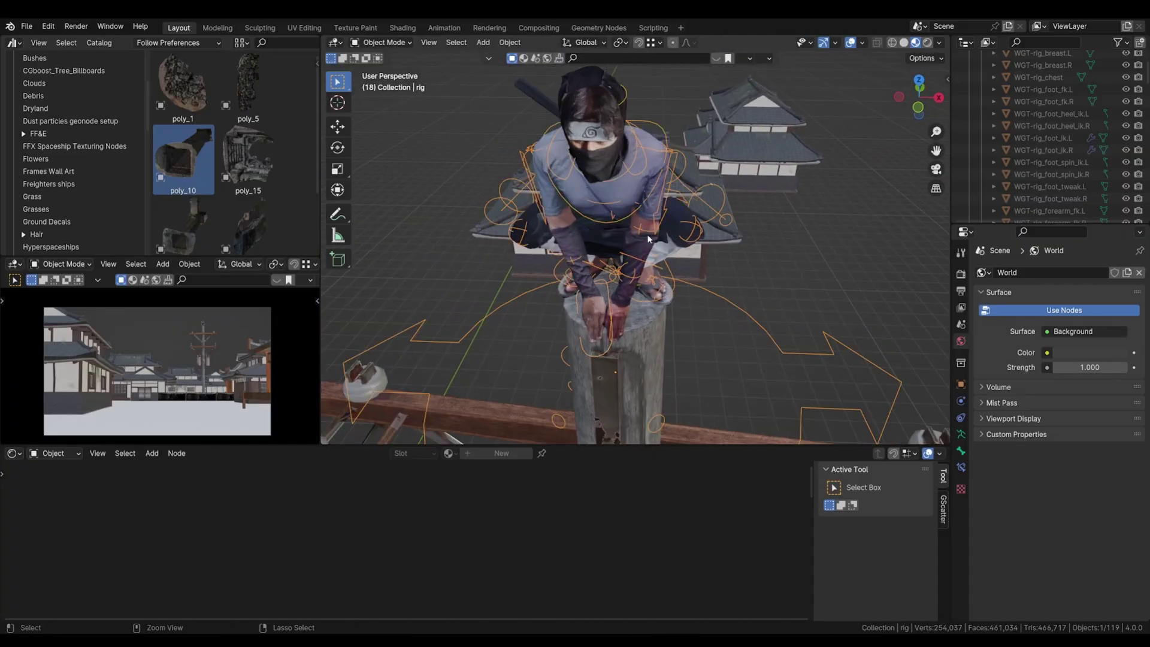
{"action": "key", "text": "ctrl+s"}
{"action": "scroll", "coordinate": [643, 224], "scroll_direction": "down", "scroll_amount": 8}
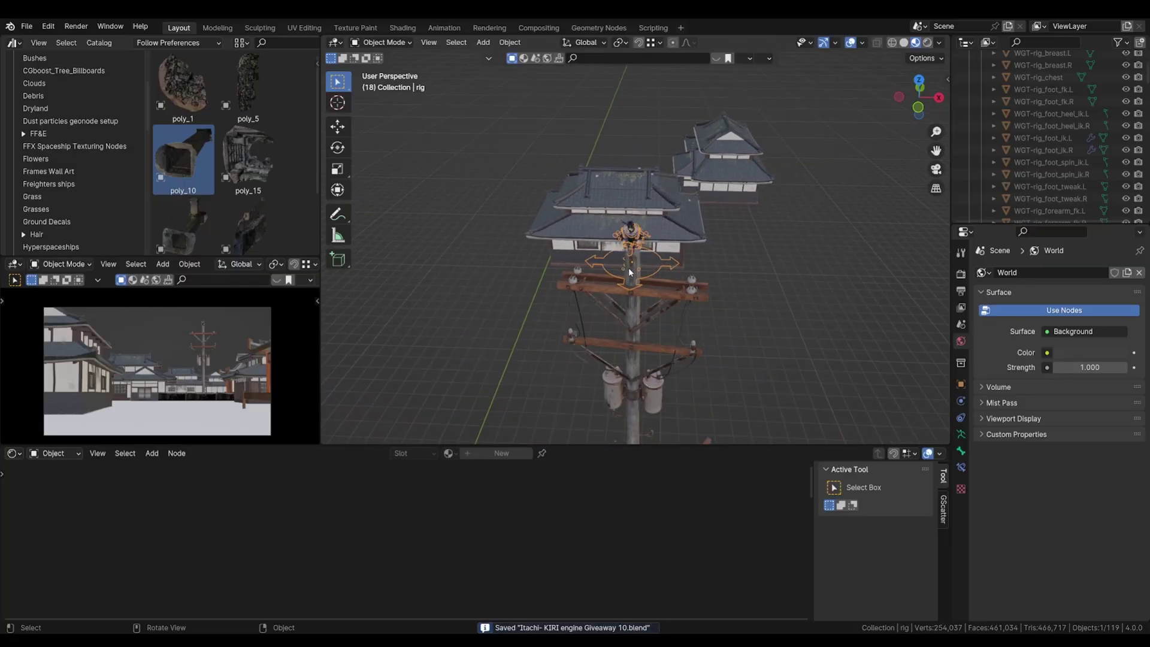